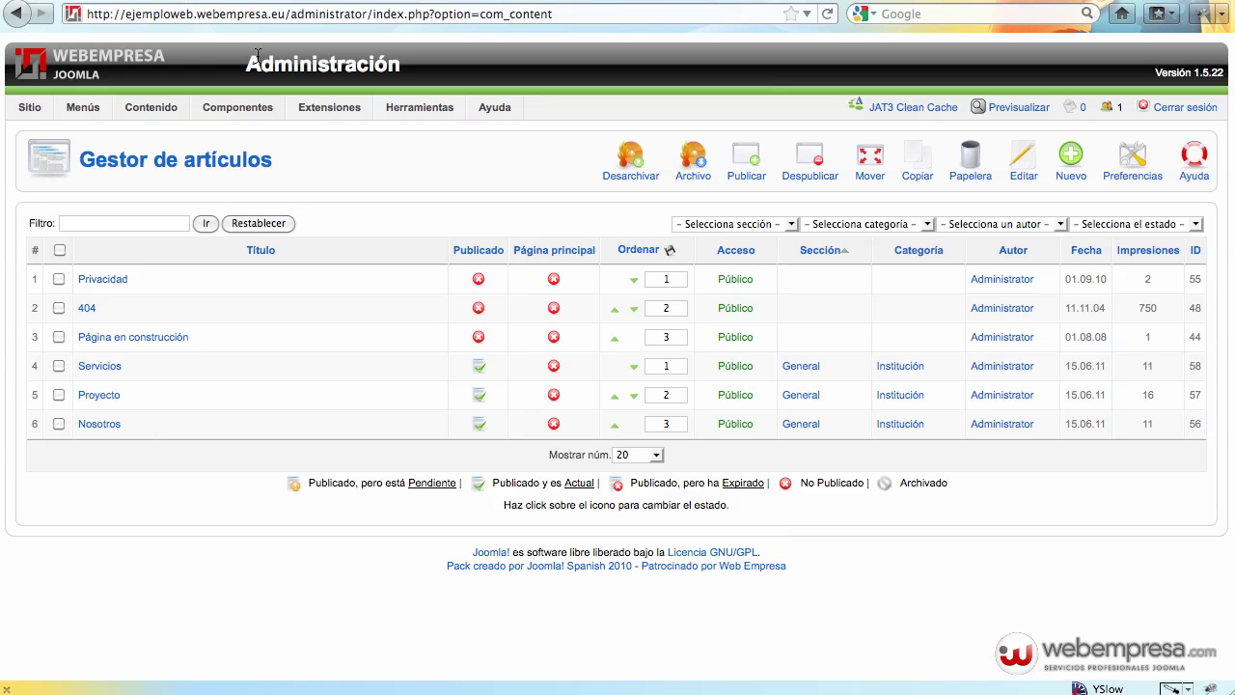
# View the images in the images/stories/noticias directory with ninjaXplorer and return to the article manager.
pyautogui.moveTo(248, 121)
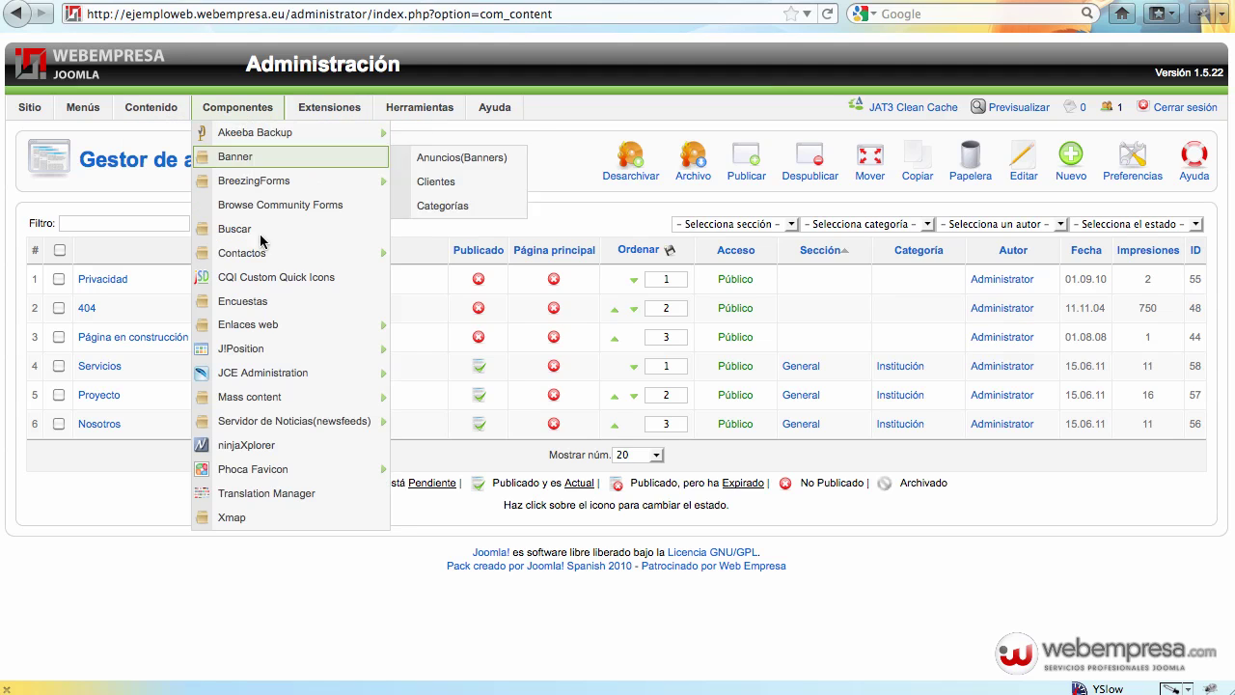
pyautogui.click(269, 449)
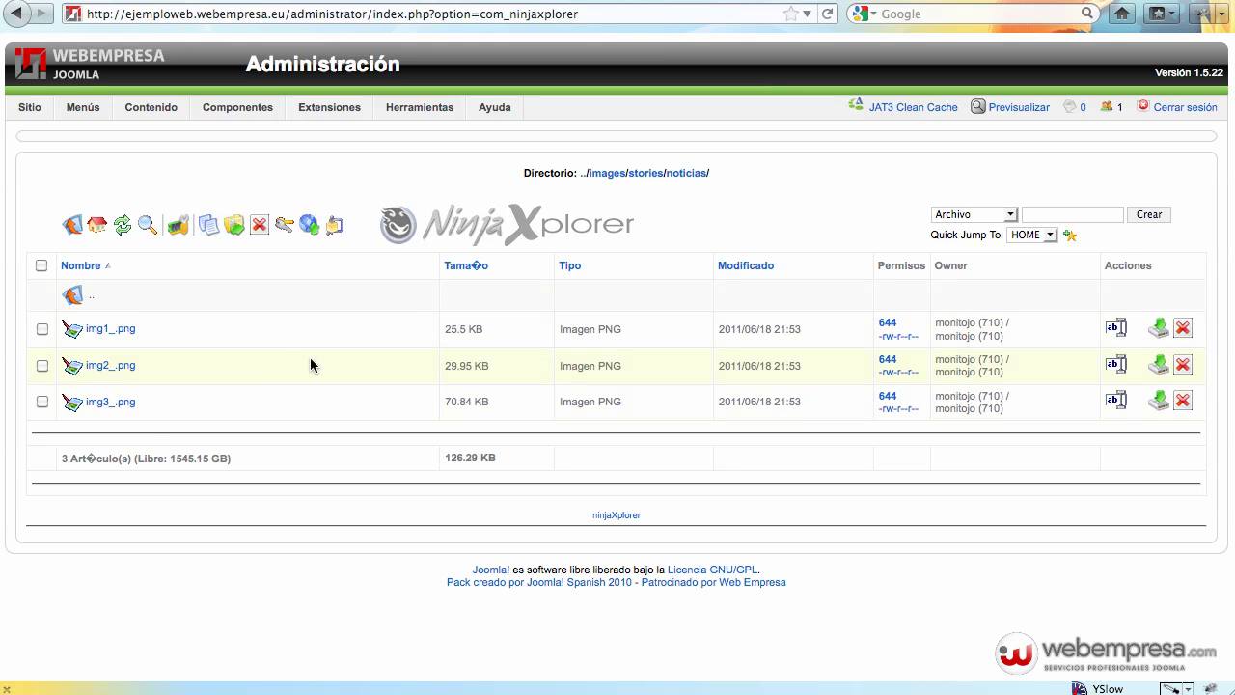
pyautogui.moveTo(152, 108)
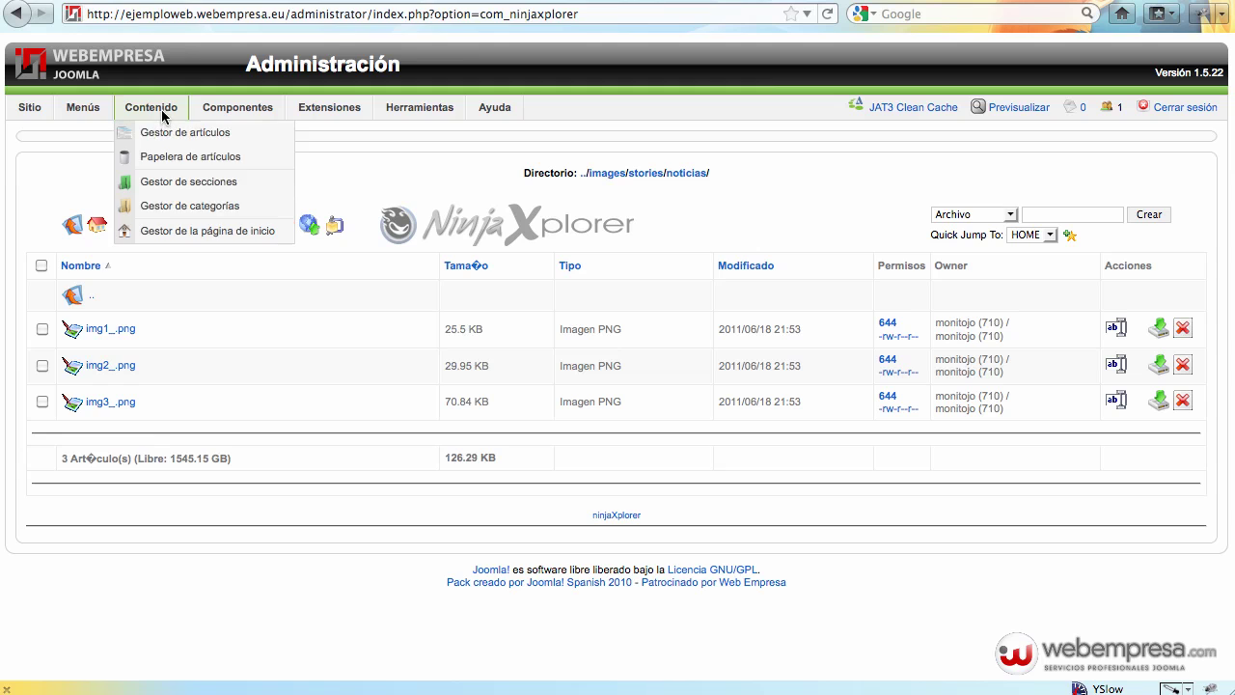
pyautogui.click(160, 132)
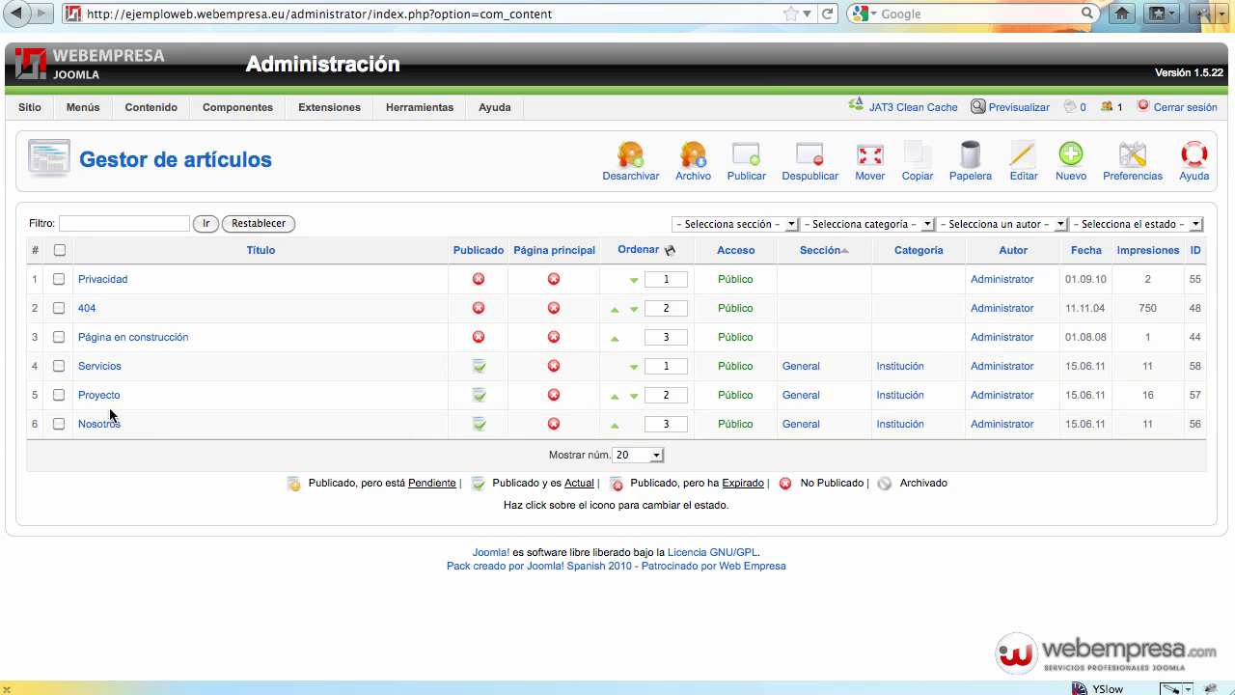
# Create a new article and paste the copied Lorem Ipsum paragraphs into its body.
pyautogui.click(1066, 166)
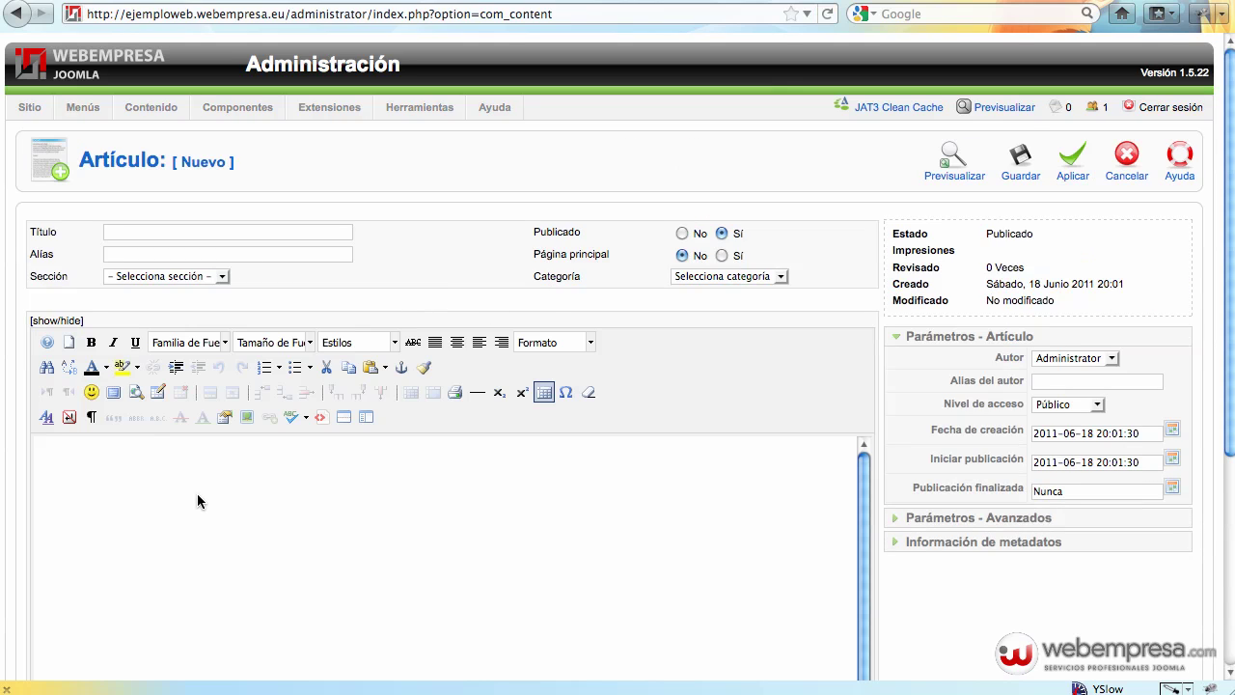
pyautogui.write('B')
pyautogui.press('BackSpace')
pyautogui.press('BackSpace')
pyautogui.press('BackSpace')
pyautogui.press('BackSpace')
pyautogui.press('super+v')
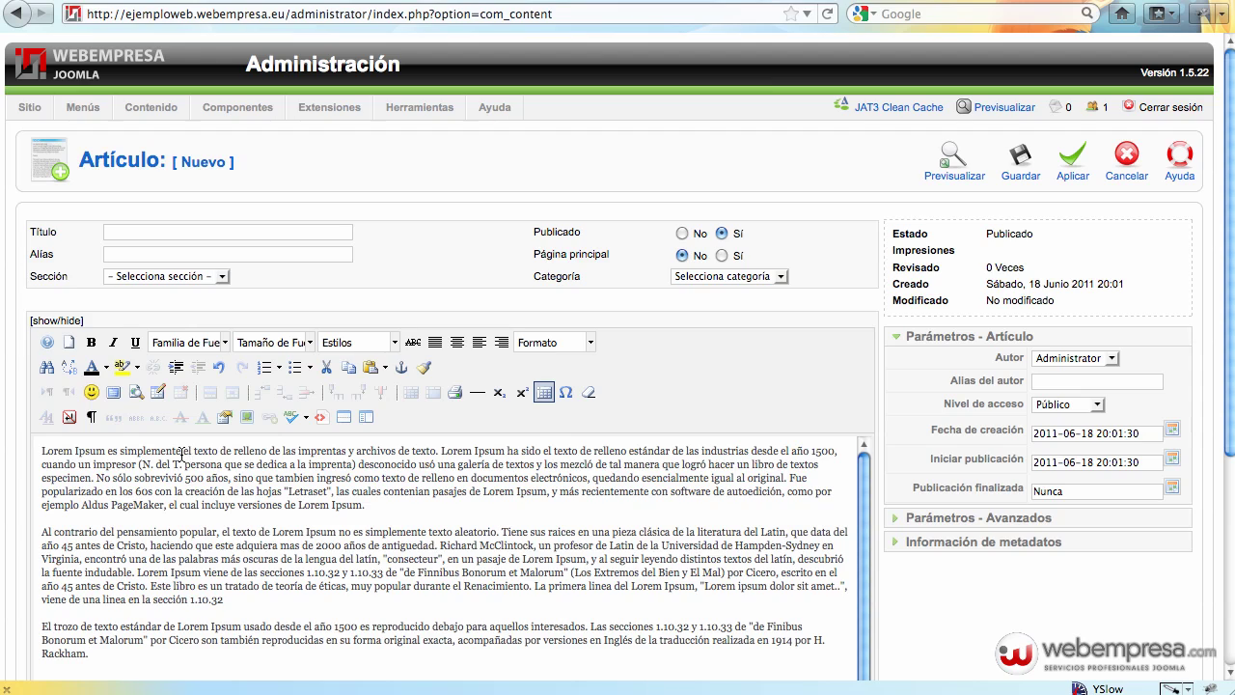
# Copy the body's opening words "Lorem Ipsum es simplemente" into the article's title.
pyautogui.moveTo(181, 453); pyautogui.dragTo(5, 457)
pyautogui.press('super+c')
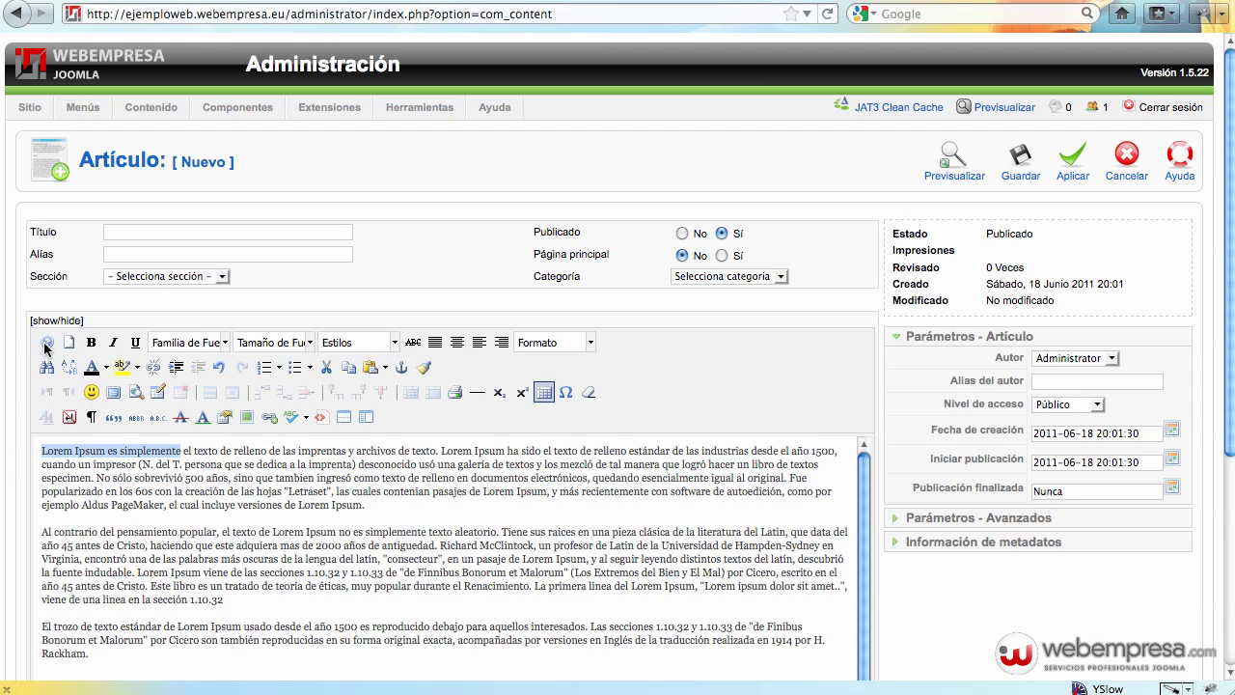
pyautogui.click(189, 236)
pyautogui.press('super+v')
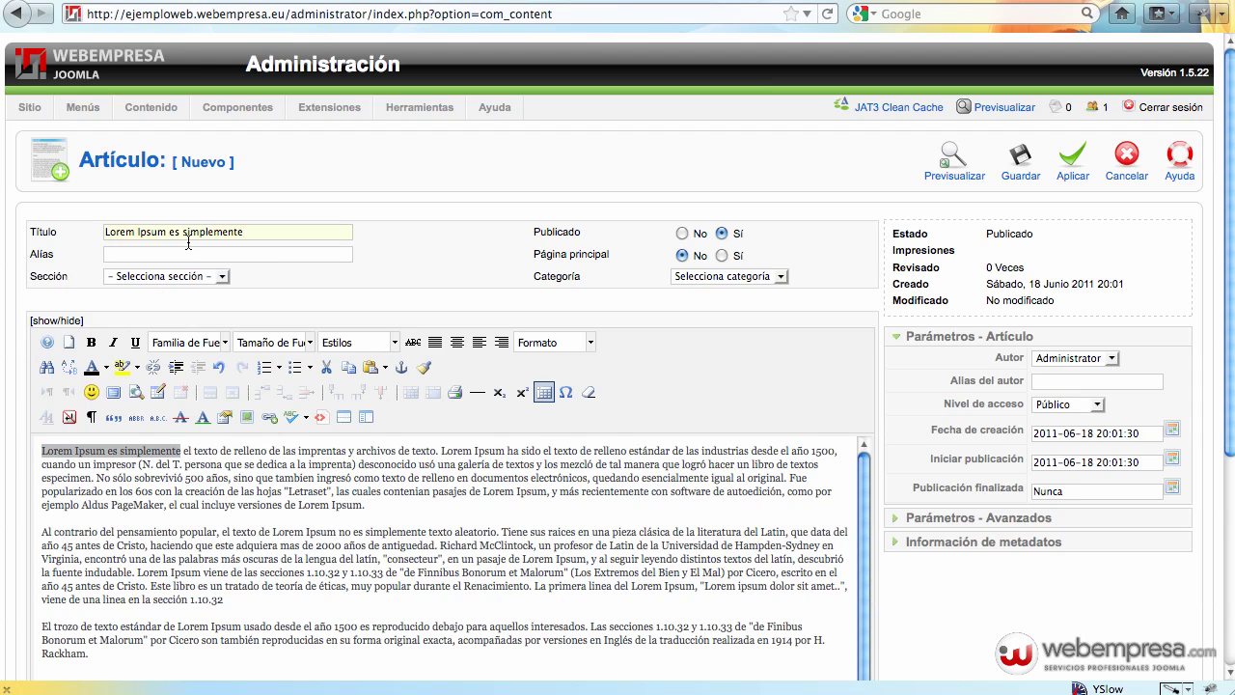
# Assign the article to the Blog section and the Noticias category.
pyautogui.click(188, 278)
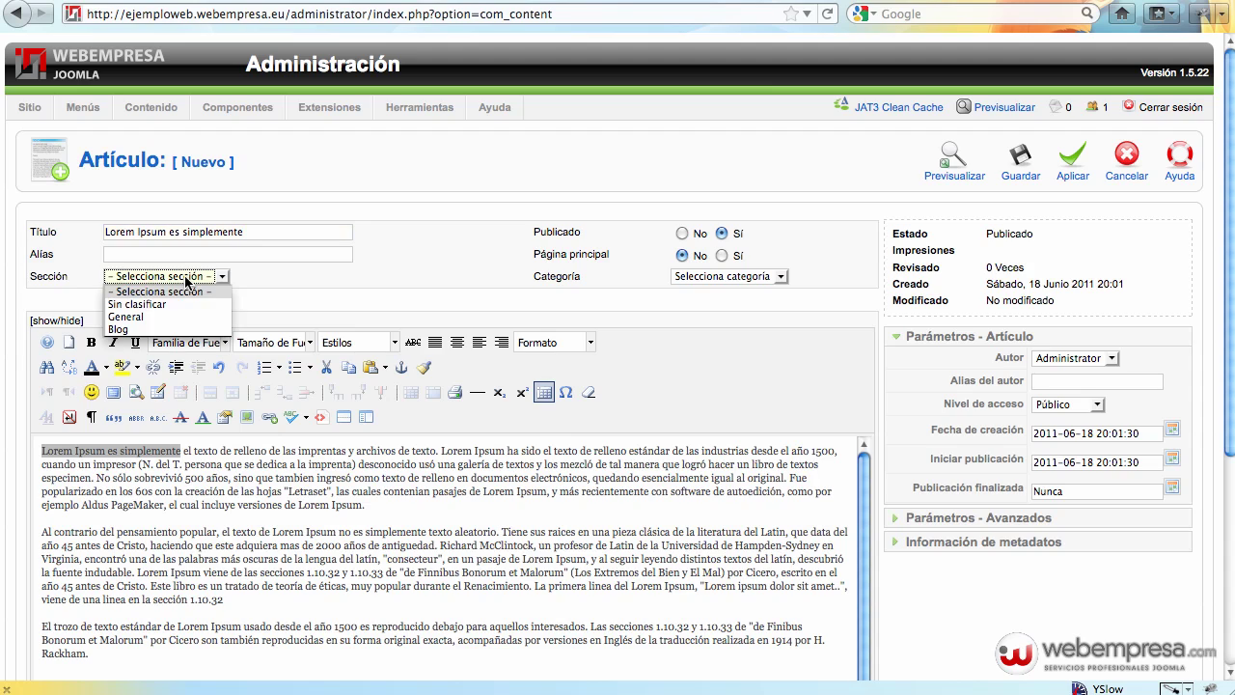
pyautogui.click(163, 330)
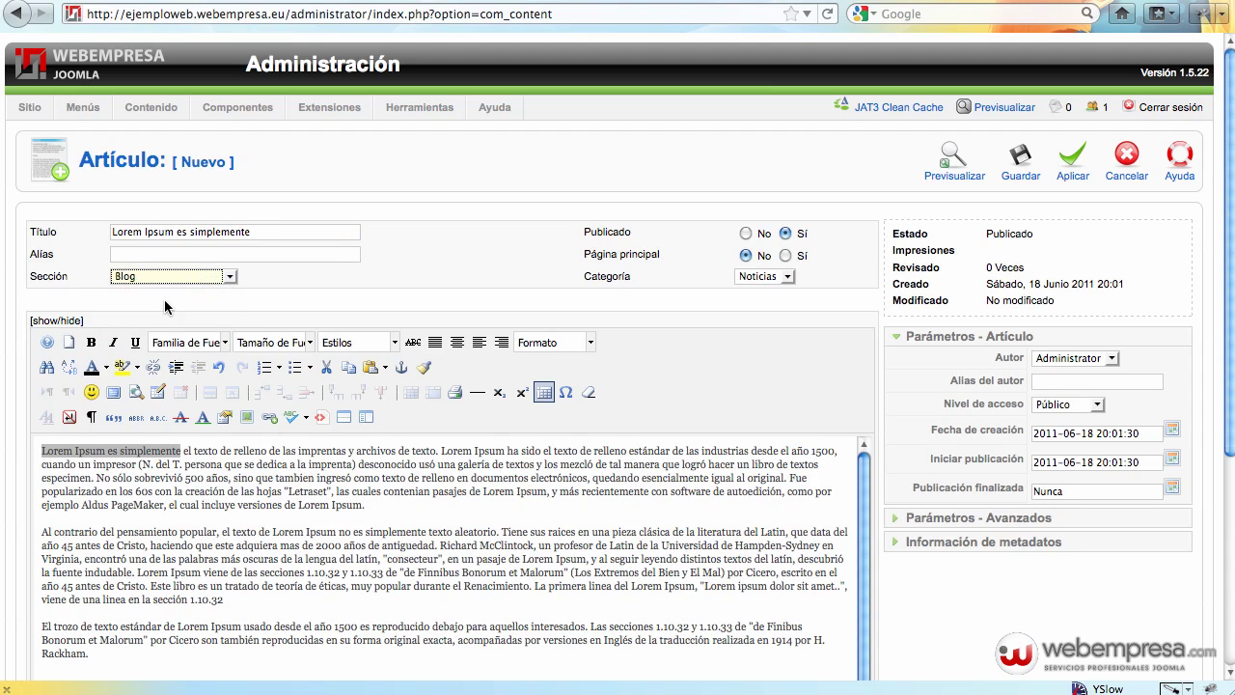
pyautogui.click(762, 277)
pyautogui.click(666, 288)
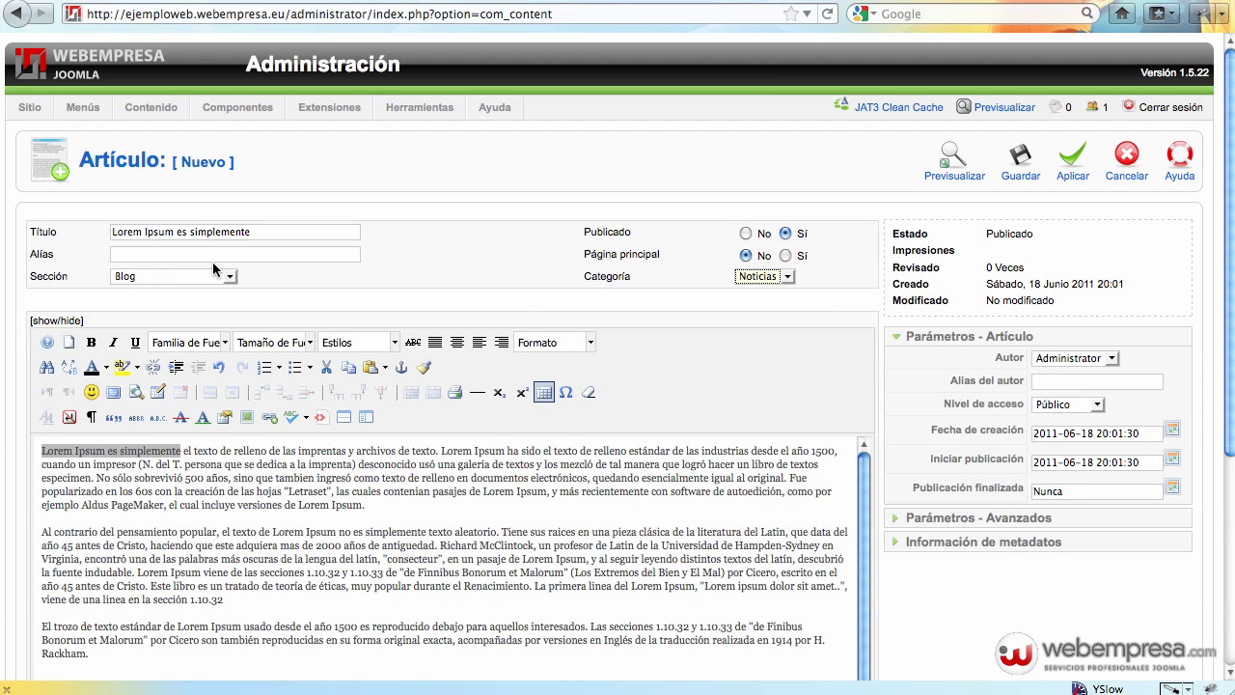
# Add an empty line above the first paragraph and insert img3_.png from the noticias folder there.
pyautogui.click(676, 532)
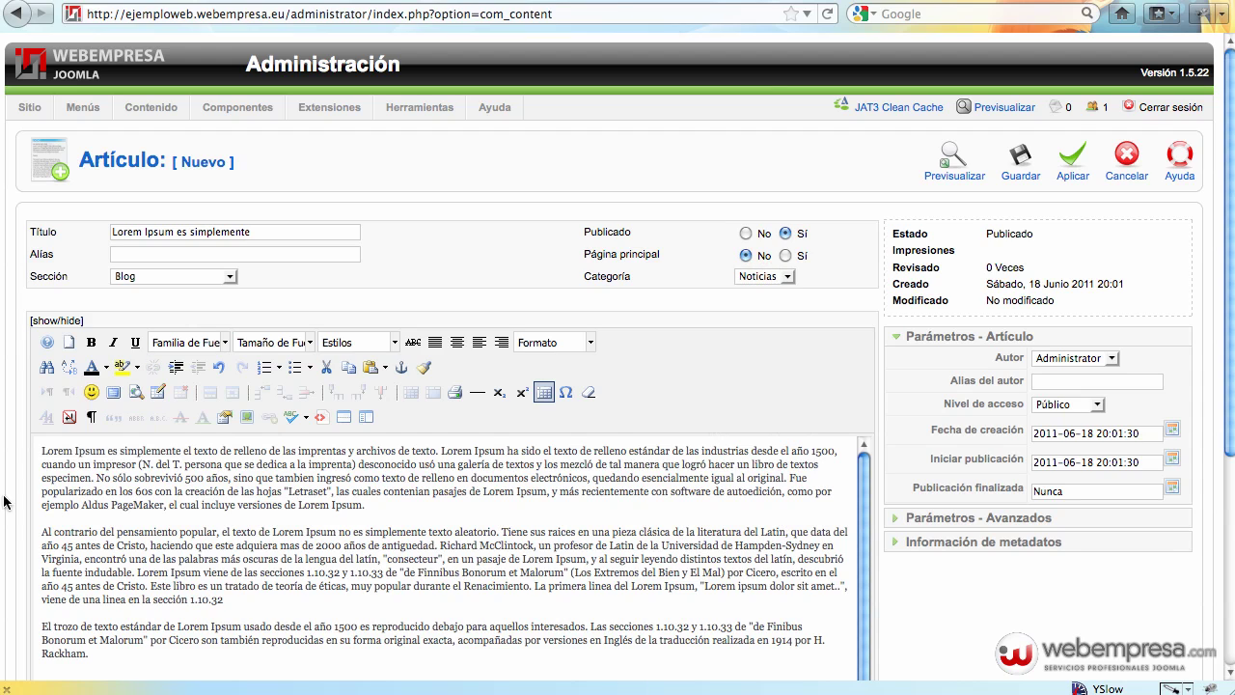
pyautogui.press('Return')
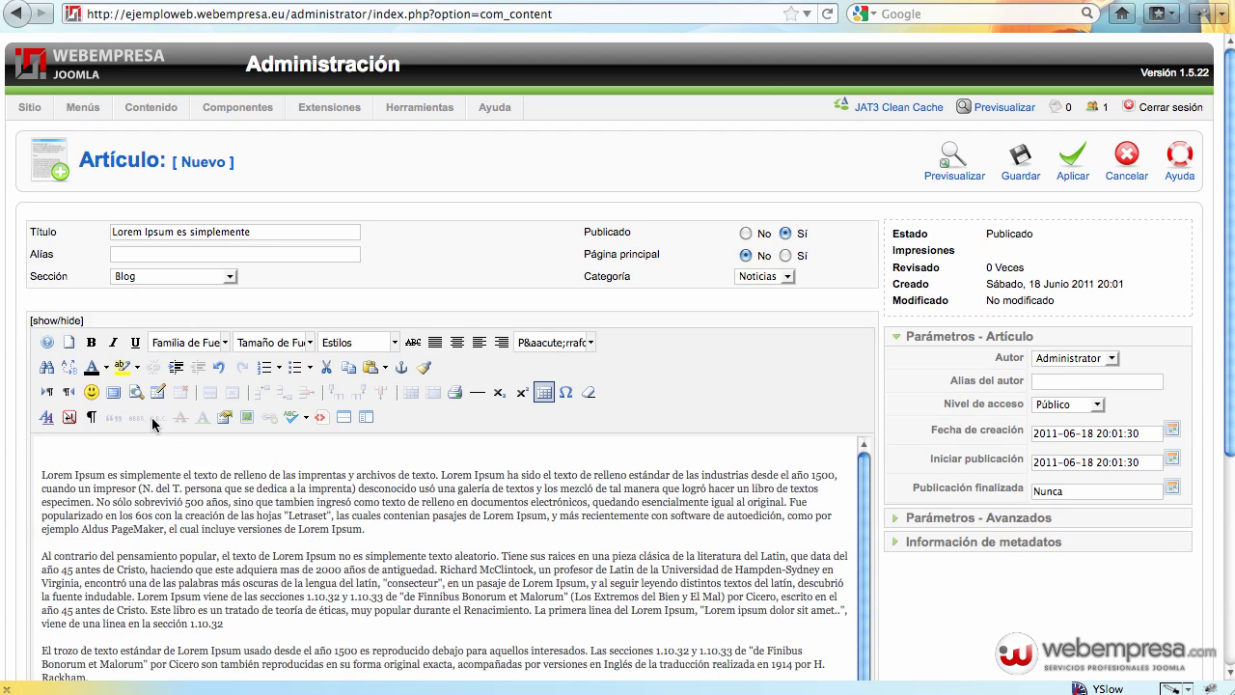
pyautogui.click(256, 421)
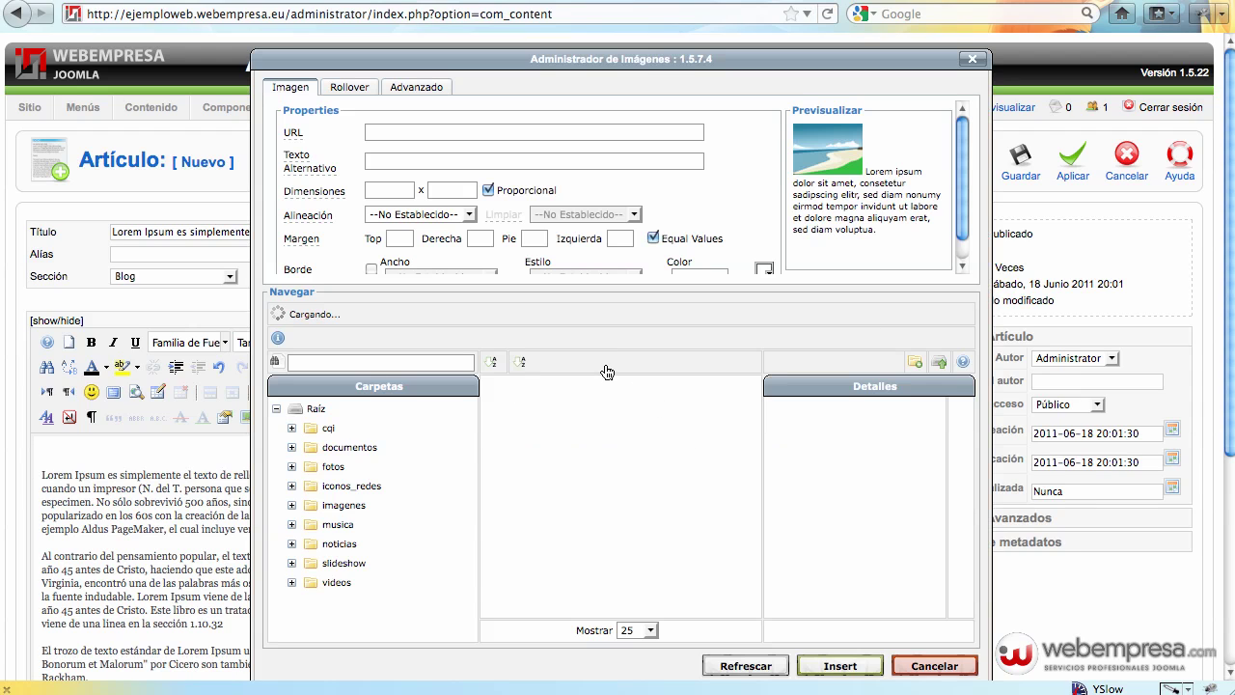
pyautogui.scroll(-2, 606, 373)
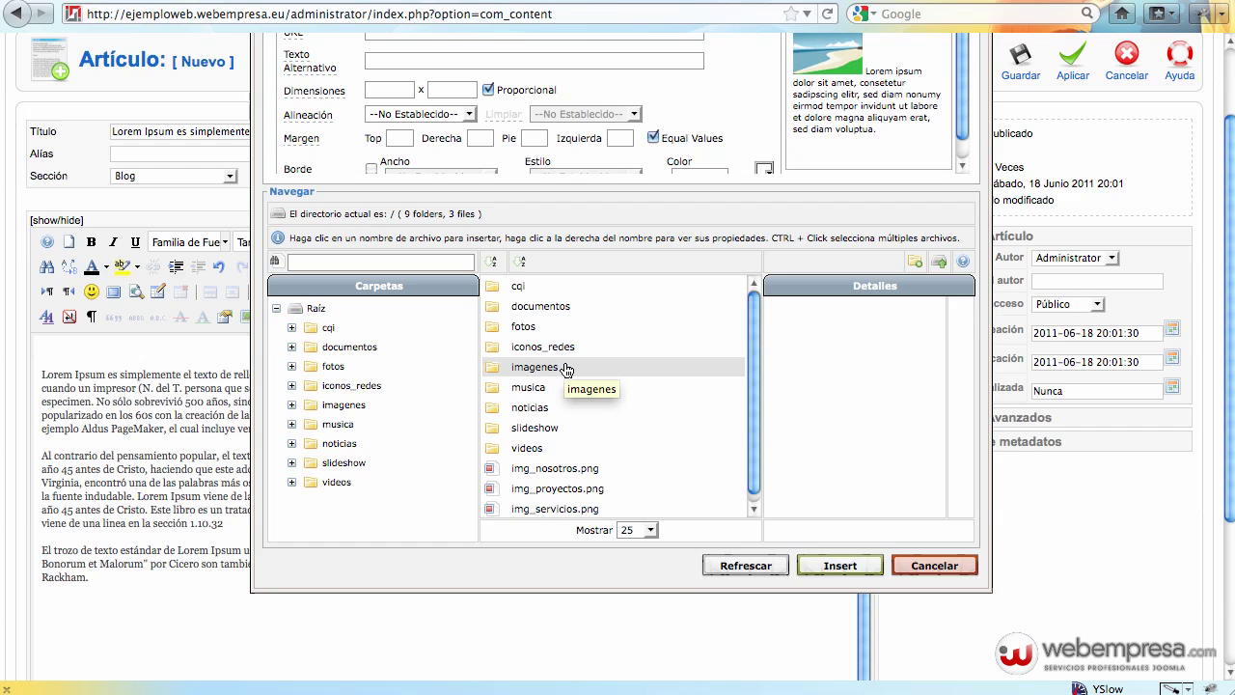
pyautogui.scroll(2, 567, 369)
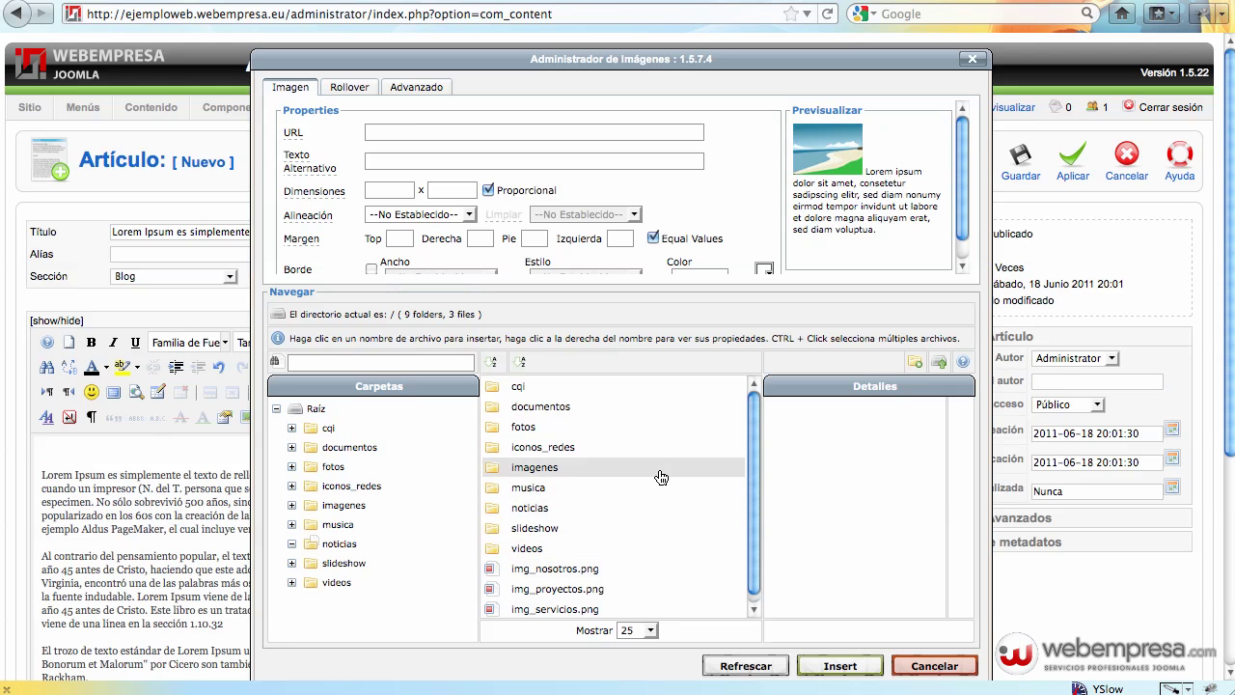
pyautogui.click(584, 508)
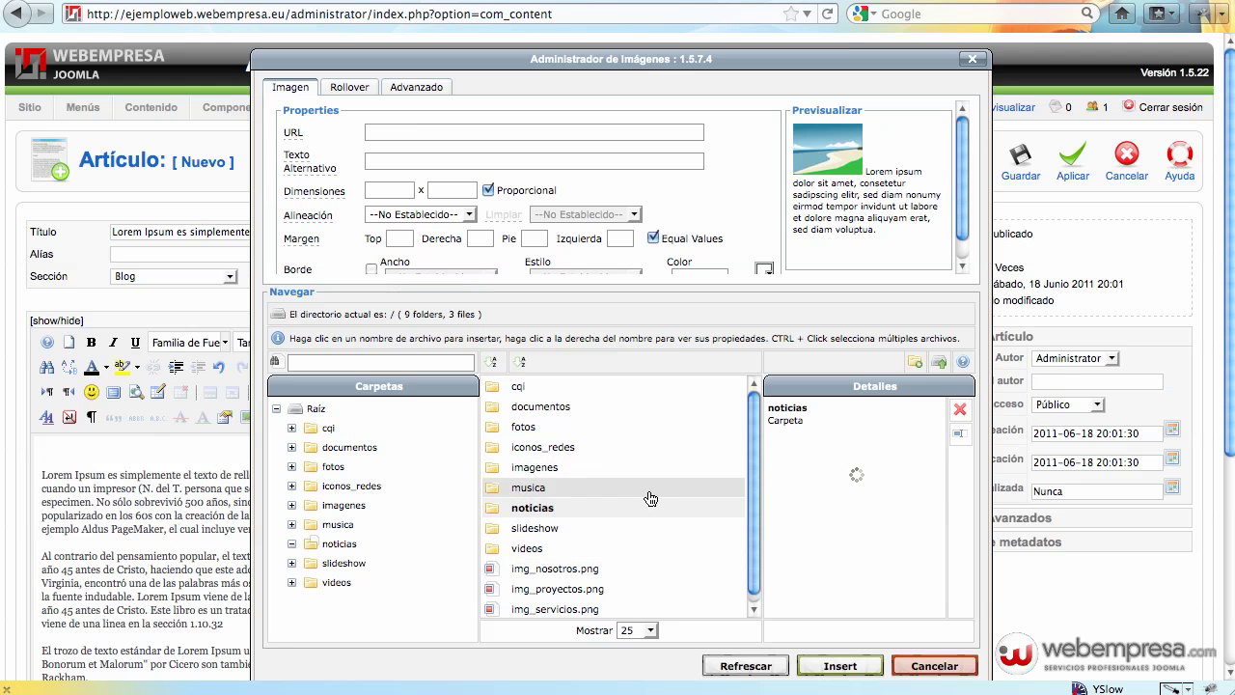
pyautogui.doubleClick(514, 513)
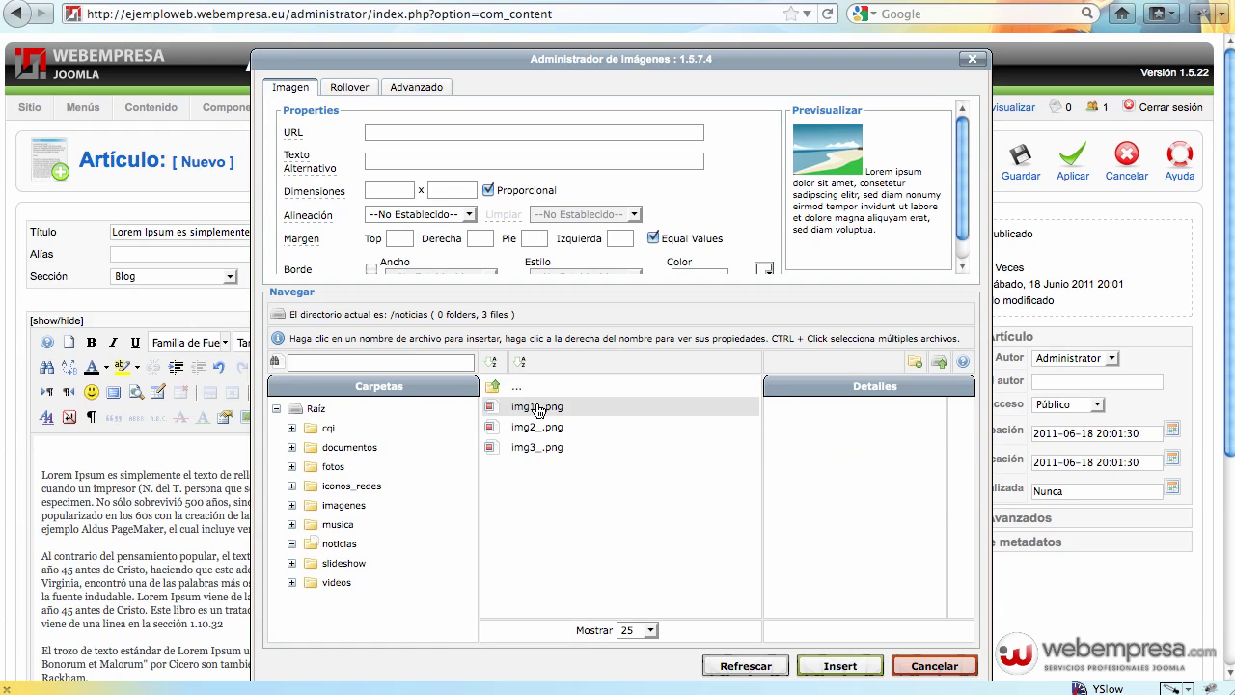
pyautogui.click(570, 413)
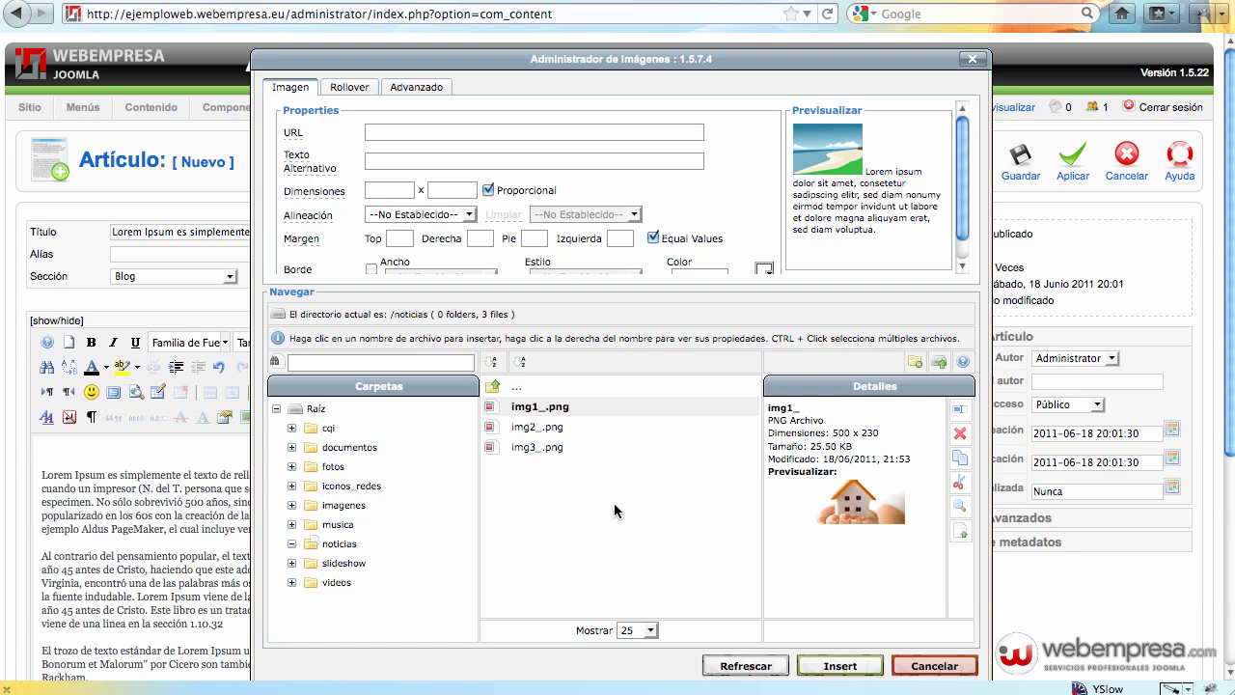
pyautogui.click(551, 449)
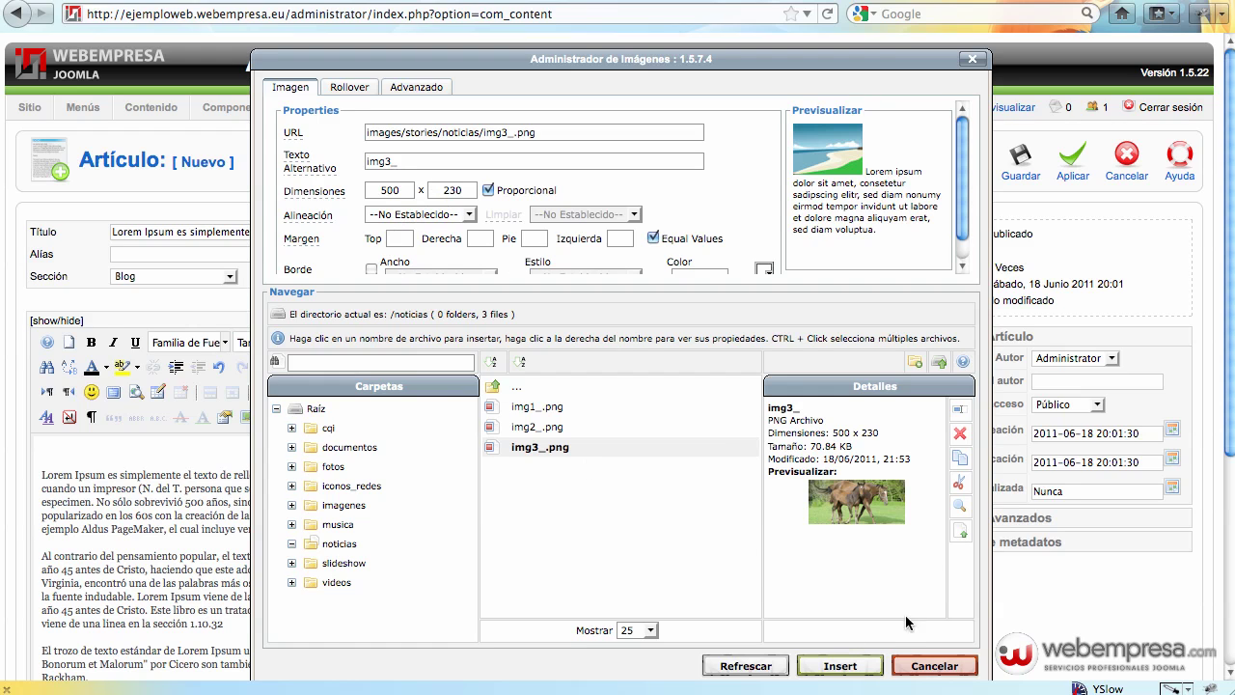
pyautogui.click(839, 666)
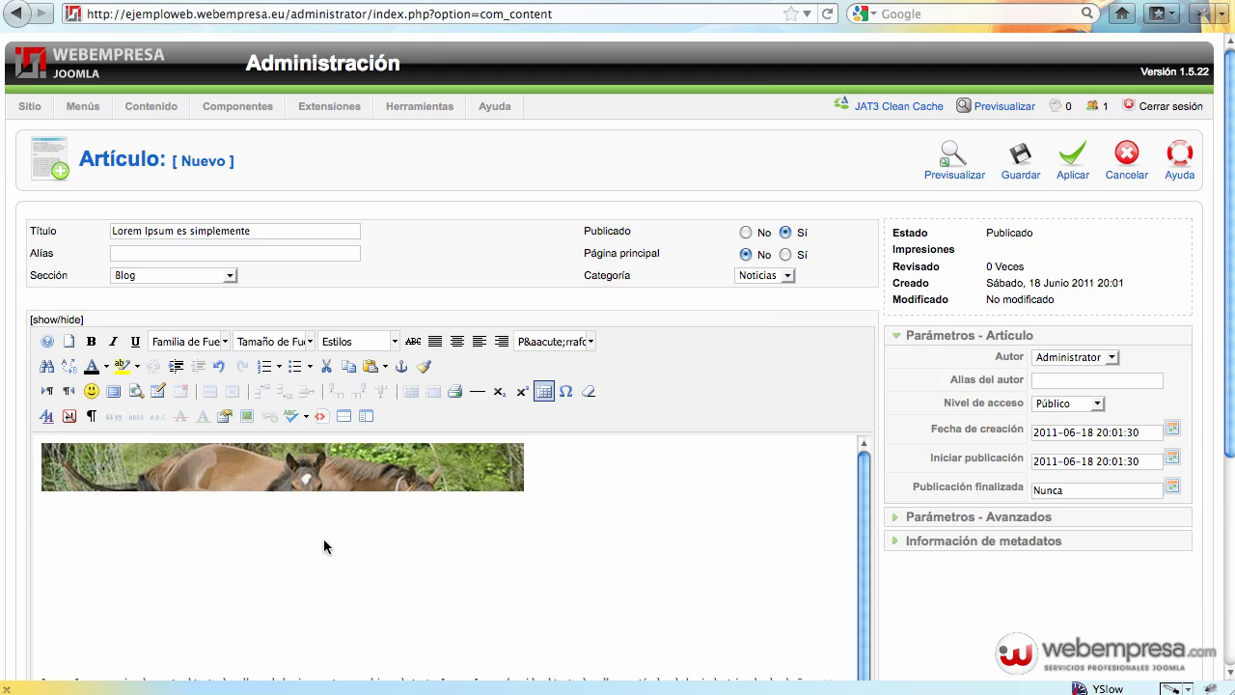
# Center the horse image horizontally in the article body.
pyautogui.click(370, 548)
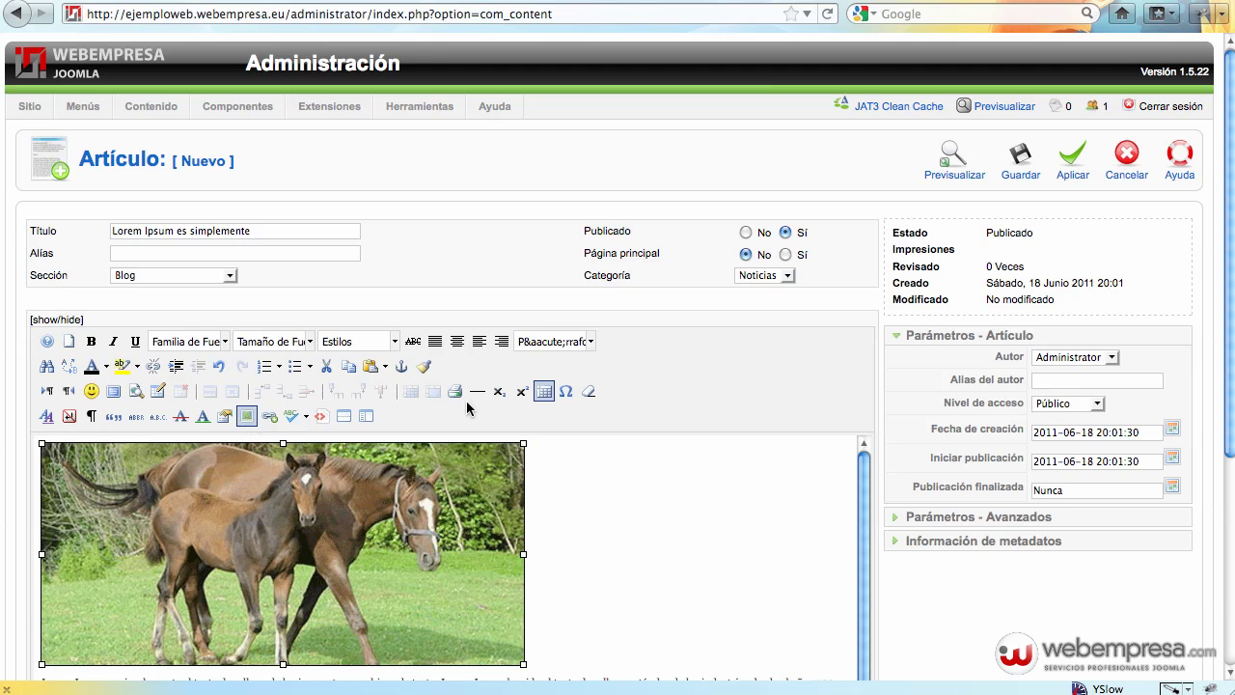
pyautogui.click(459, 341)
pyautogui.scroll(-1, 769, 533)
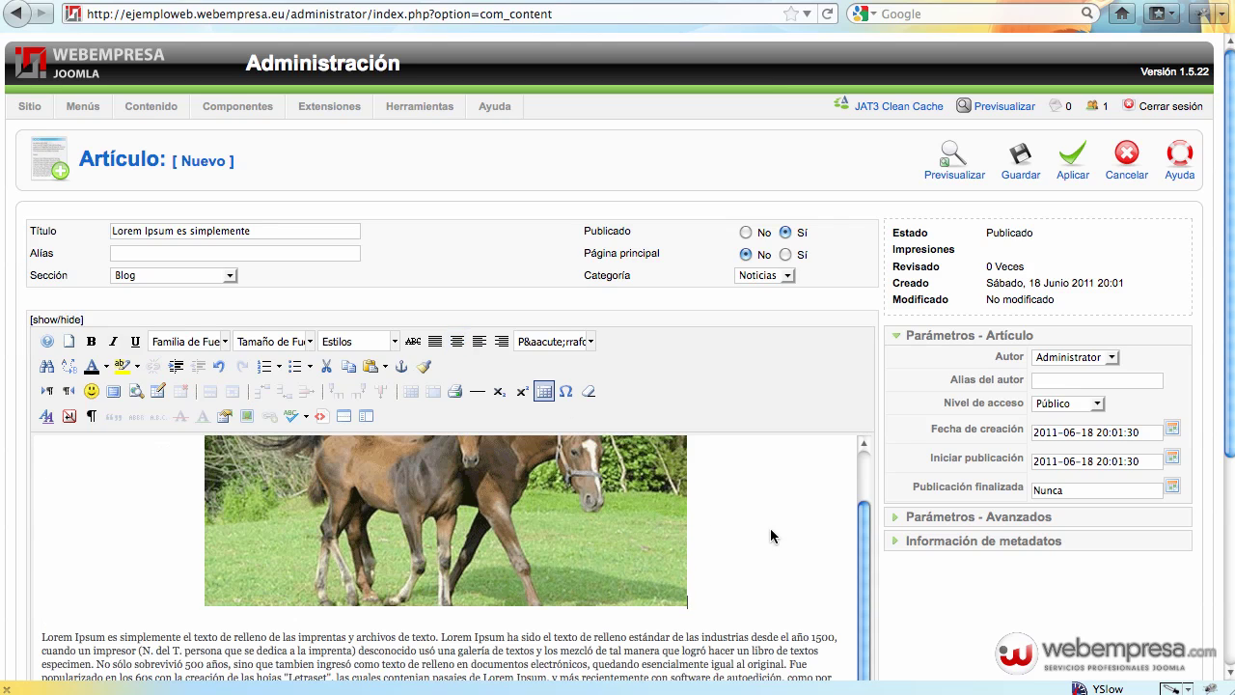
pyautogui.scroll(-1, 757, 589)
pyautogui.scroll(1, 744, 596)
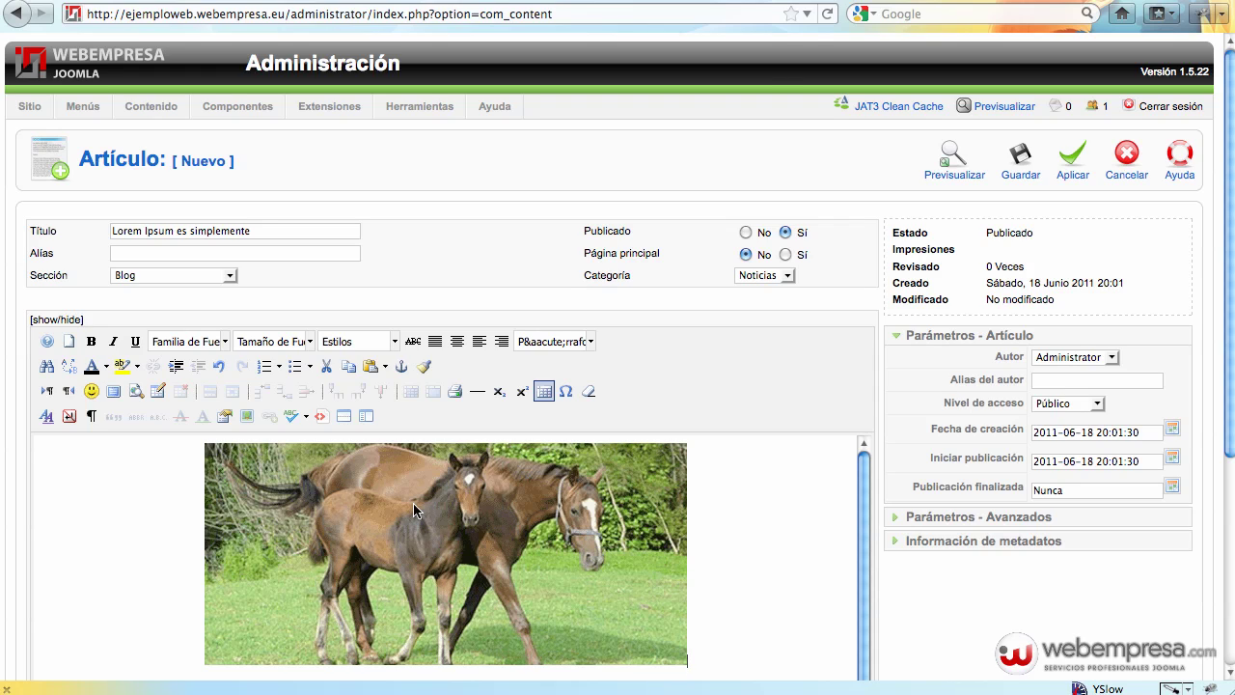
# Copy the centered horse image and paste a duplicate below it, above the Lorem Ipsum text.
pyautogui.scroll(-1, 547, 535)
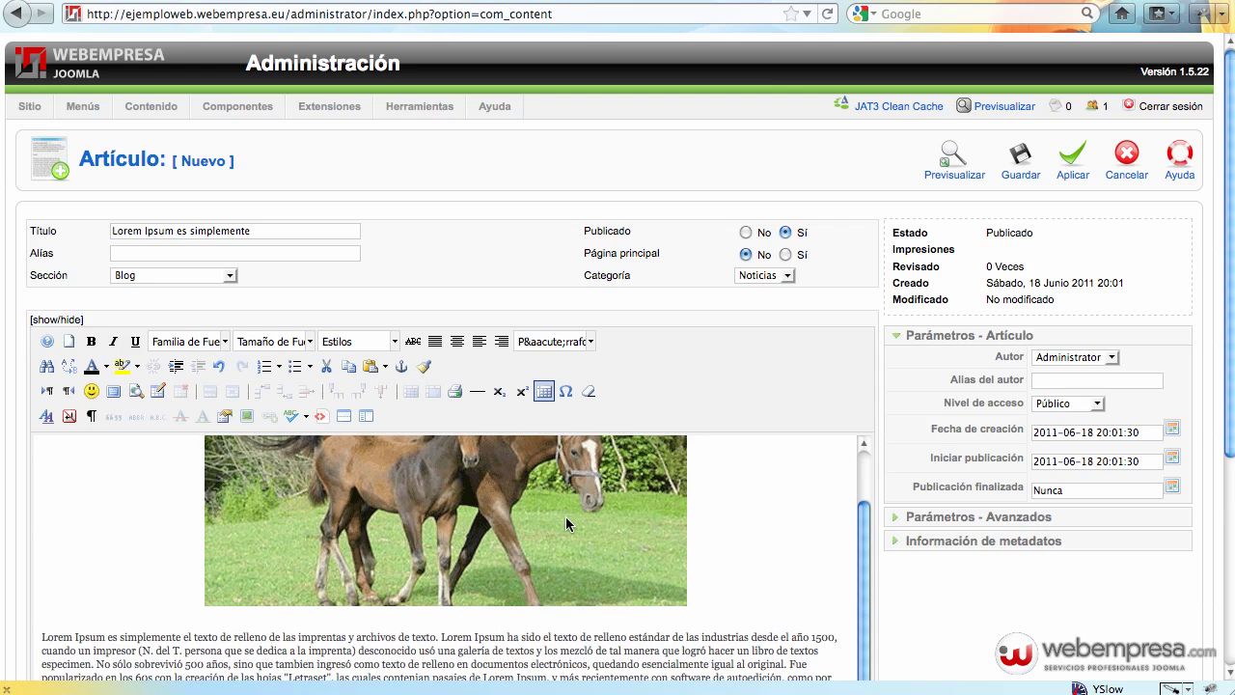
pyautogui.click(566, 520)
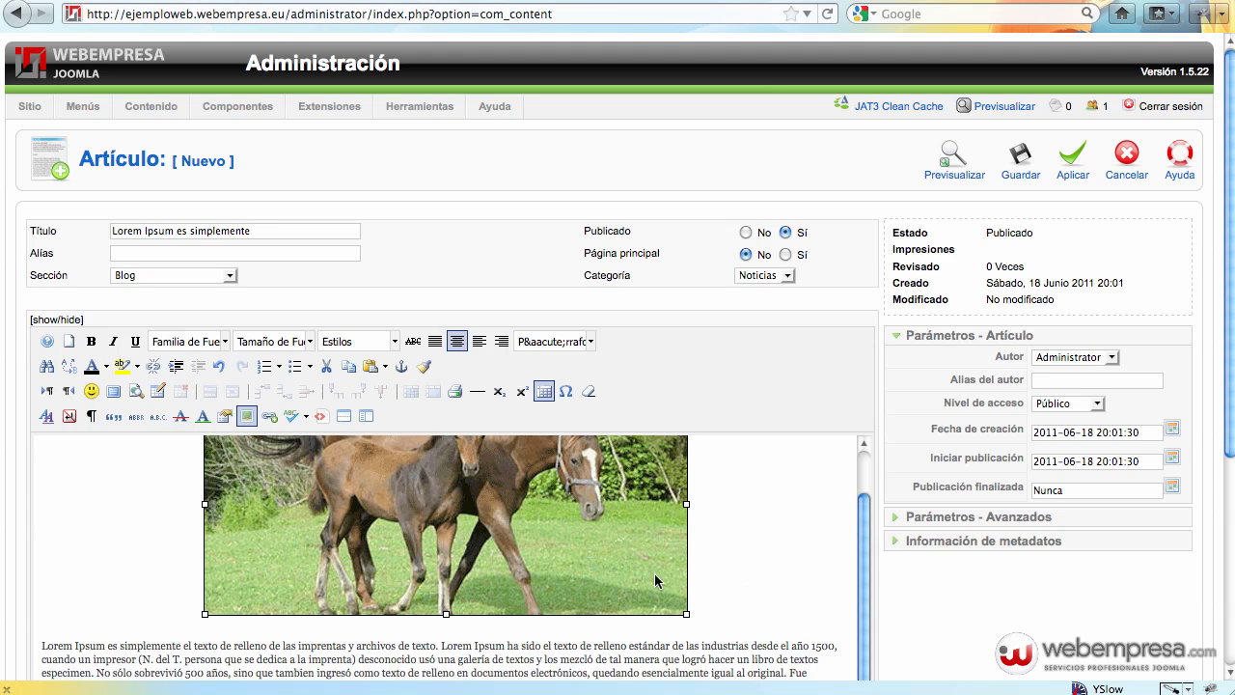
pyautogui.scroll(1, 642, 579)
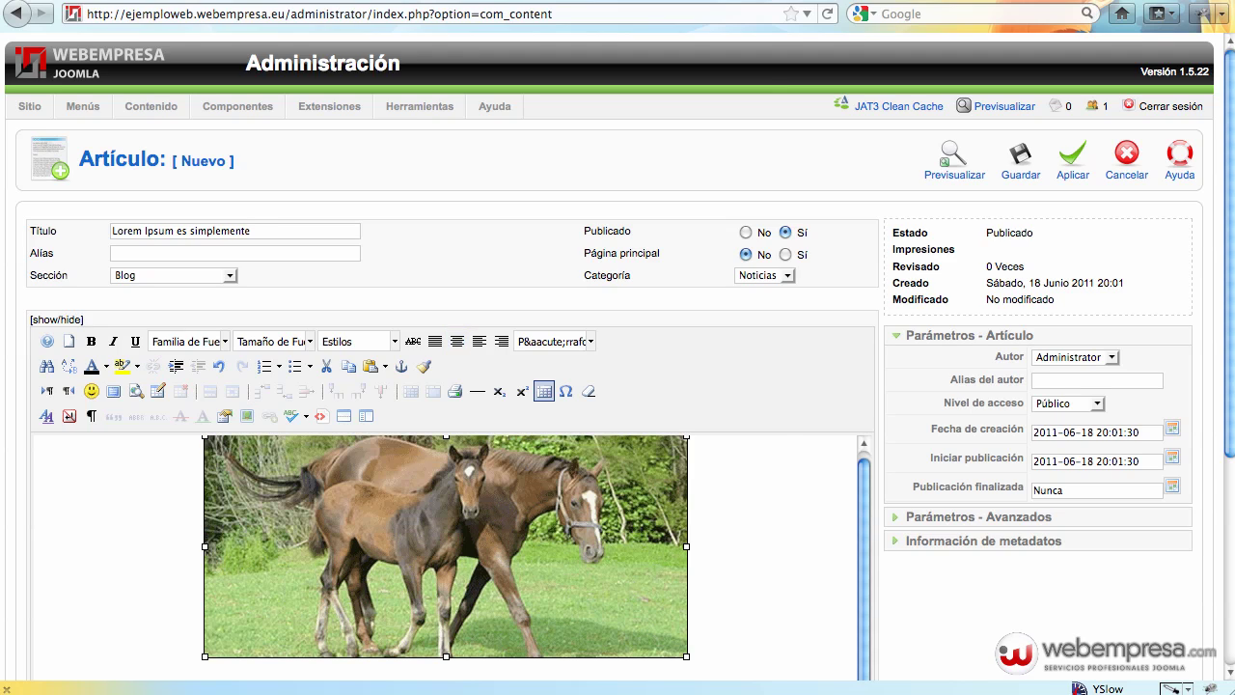
pyautogui.click(745, 639)
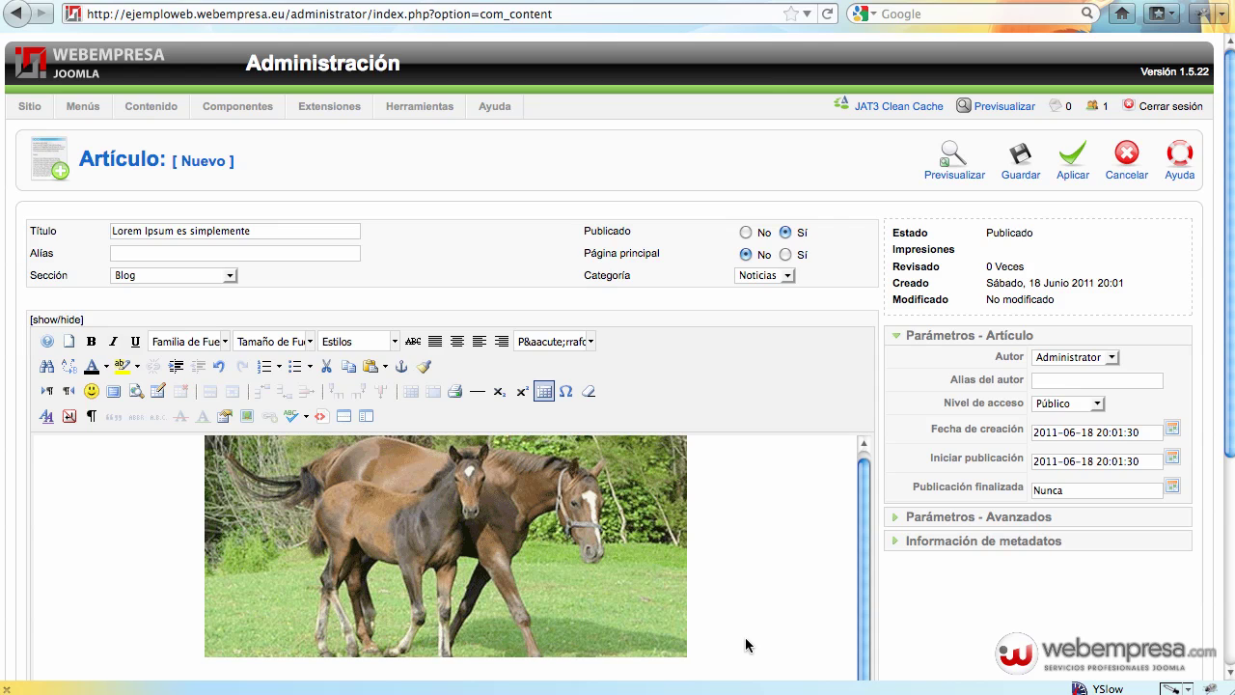
pyautogui.scroll(-1, 738, 640)
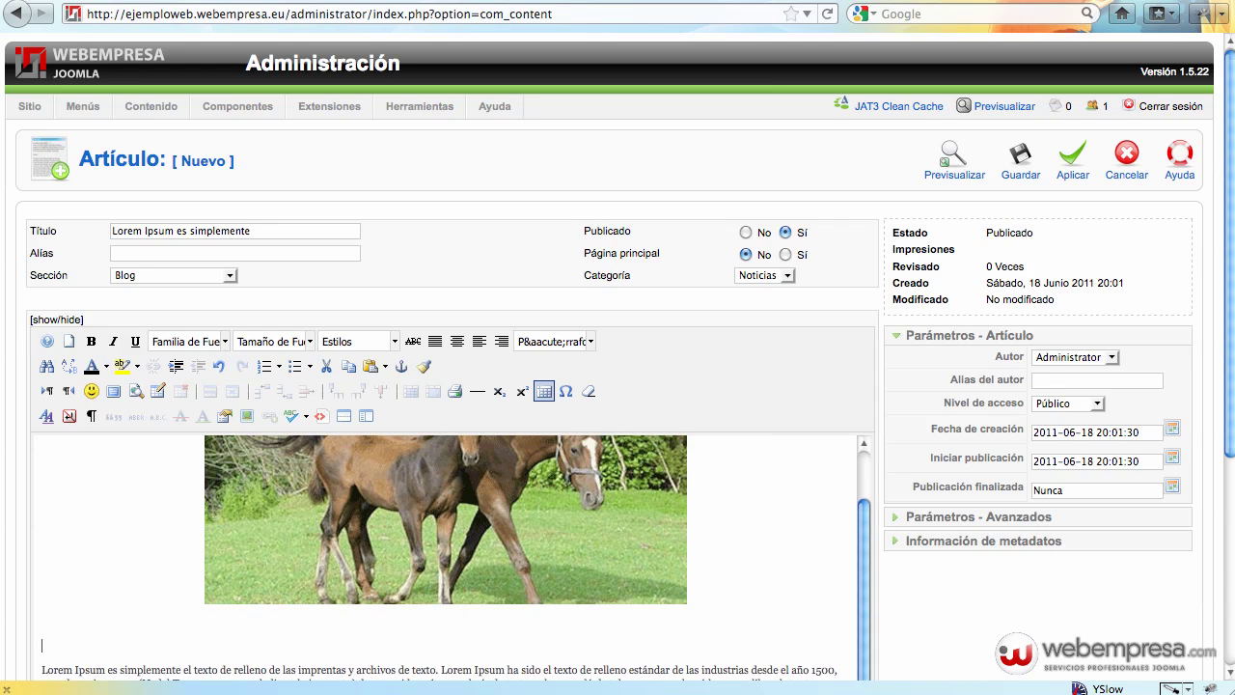
pyautogui.hotkey('ctrl', 'v')
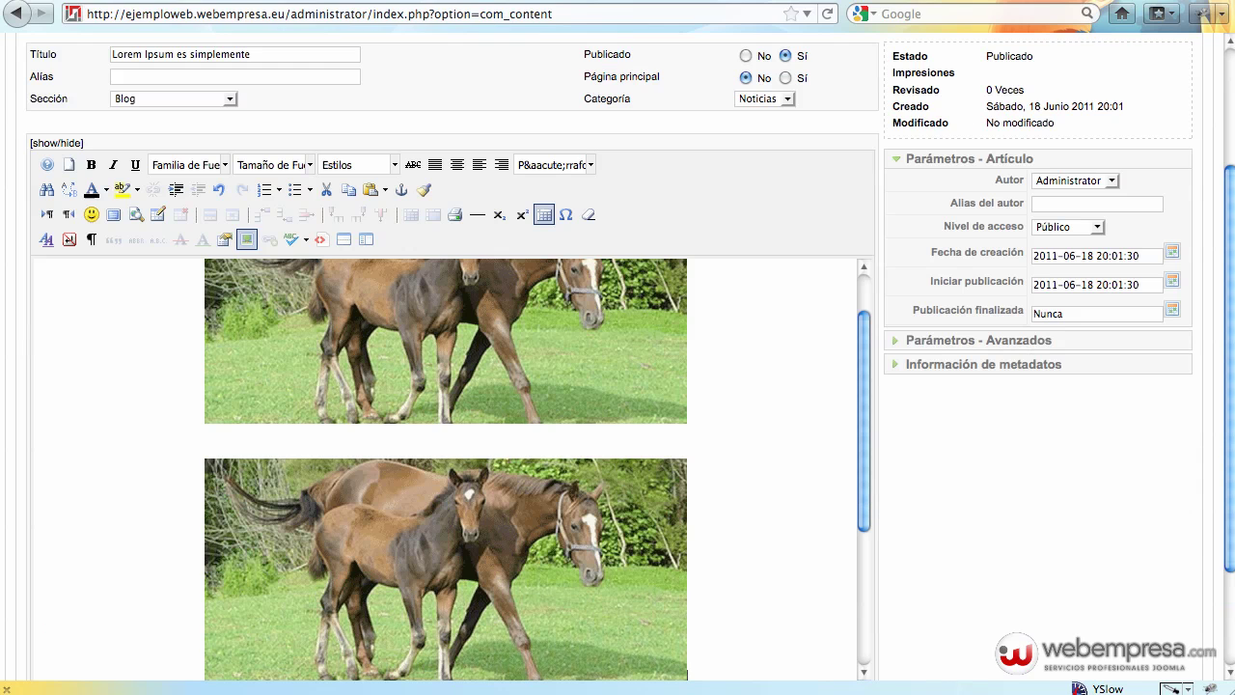
# Insert a "Leer más" break between the two horse images and check the layout of the article body.
pyautogui.click(695, 432)
pyautogui.scroll(-3, 1033, 461)
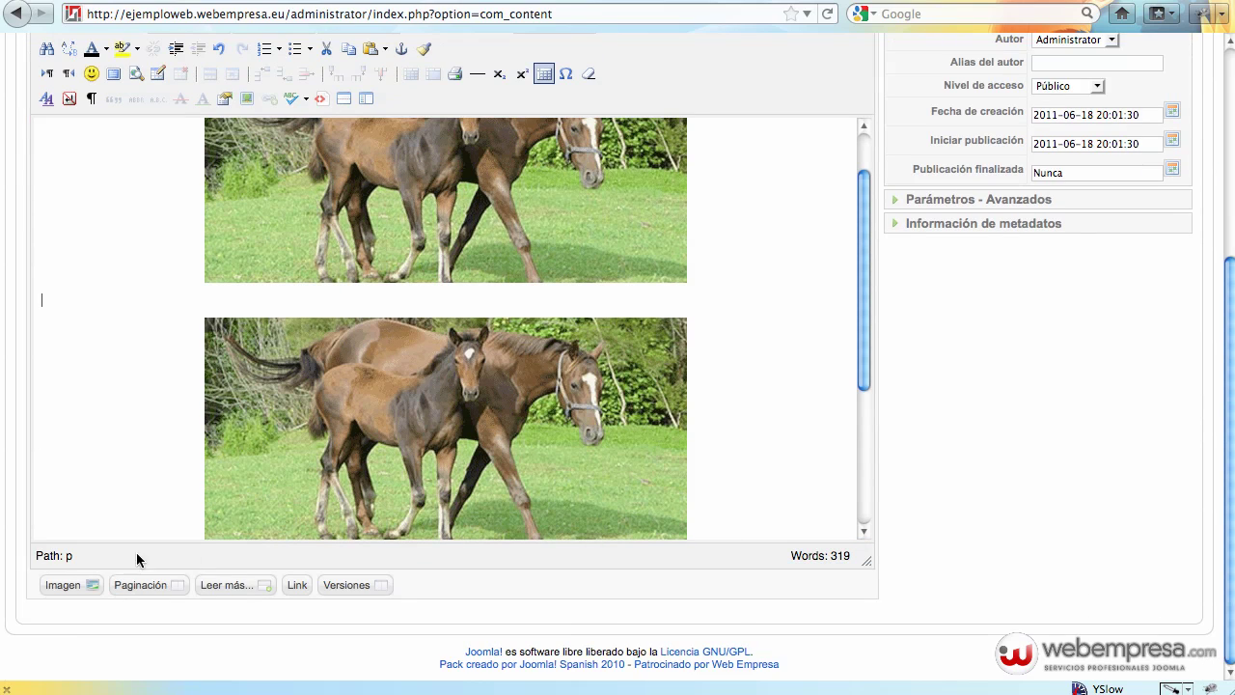
pyautogui.click(216, 585)
pyautogui.scroll(1, 691, 270)
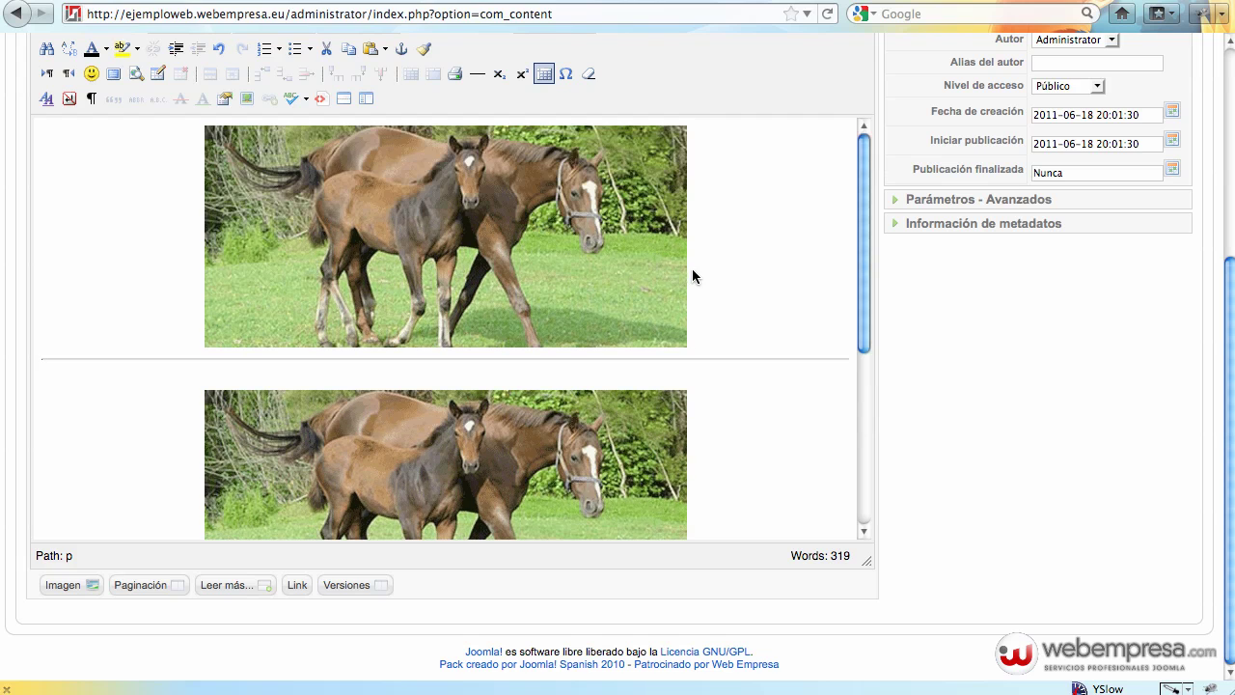
pyautogui.scroll(-5, 805, 278)
pyautogui.scroll(5, 791, 276)
pyautogui.scroll(-5, 814, 348)
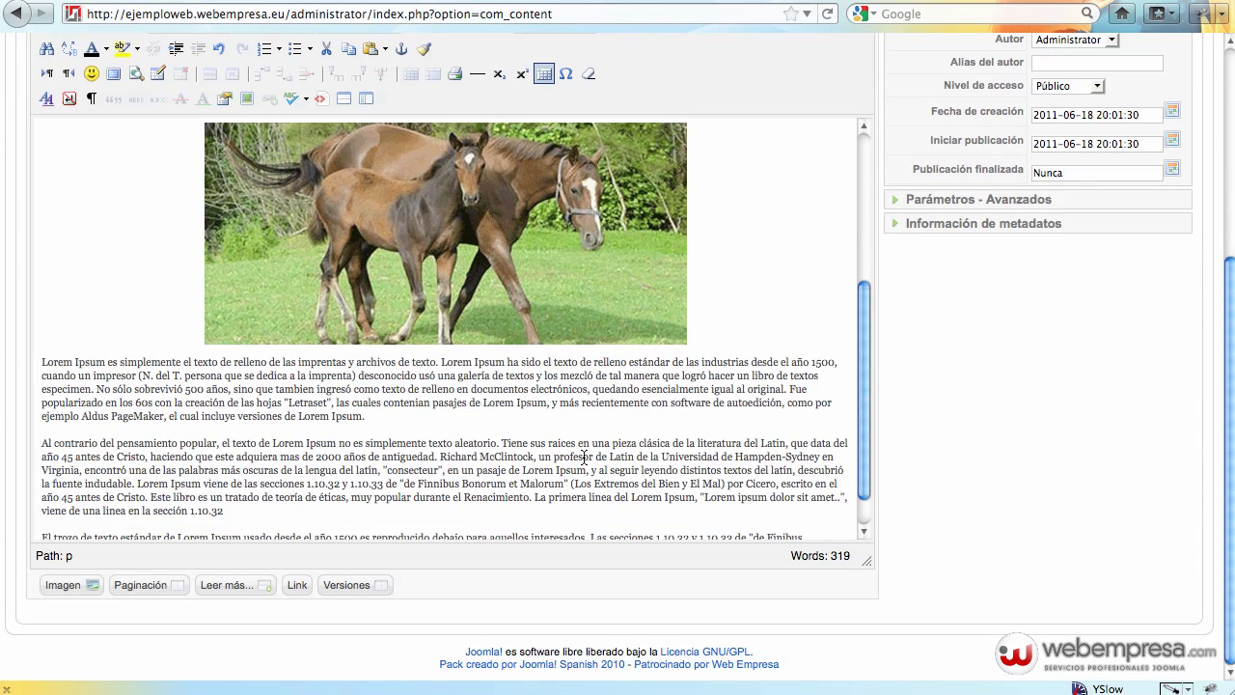
# Set Texto de introducción to Ocultar in the article's advanced parameters and apply the changes to the article.
pyautogui.scroll(7, 1038, 356)
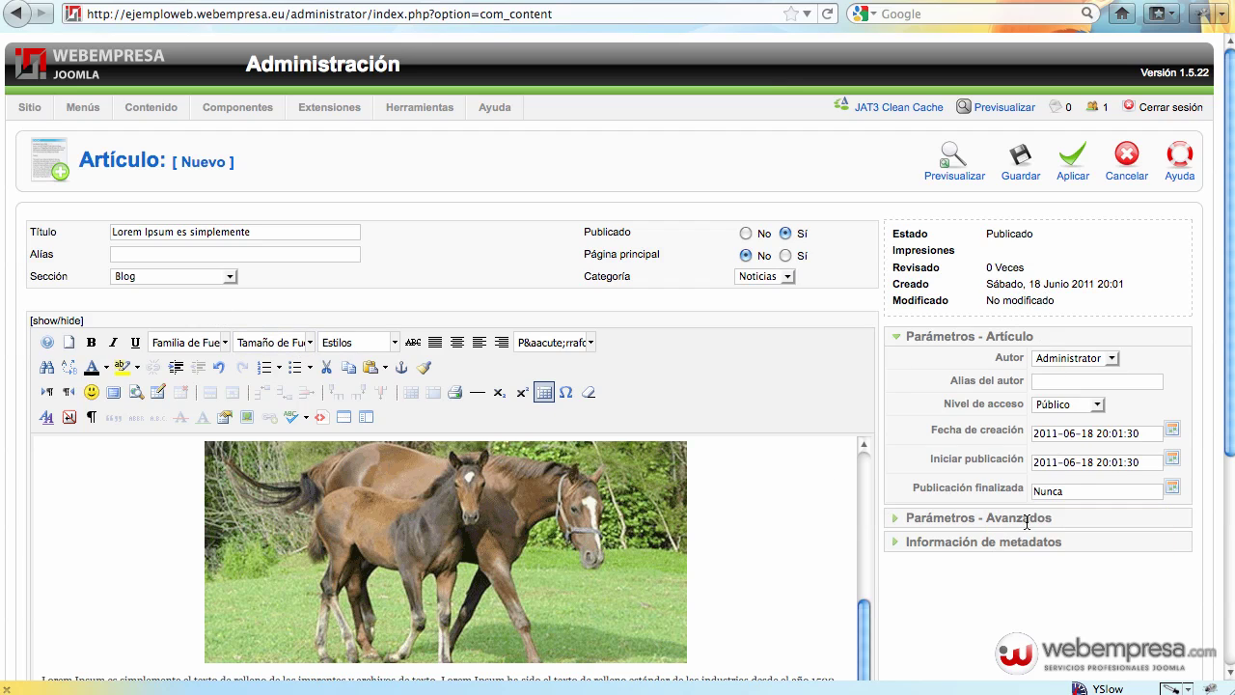
pyautogui.click(983, 521)
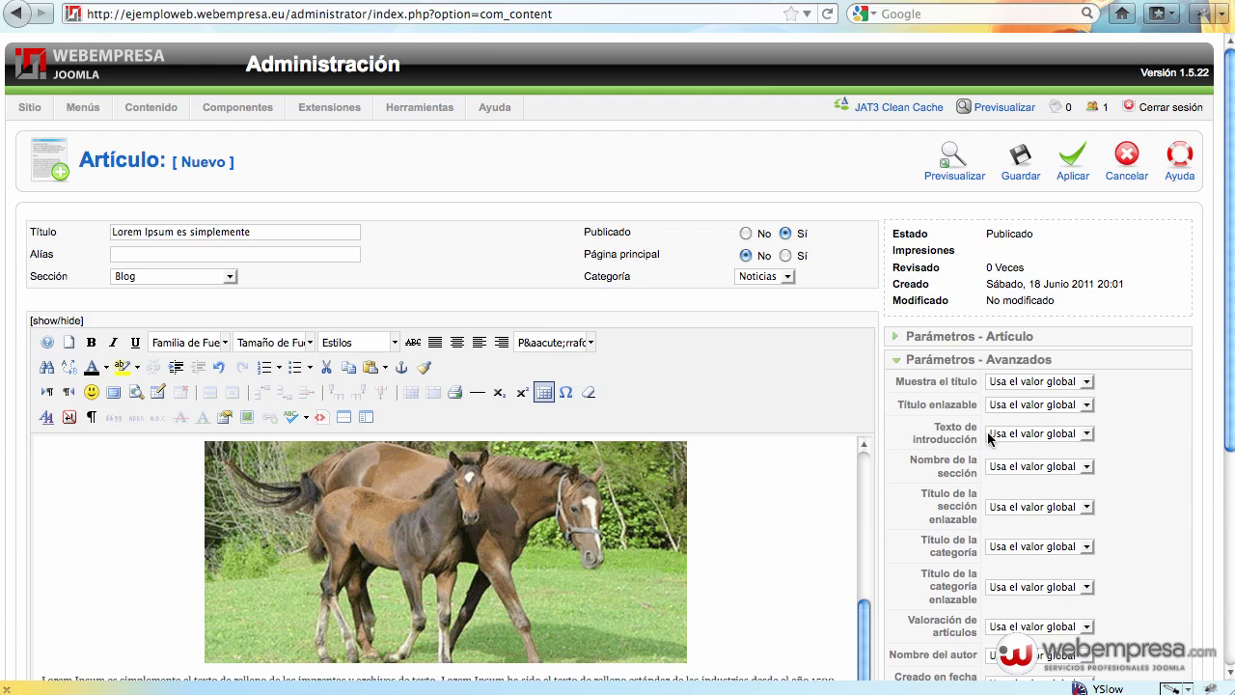
pyautogui.scroll(-3, 994, 440)
pyautogui.scroll(-3, 1126, 435)
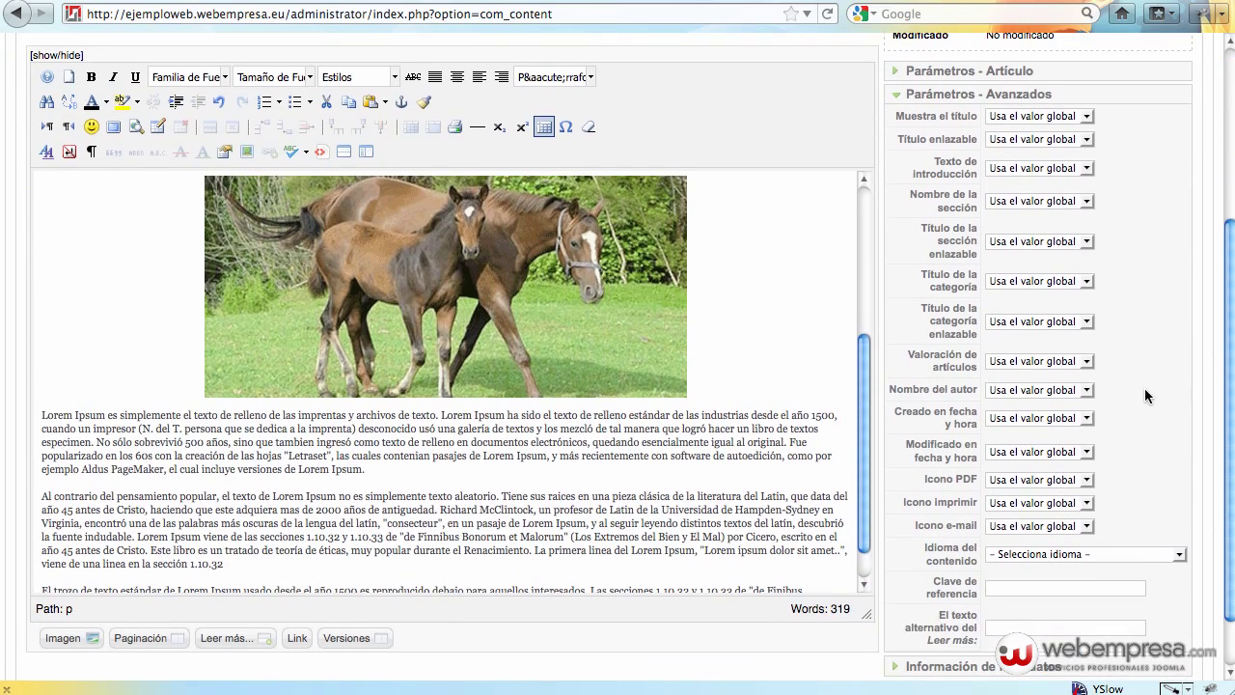
pyautogui.scroll(4, 1144, 390)
pyautogui.moveTo(949, 378)
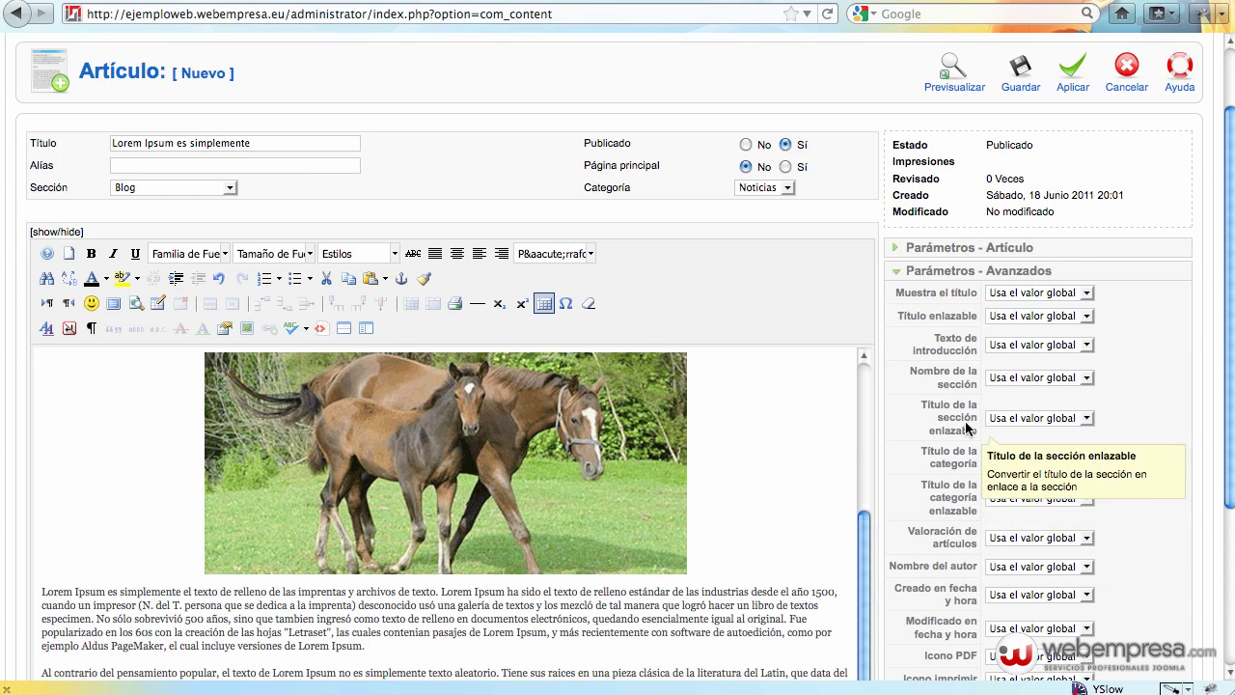
pyautogui.moveTo(965, 357)
pyautogui.click(1004, 344)
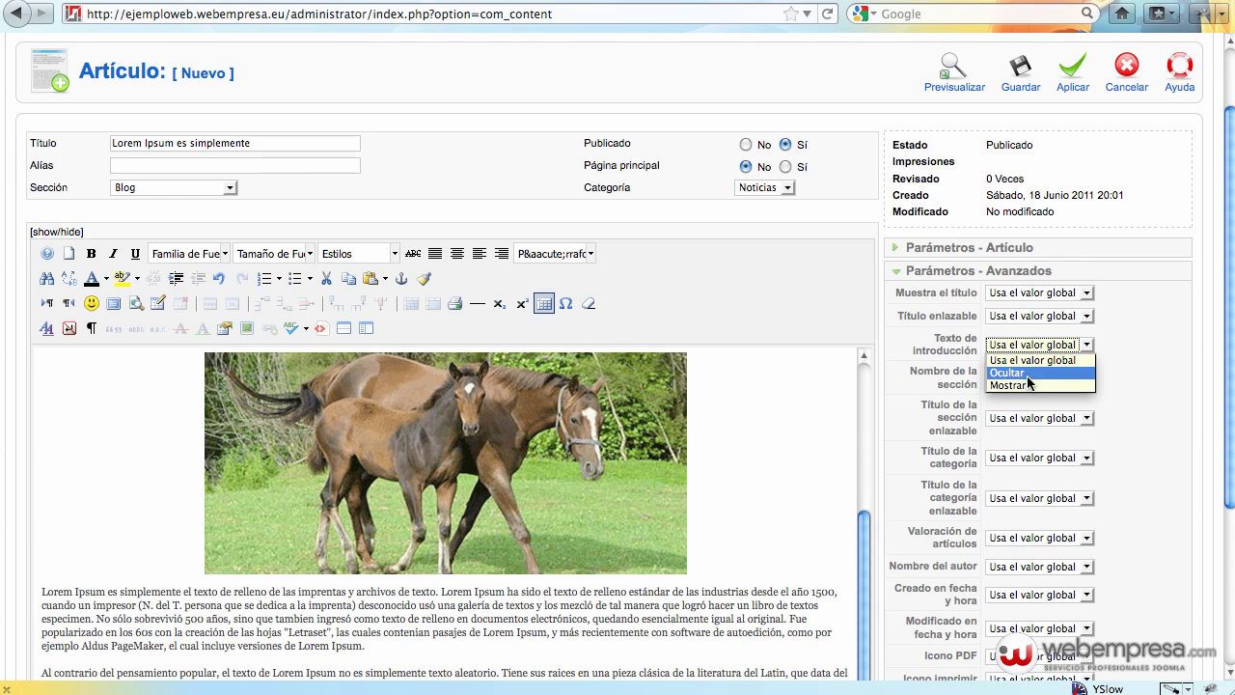
pyautogui.click(1036, 373)
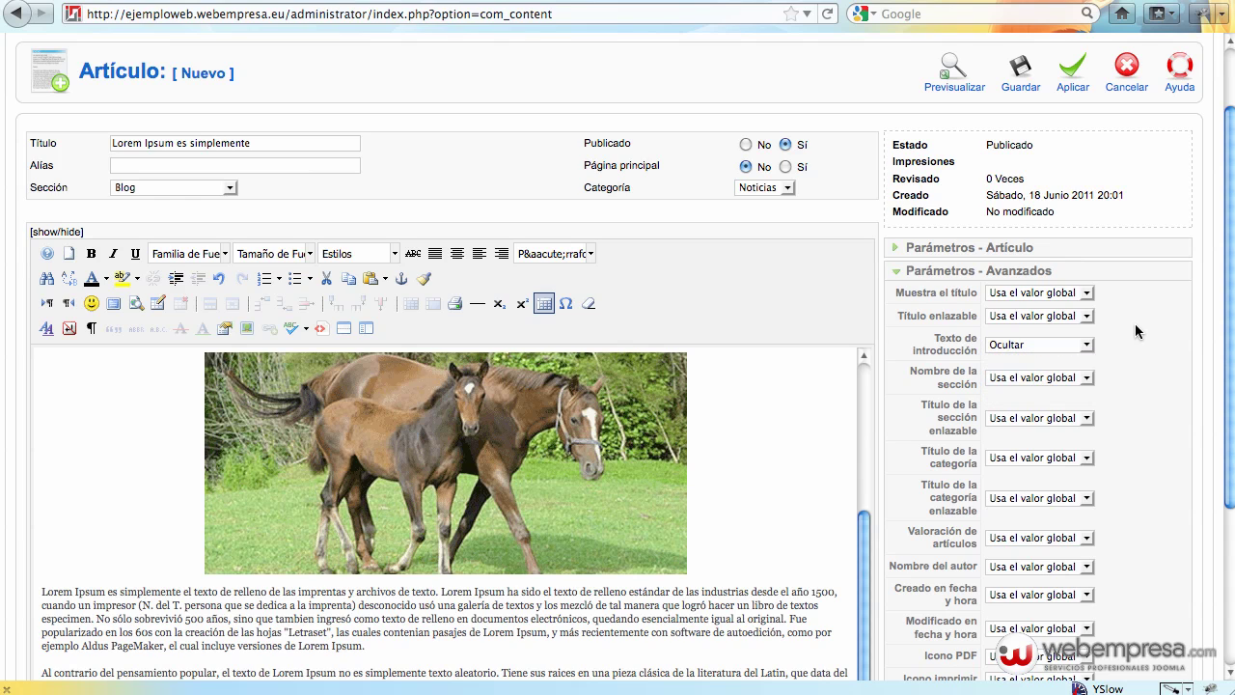
pyautogui.click(1073, 98)
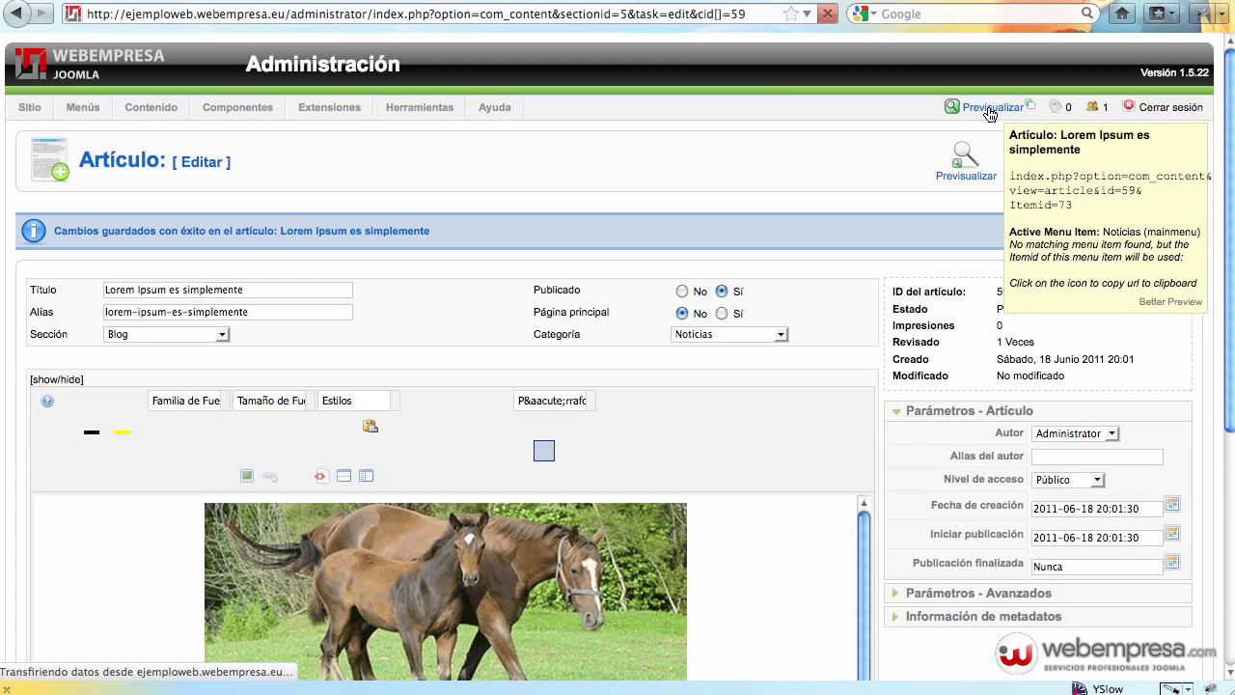
# Preview the article on the site, check its Noticias teaser and the full text behind Leer más, and return to the article editor.
pyautogui.click(989, 108)
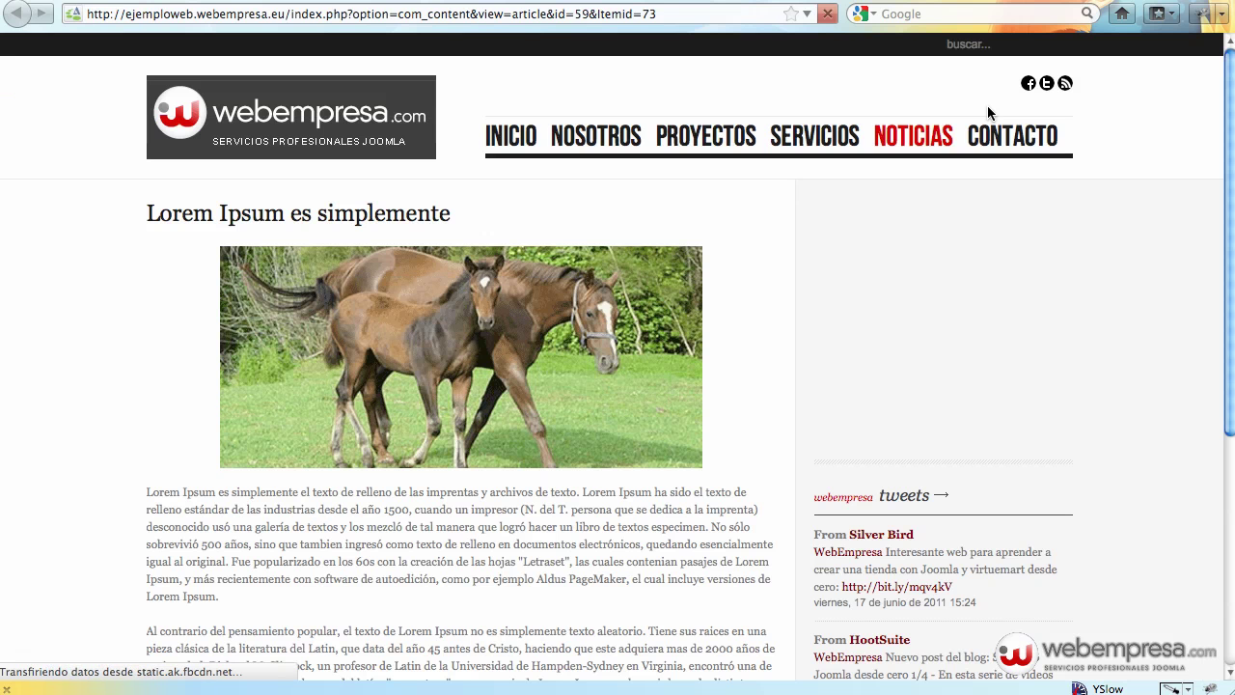
pyautogui.click(904, 145)
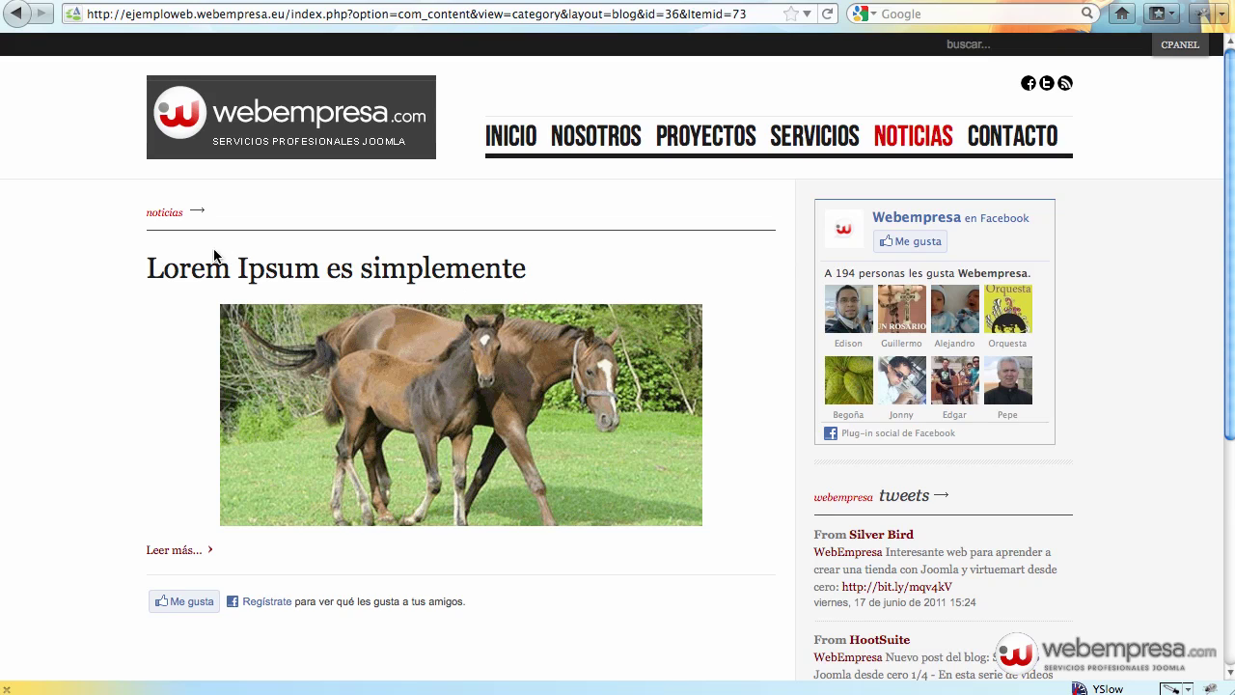
pyautogui.click(170, 551)
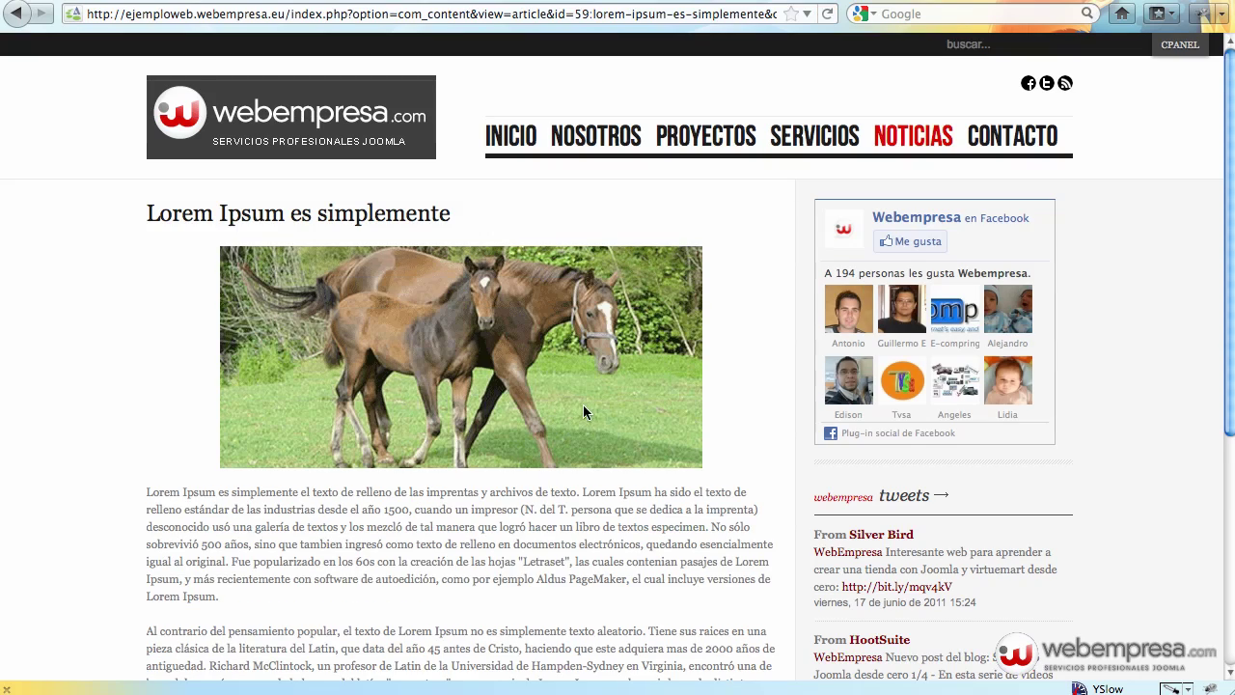
pyautogui.scroll(-10, 672, 384)
pyautogui.scroll(10, 669, 392)
pyautogui.click(18, 13)
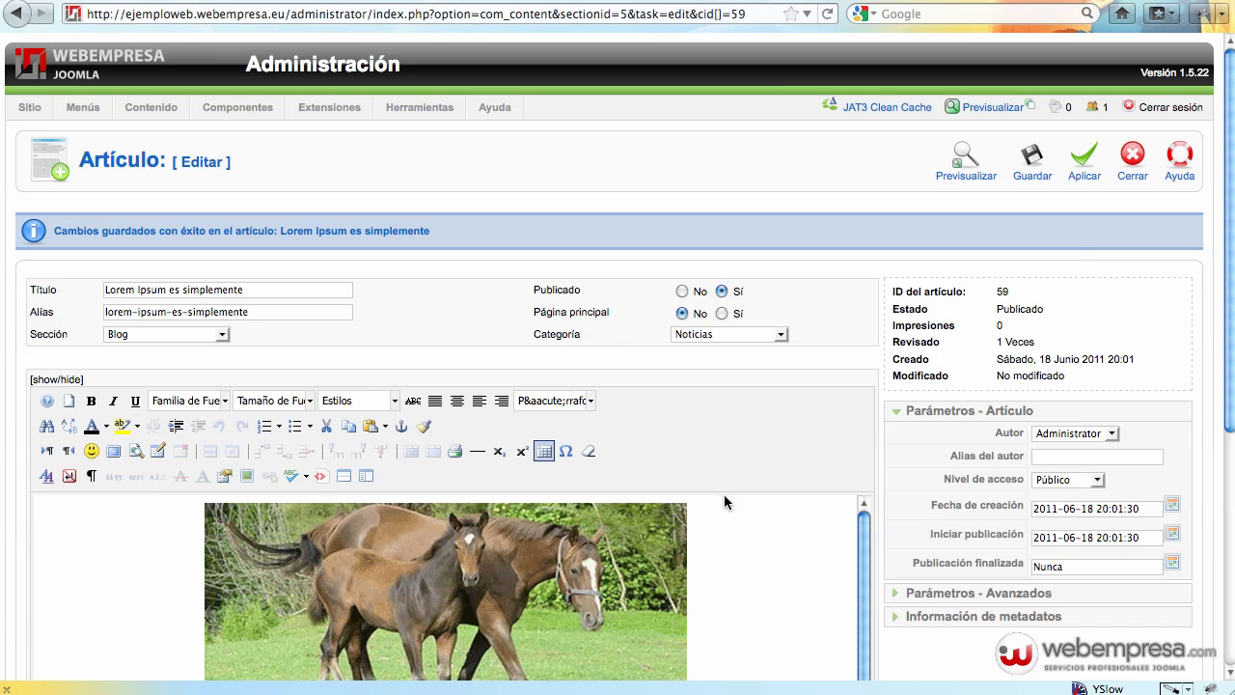
# Set the article's Texto de introducción parameter back to Usa el valor global, and save and close the article.
pyautogui.scroll(-5, 769, 470)
pyautogui.scroll(3, 765, 467)
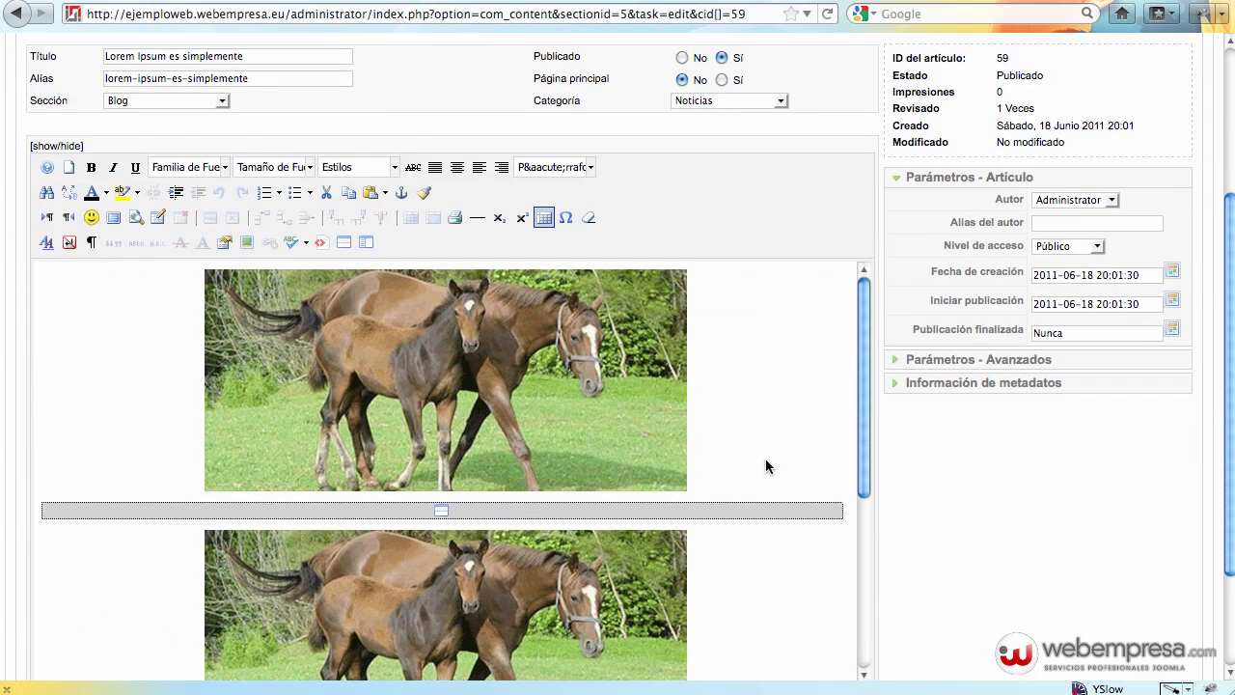
pyautogui.scroll(5, 909, 448)
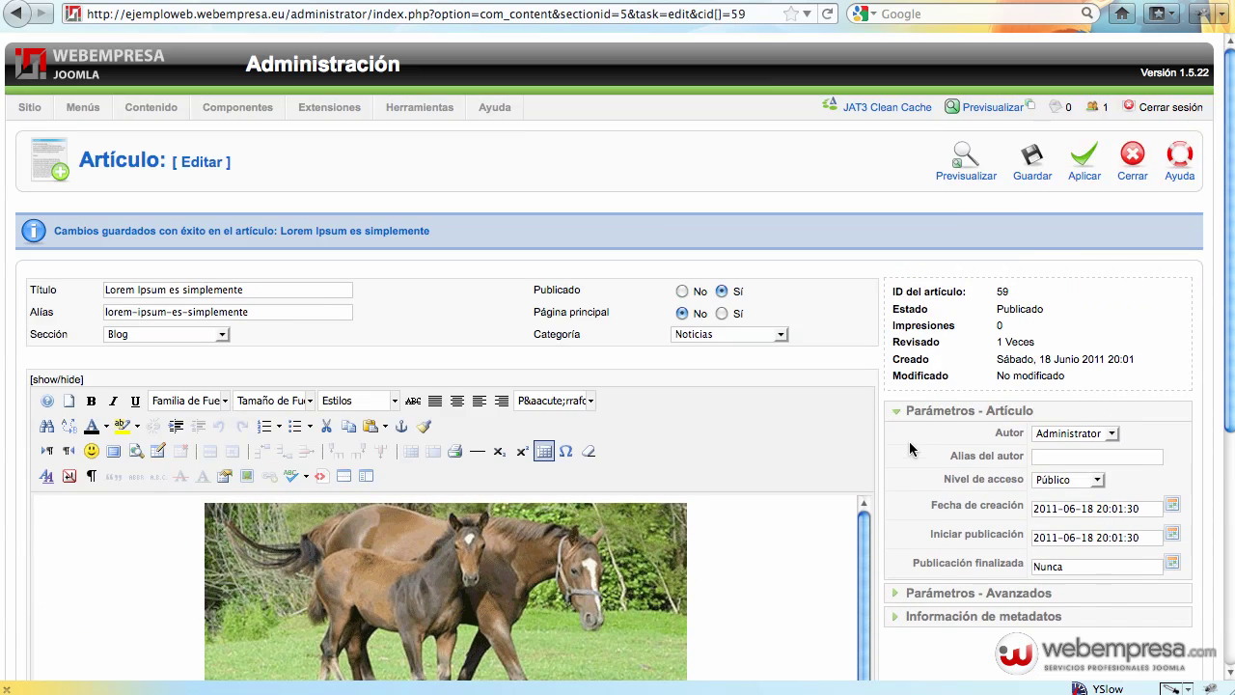
pyautogui.click(1021, 592)
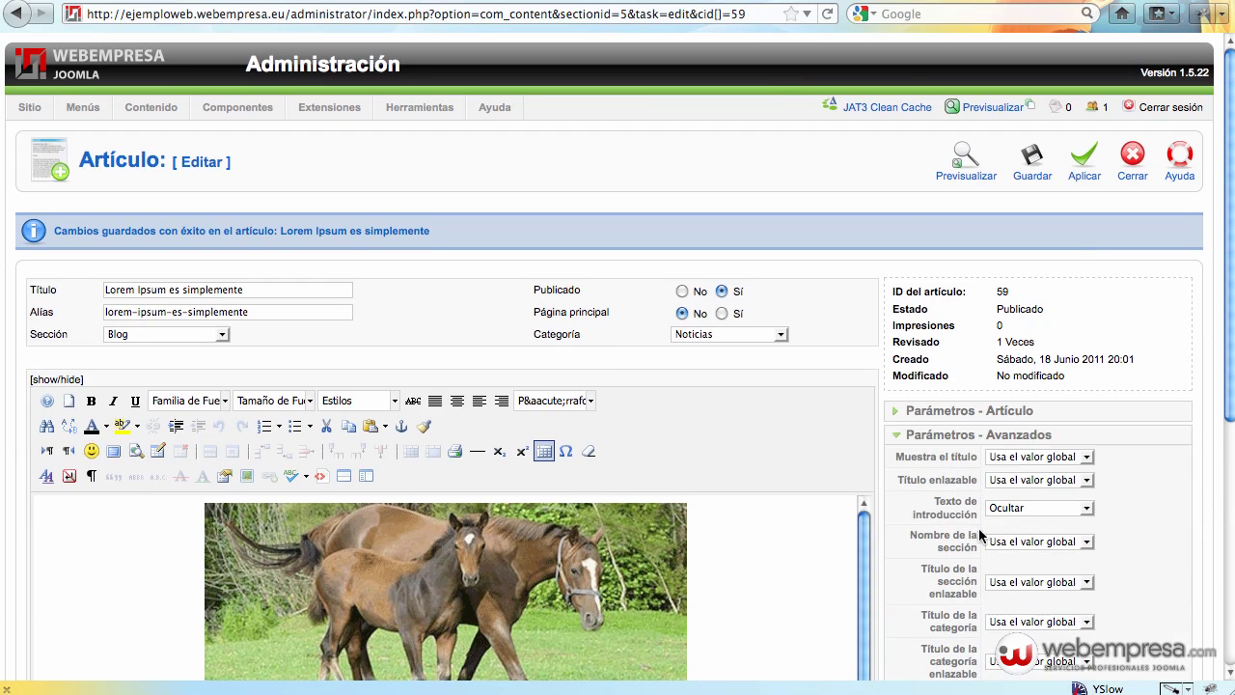
pyautogui.moveTo(973, 508)
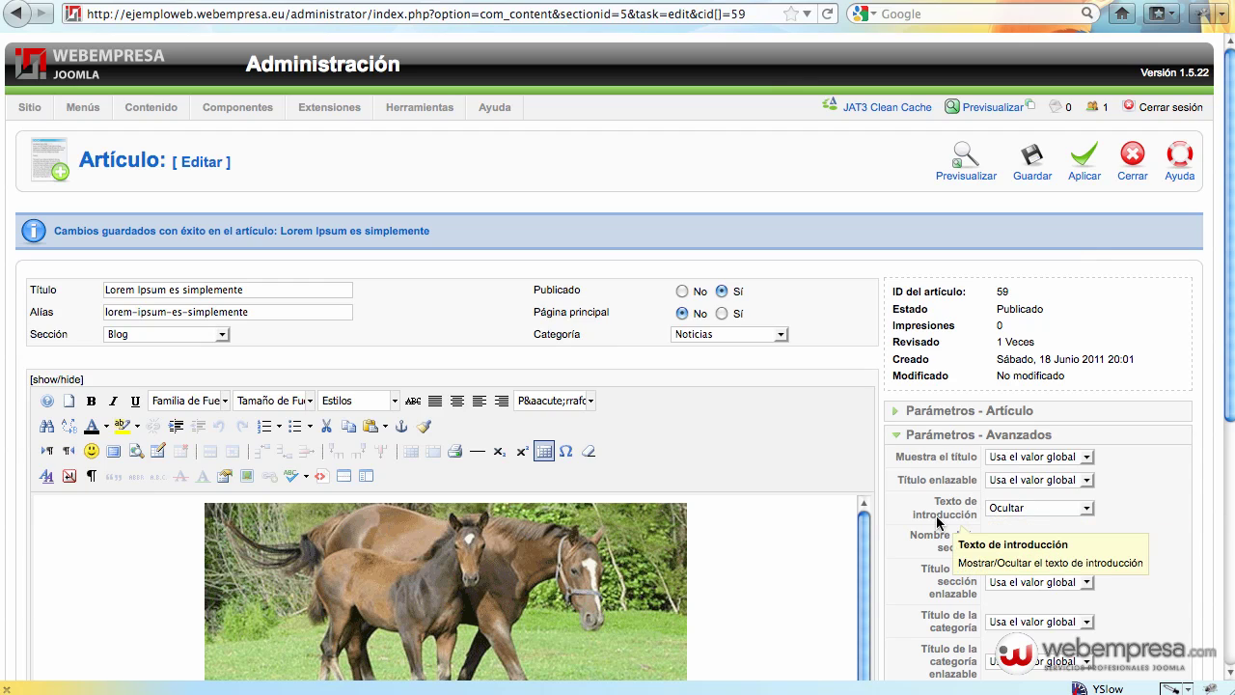
pyautogui.click(1052, 509)
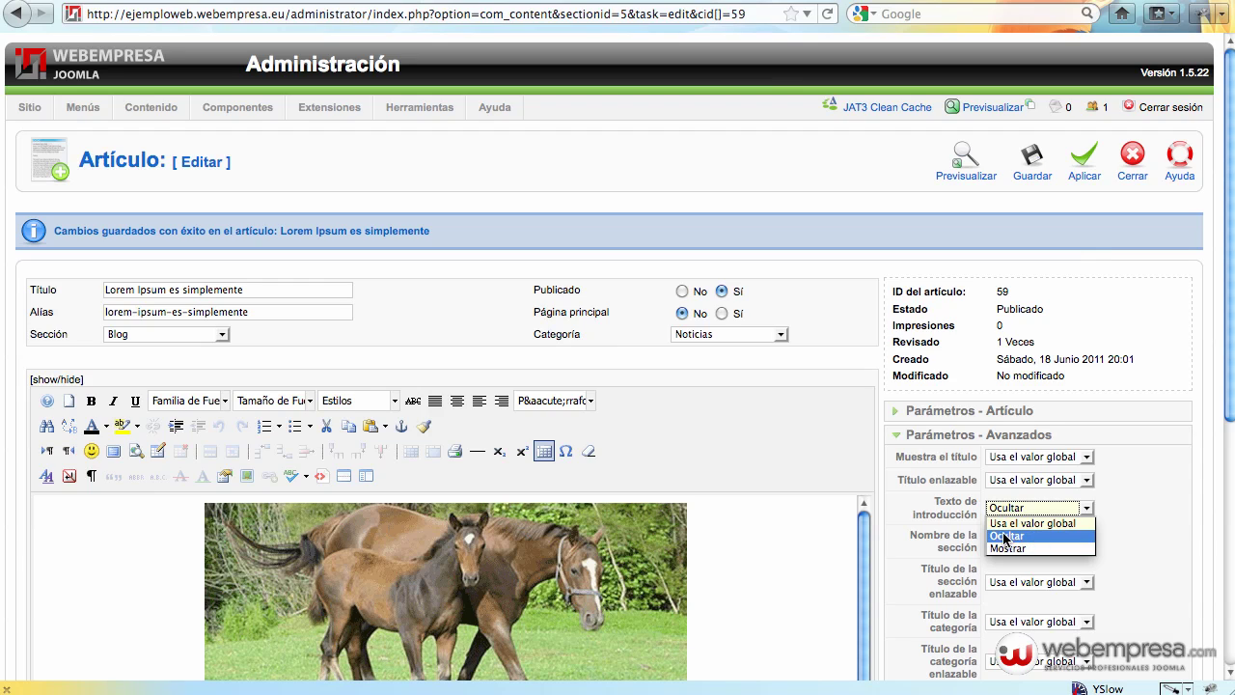
pyautogui.click(1016, 526)
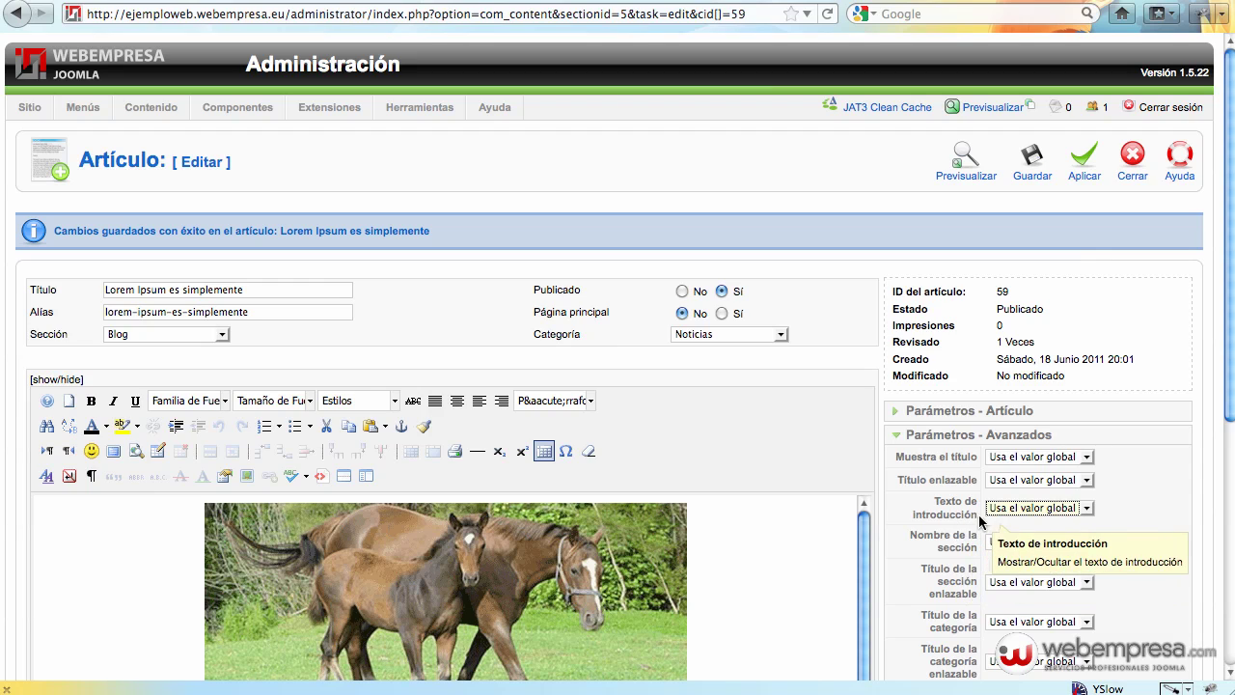
pyautogui.click(1031, 166)
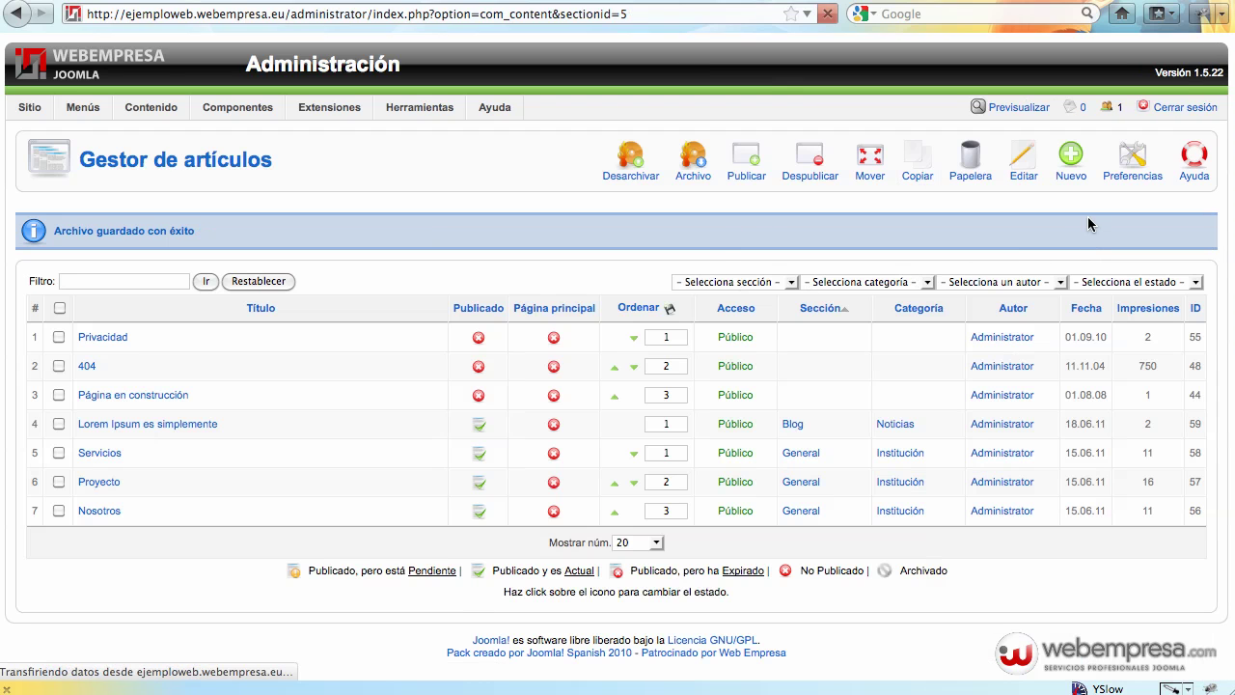
# Save the global article preferences with Muestra texto de introducción on Ocultar, and view the site's Noticias page.
pyautogui.click(1131, 172)
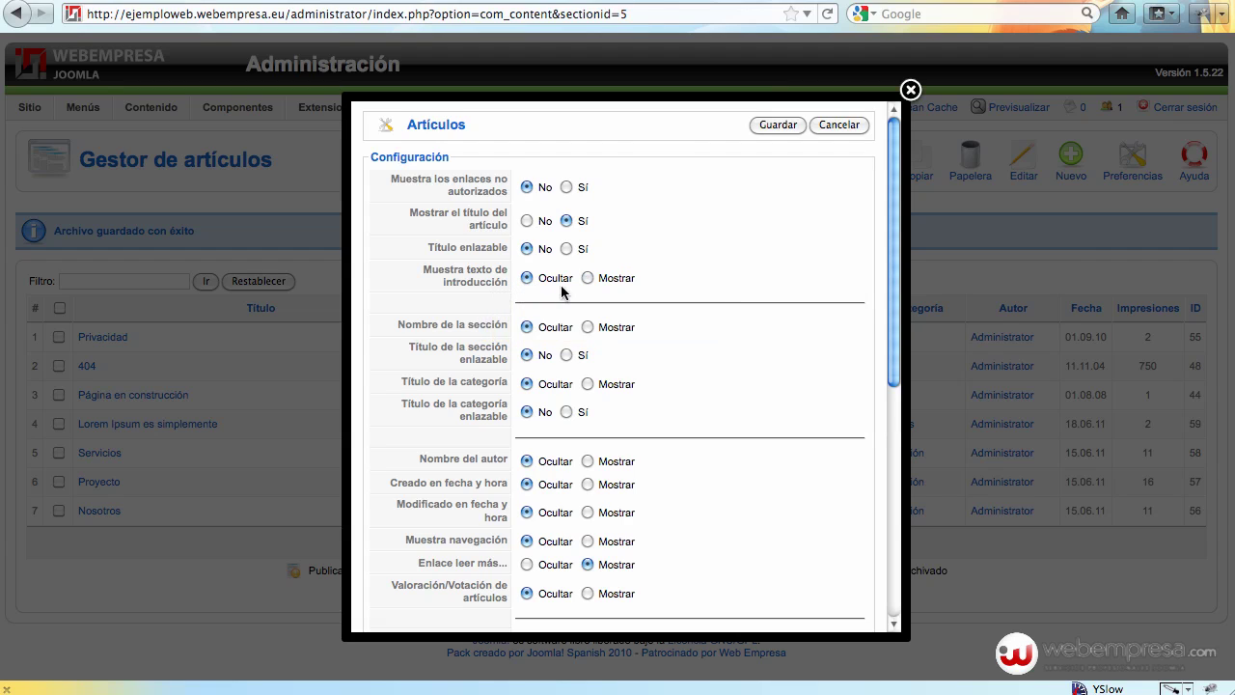
pyautogui.click(780, 127)
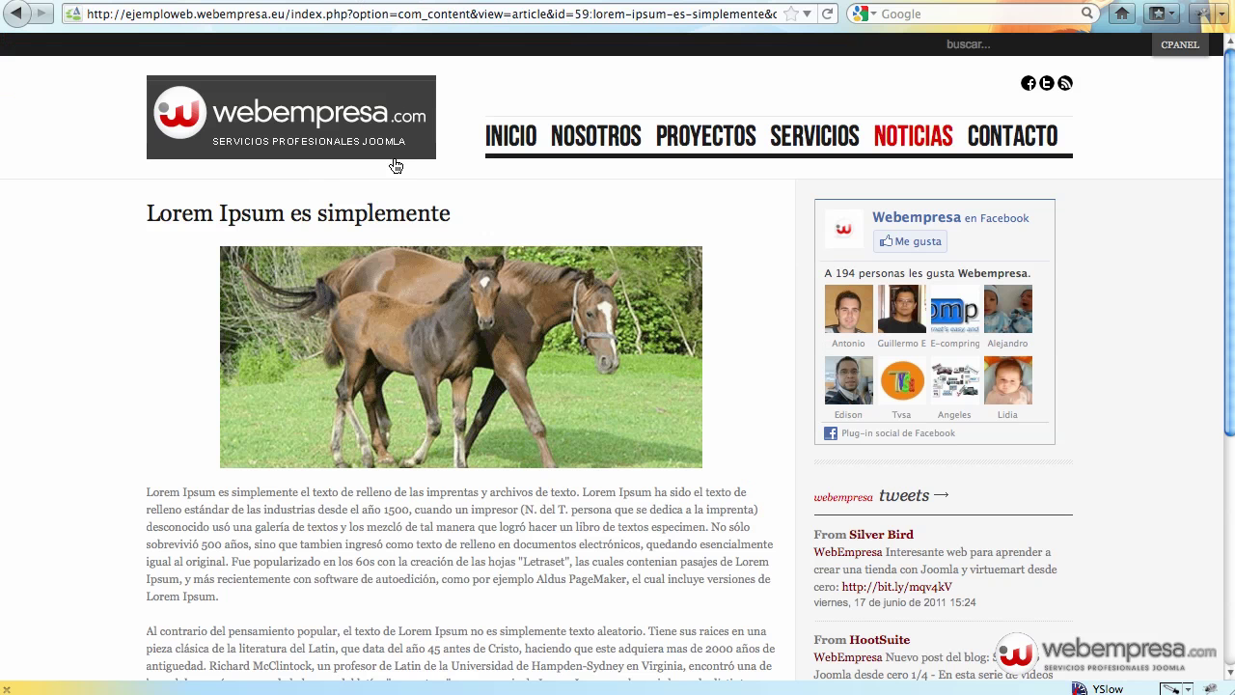
pyautogui.click(918, 136)
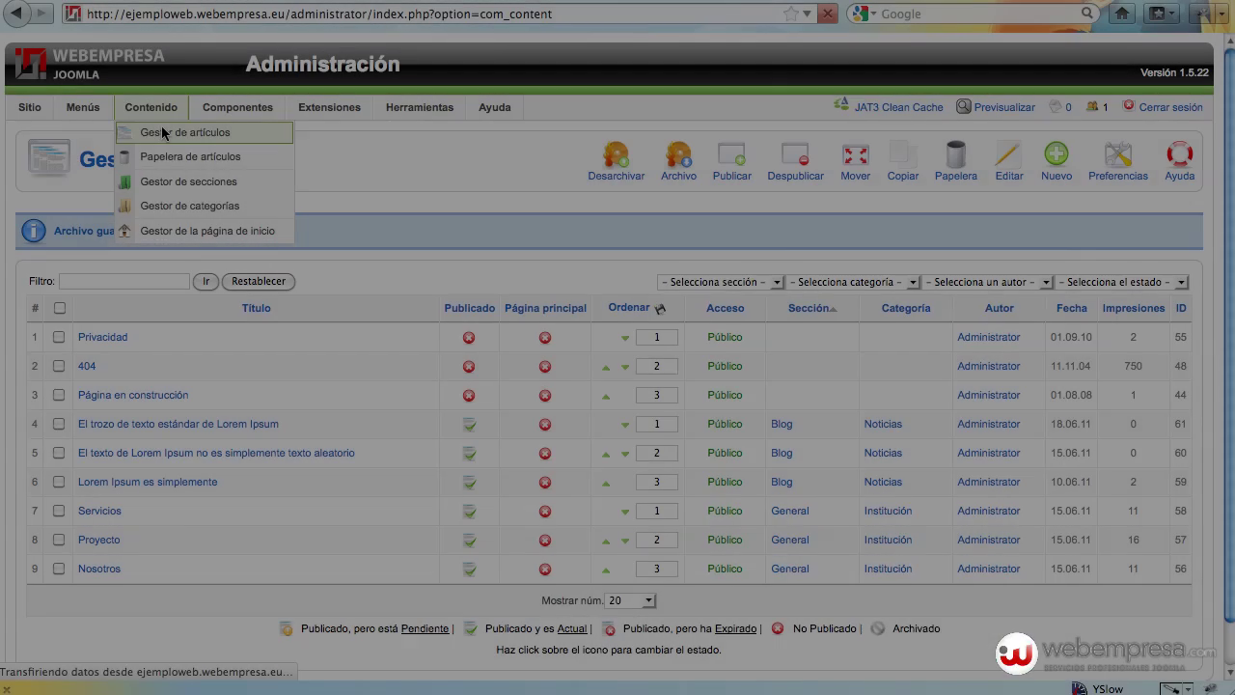
# Open the article manager and the site's Noticias page, and look through the published news entries, their images and Leer más links.
pyautogui.click(163, 131)
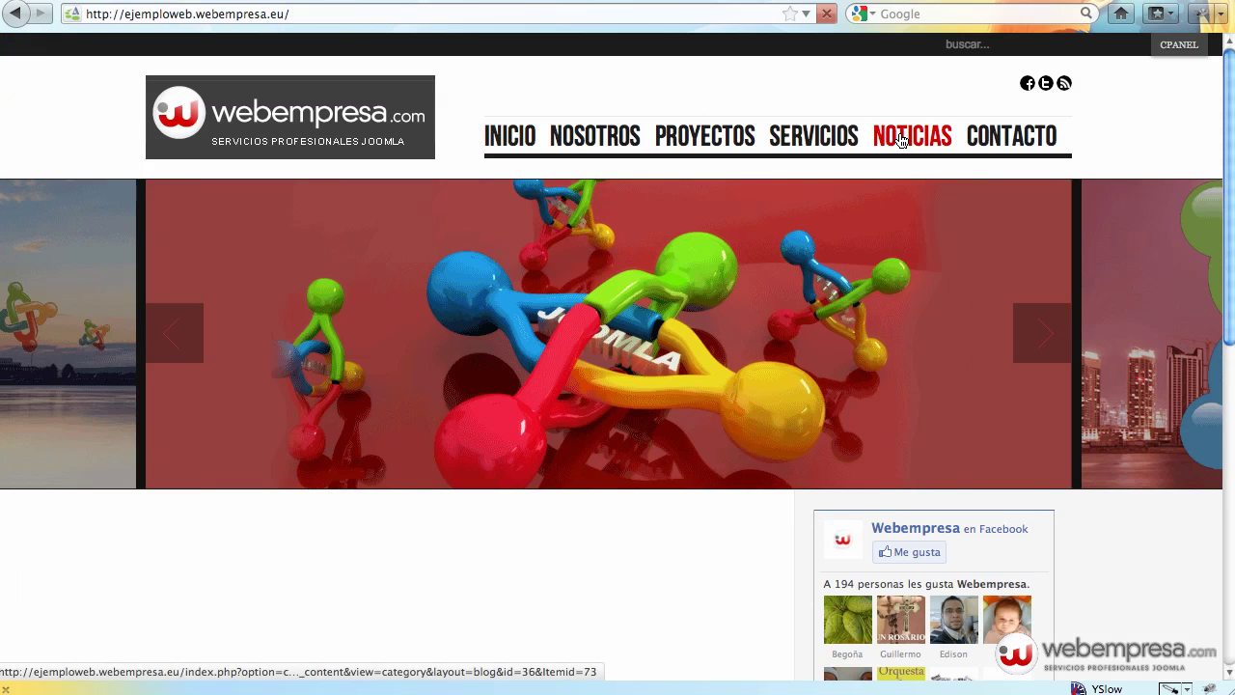
pyautogui.click(901, 140)
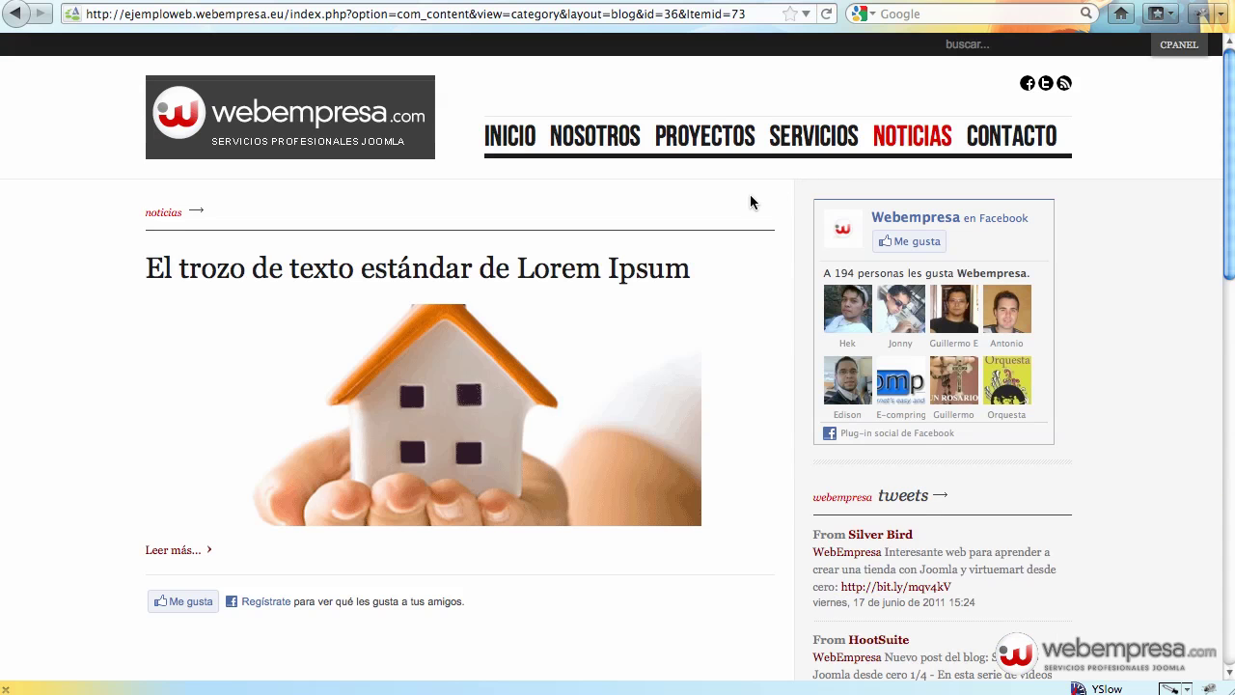
pyautogui.scroll(-5, 489, 256)
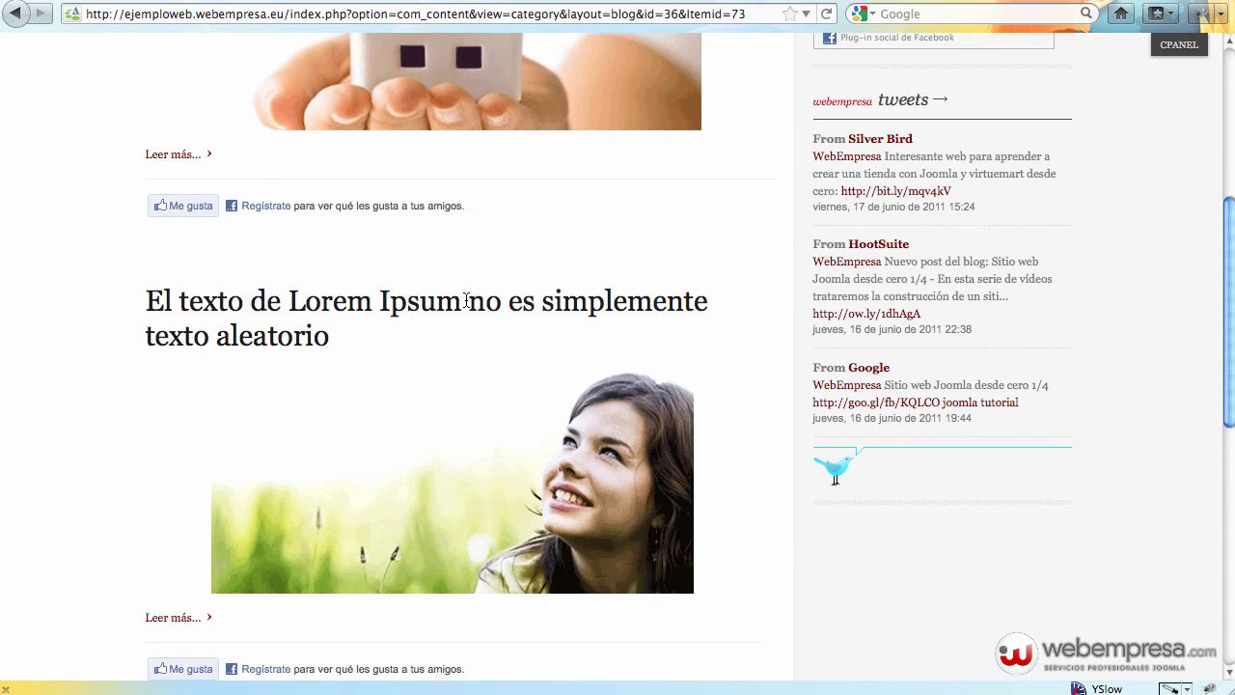
pyautogui.scroll(-2, 418, 268)
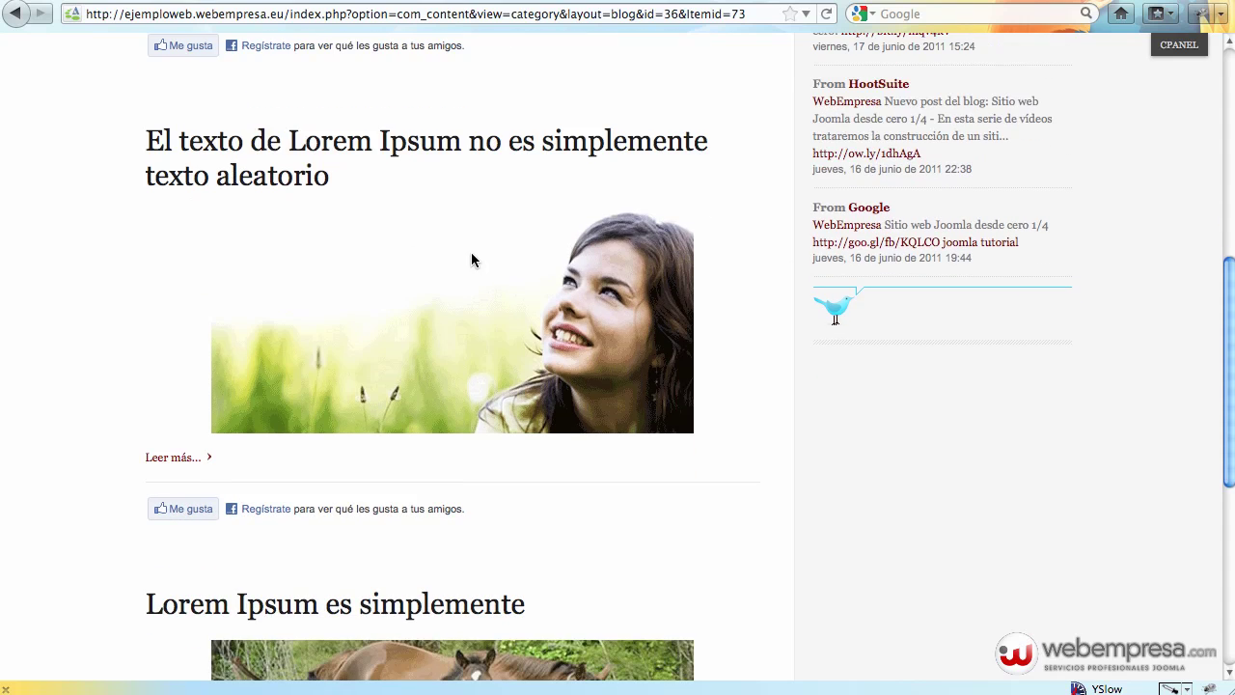
pyautogui.scroll(-3, 473, 259)
pyautogui.scroll(10, 564, 532)
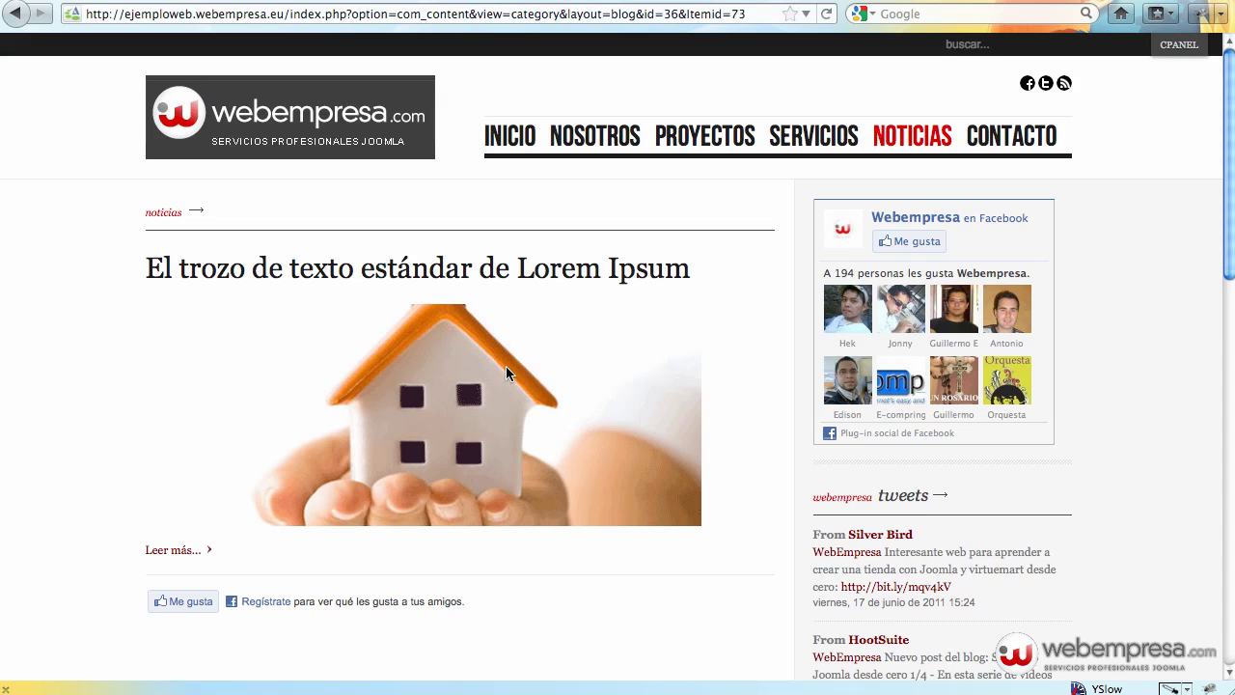
pyautogui.scroll(-4, 506, 366)
pyautogui.scroll(-3, 454, 405)
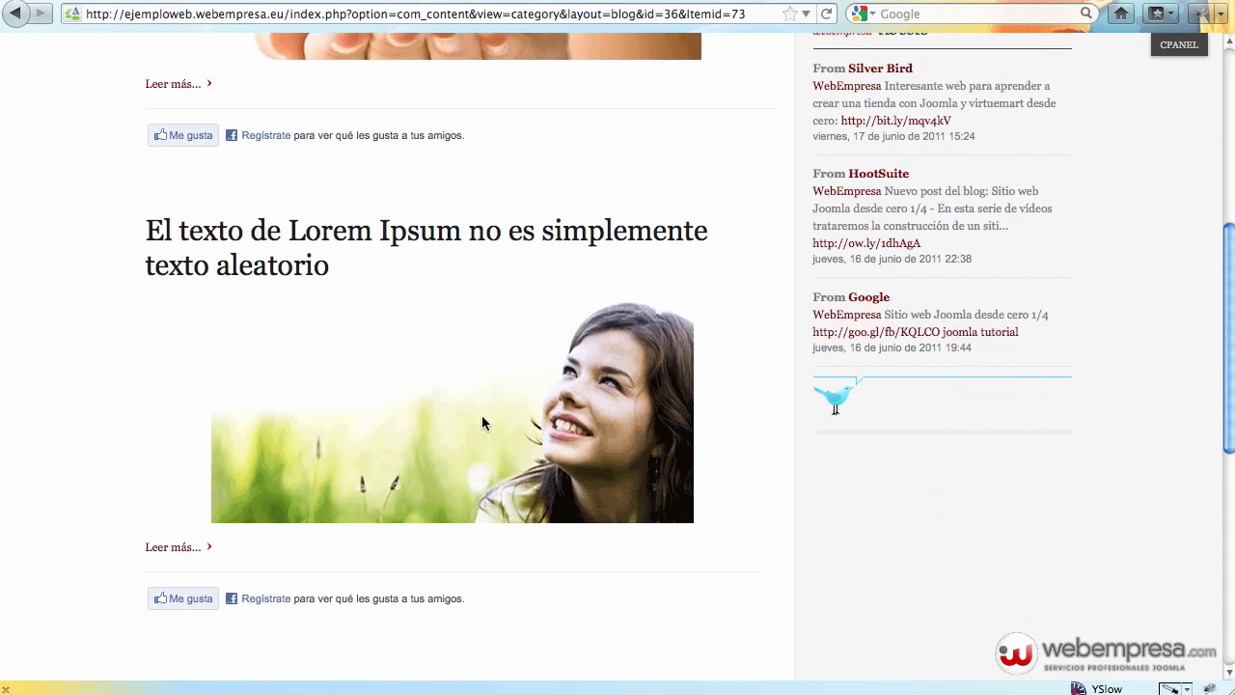
pyautogui.scroll(5, 479, 422)
pyautogui.scroll(2, 480, 422)
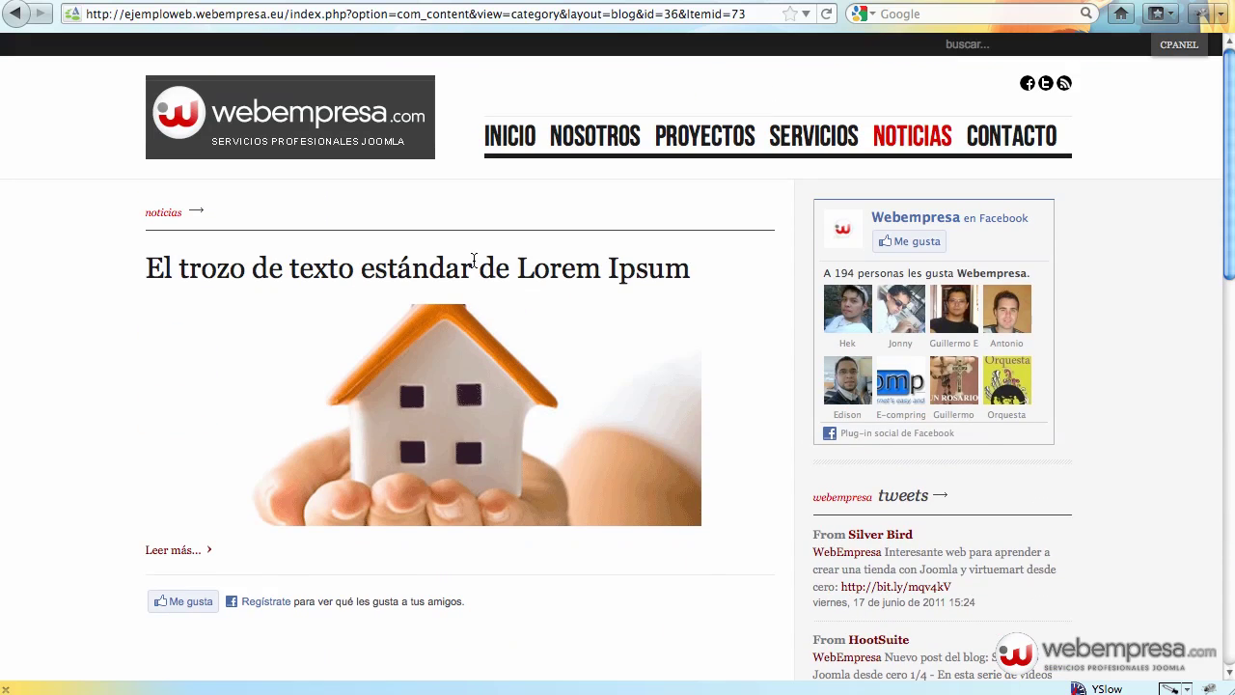
# Open the full article "El trozo de texto estándar de Lorem Ipsum" from its Leer más link, review it, and return to Noticias.
pyautogui.click(178, 555)
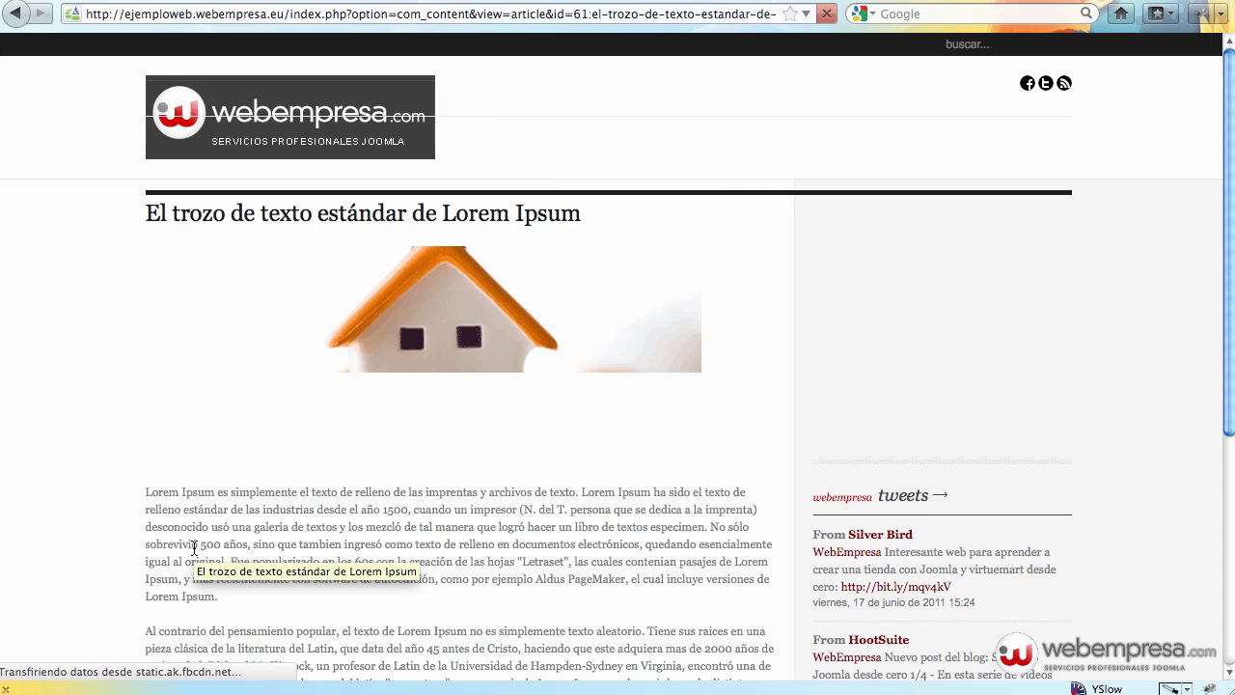
pyautogui.scroll(-1, 493, 422)
pyautogui.scroll(-10, 493, 423)
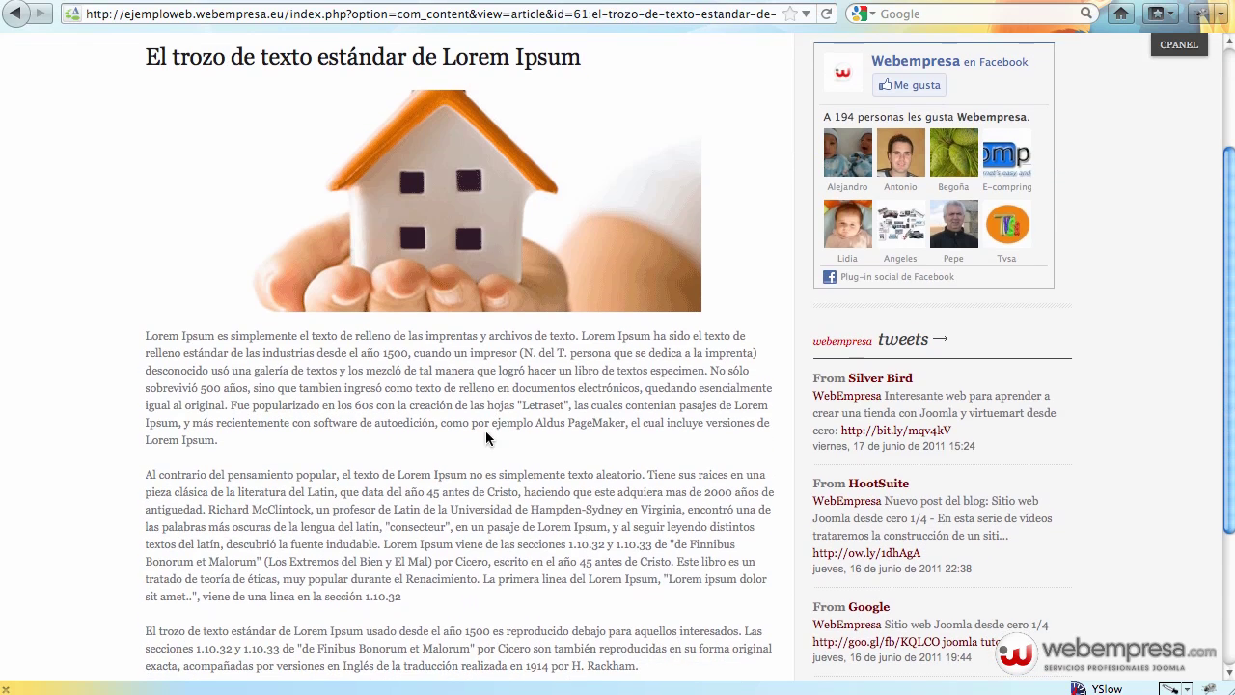
pyautogui.scroll(10, 378, 509)
pyautogui.scroll(1, 377, 509)
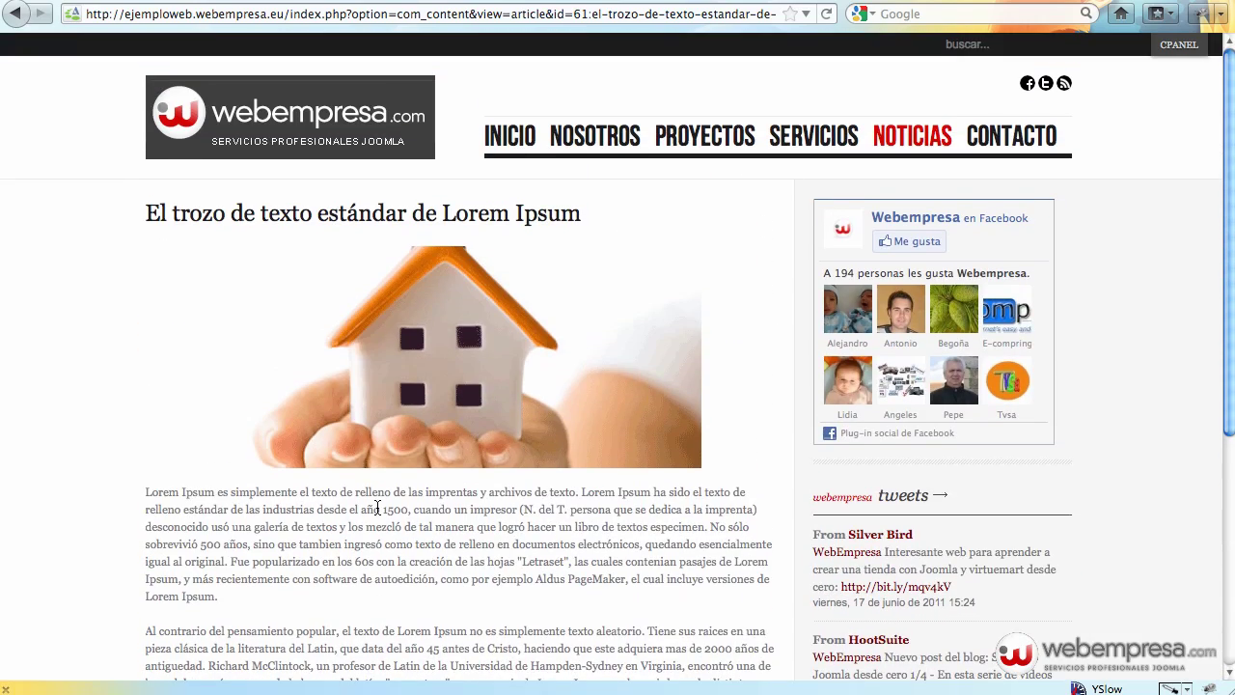
pyautogui.scroll(-10, 377, 510)
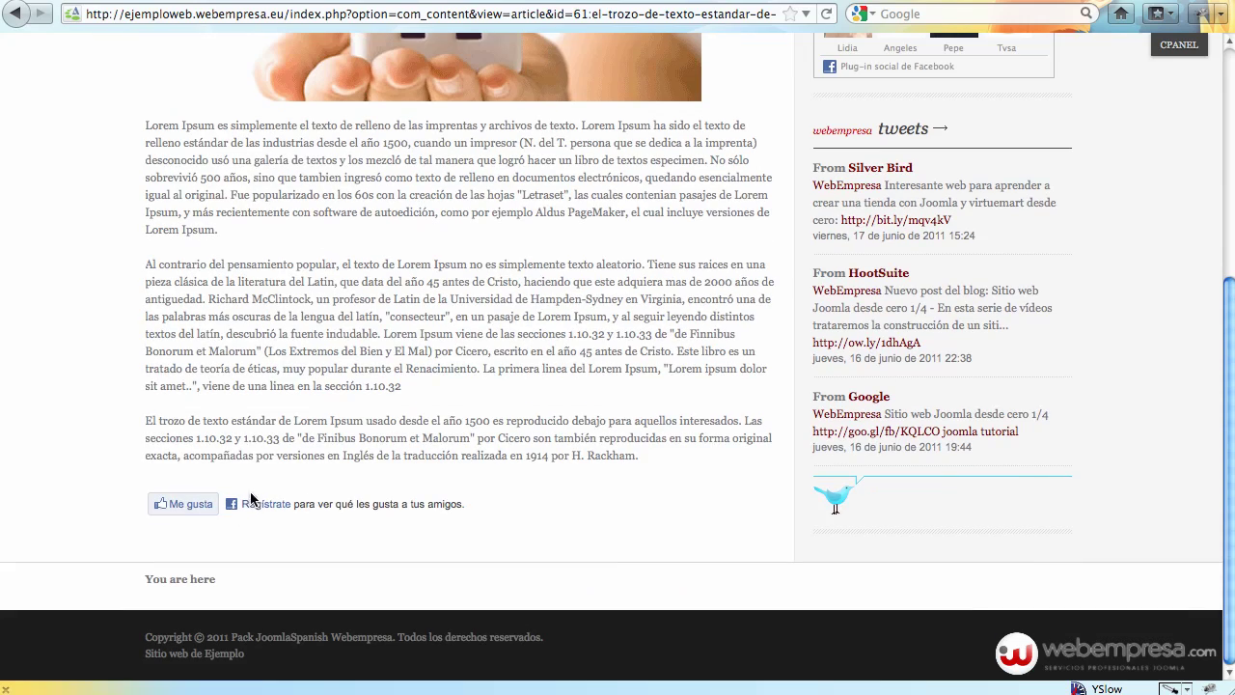
pyautogui.scroll(10, 434, 483)
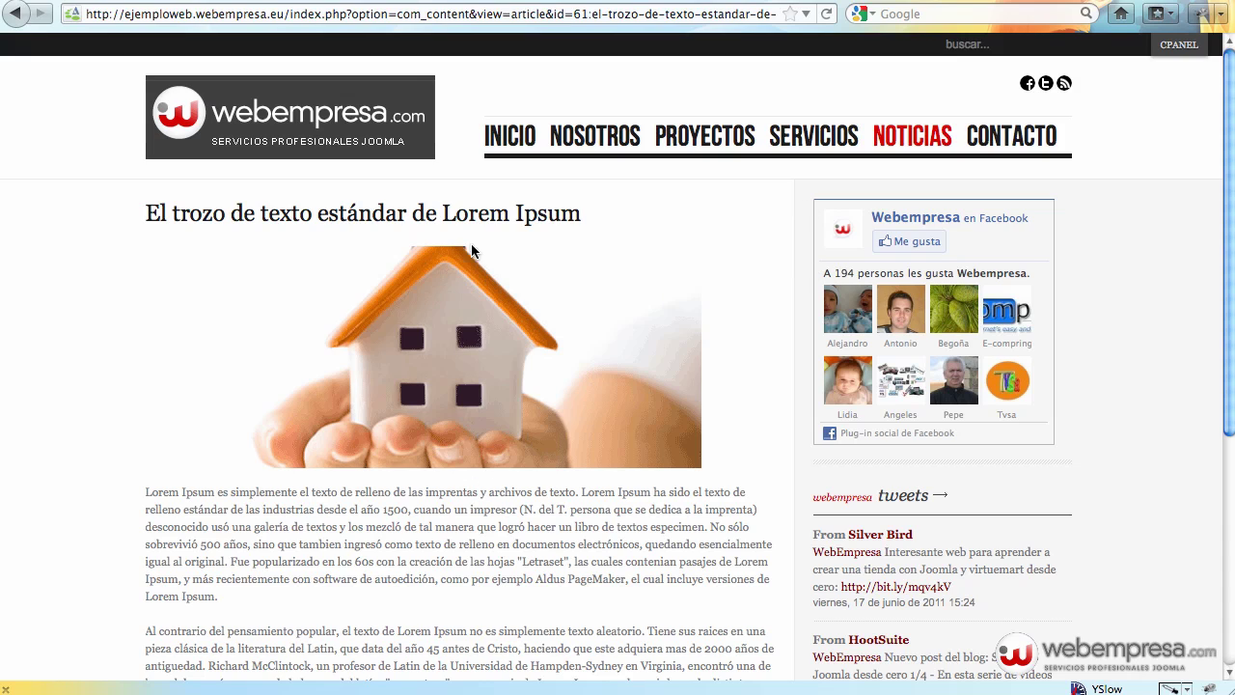
pyautogui.click(936, 147)
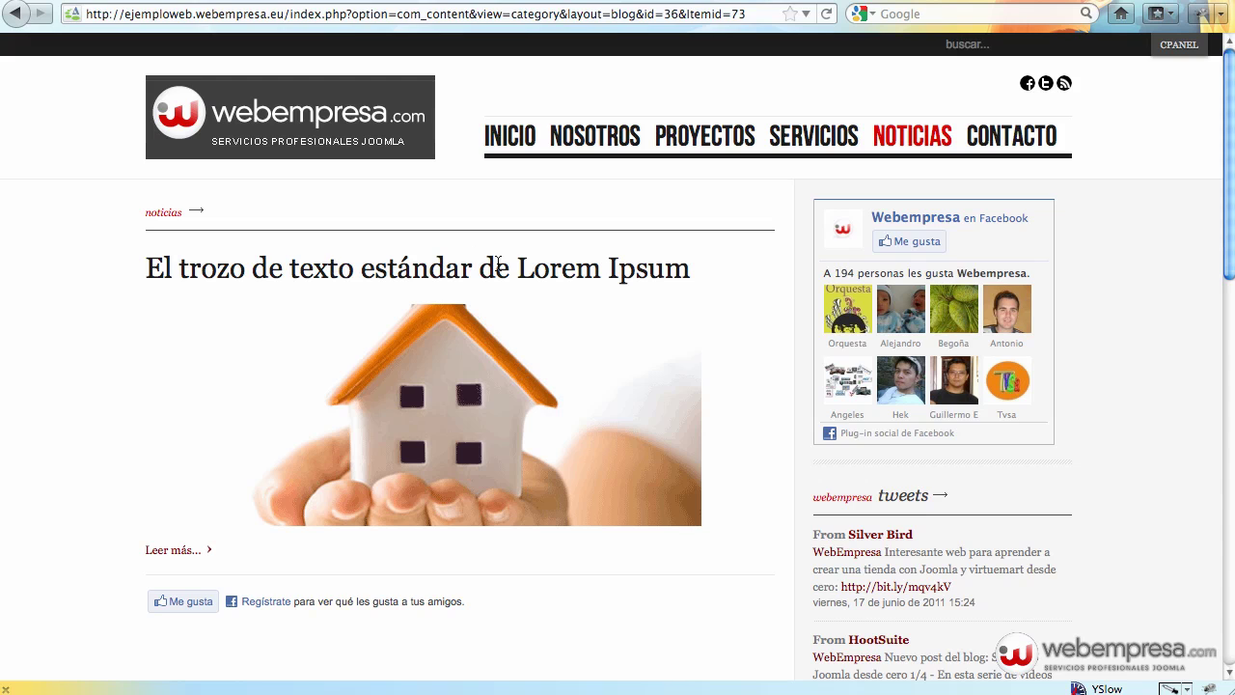
pyautogui.doubleClick(382, 267)
pyautogui.click(374, 278)
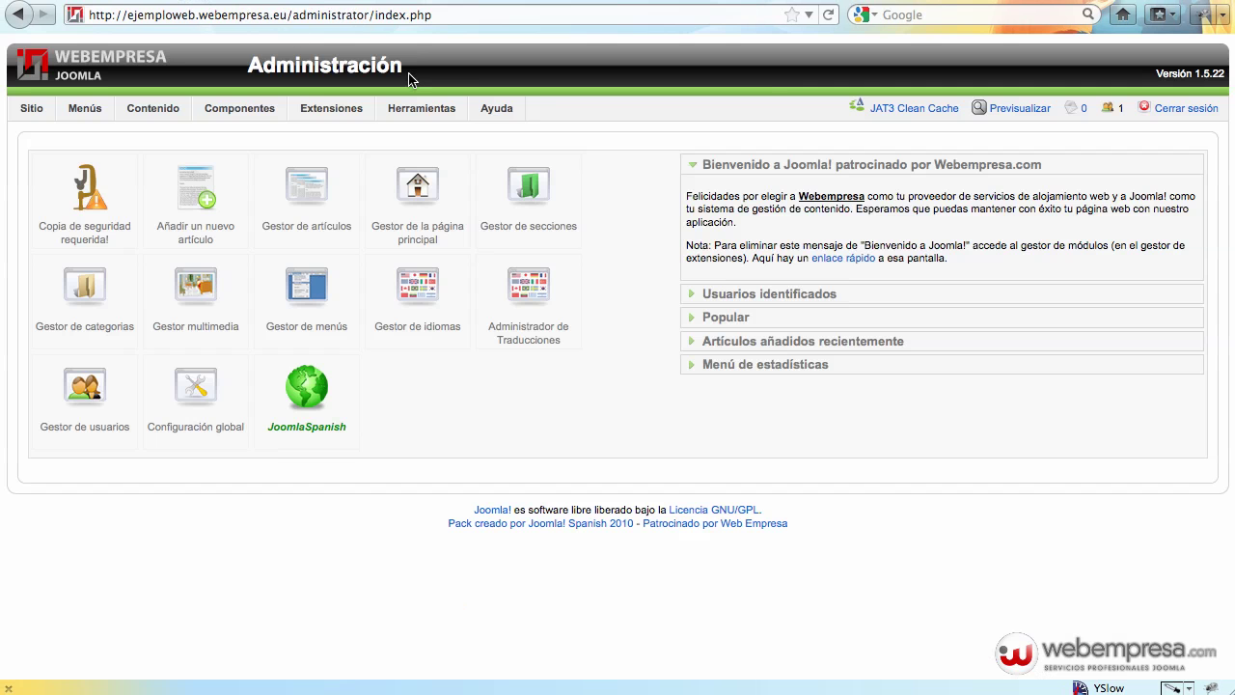
# Open the article manager's global preferences, set Muestra texto de introducción to Mostrar, and save them.
pyautogui.moveTo(369, 121)
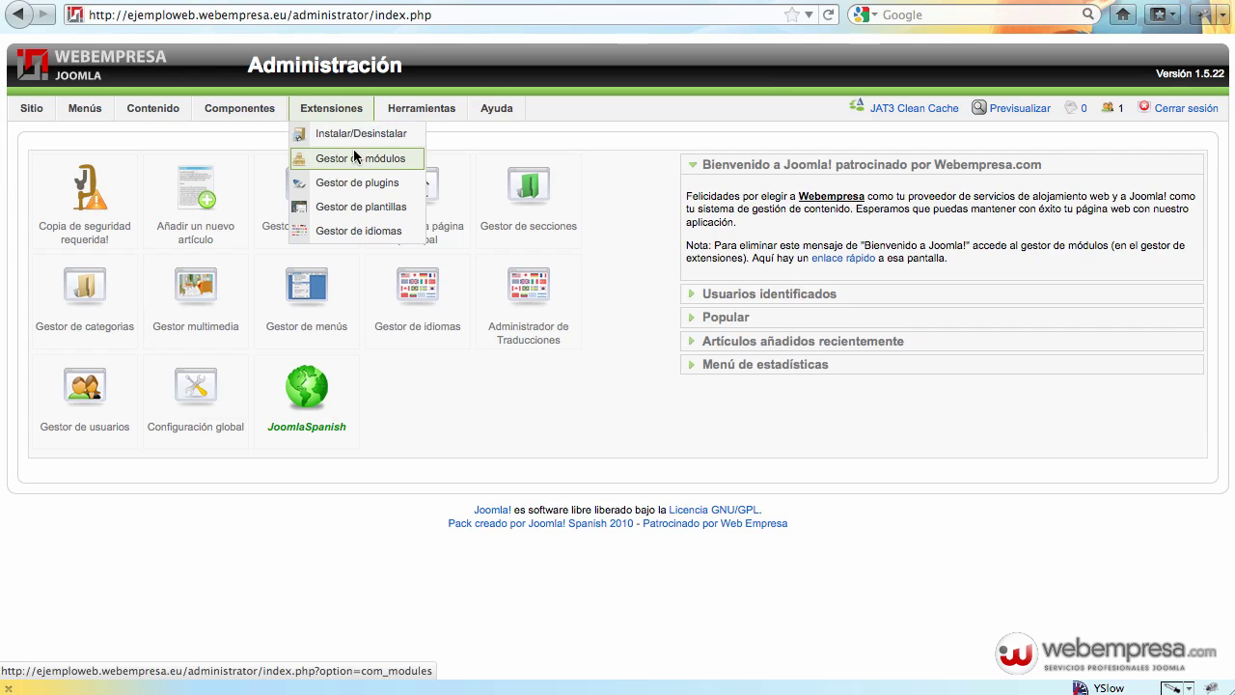
pyautogui.moveTo(225, 119)
pyautogui.moveTo(150, 118)
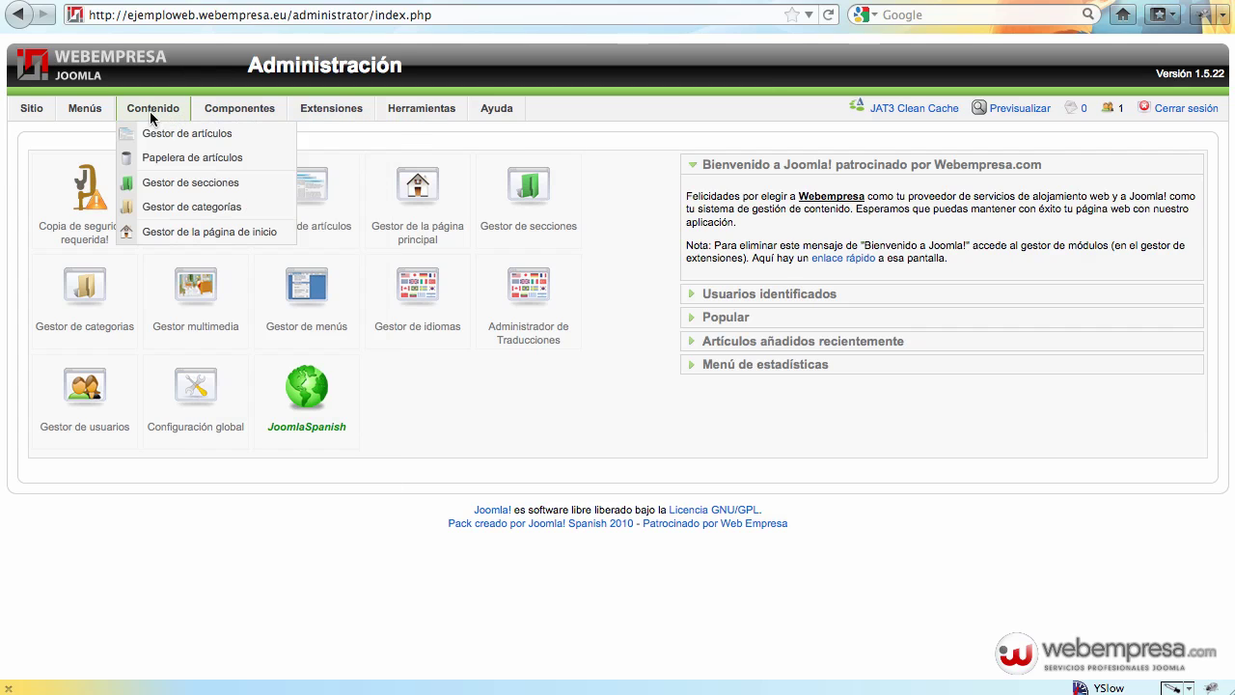
pyautogui.click(174, 136)
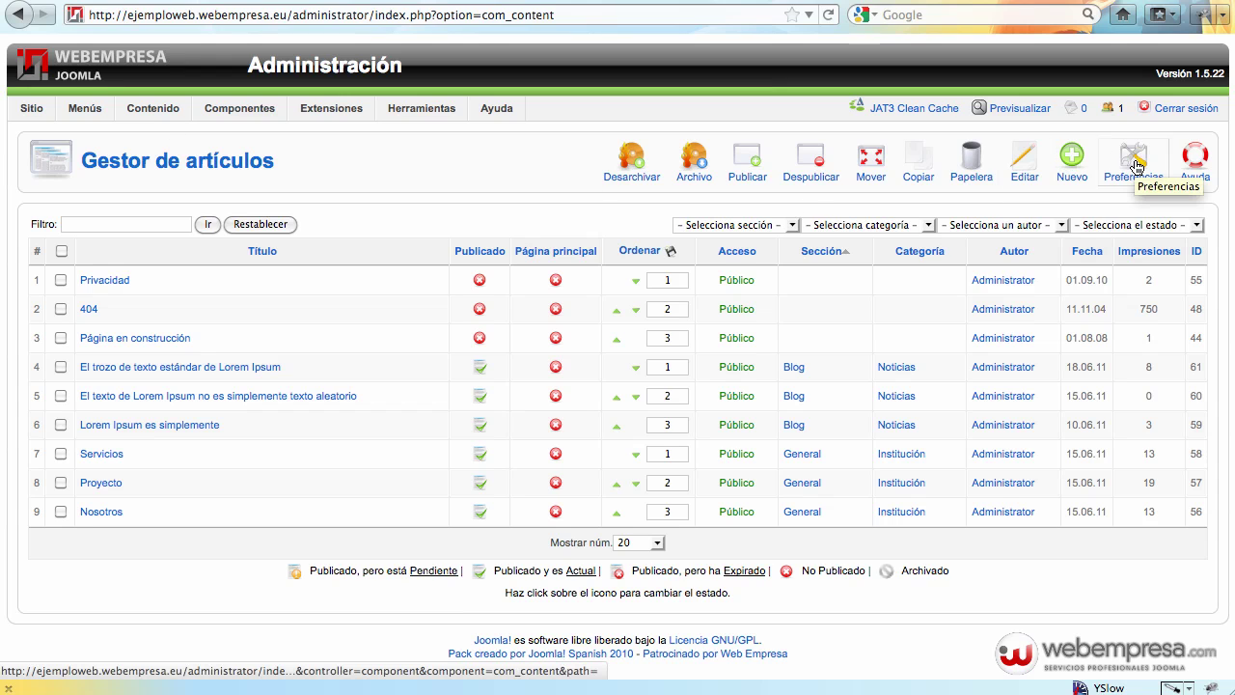
pyautogui.click(1137, 166)
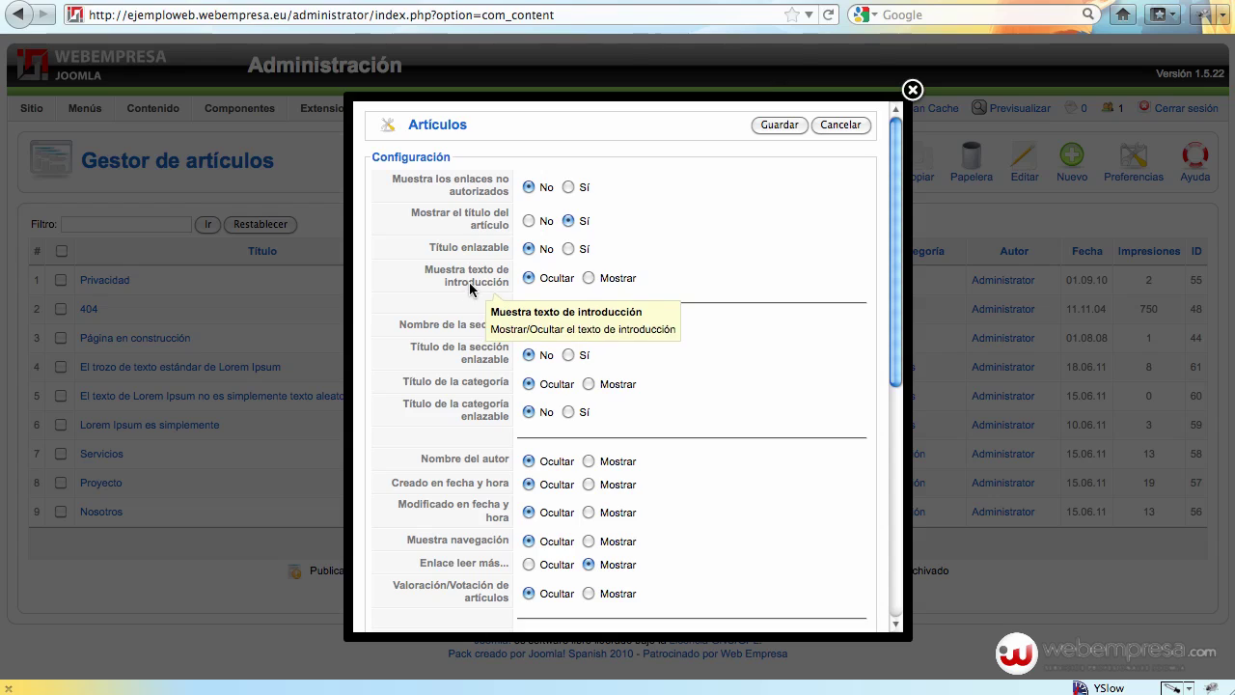
pyautogui.click(582, 278)
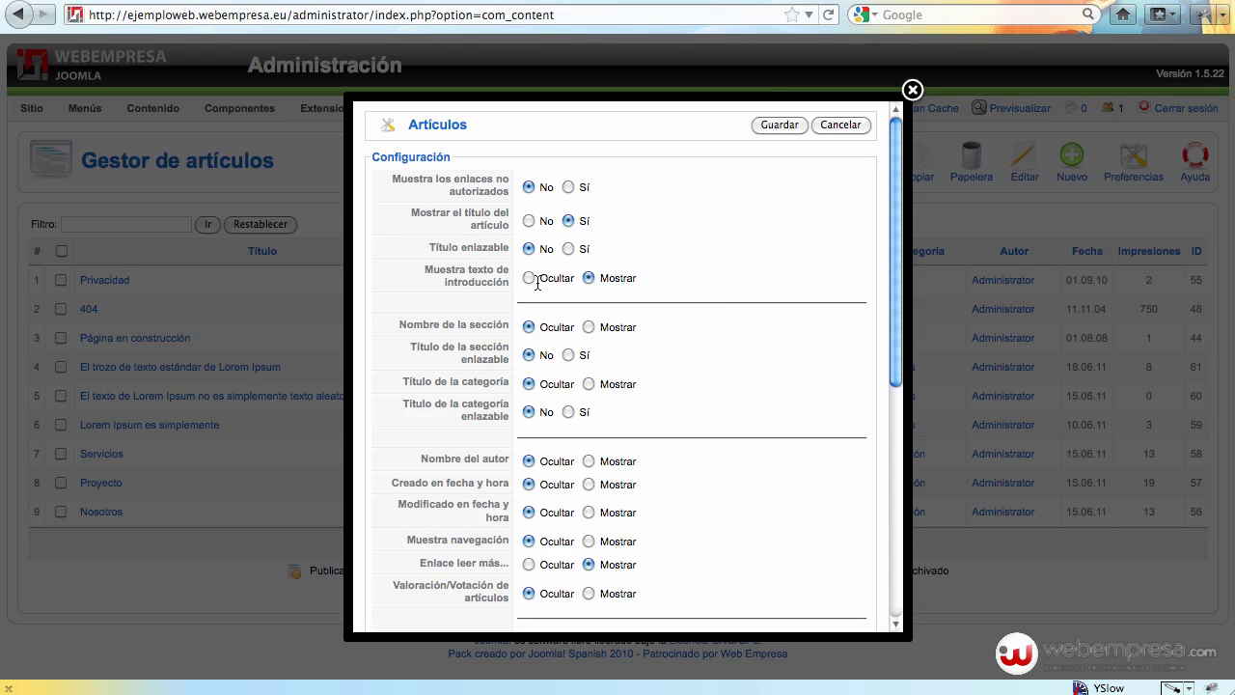
pyautogui.click(767, 127)
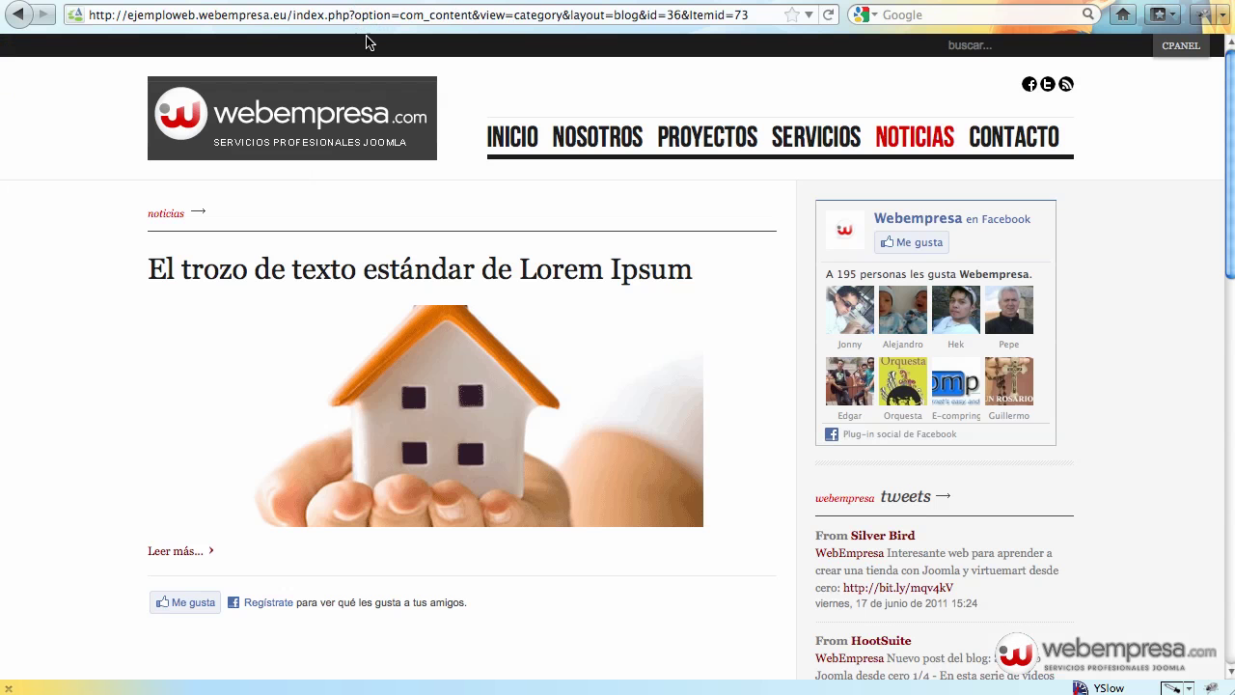
# Reload the site's Noticias page and review the full article "El trozo de texto estándar de Lorem Ipsum" through its Leer más link.
pyautogui.click(931, 133)
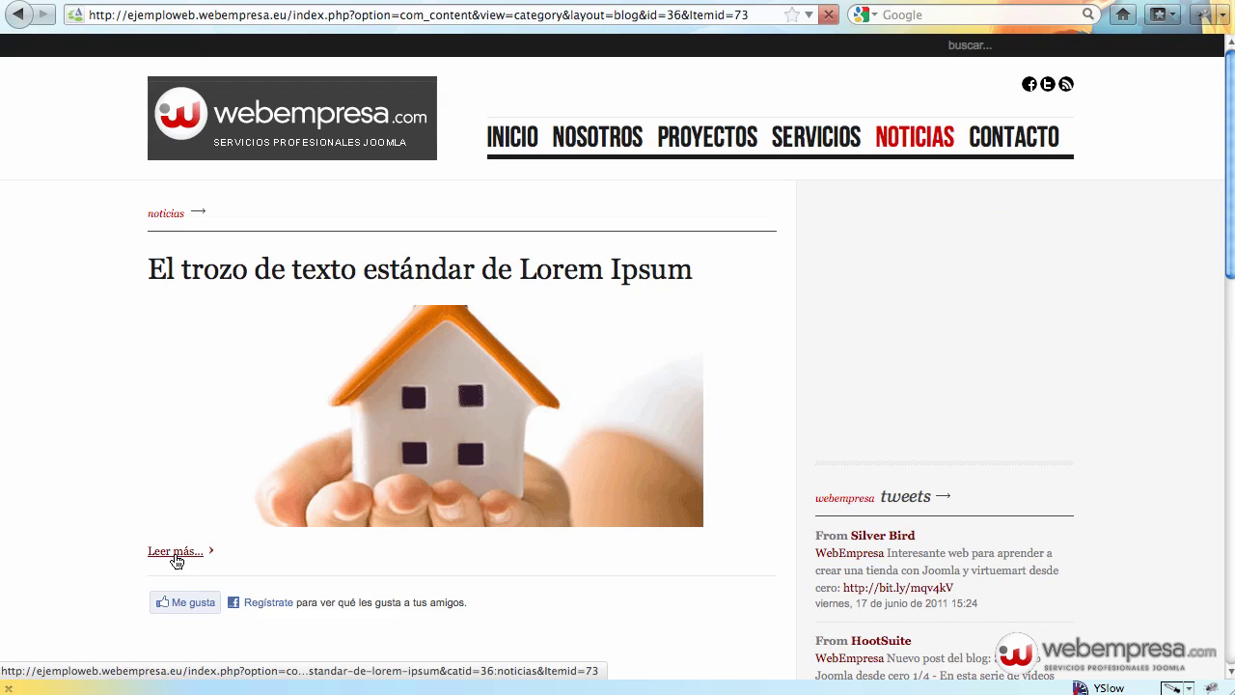
pyautogui.click(222, 547)
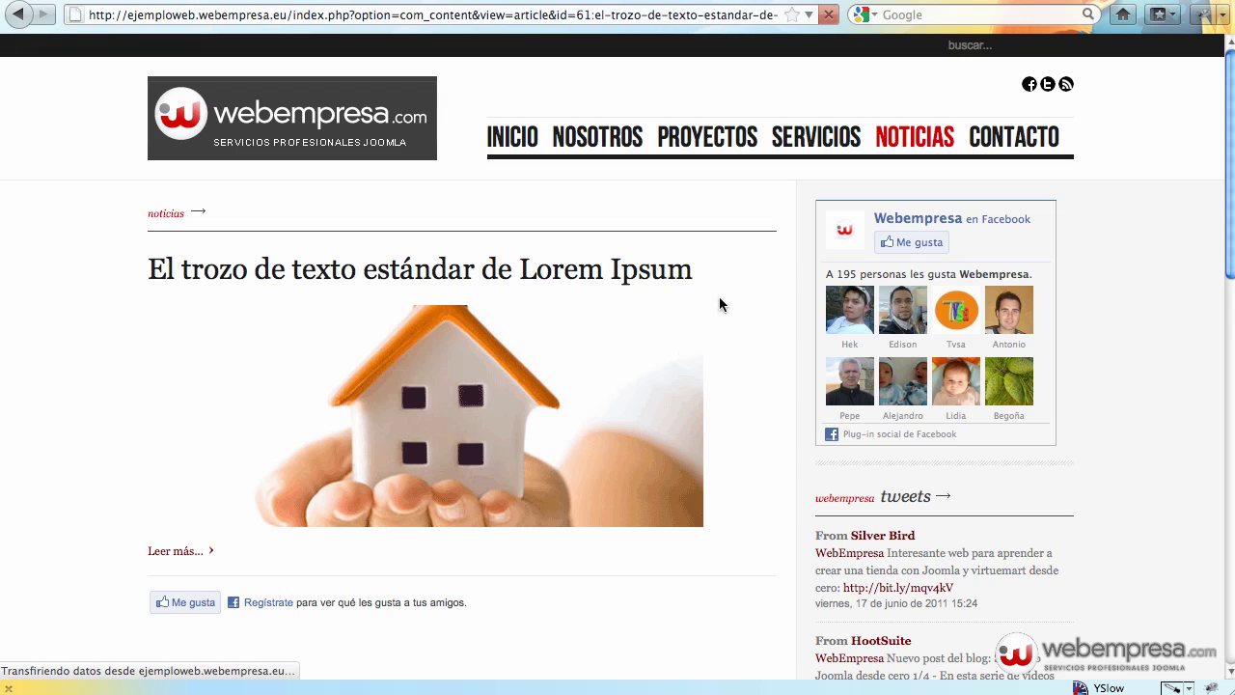
pyautogui.scroll(-3, 733, 297)
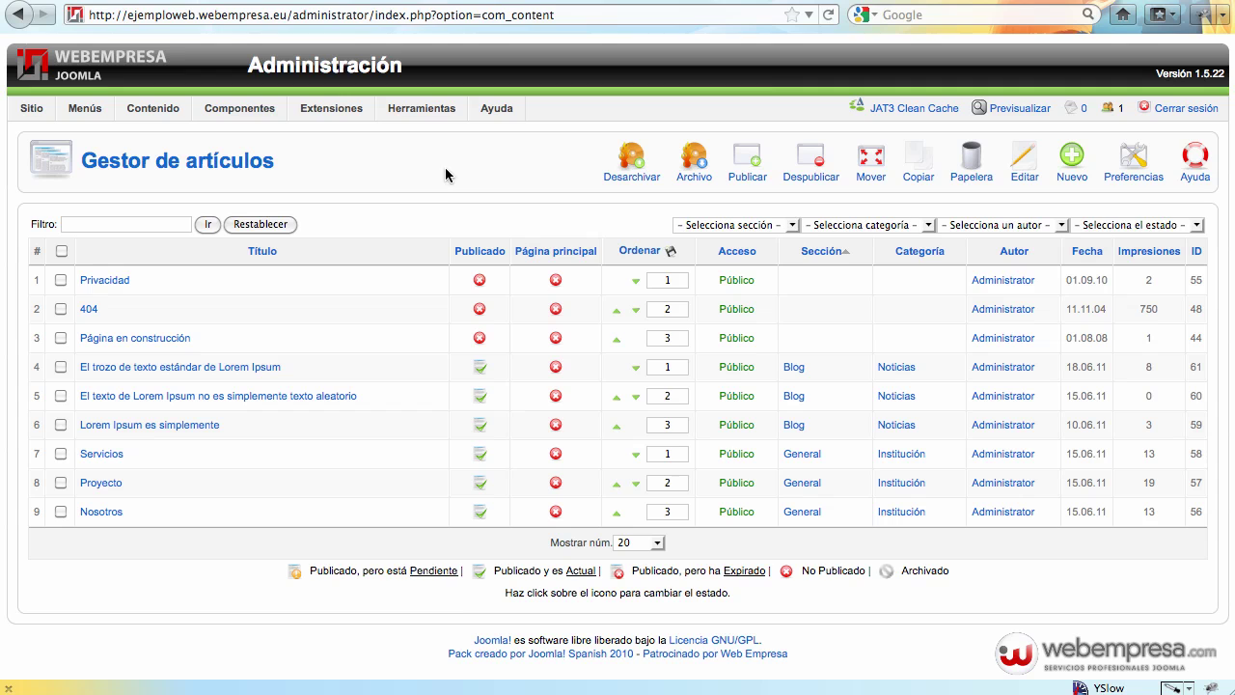
# Check the global article preferences without changing them, and return to the site's Noticias page.
pyautogui.click(1135, 166)
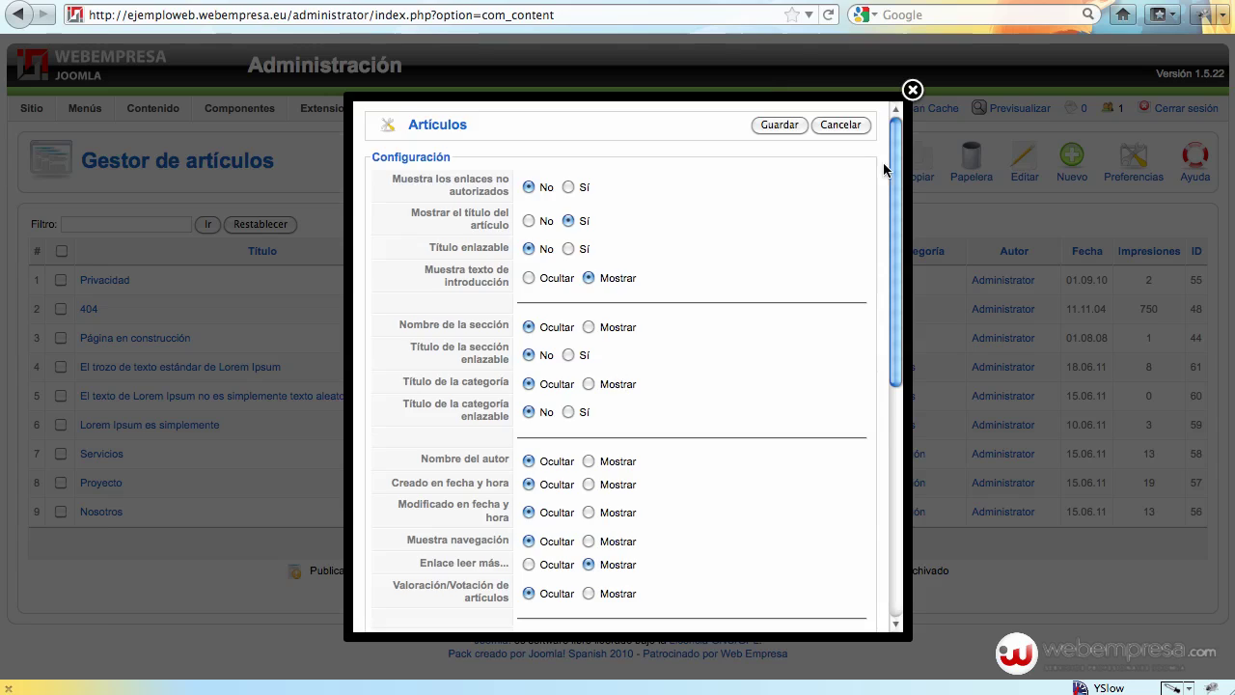
pyautogui.click(912, 89)
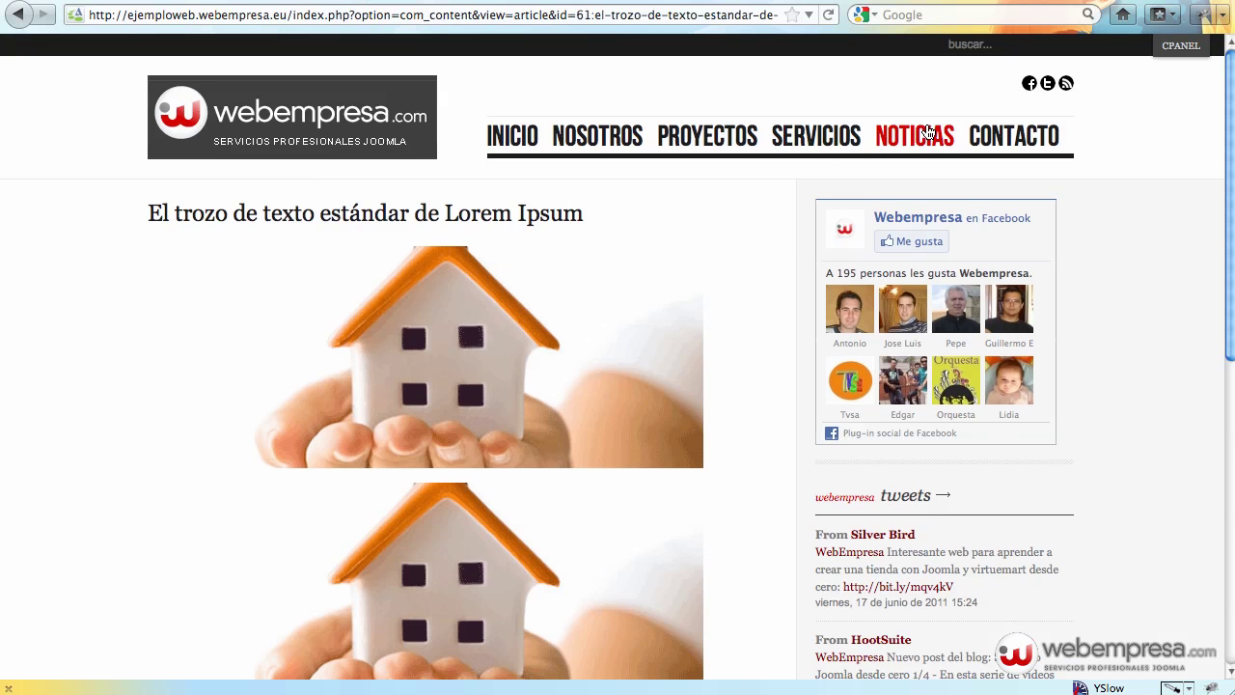
pyautogui.click(911, 140)
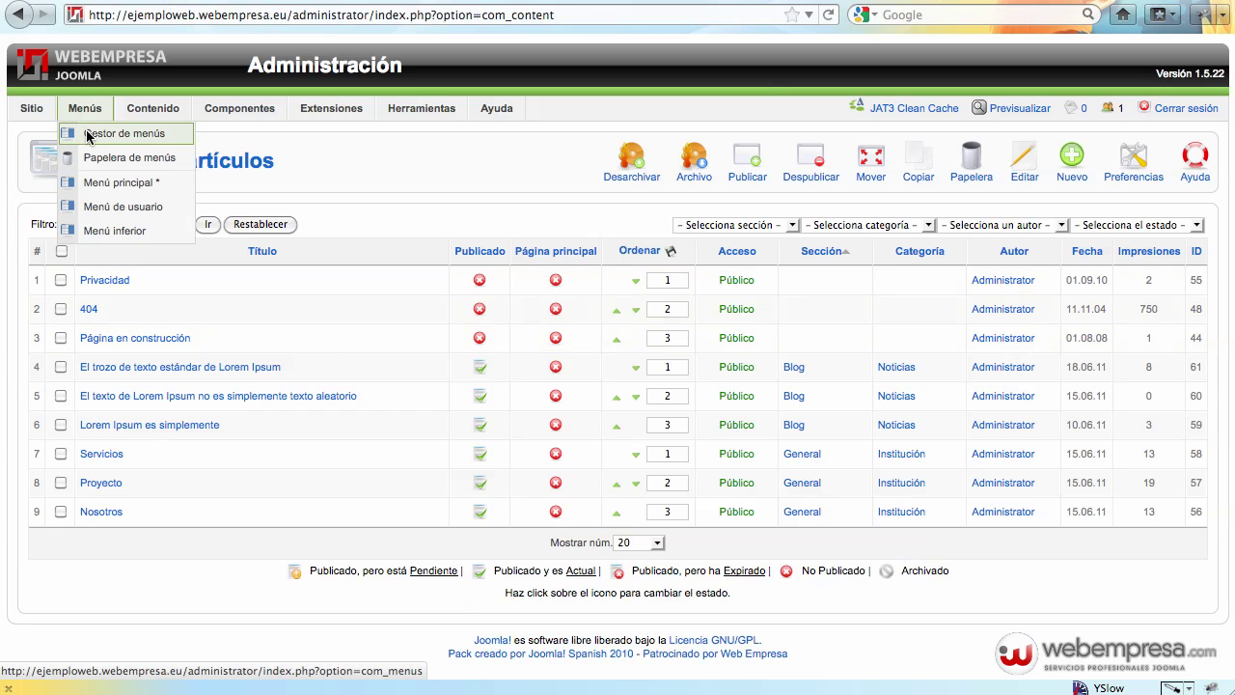
# Edit the Noticias item of the Menú principal, set its component parameter Muestra texto de introducción to Ocultar, and apply the change.
pyautogui.click(87, 133)
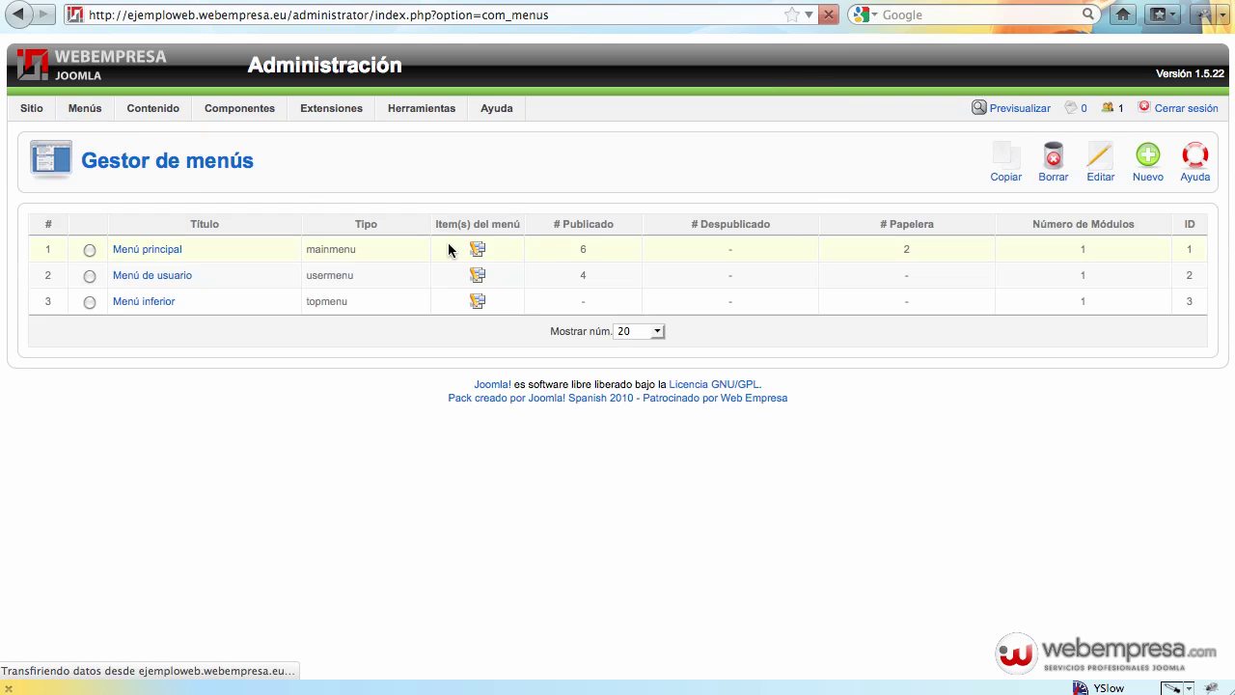
pyautogui.click(479, 249)
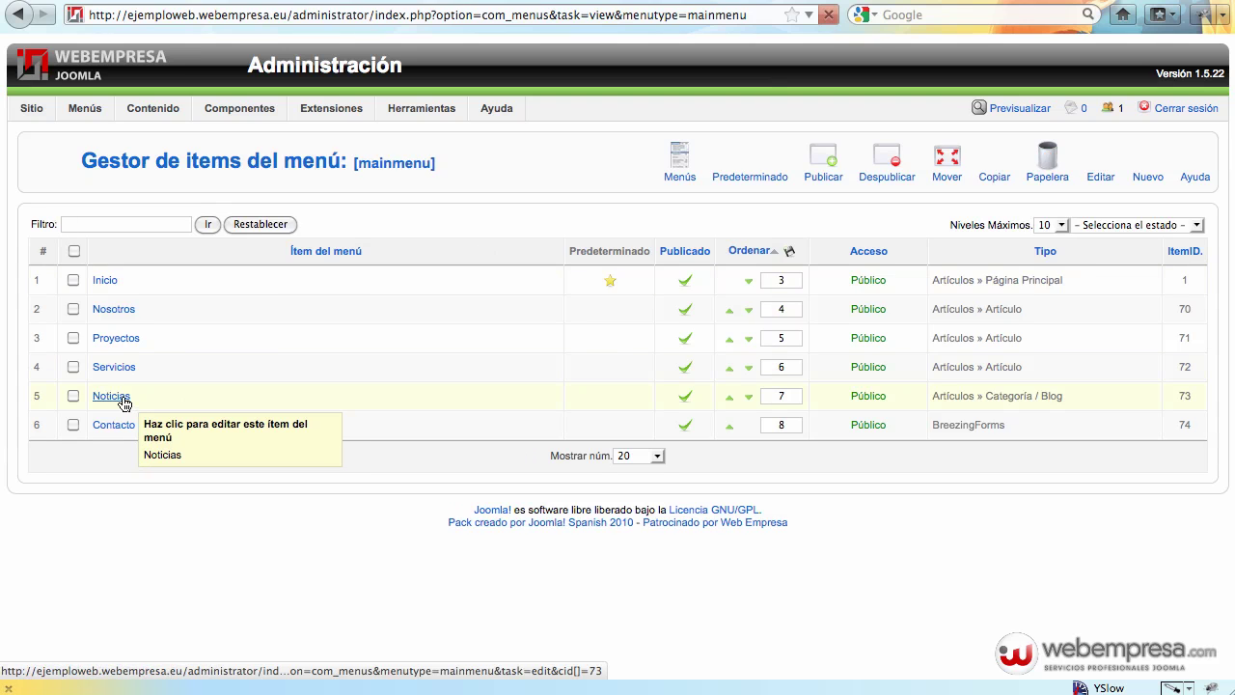
pyautogui.click(123, 397)
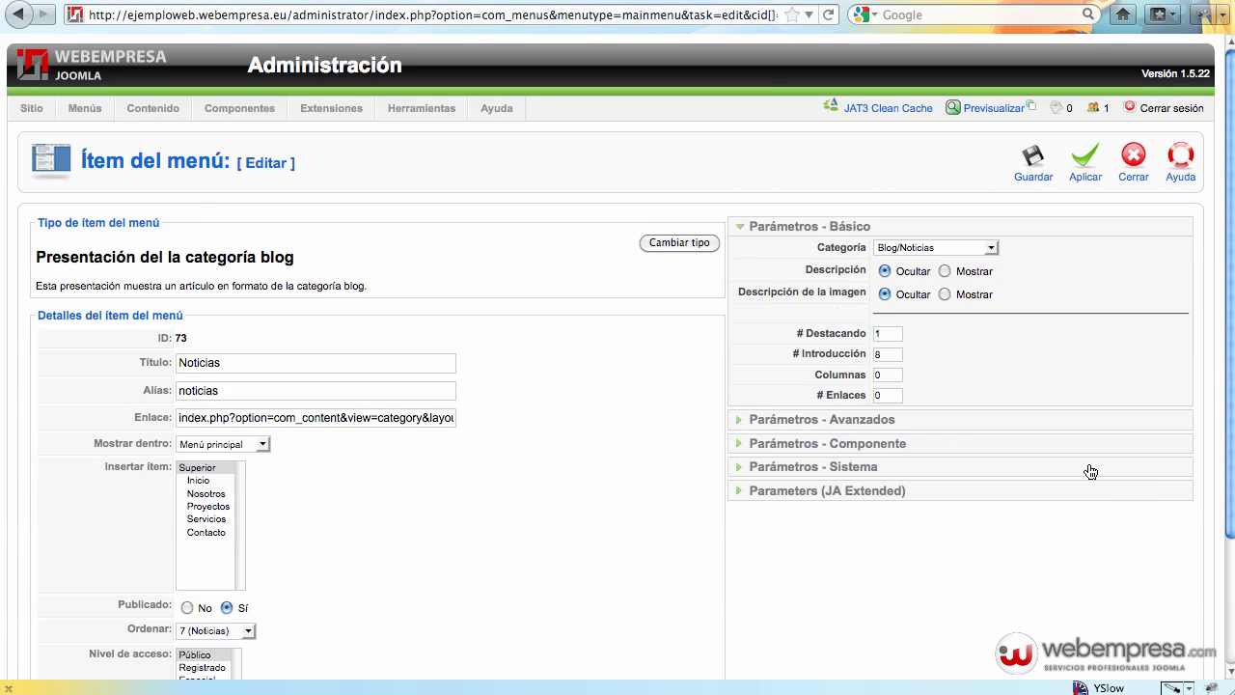
pyautogui.click(858, 446)
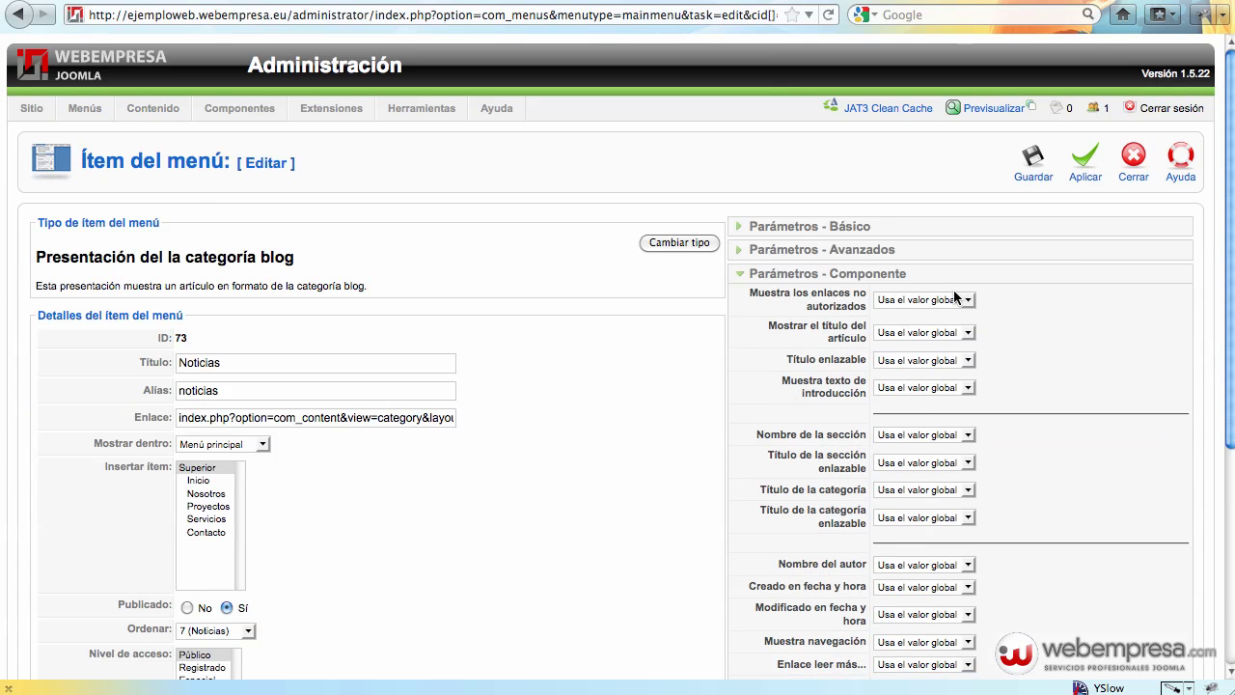
pyautogui.moveTo(796, 390)
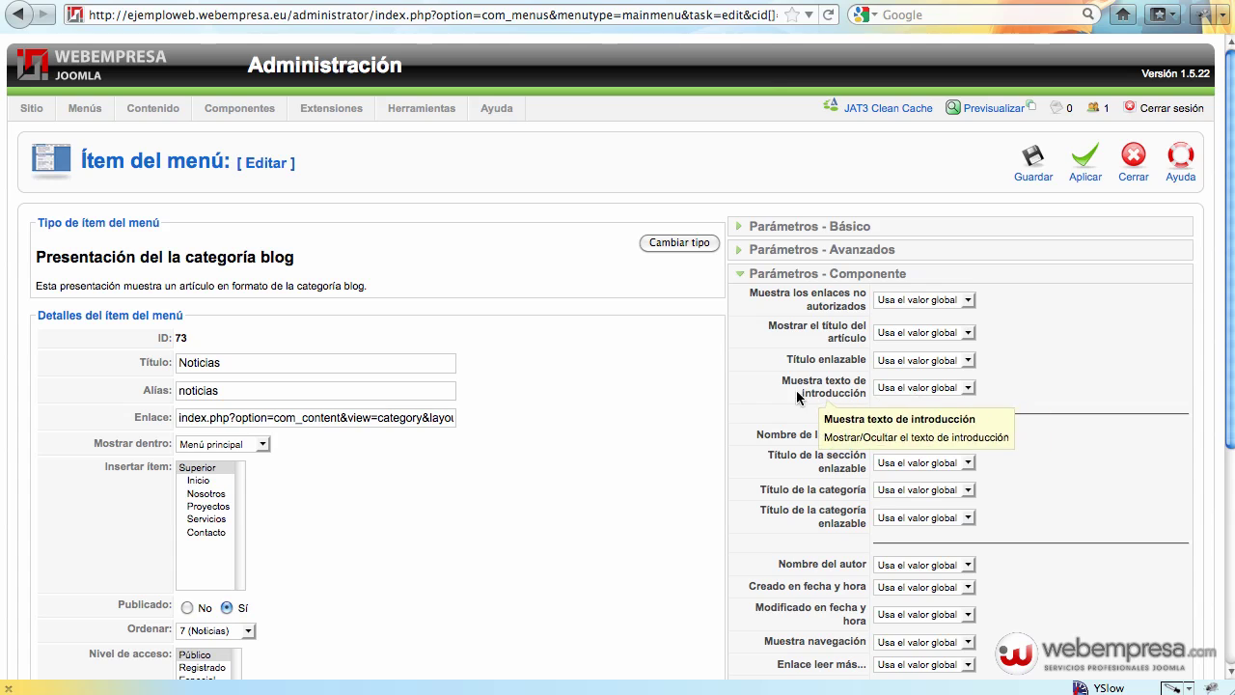
pyautogui.click(914, 388)
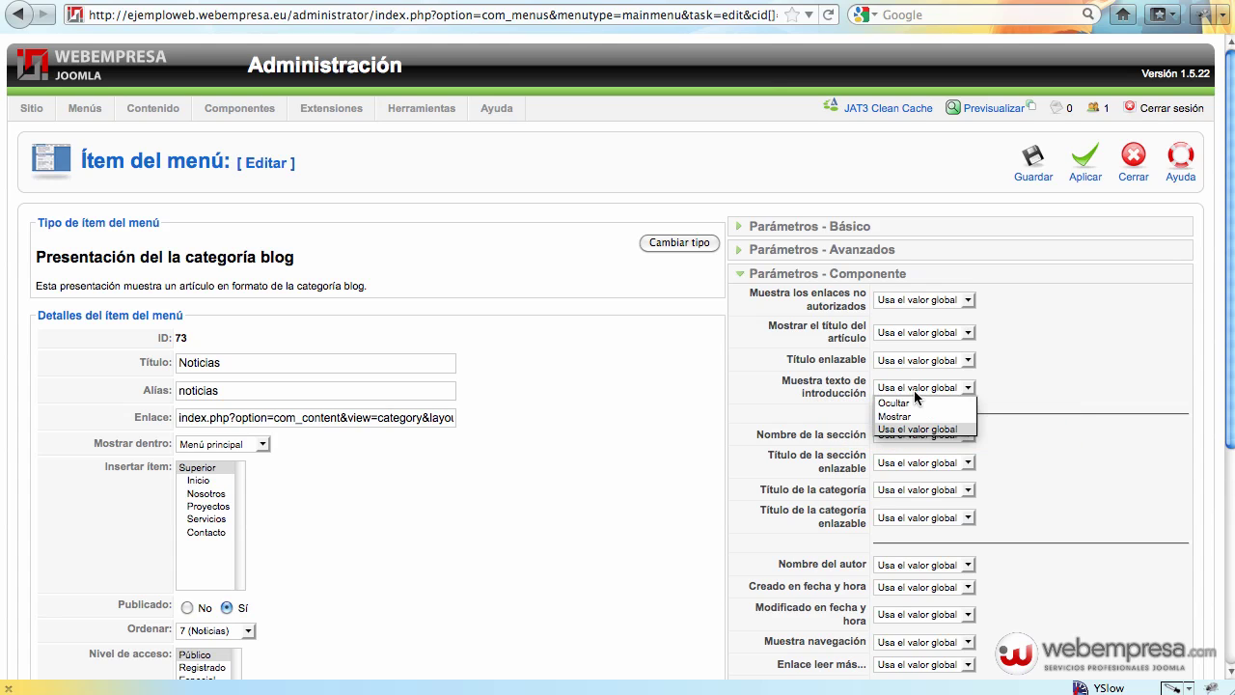
pyautogui.click(921, 404)
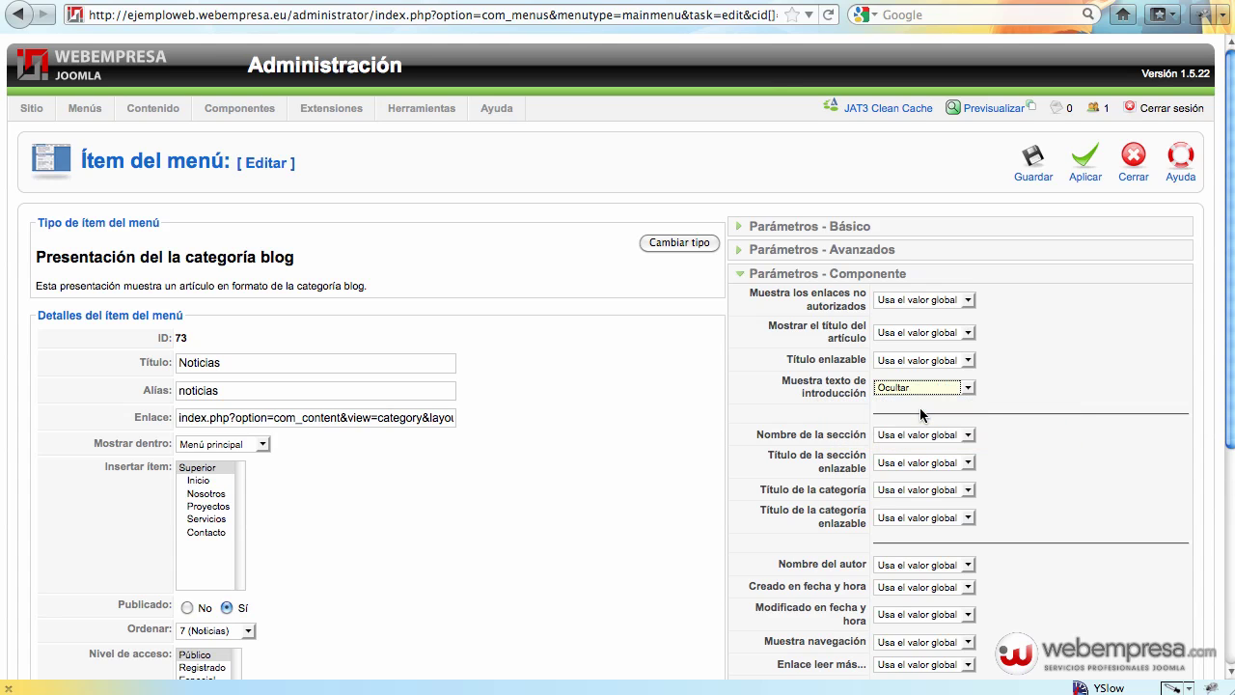
pyautogui.click(1085, 175)
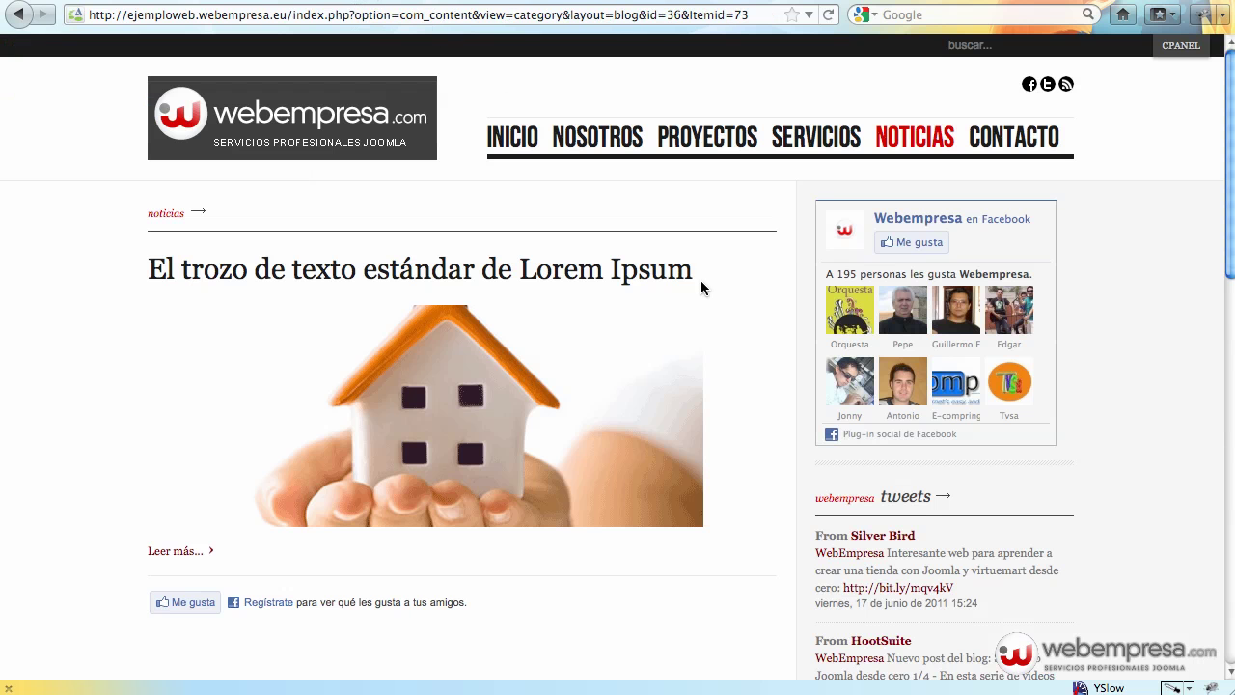
# Look over the site's Noticias page and read the first entry's full article through its Leer más link.
pyautogui.scroll(-2, 700, 278)
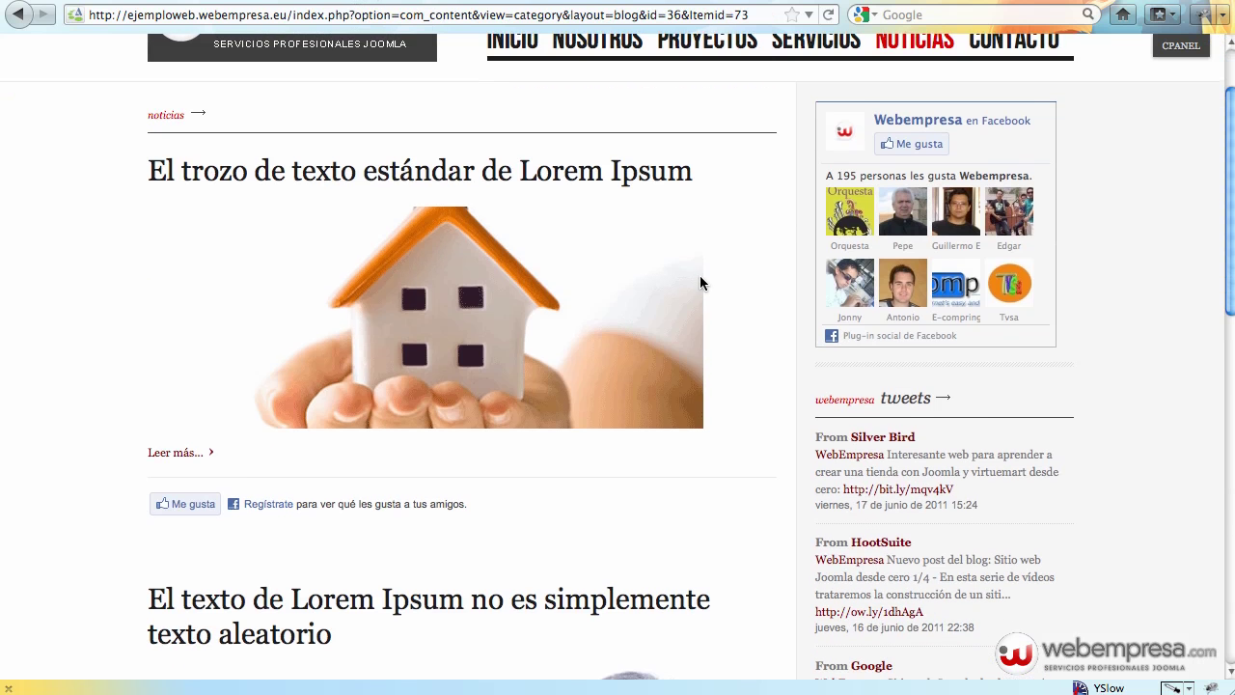
pyautogui.click(176, 454)
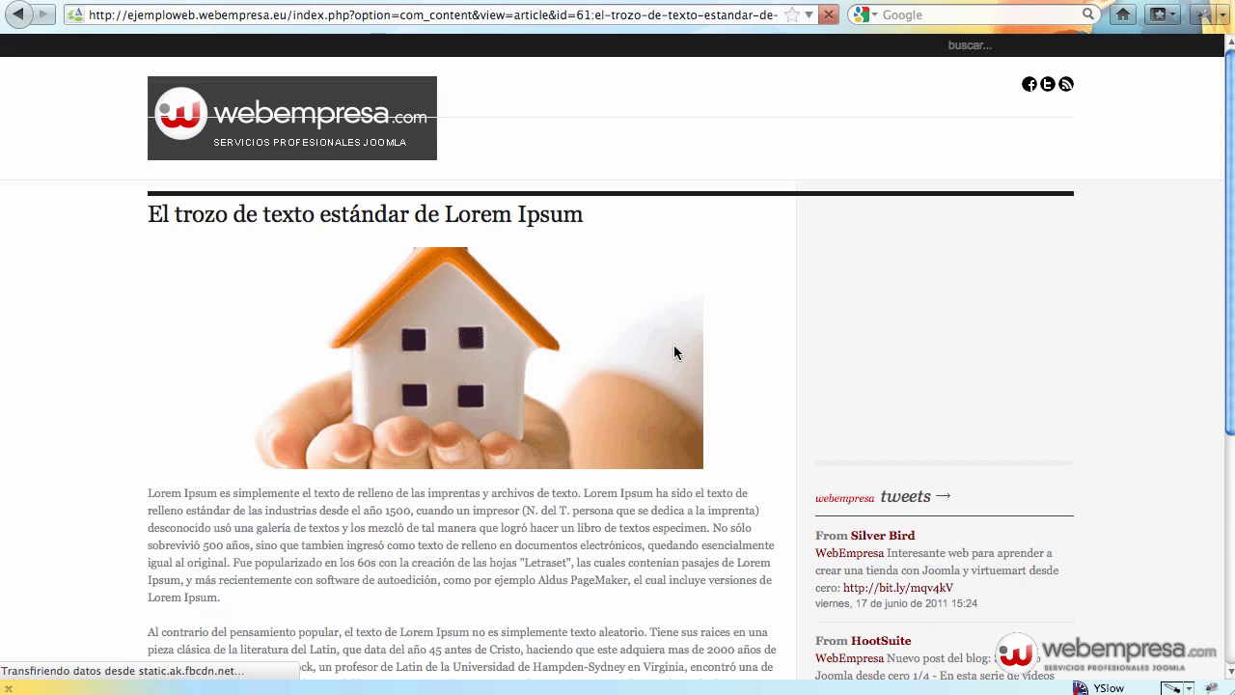
pyautogui.scroll(-5, 673, 344)
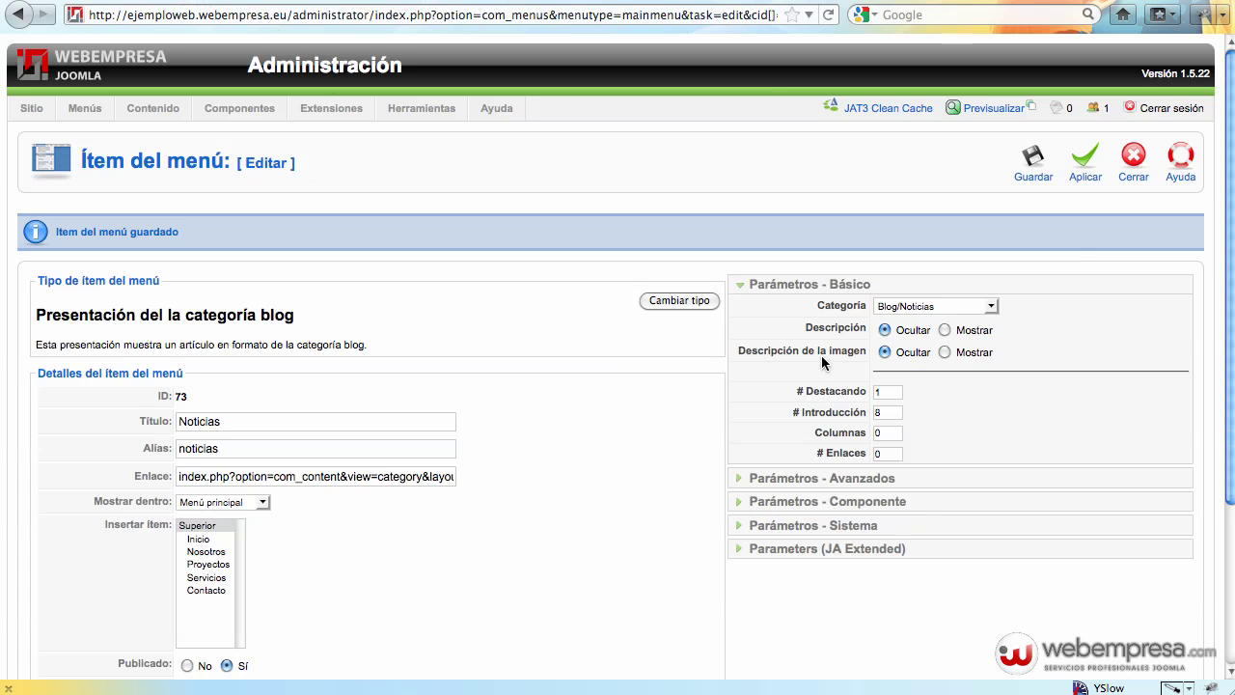
# In the Noticias menu item's component parameters, set Título enlazable to Sí and Creado en fecha y hora to Mostrar, and apply.
pyautogui.click(866, 501)
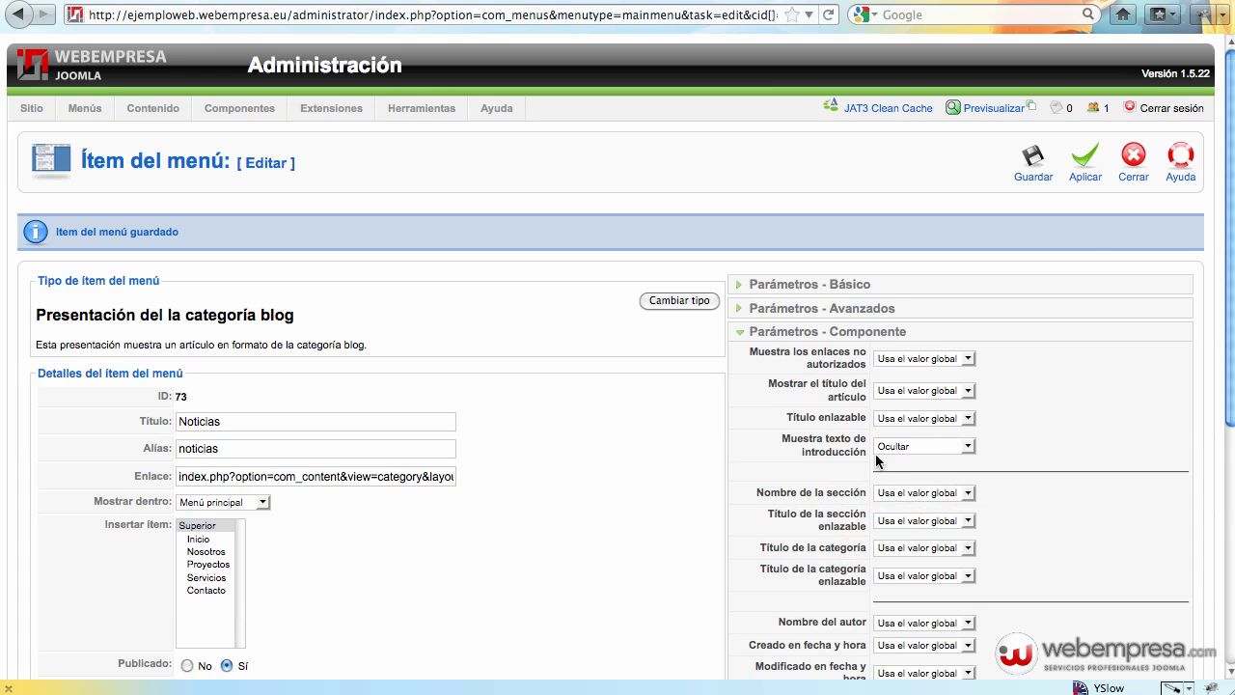
pyautogui.click(887, 423)
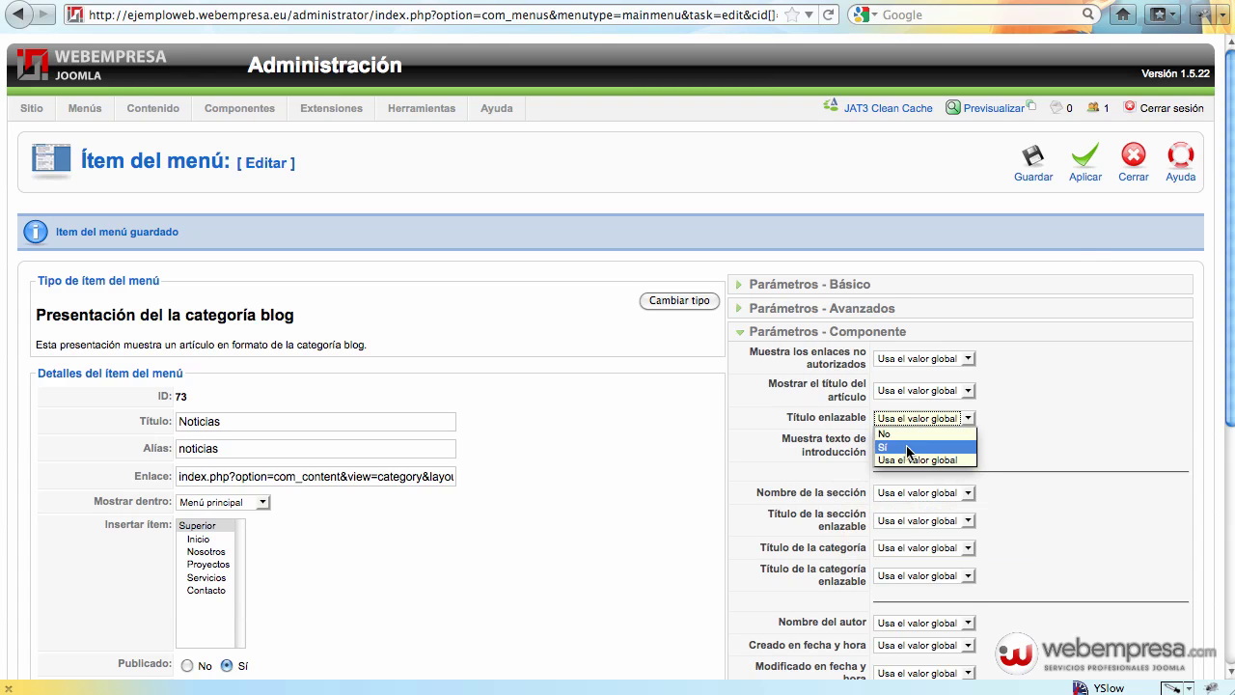
pyautogui.click(906, 445)
pyautogui.scroll(-2, 1021, 448)
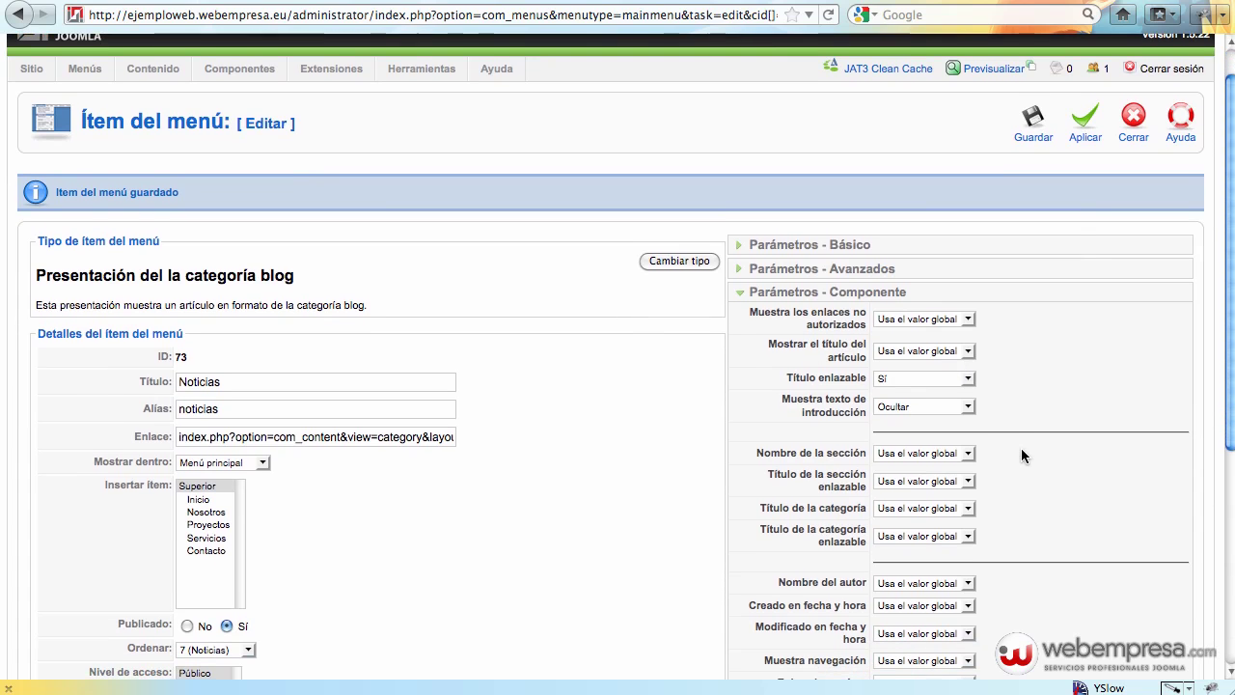
pyautogui.scroll(-1, 1021, 449)
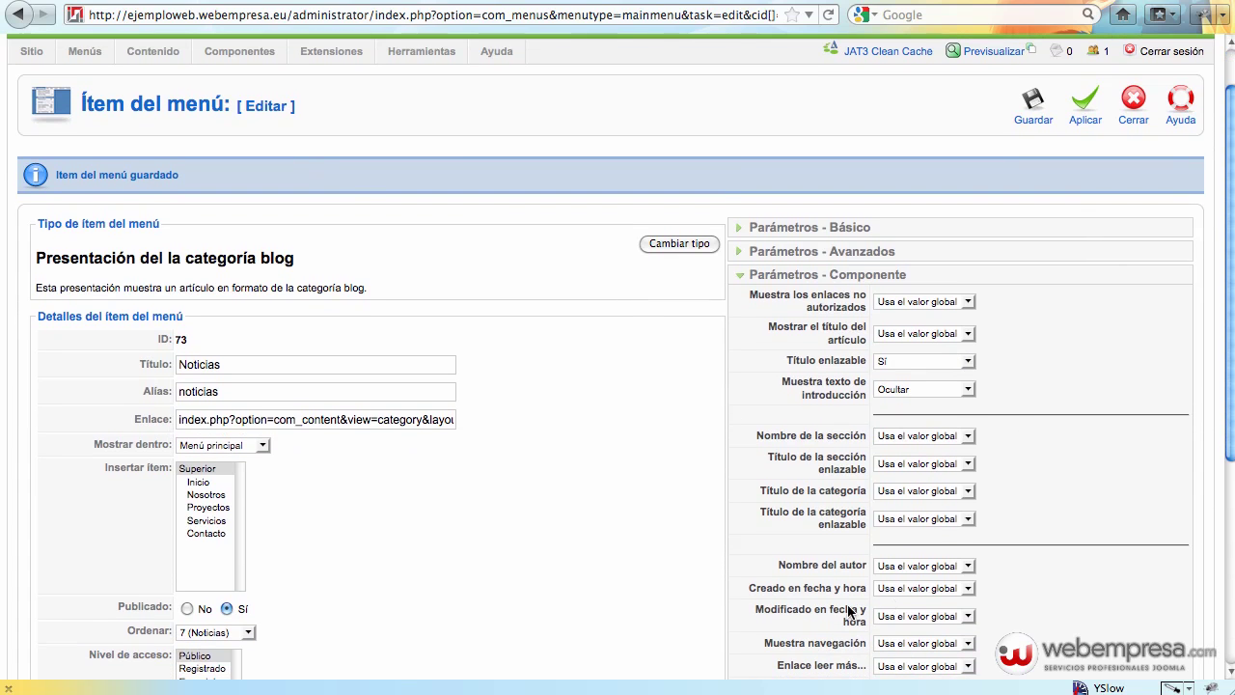
pyautogui.click(926, 587)
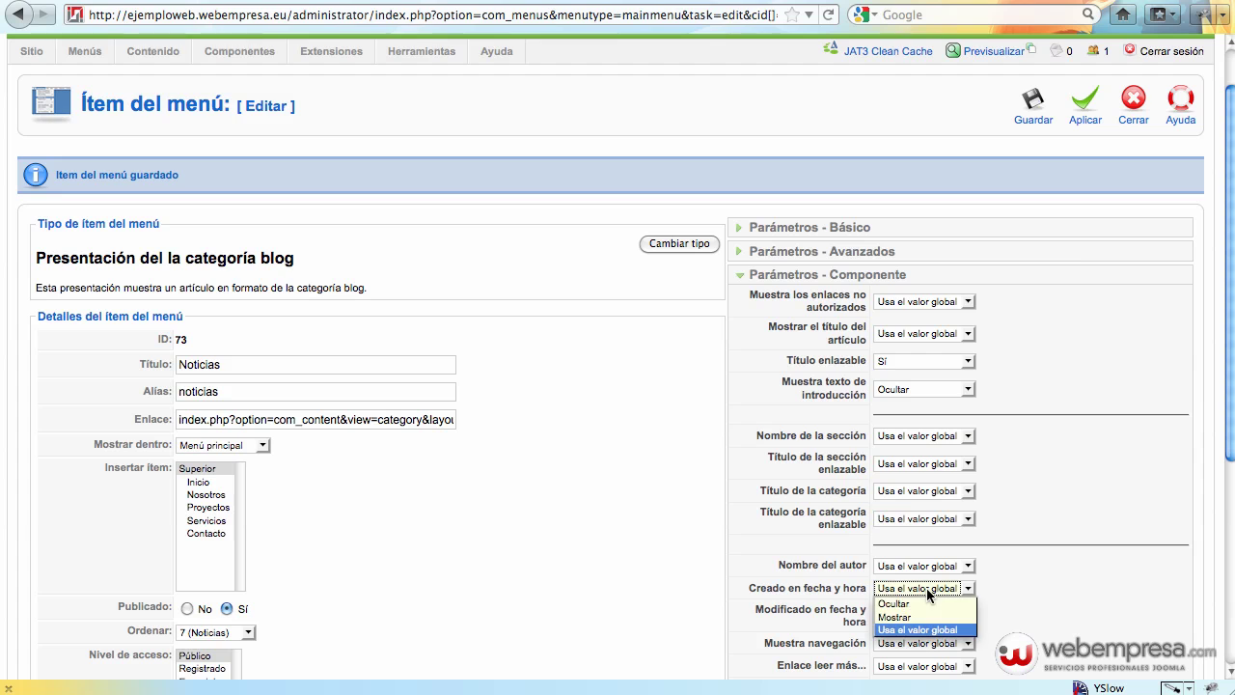
pyautogui.click(930, 617)
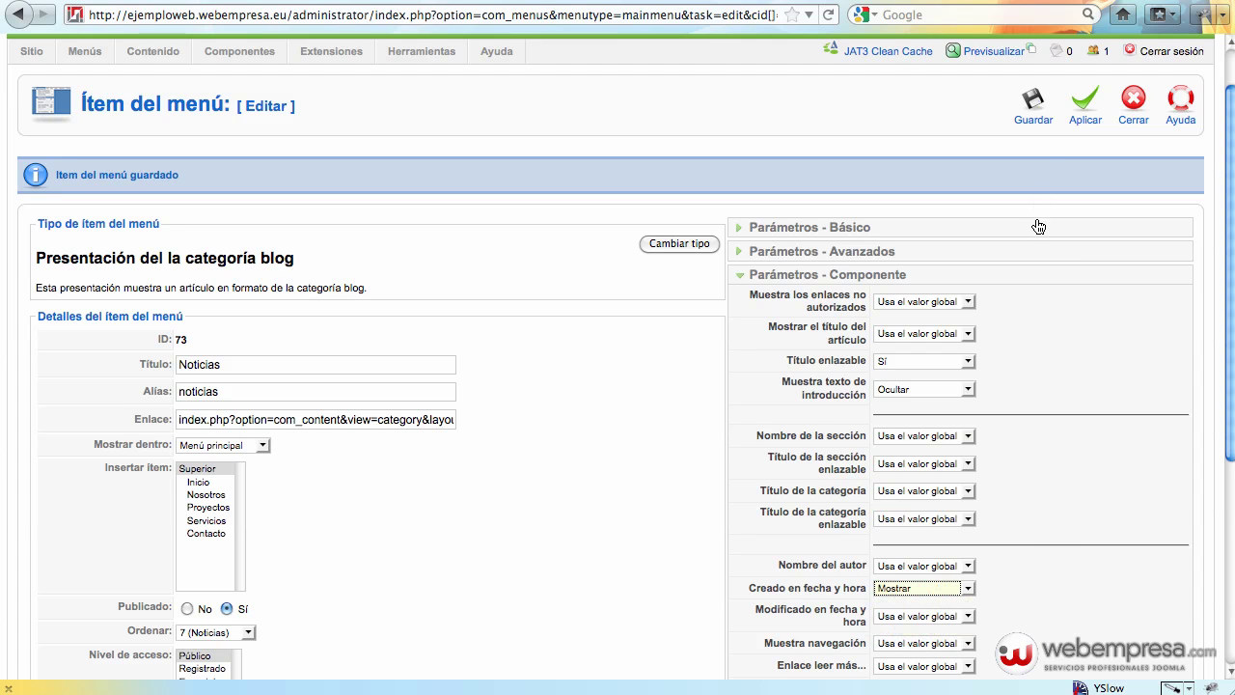
pyautogui.click(1086, 106)
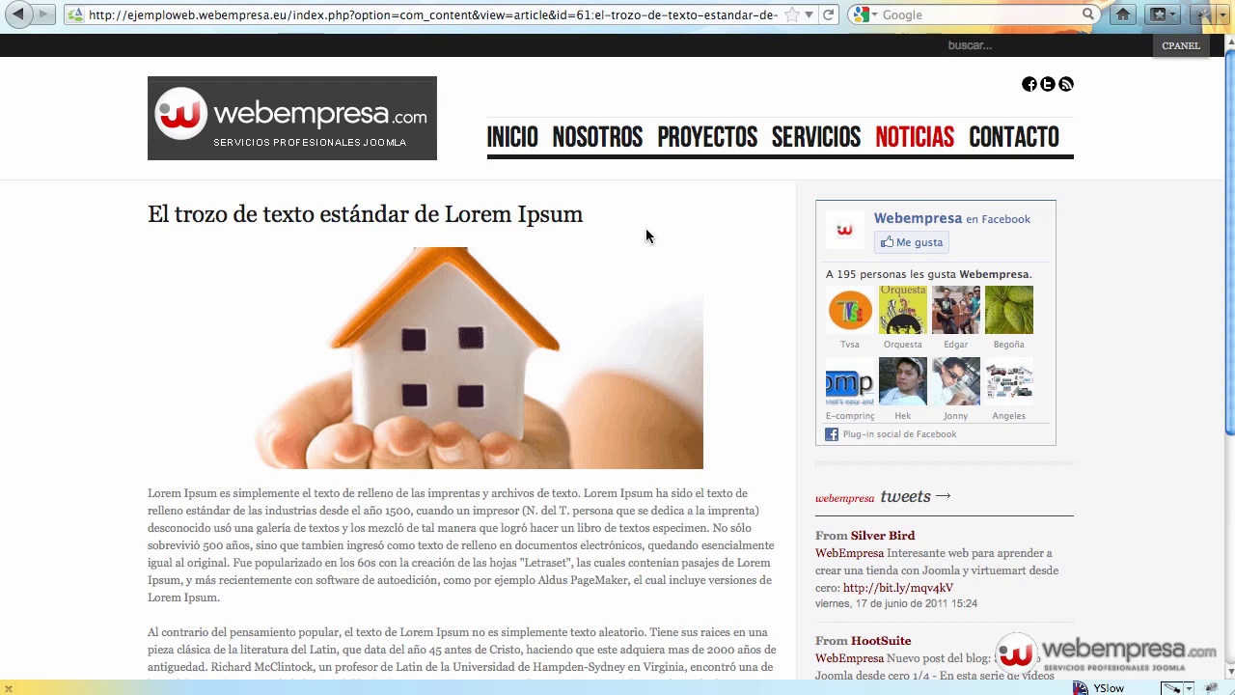
# Open the site's Noticias page, follow the linked title "El trozo de texto estándar de Lorem Ipsum", and review the full article.
pyautogui.click(904, 142)
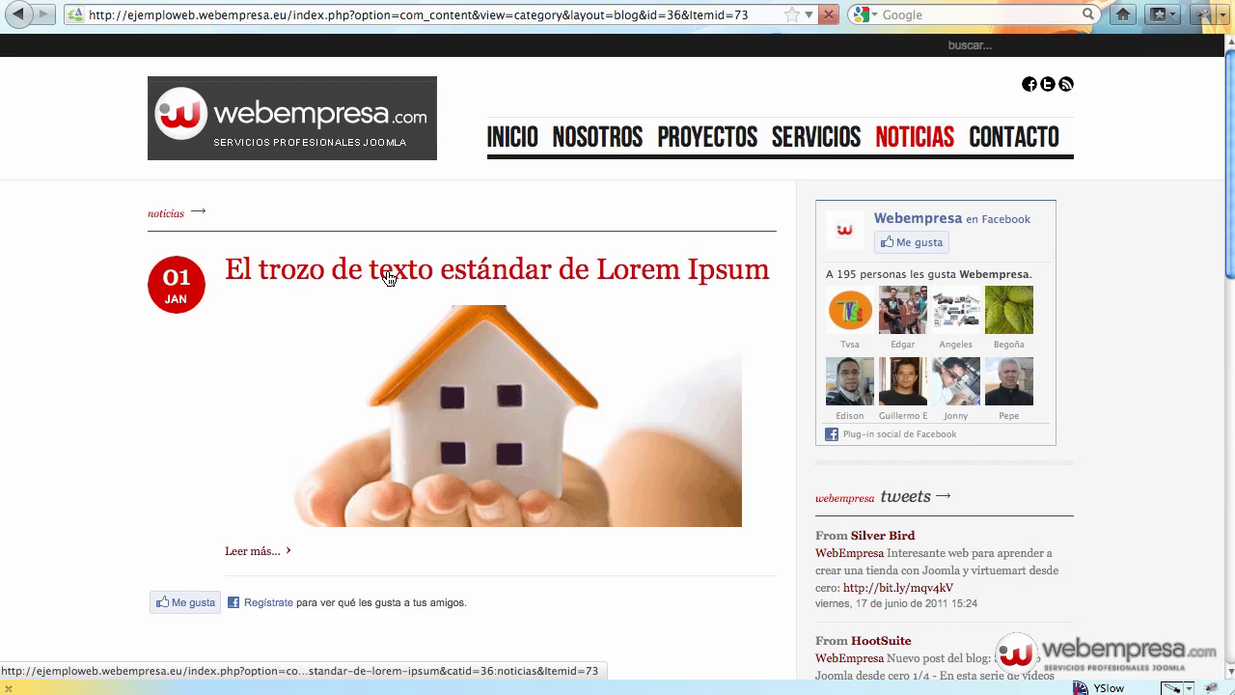
pyautogui.click(390, 279)
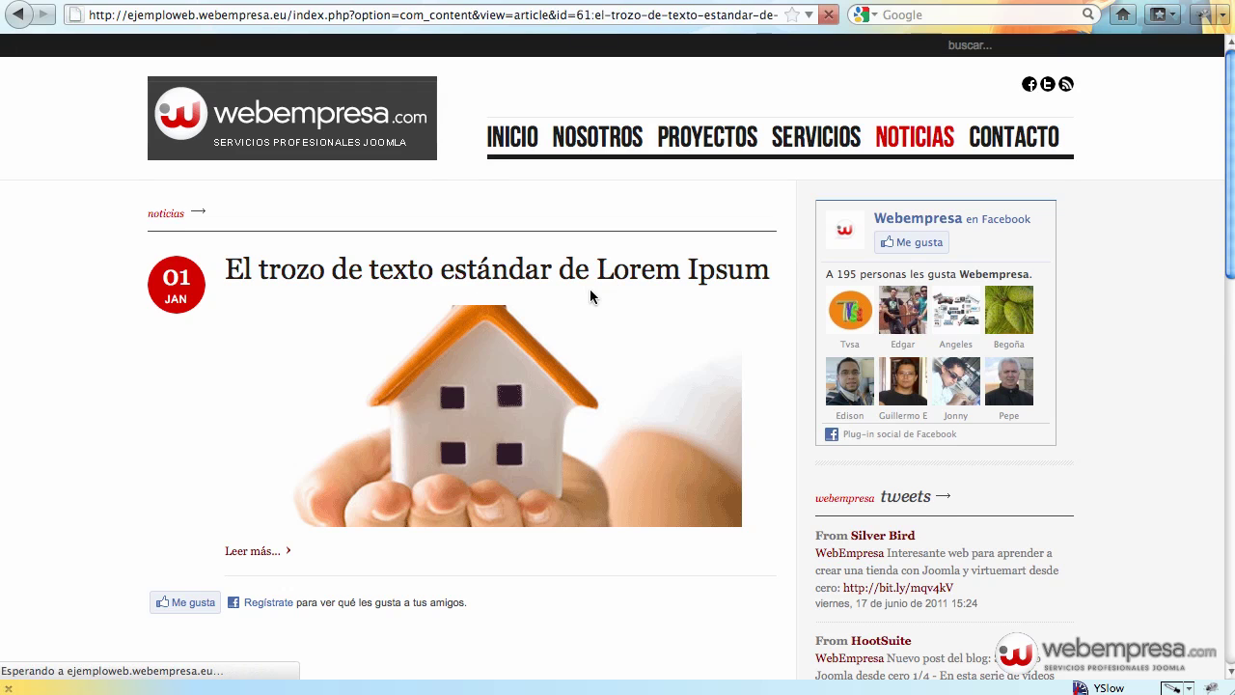
pyautogui.scroll(-2, 586, 292)
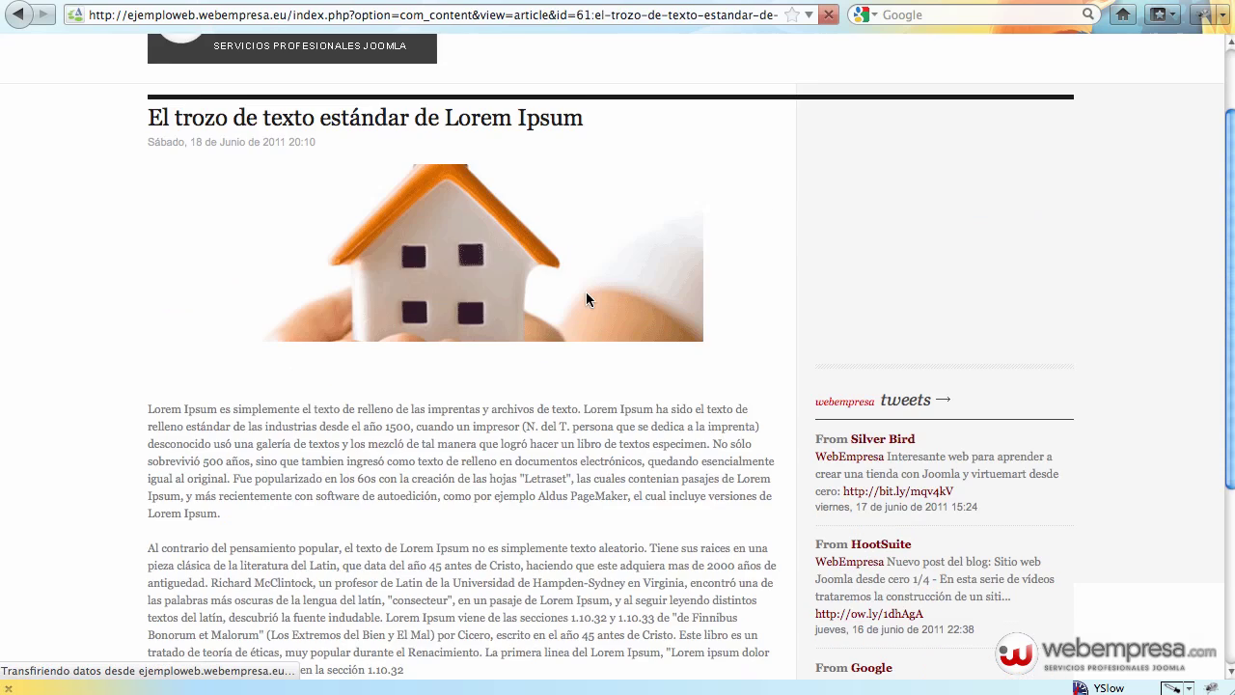
pyautogui.scroll(-5, 586, 292)
pyautogui.scroll(5, 585, 292)
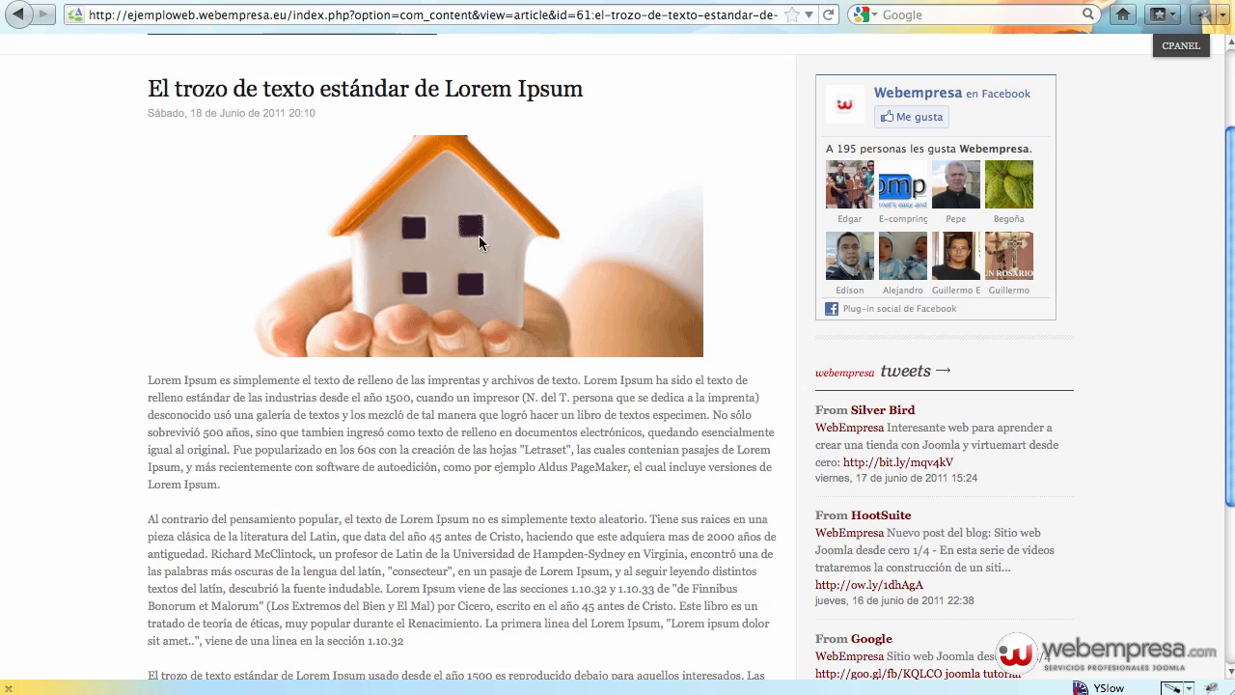
pyautogui.scroll(3, 479, 236)
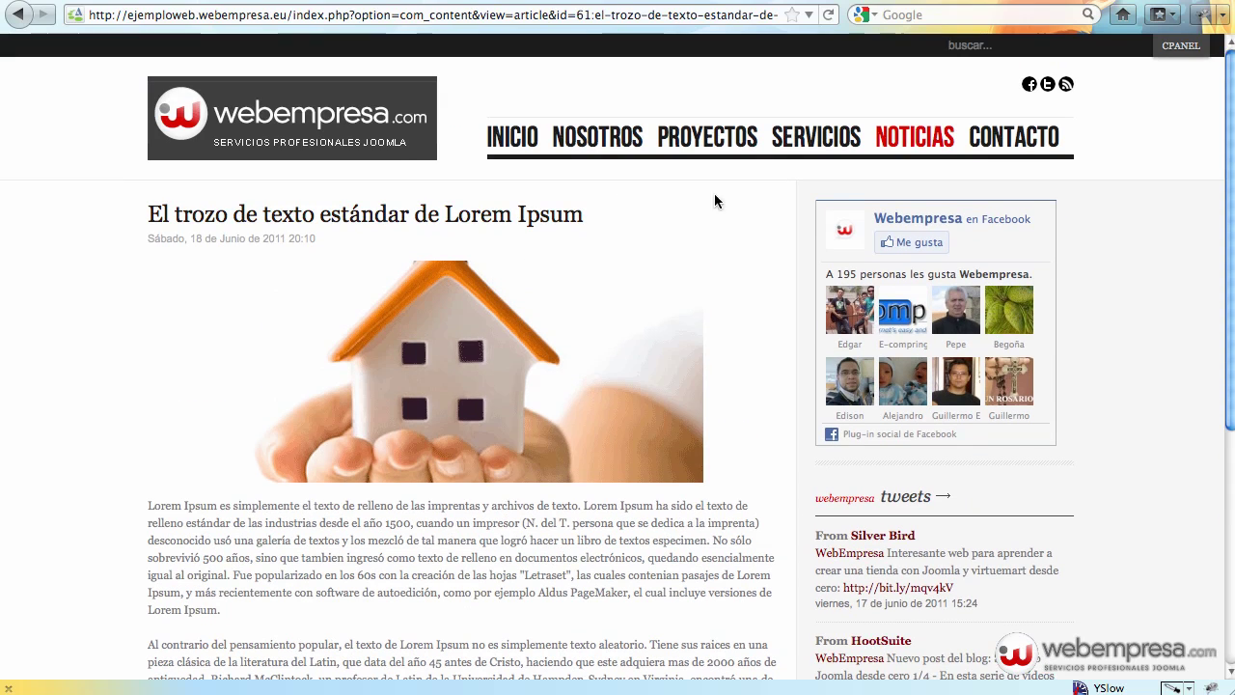
# Return to the site's Noticias page and look over the date badges beside all the listed entries.
pyautogui.click(904, 137)
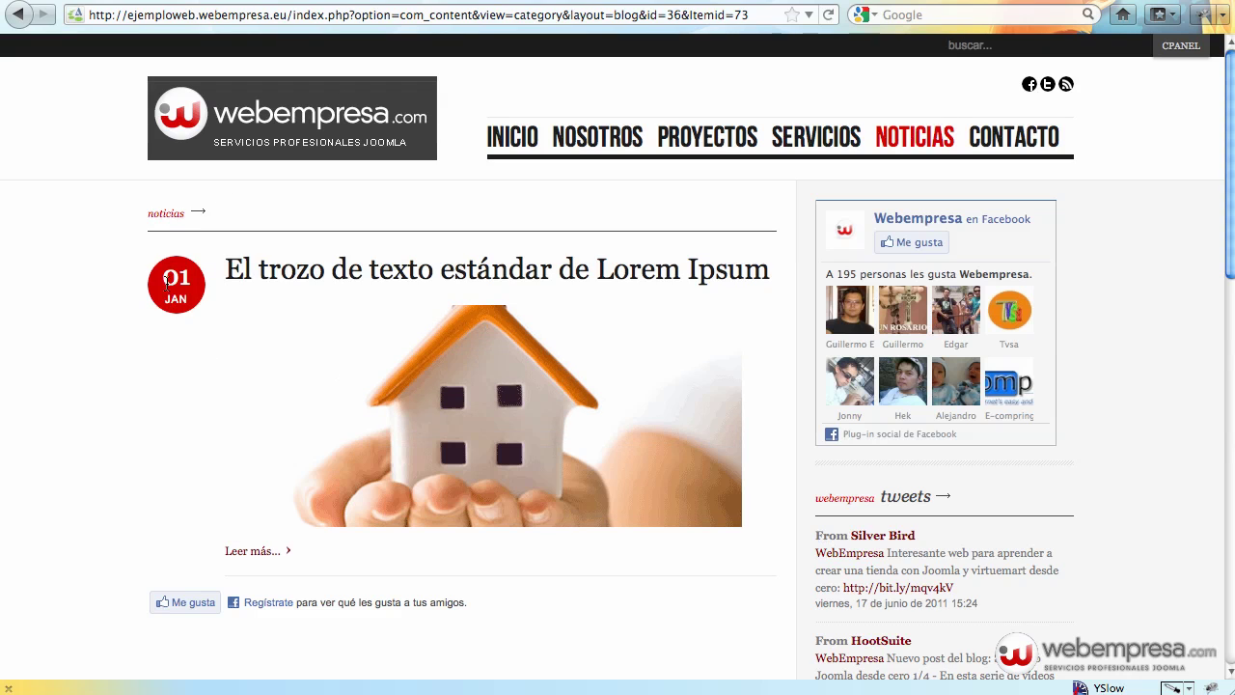
pyautogui.scroll(-7, 205, 284)
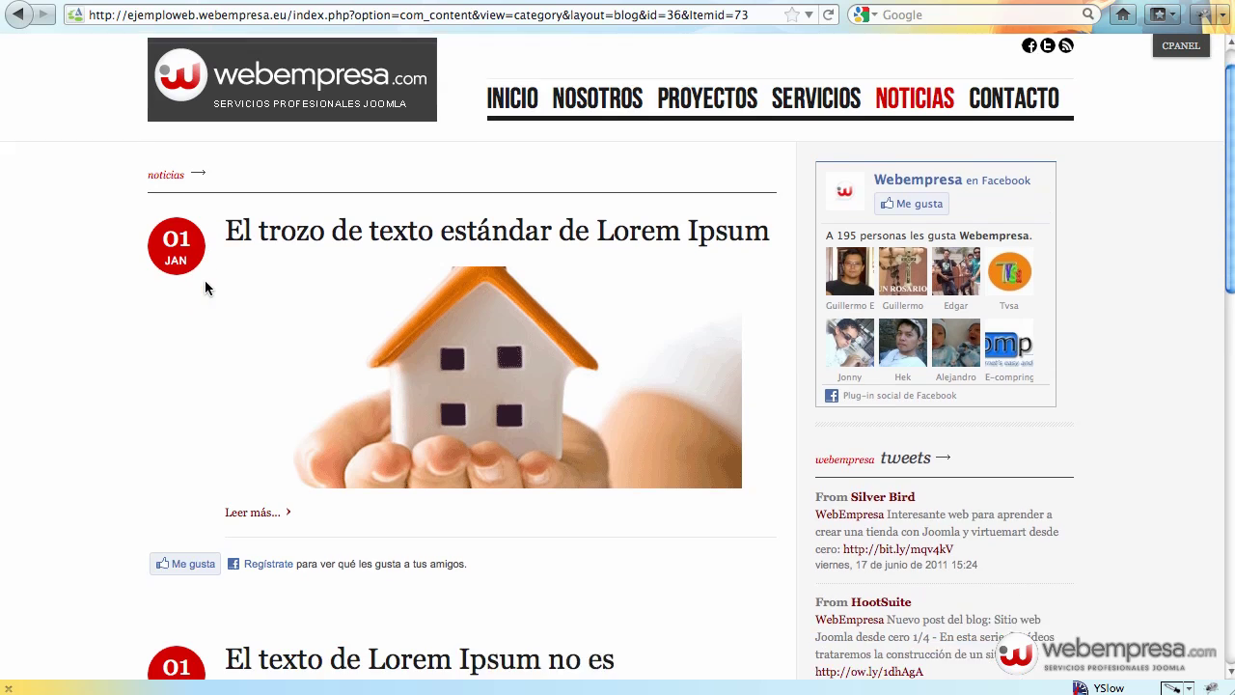
pyautogui.scroll(-1, 205, 288)
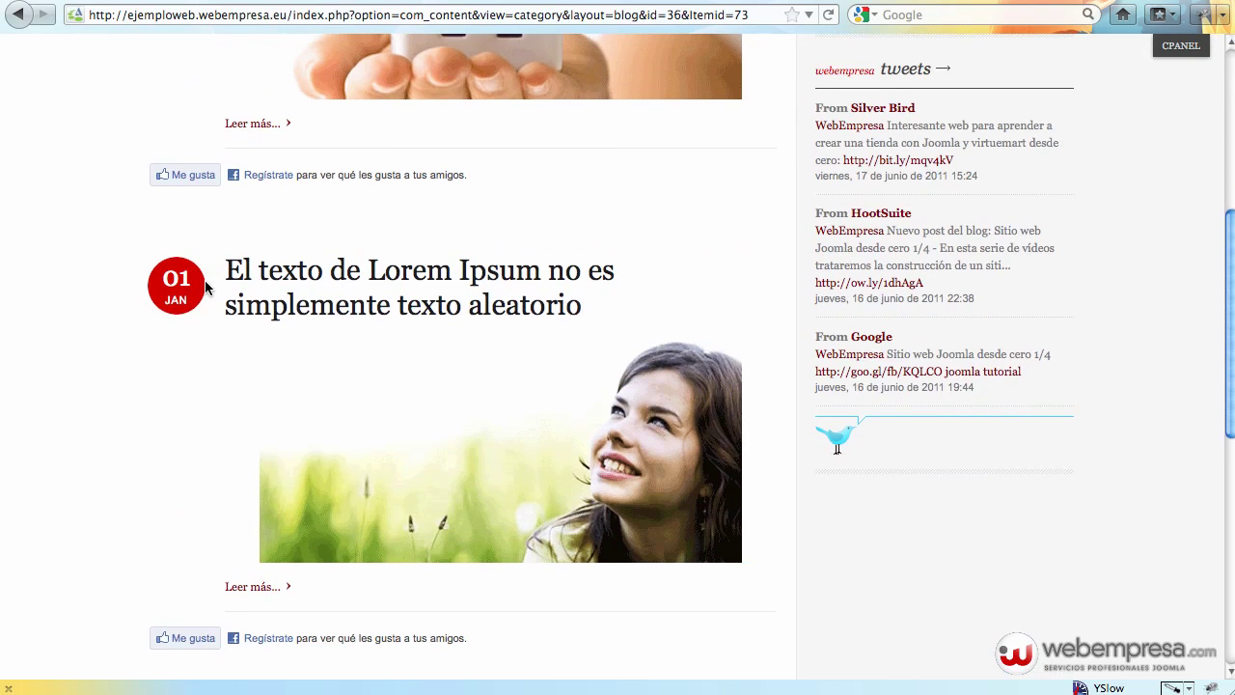
pyautogui.scroll(-7, 187, 287)
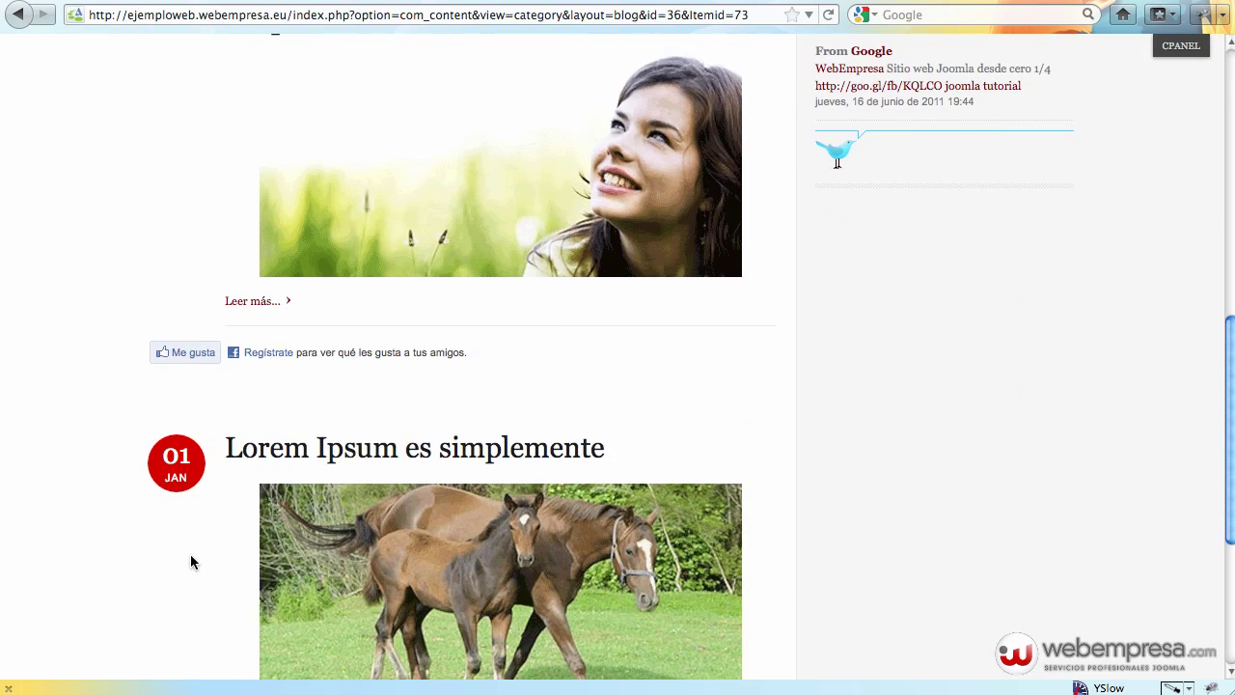
pyautogui.scroll(-3, 177, 478)
pyautogui.scroll(20, 177, 472)
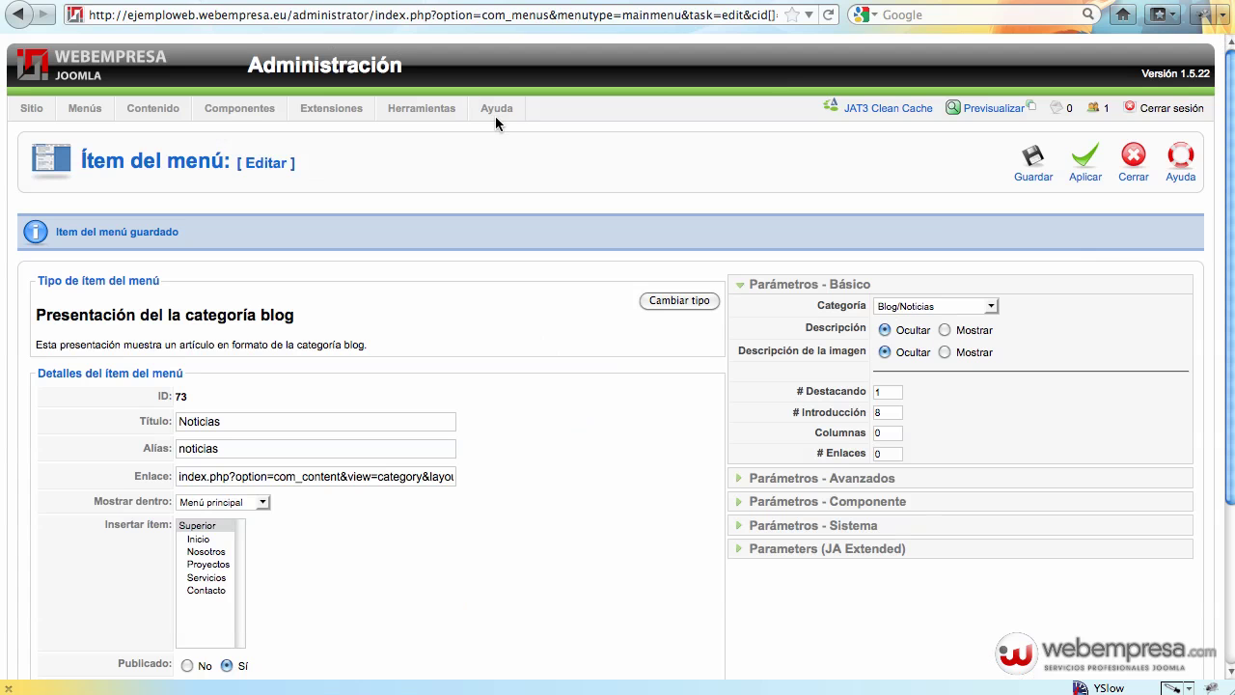
# Save the Noticias menu item in the administration and open the ninjaXplorer component.
pyautogui.click(1033, 163)
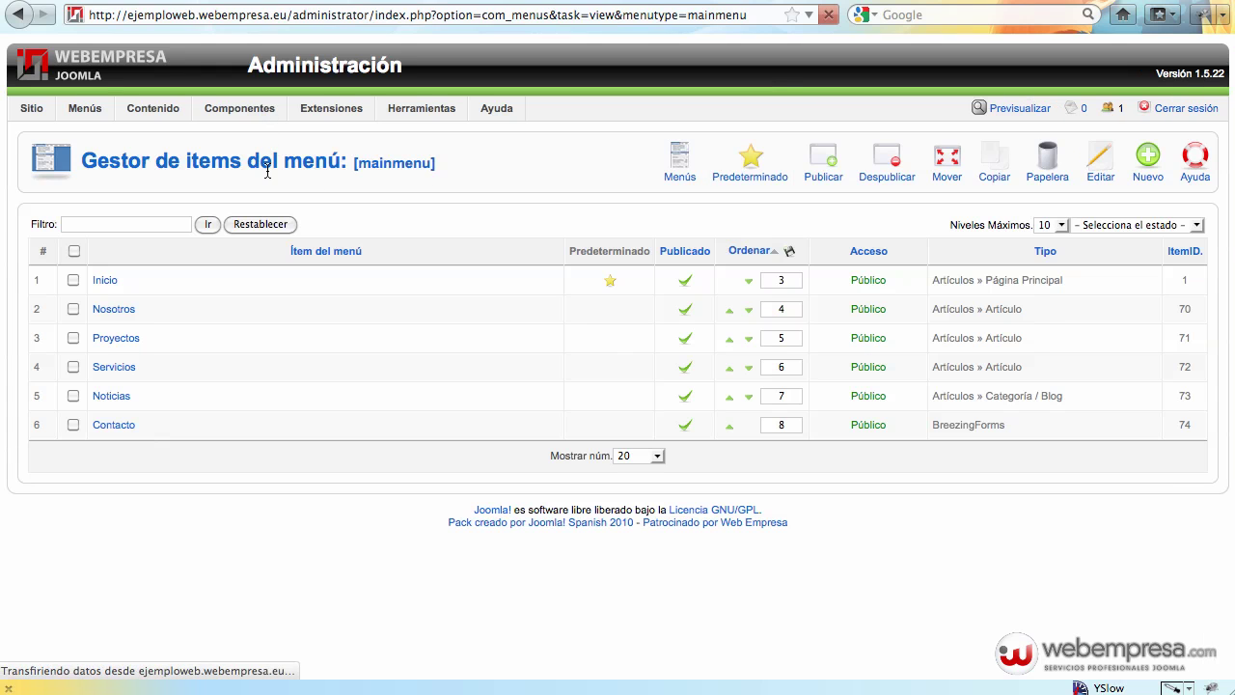
pyautogui.moveTo(267, 113)
pyautogui.moveTo(281, 386)
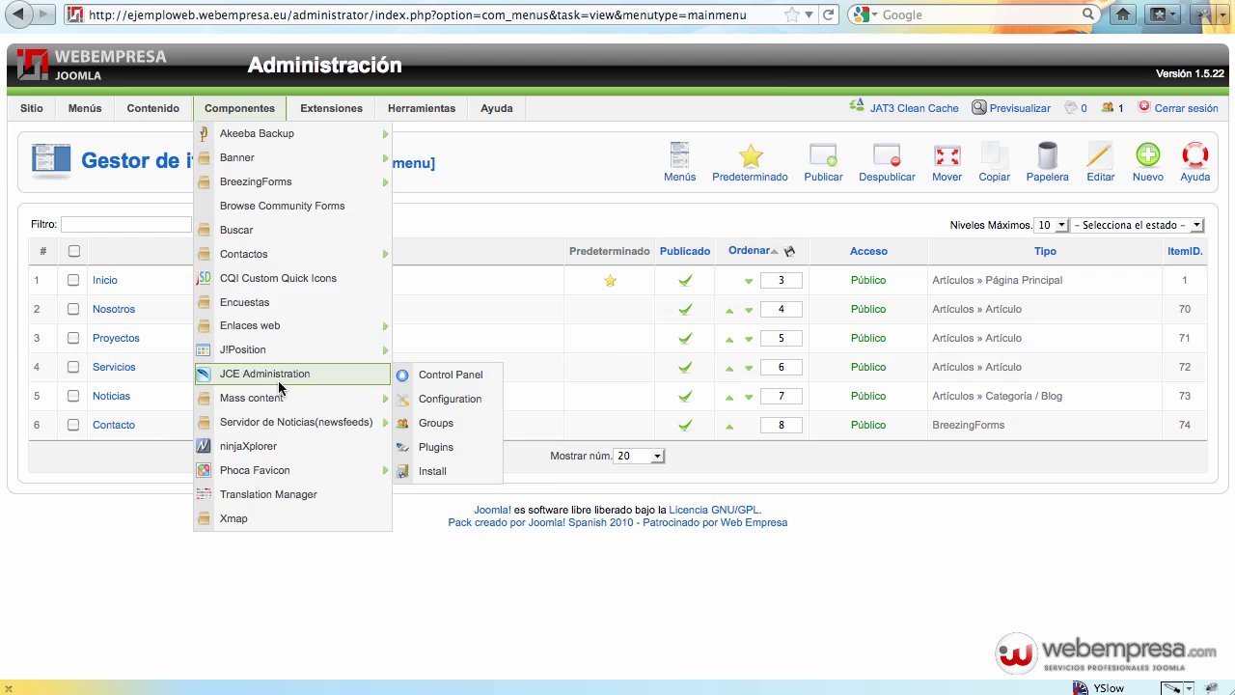
pyautogui.click(275, 446)
pyautogui.moveTo(274, 427)
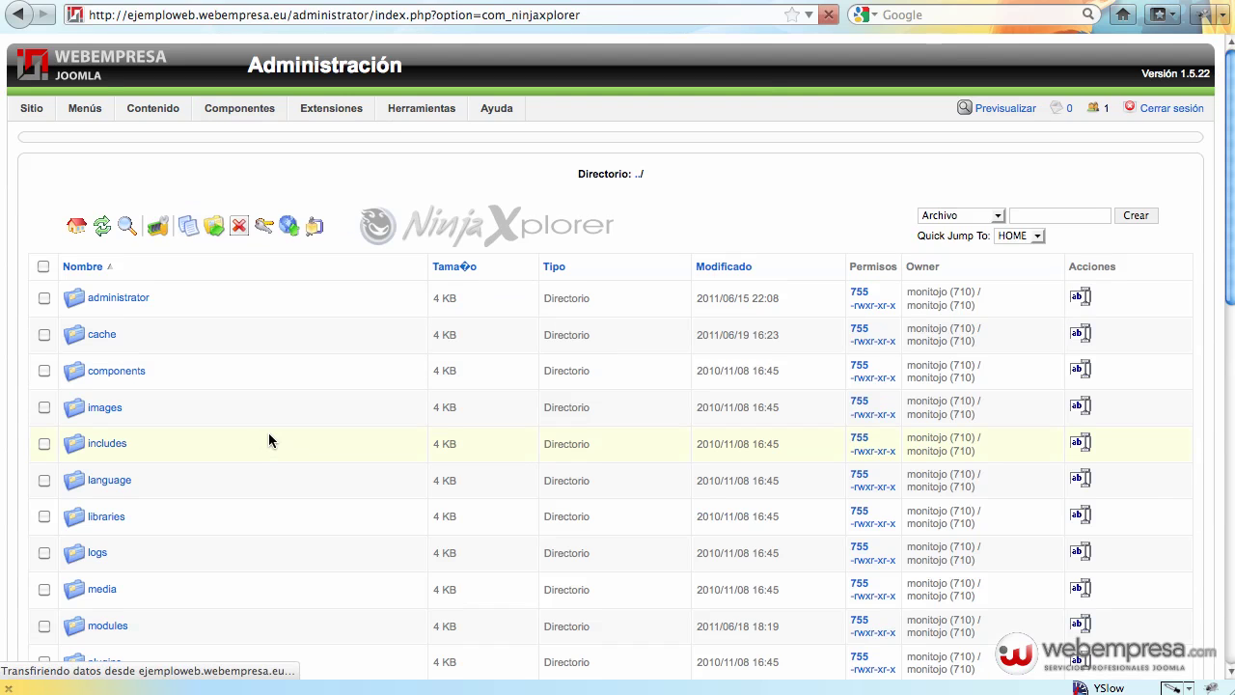
# Browse the site files to the folder templates/ja_methys/html/com_content.
pyautogui.scroll(-3, 275, 295)
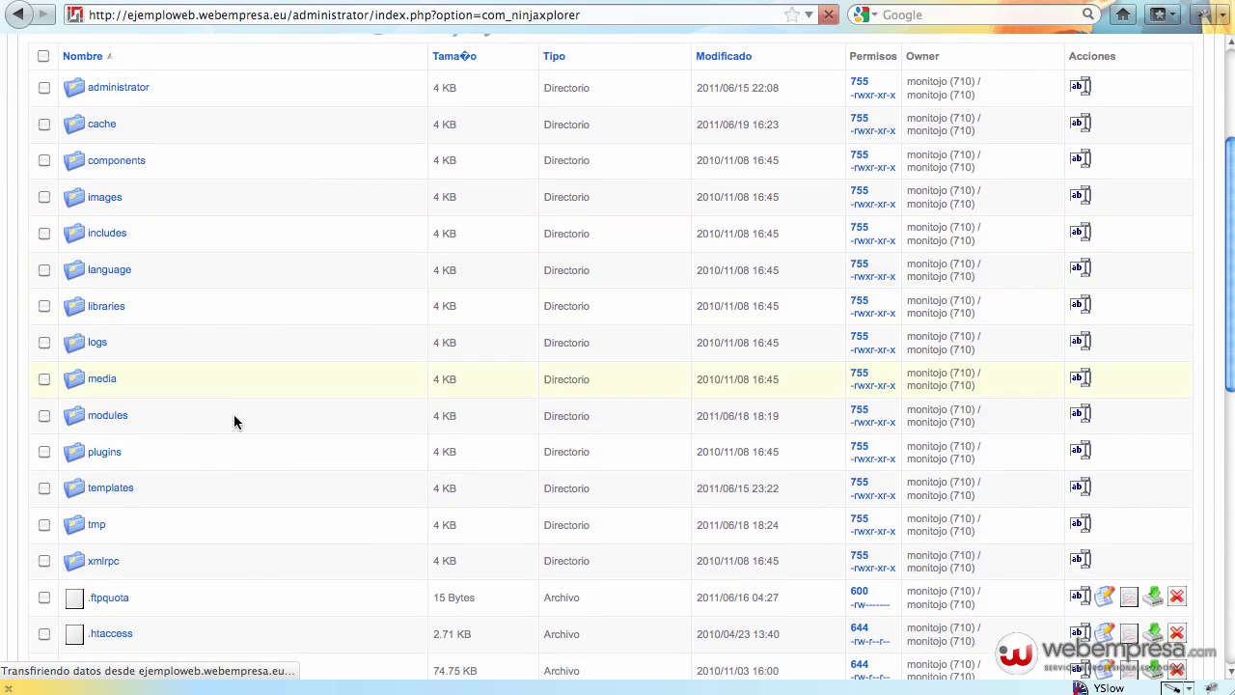
pyautogui.click(121, 489)
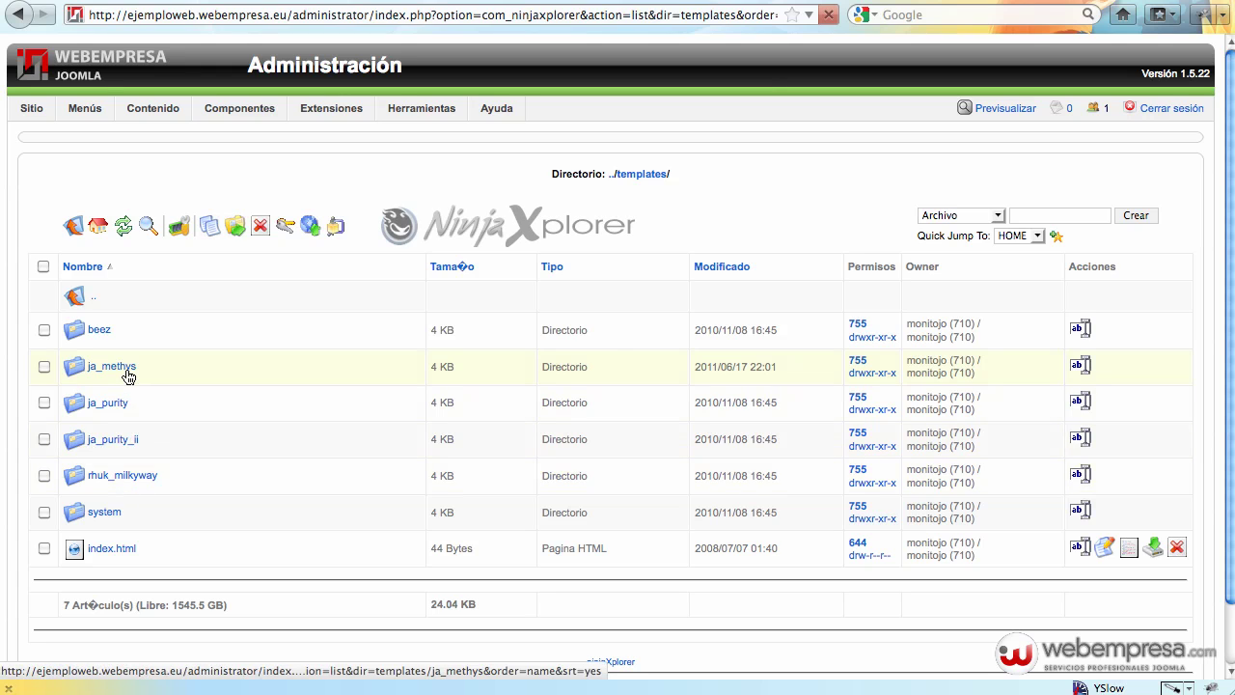
pyautogui.click(128, 374)
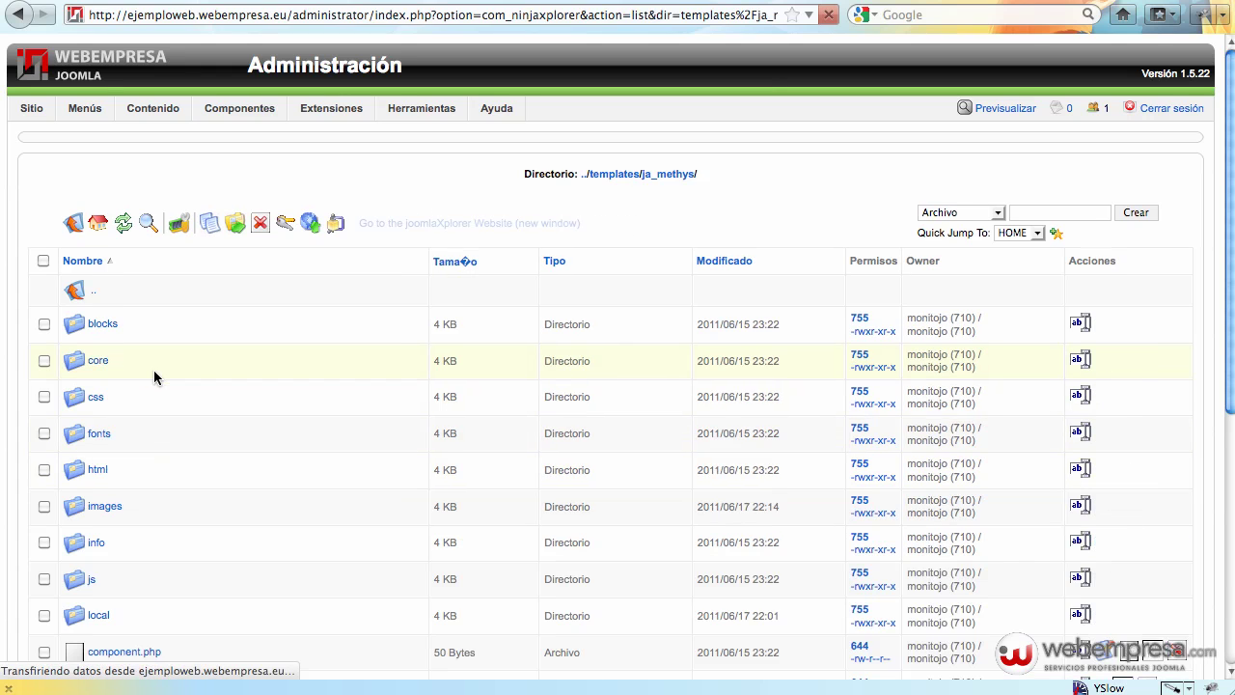
pyautogui.scroll(-3, 155, 376)
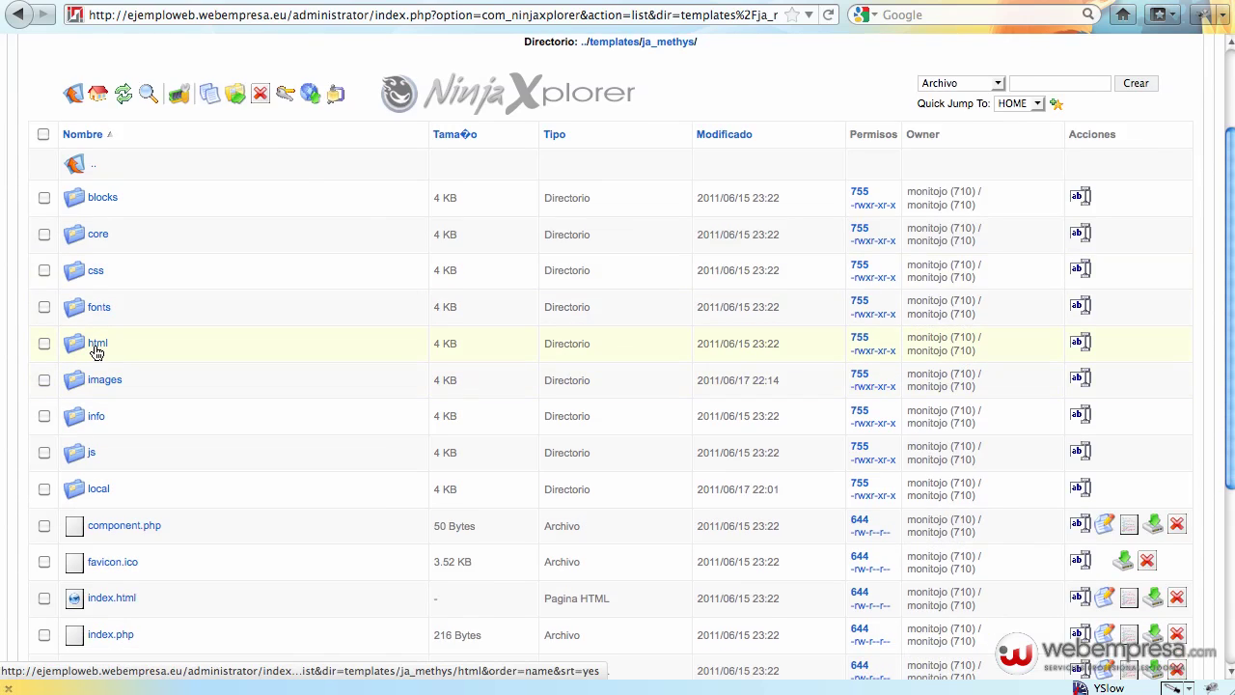
pyautogui.click(96, 352)
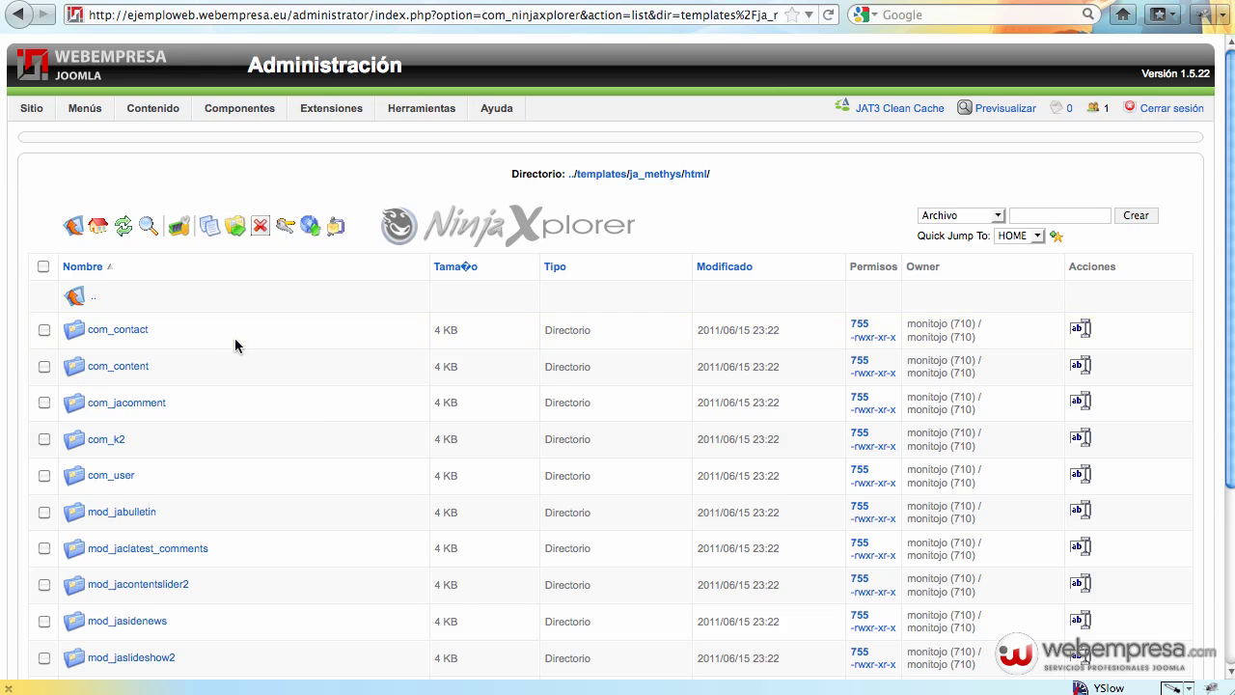
pyautogui.click(111, 368)
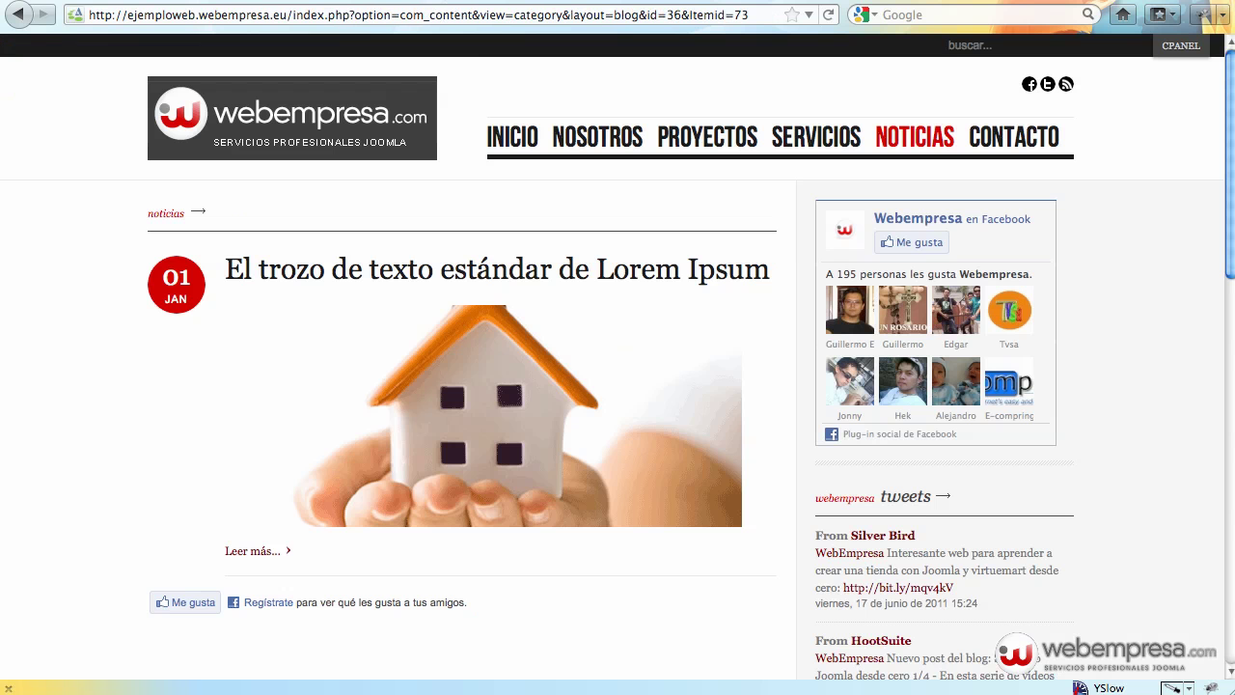
# Recheck the Noticias page's date badges, open category/blog_item.php for editing, and locate its "Date created" code.
pyautogui.scroll(-5, 524, 142)
pyautogui.scroll(3, 524, 142)
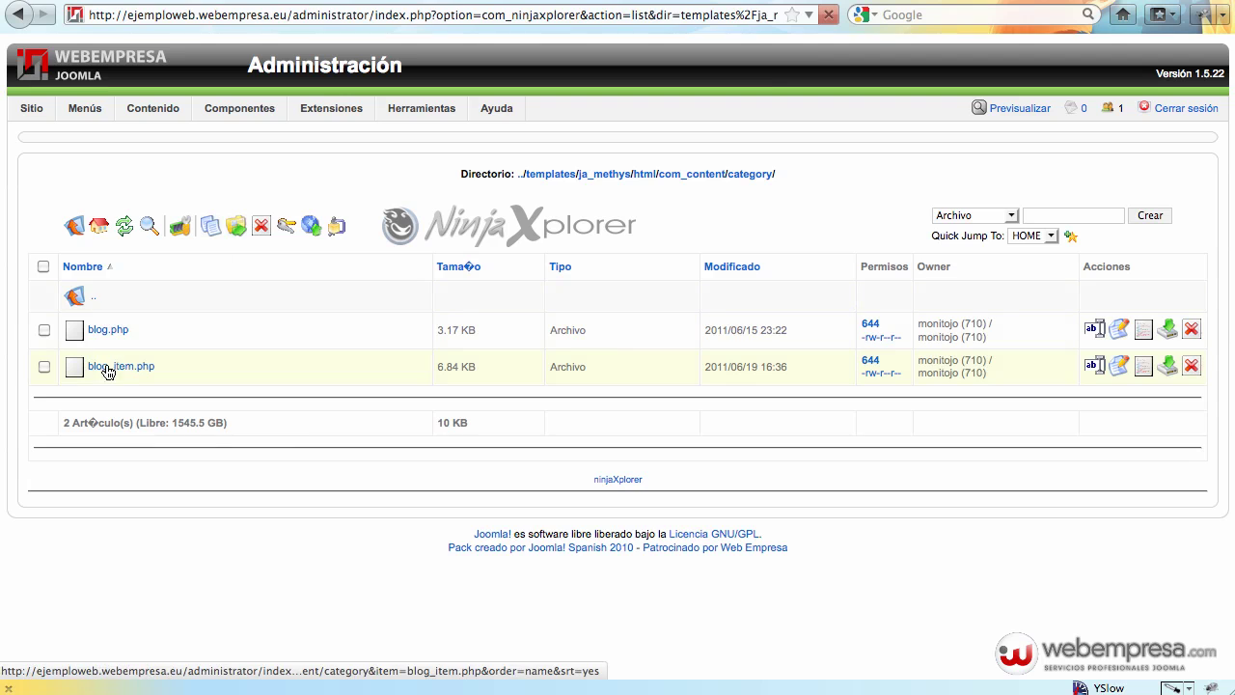
pyautogui.click(104, 373)
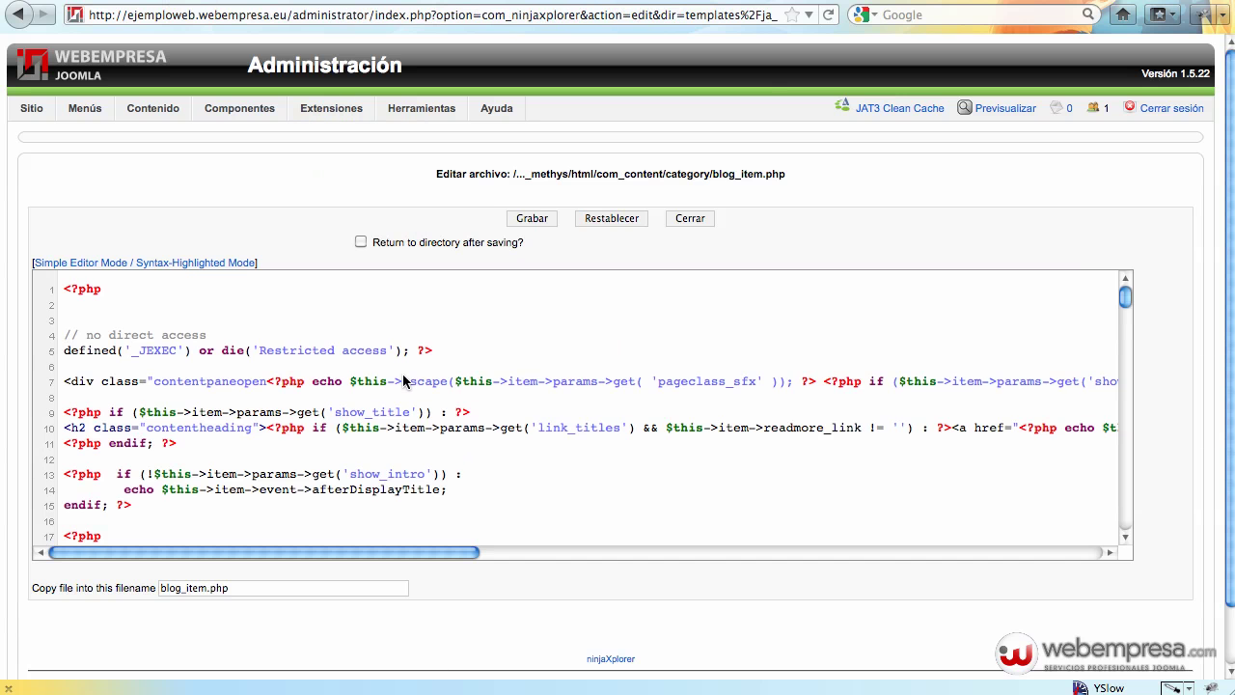
pyautogui.scroll(-6, 403, 381)
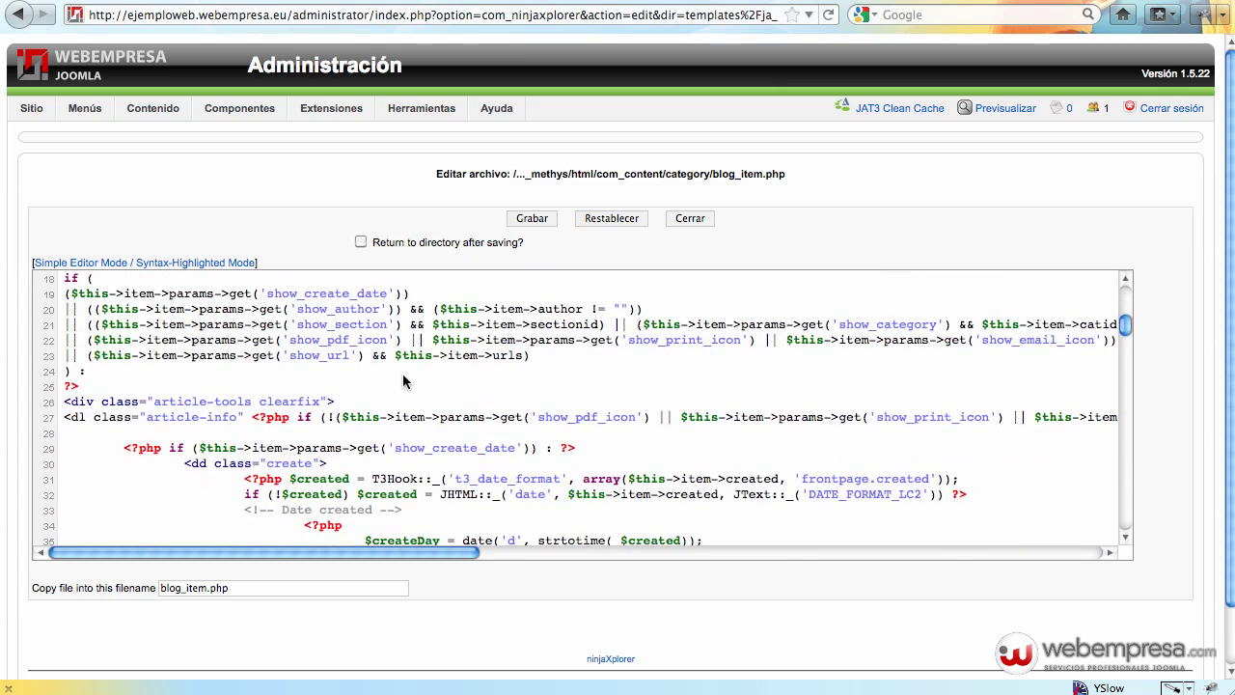
pyautogui.scroll(-3, 403, 381)
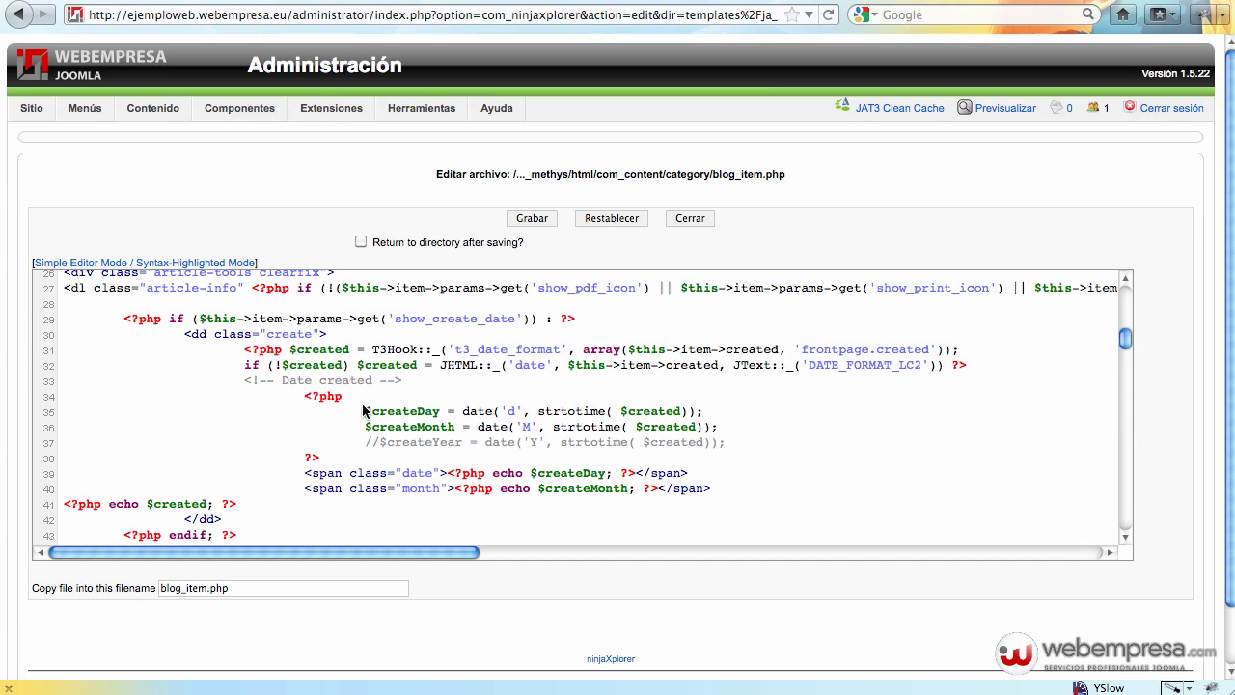
# Examine how $createDay and $createMonth are derived from $created and output in the date and month spans.
pyautogui.moveTo(364, 411); pyautogui.dragTo(449, 412)
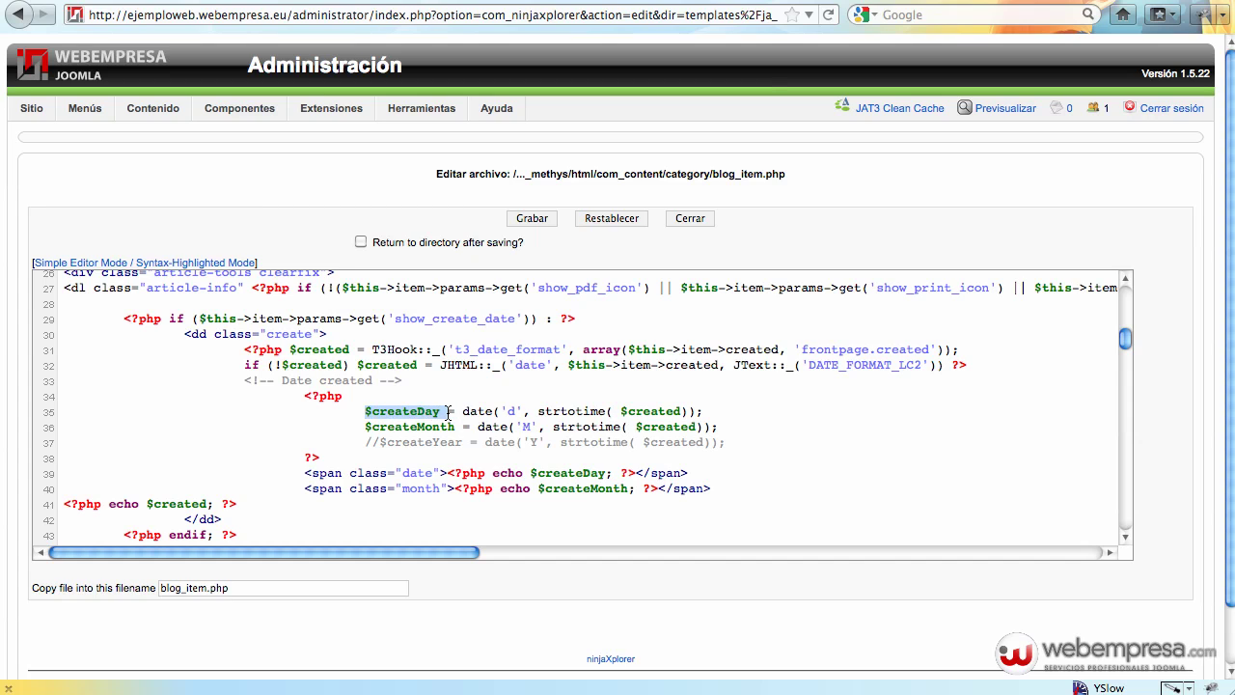
pyautogui.scroll(1, 454, 420)
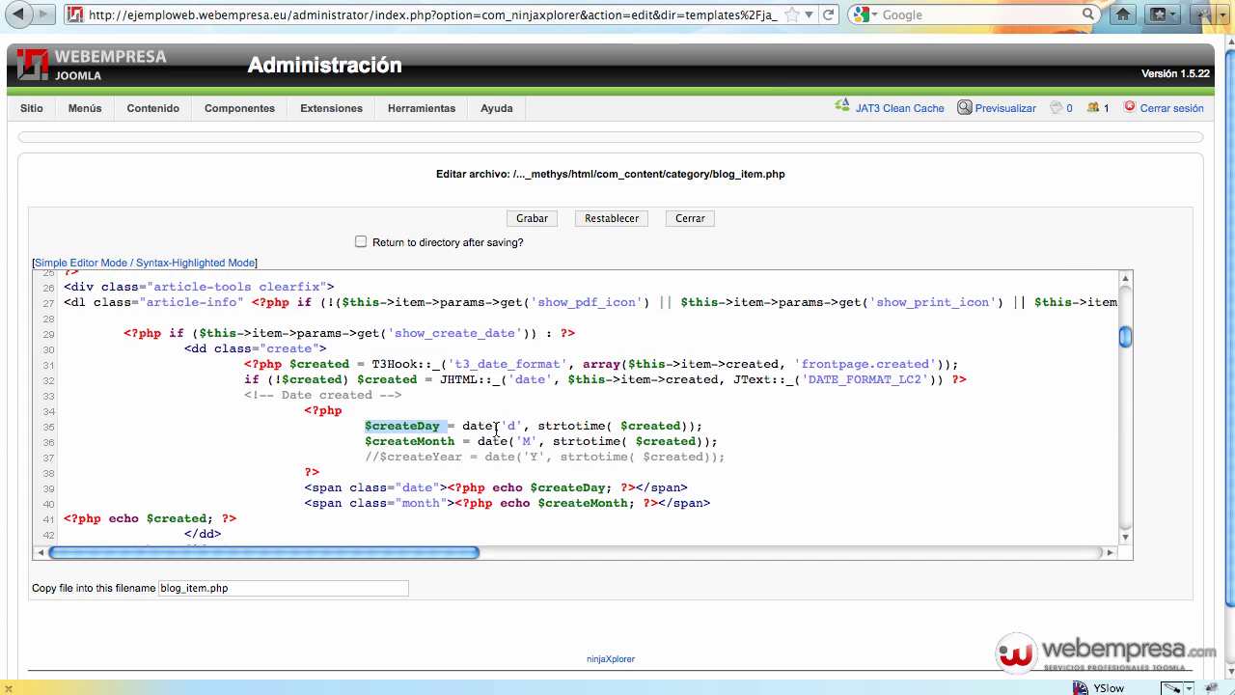
pyautogui.moveTo(681, 425); pyautogui.dragTo(616, 426)
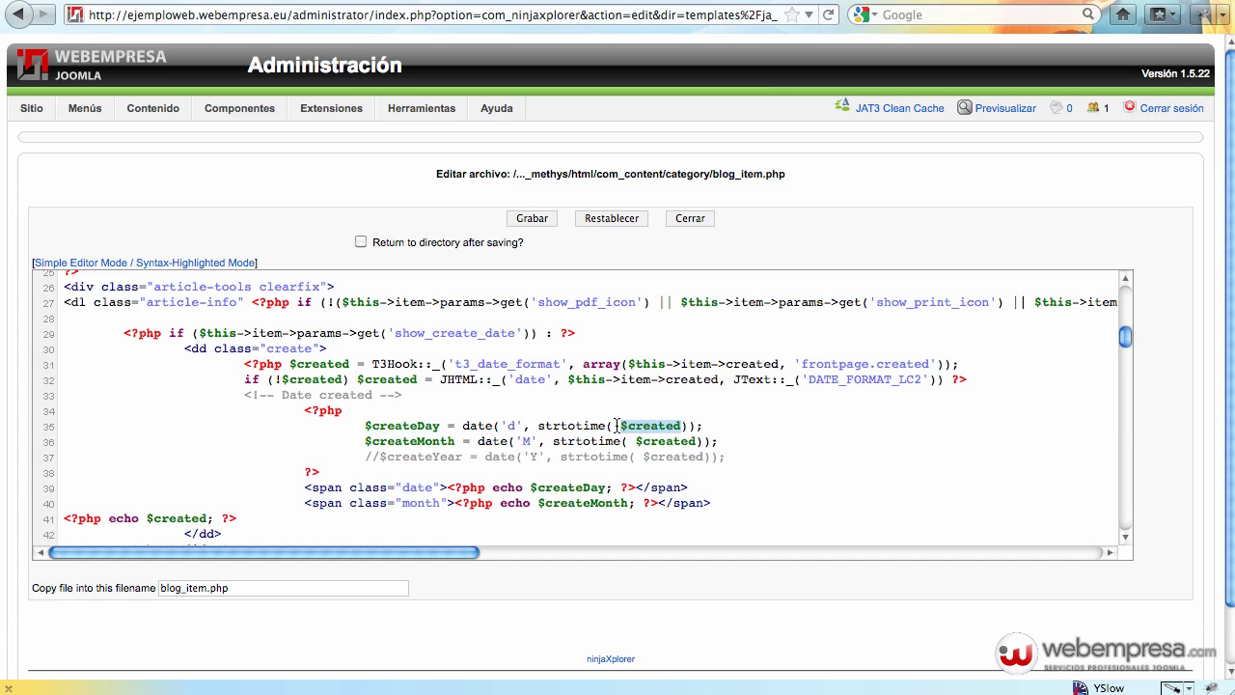
pyautogui.doubleClick(405, 443)
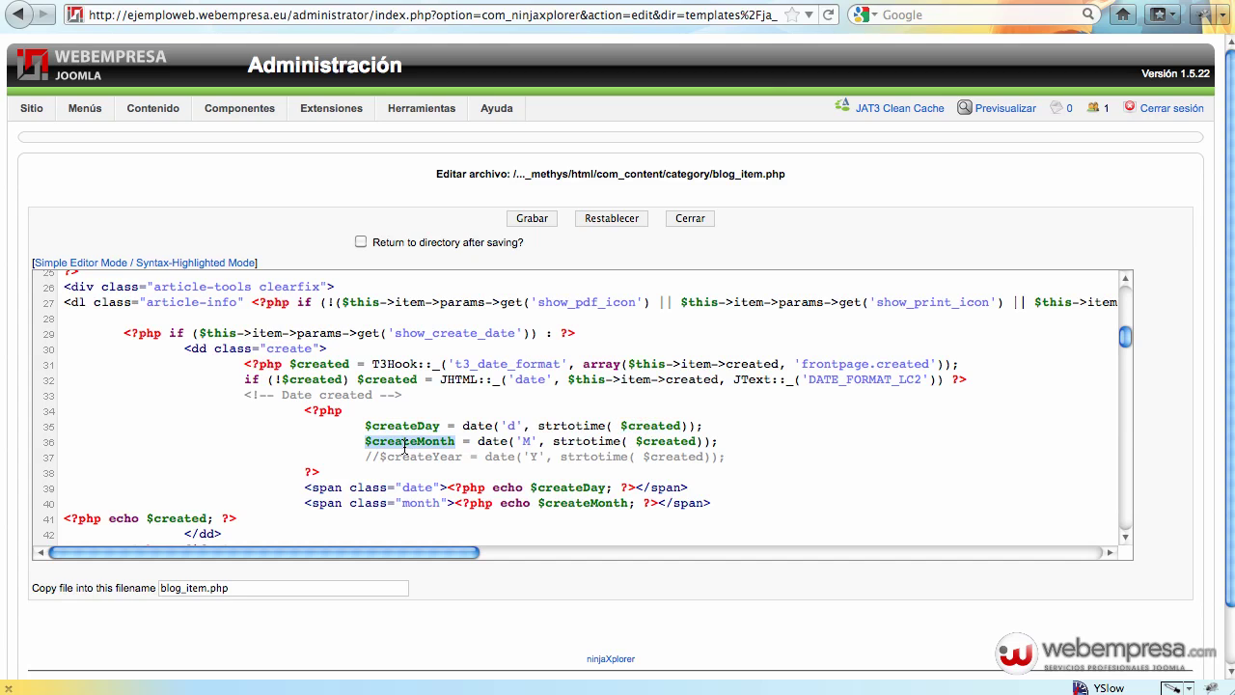
pyautogui.doubleClick(656, 442)
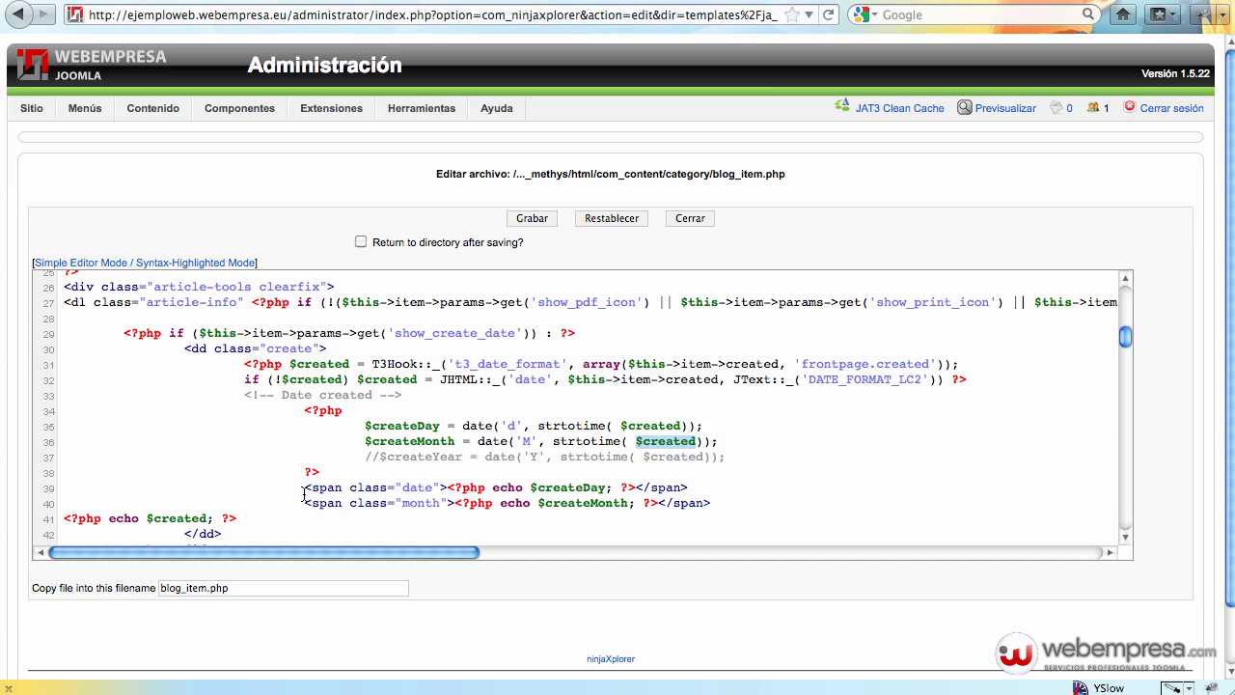
pyautogui.moveTo(305, 490); pyautogui.dragTo(743, 504)
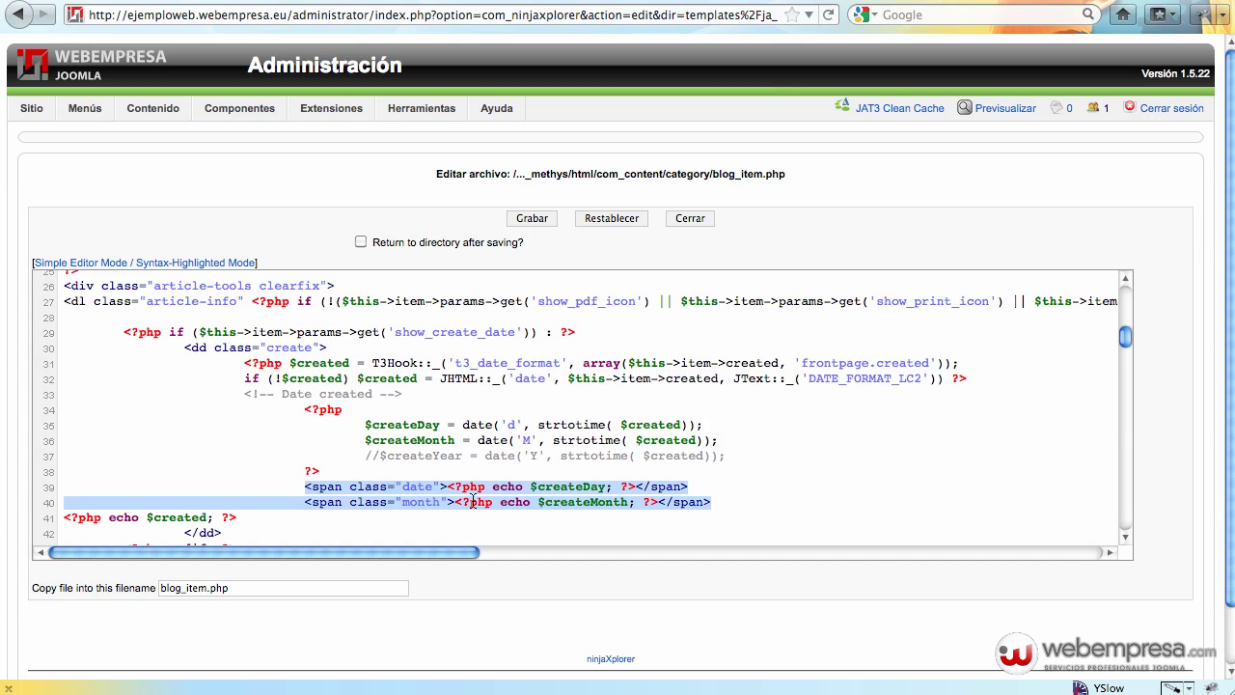
pyautogui.doubleClick(413, 488)
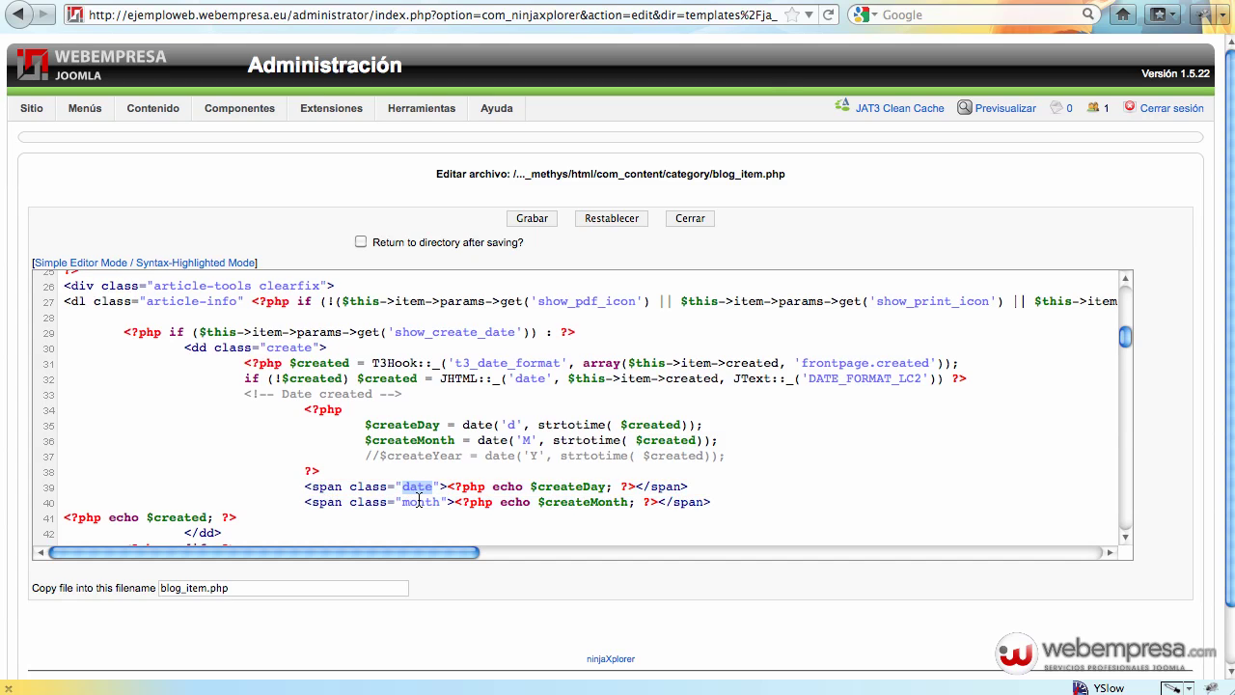
pyautogui.doubleClick(419, 502)
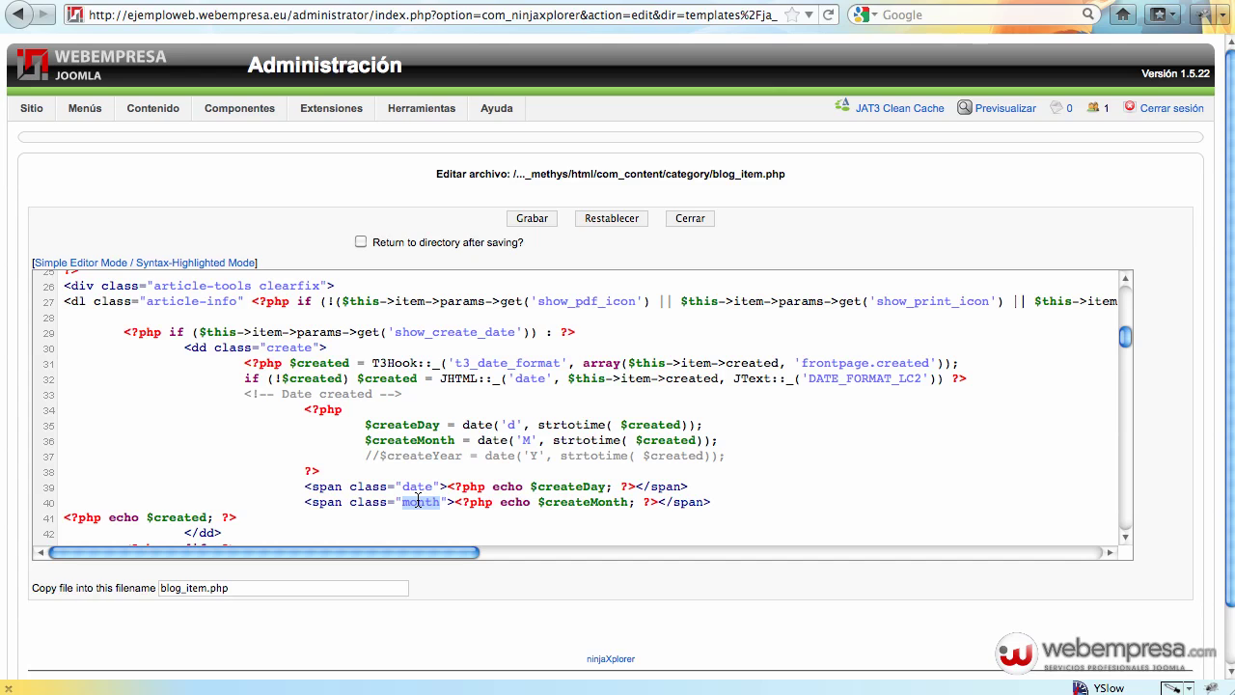
# Examine the strtotime call for $createDay and the DATE_FORMAT_LC2 constant used to format $created.
pyautogui.doubleClick(566, 427)
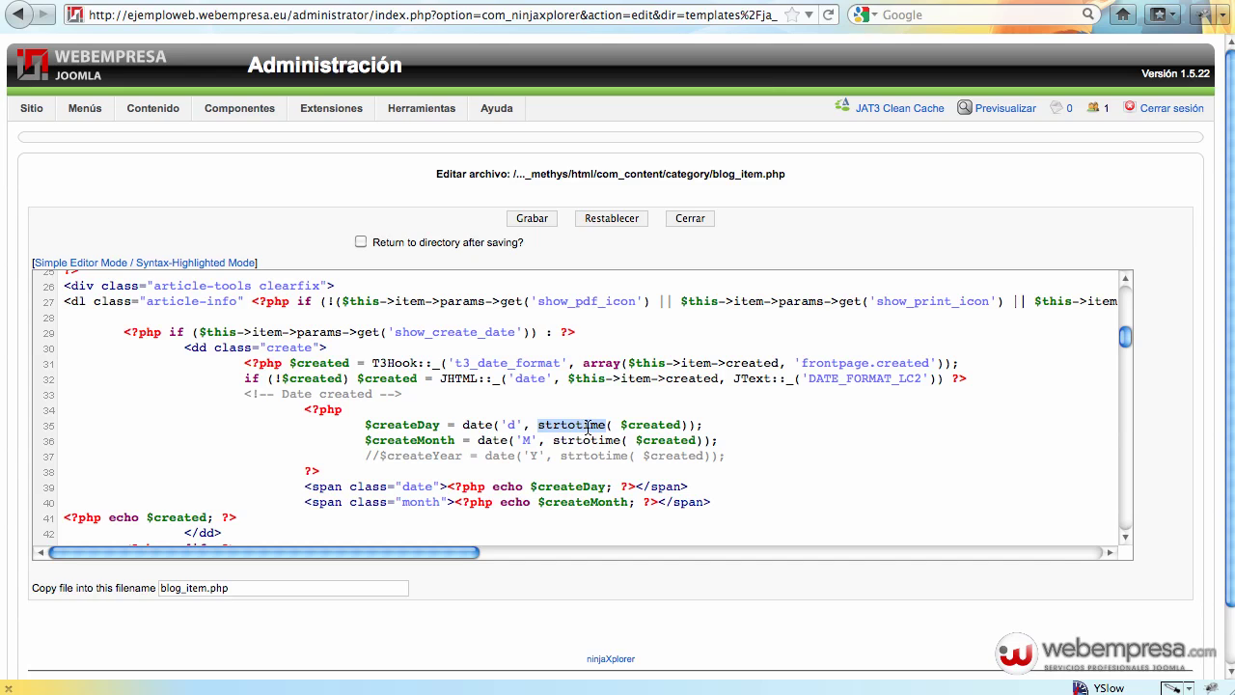
pyautogui.doubleClick(857, 378)
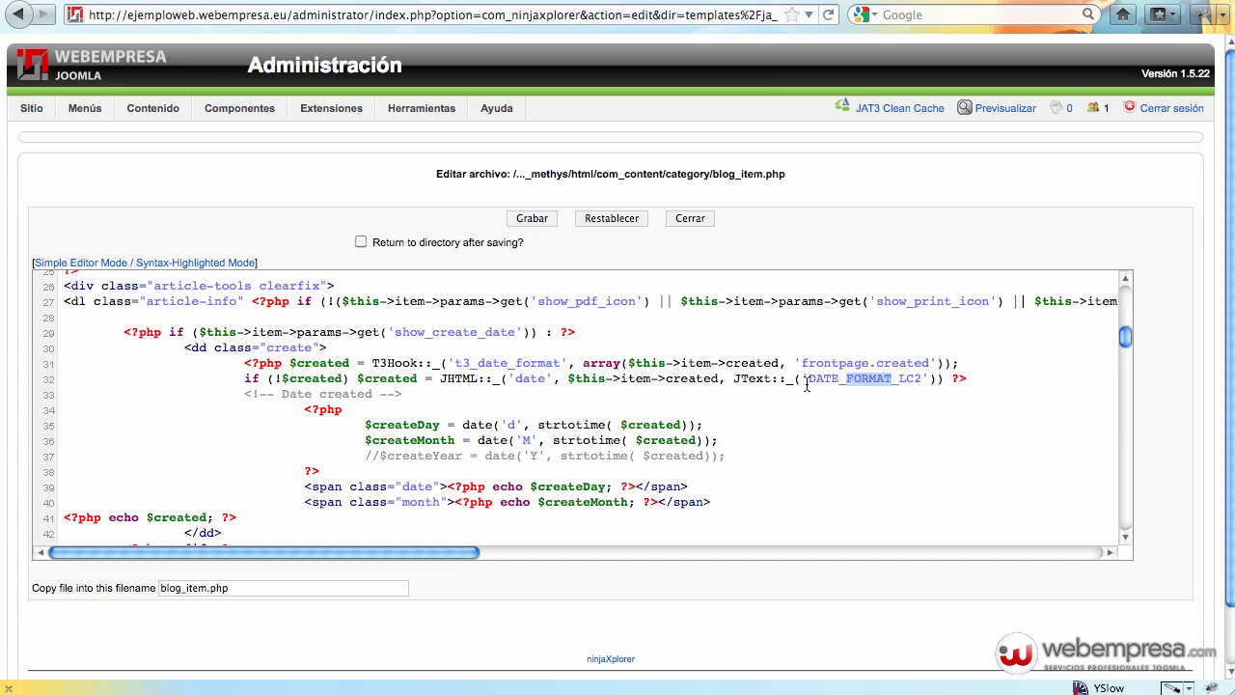
pyautogui.moveTo(917, 378); pyautogui.dragTo(823, 378)
# On the site, open the first Noticias entry through Leer más, inspect its date's weekday and month wording, and go back.
pyautogui.click(328, 1)
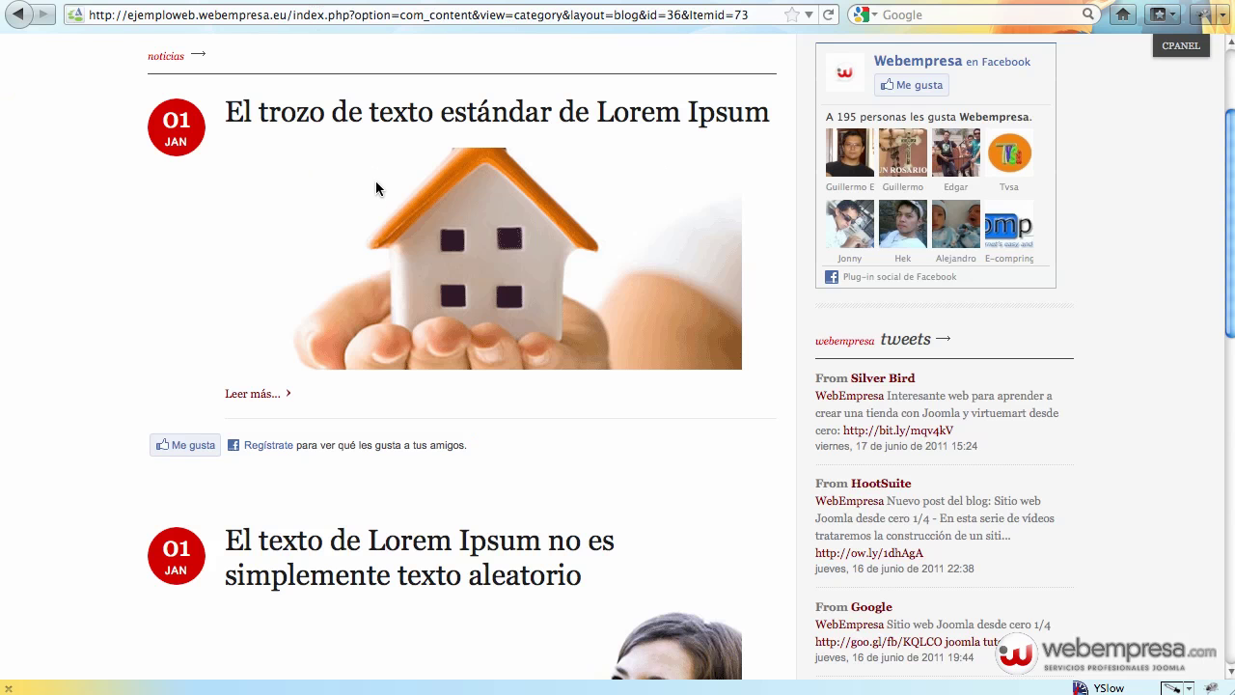
pyautogui.click(261, 395)
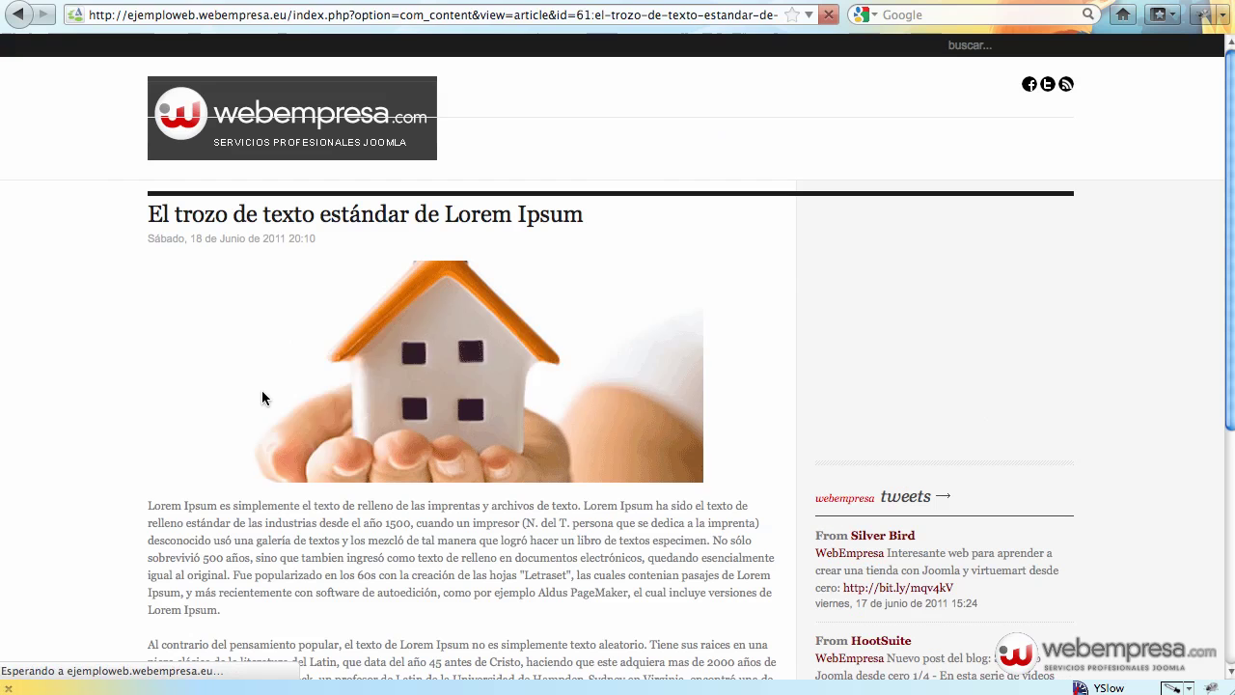
pyautogui.doubleClick(169, 244)
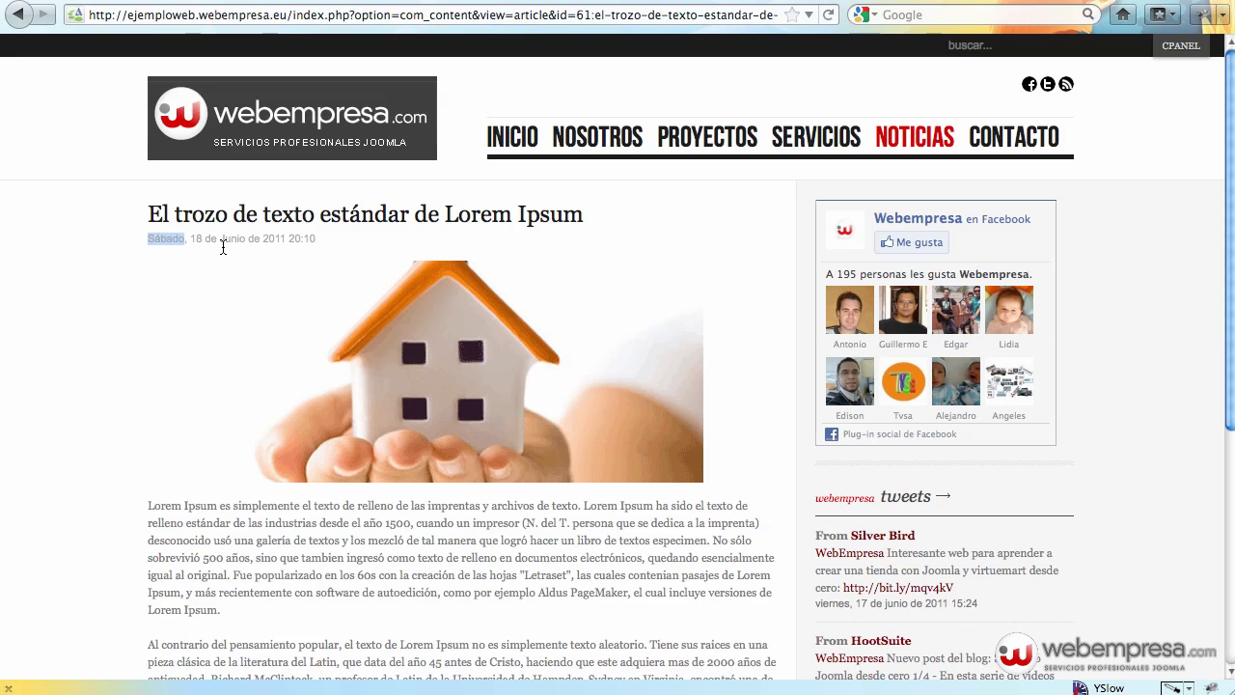
pyautogui.doubleClick(229, 245)
pyautogui.click(18, 14)
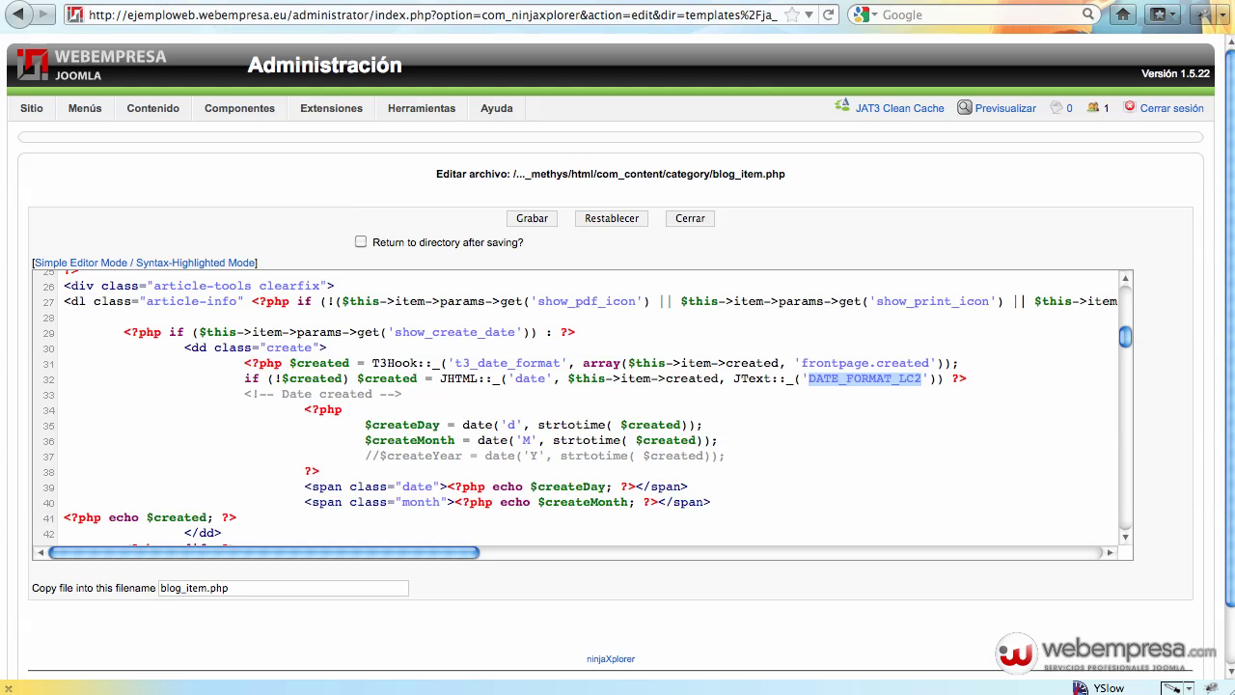
# Back in blog_item.php, trace the strtotime argument $created to the DATE_FORMAT_LC2 format and highlight that constant.
pyautogui.doubleClick(568, 424)
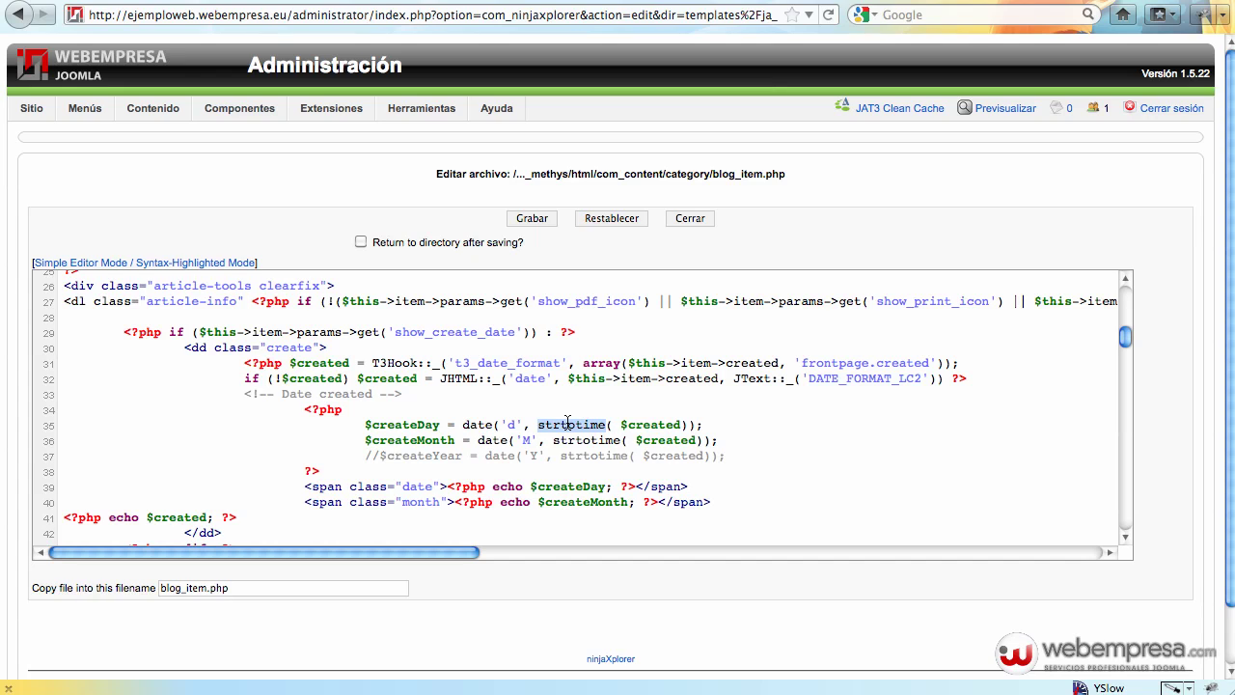
pyautogui.doubleClick(646, 424)
pyautogui.doubleClick(883, 378)
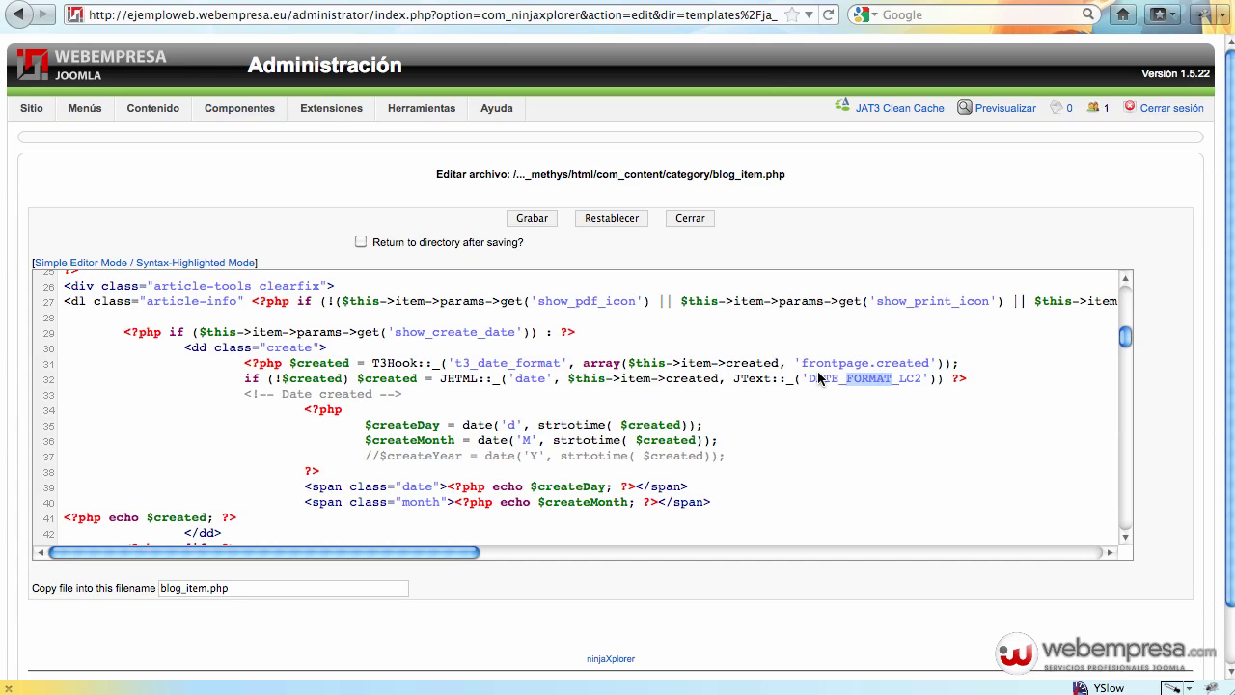
pyautogui.moveTo(809, 378); pyautogui.dragTo(924, 379)
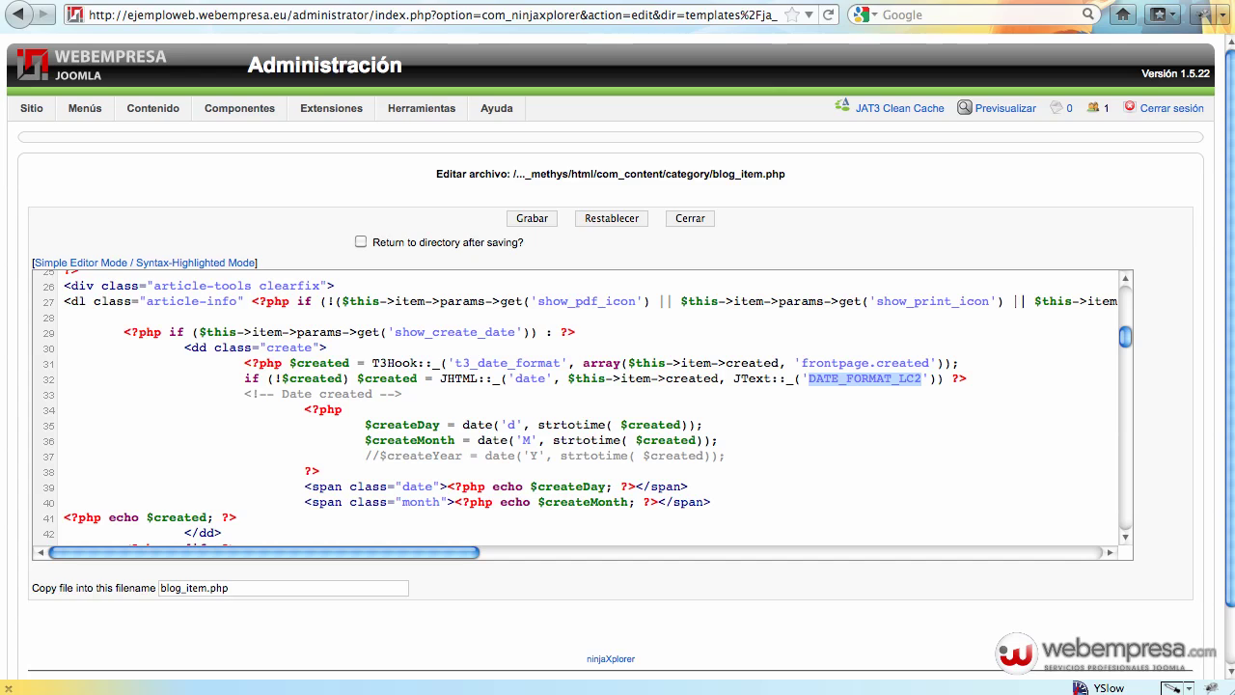
# Replace DATE_FORMAT_LC2 in the $created line of blog_item.php with the format string %Y-%M-%D and save the file.
pyautogui.write('%Y-%')
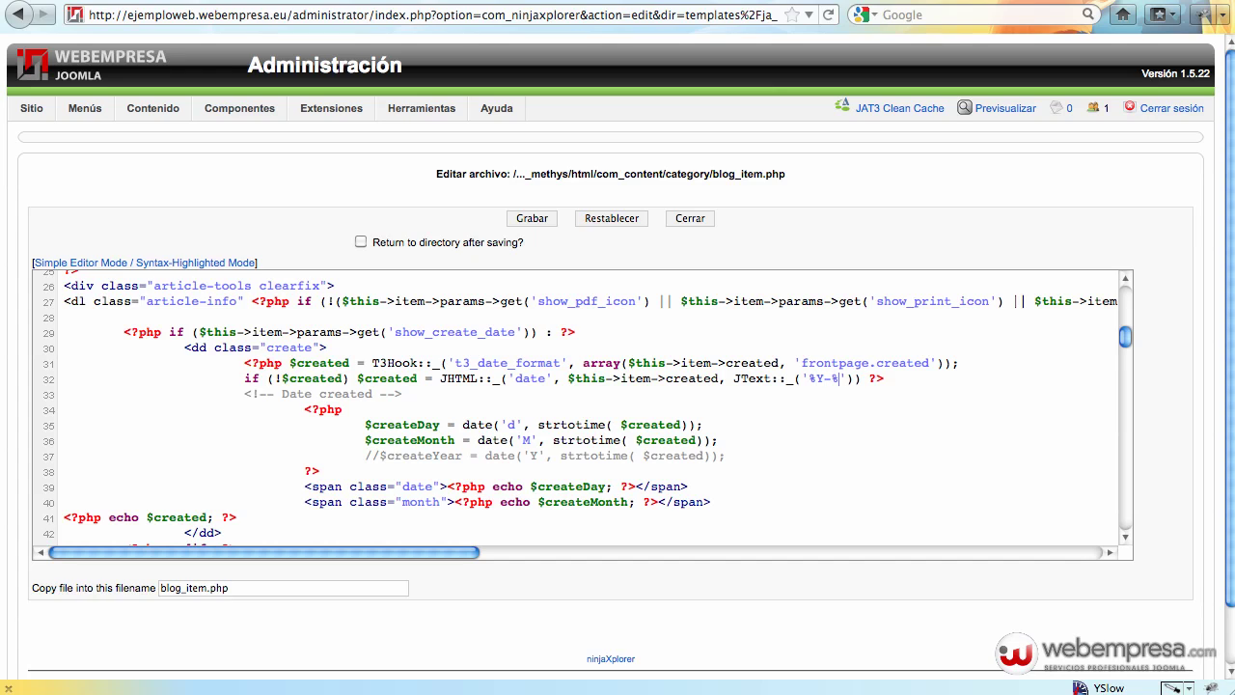
pyautogui.write('M-%D')
pyautogui.doubleClick(564, 425)
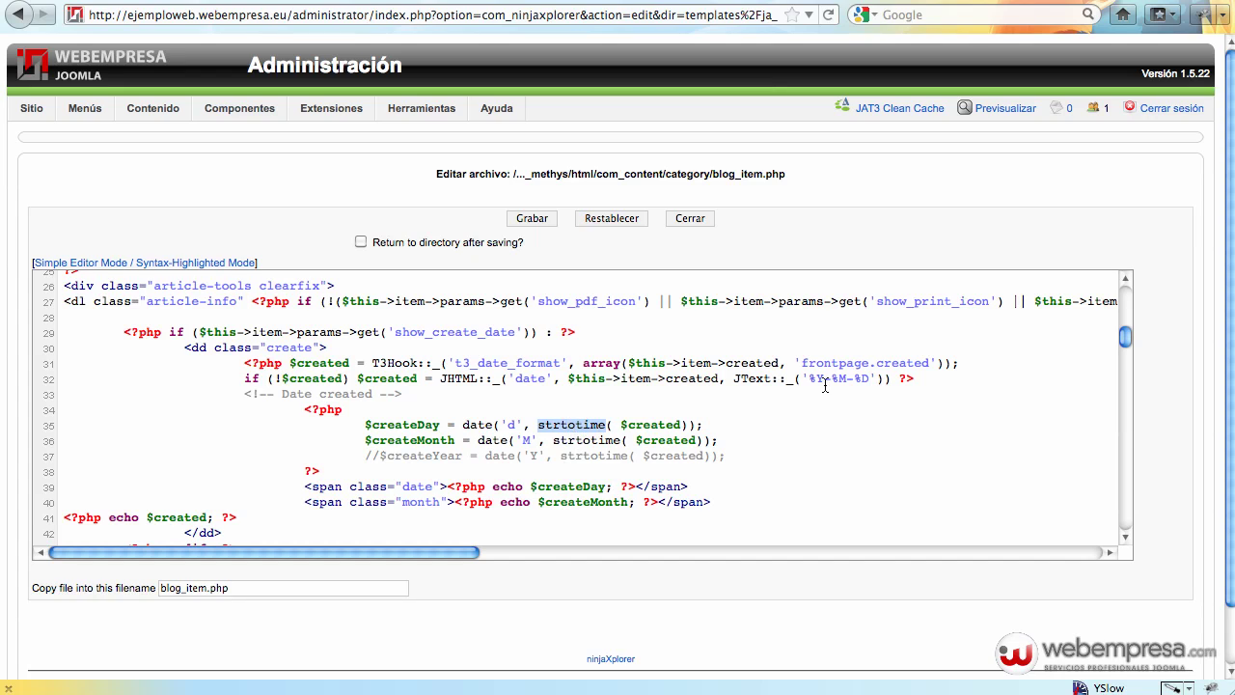
pyautogui.moveTo(814, 379); pyautogui.dragTo(867, 378)
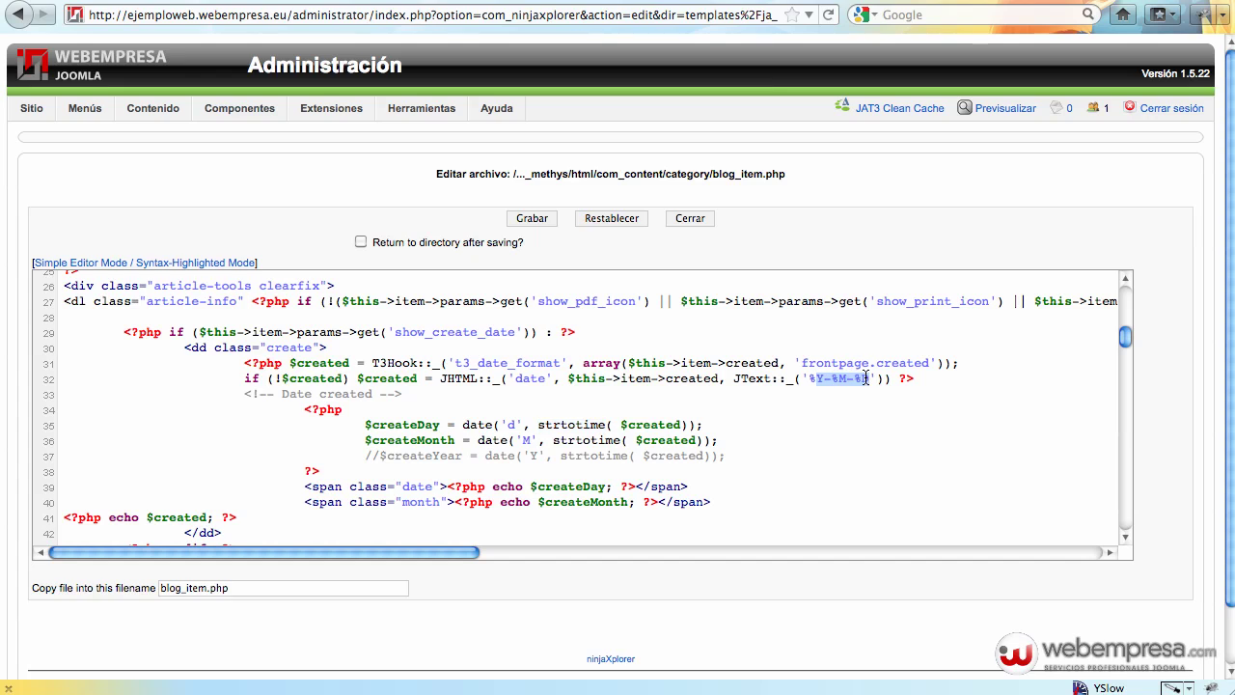
pyautogui.click(819, 380)
pyautogui.click(533, 218)
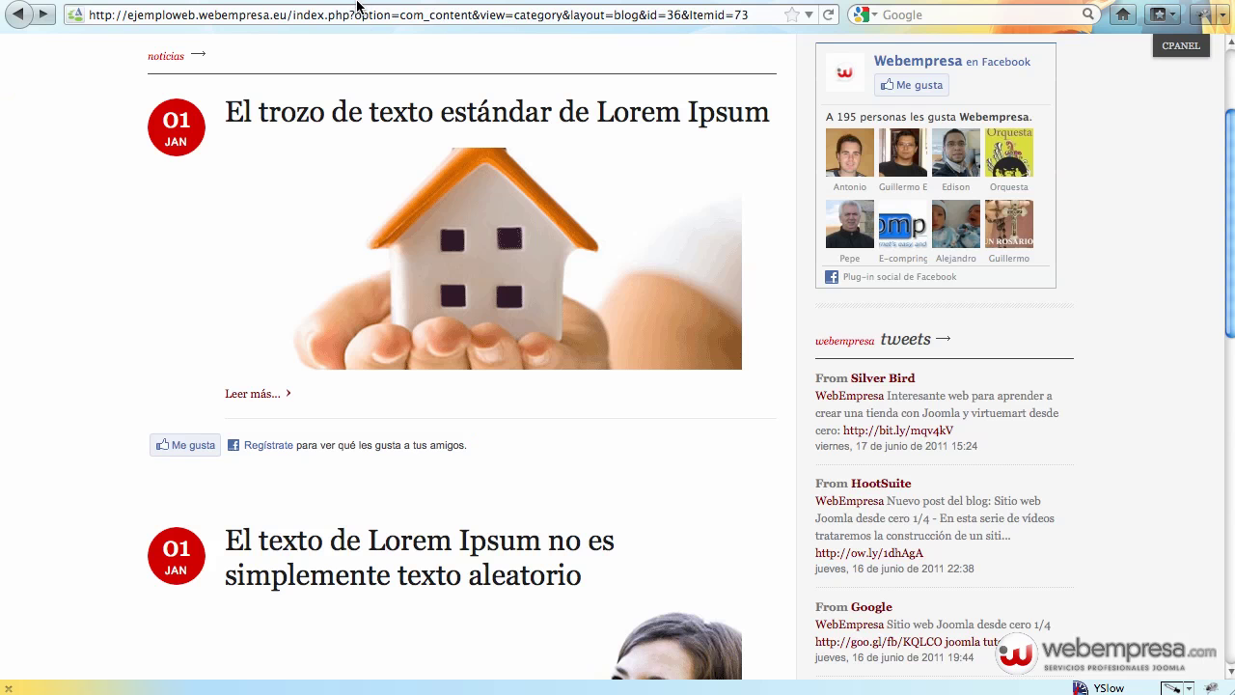
# Reload the site's Noticias blog page and check the date badge of each entry.
pyautogui.click(358, 9)
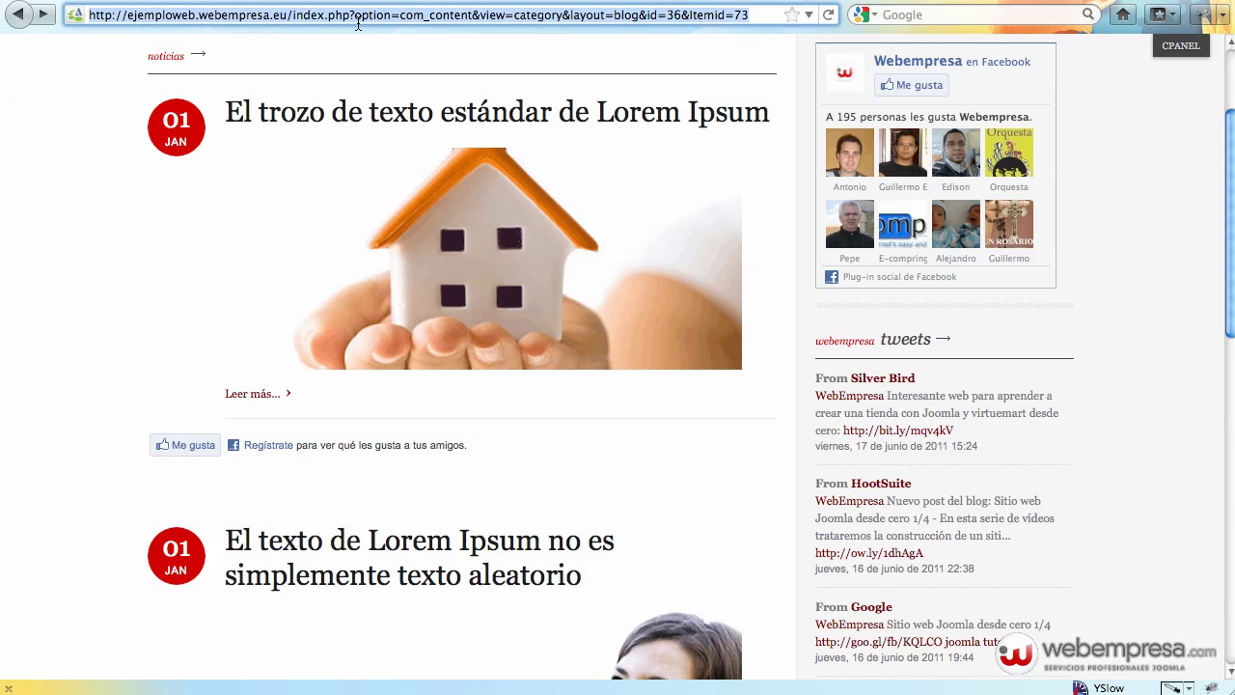
pyautogui.press('Return')
pyautogui.press('Tab')
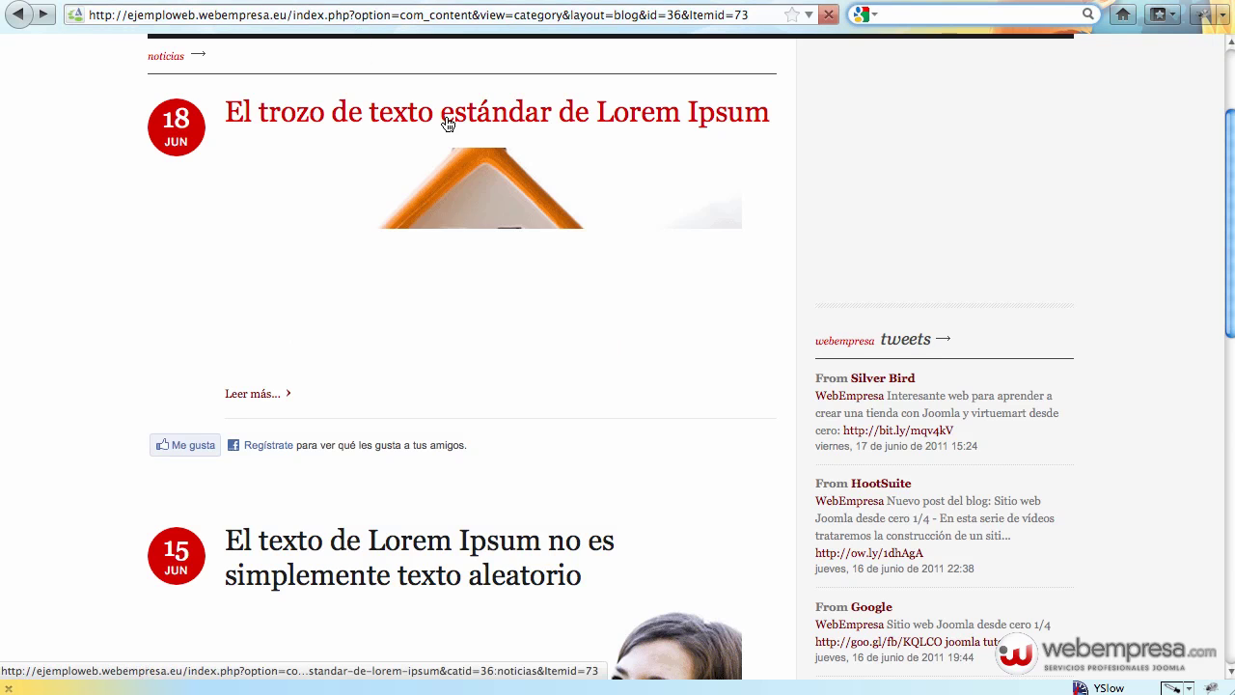
pyautogui.scroll(-5, 445, 121)
pyautogui.scroll(-6, 445, 122)
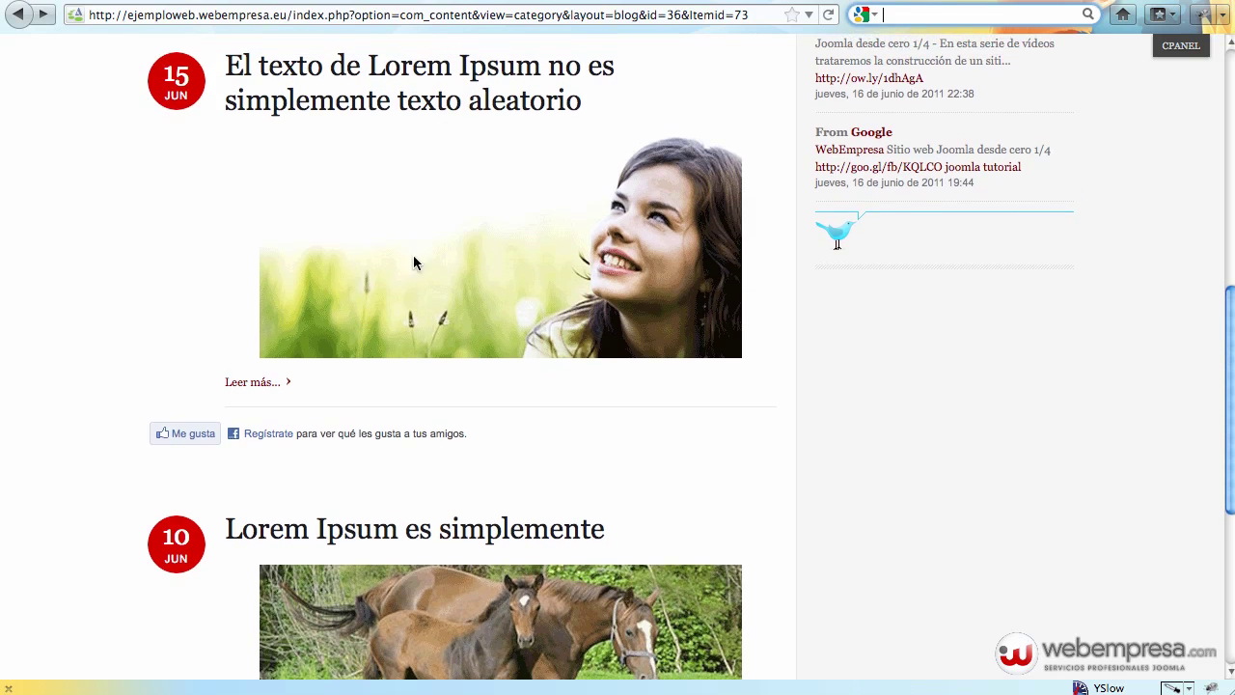
pyautogui.scroll(-6, 283, 458)
# Open the article "Lorem Ipsum es simplemente" and check the creation date under its title.
pyautogui.click(261, 582)
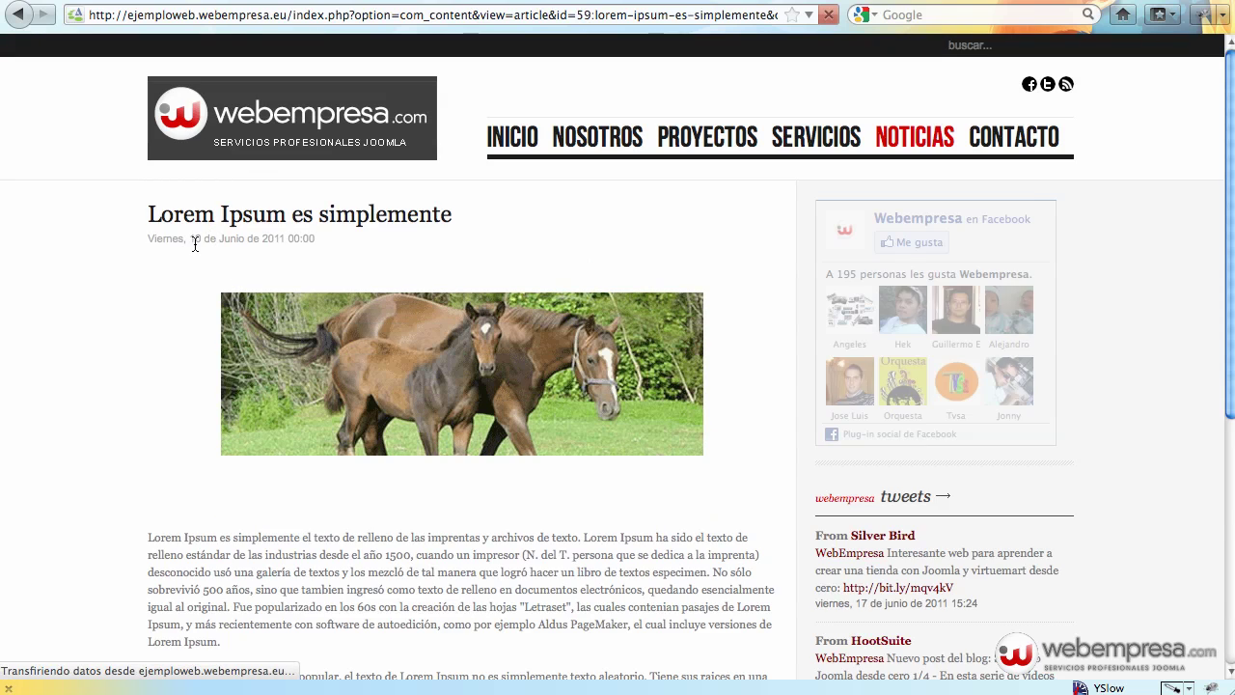
pyautogui.moveTo(194, 242); pyautogui.dragTo(243, 241)
pyautogui.click(542, 213)
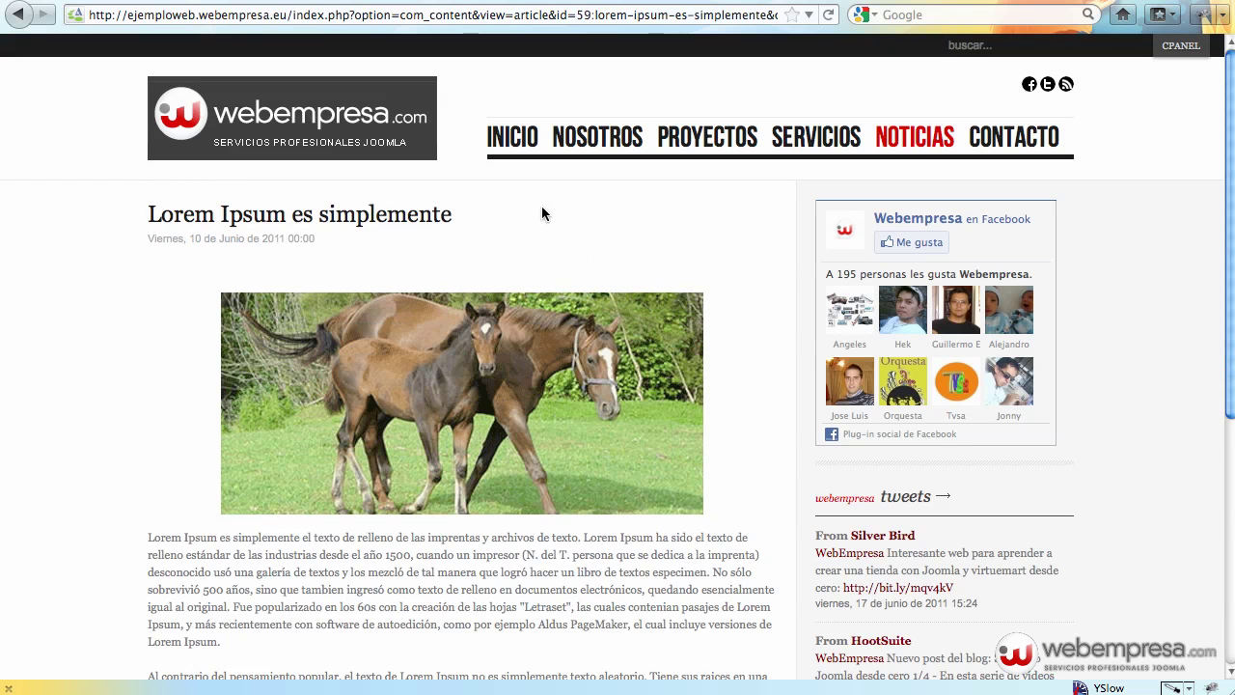
# Return to the Noticias blog, open the Inicio page and inspect the content area below its slideshow.
pyautogui.click(905, 152)
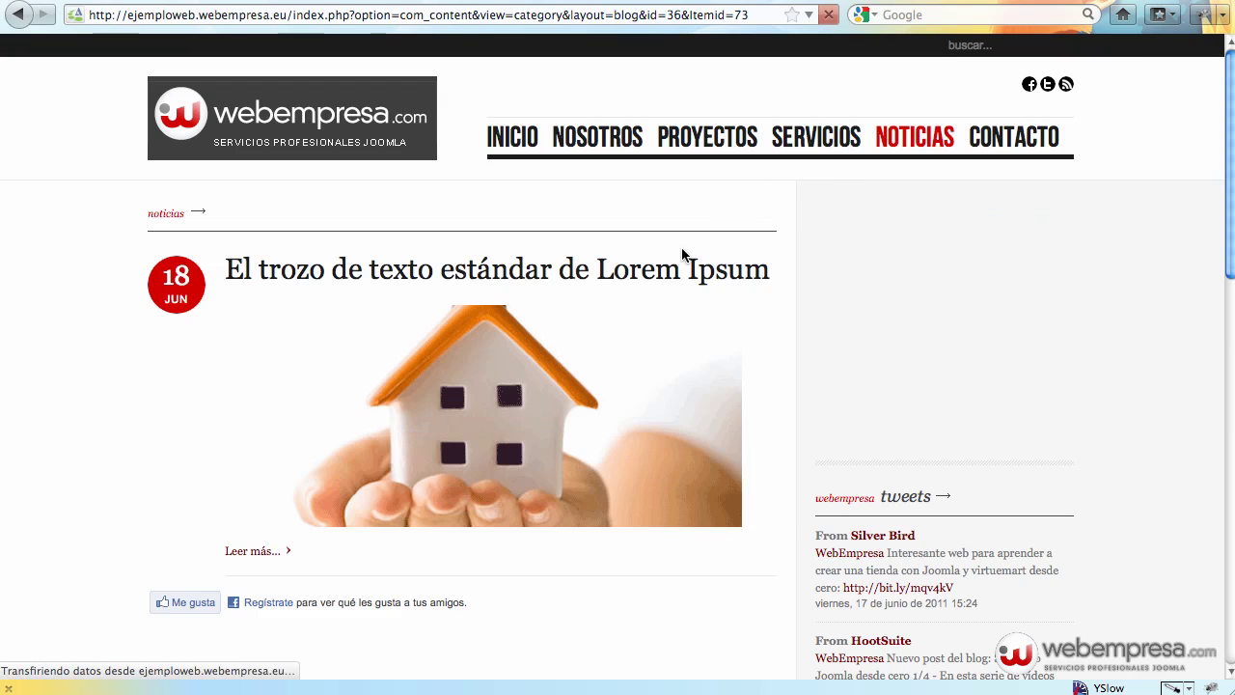
pyautogui.click(512, 143)
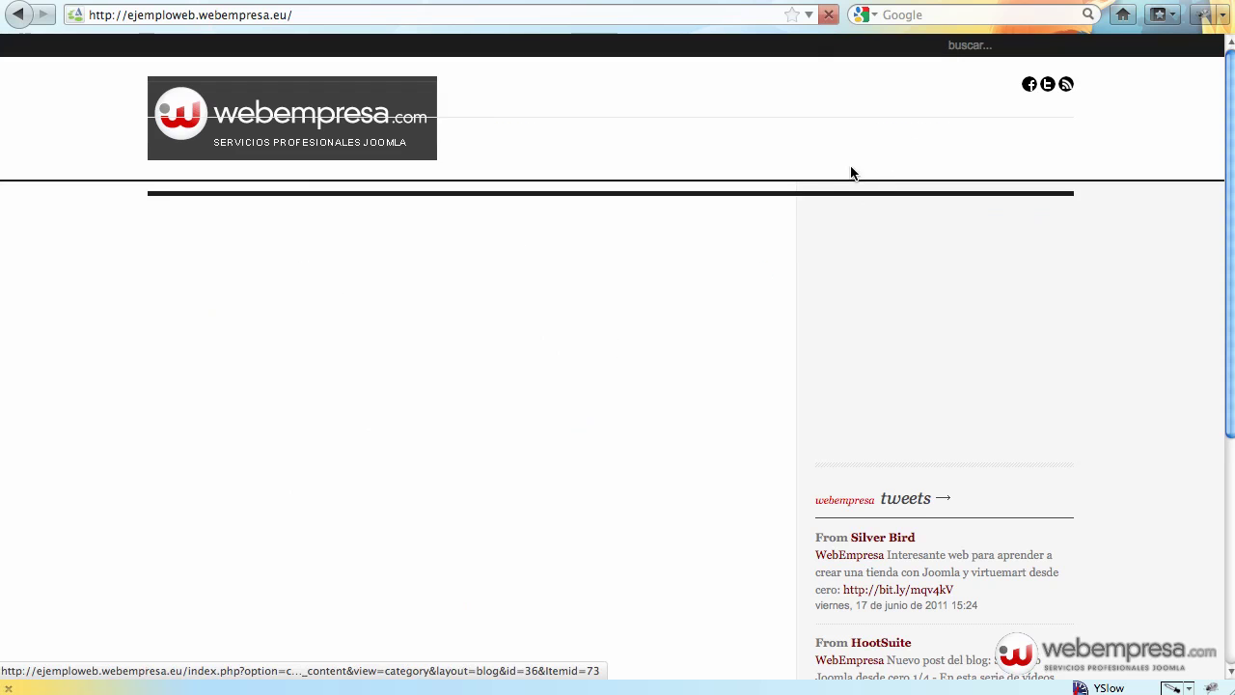
pyautogui.scroll(-5, 782, 184)
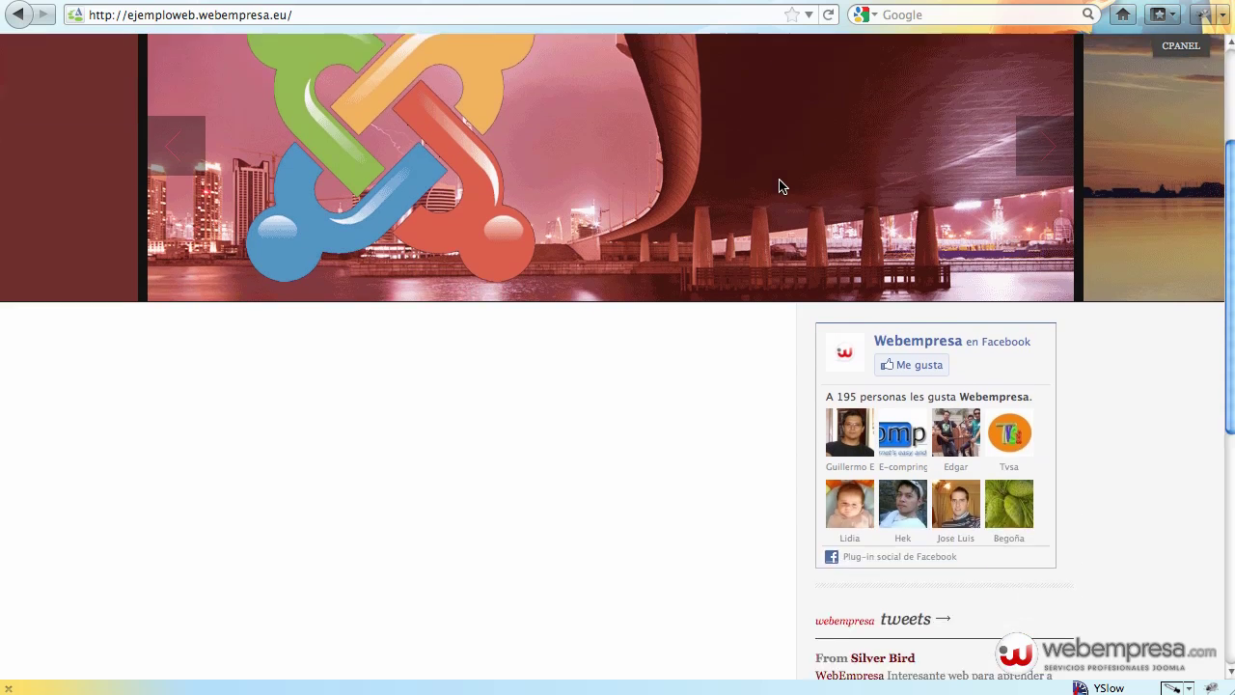
pyautogui.scroll(5, 781, 183)
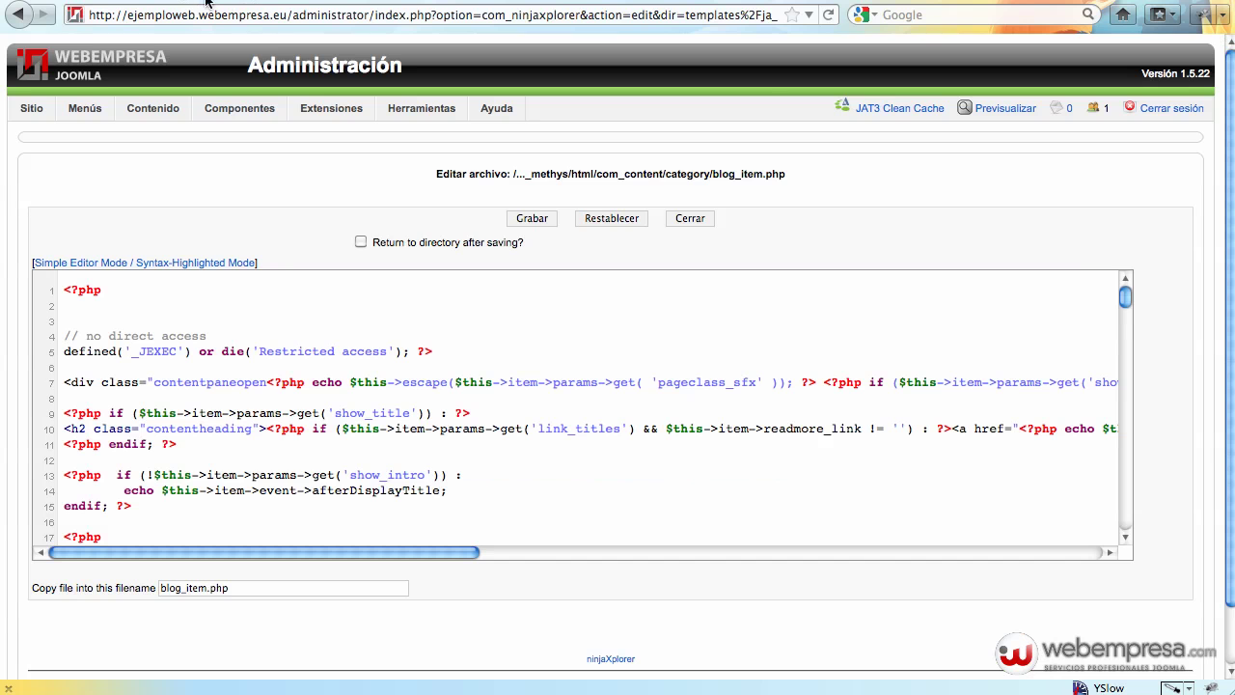
# In the administrator's article manager, feature "El texto de Lorem Ipsum no es simplemente texto aleatorio" on the home page.
pyautogui.moveTo(227, 113)
pyautogui.moveTo(154, 113)
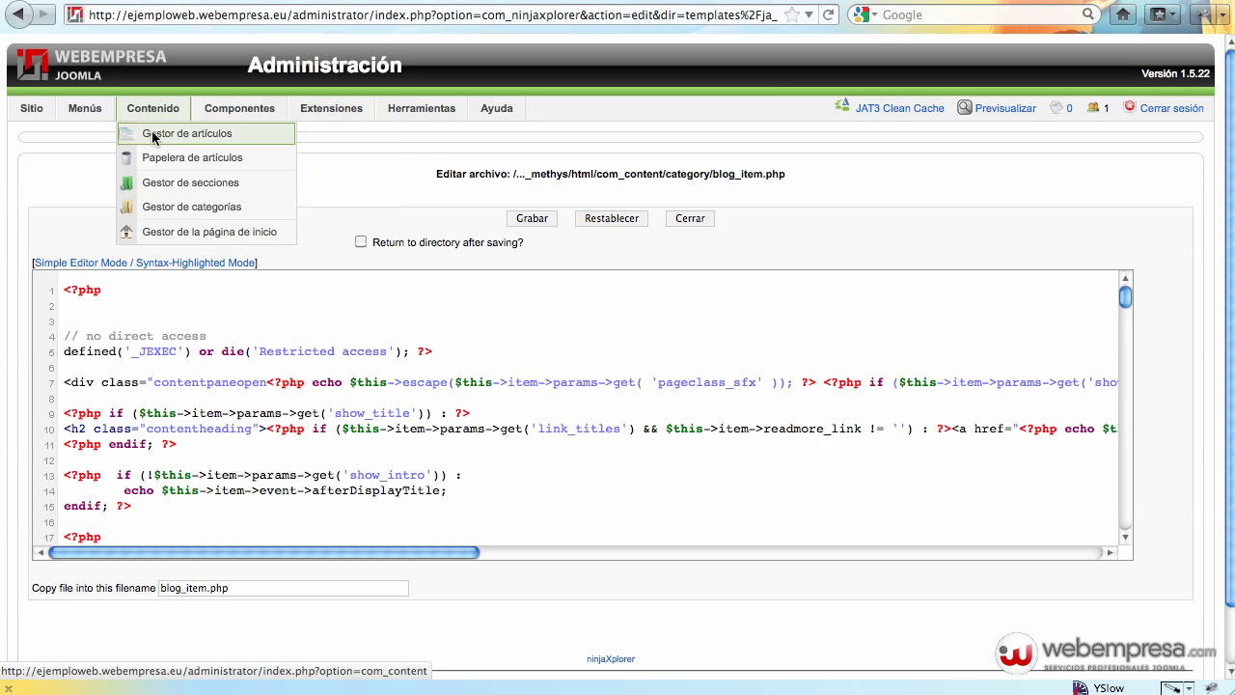
pyautogui.click(152, 136)
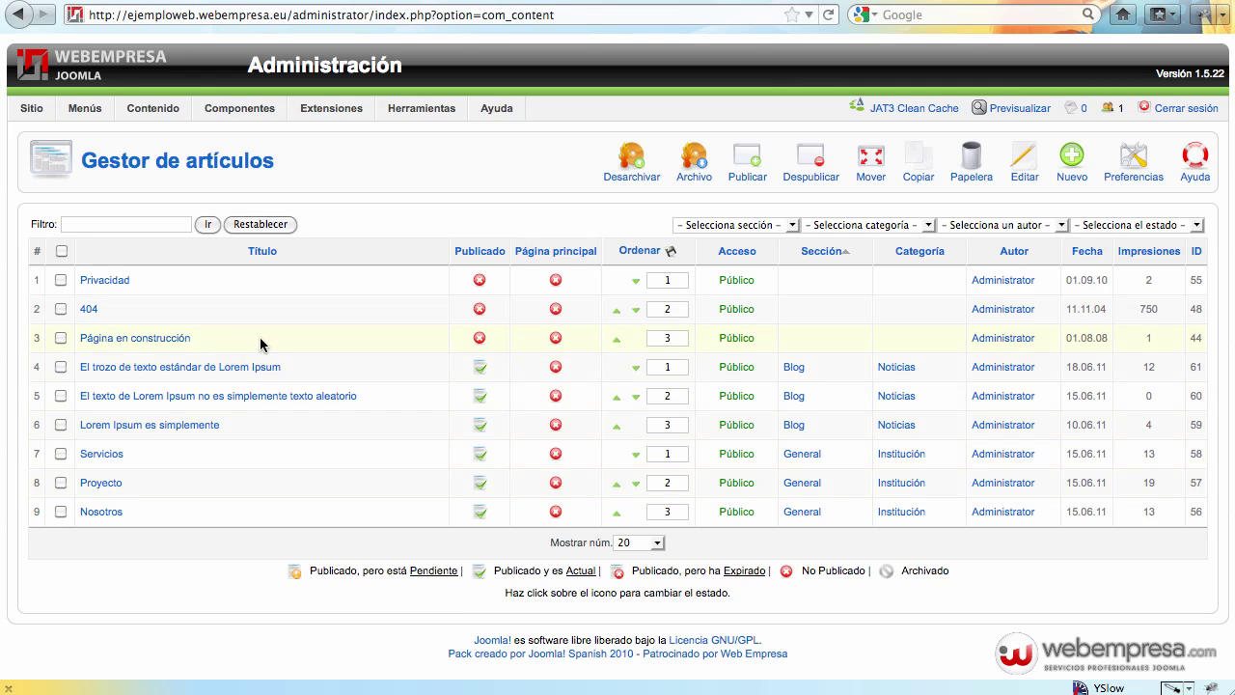
pyautogui.click(556, 396)
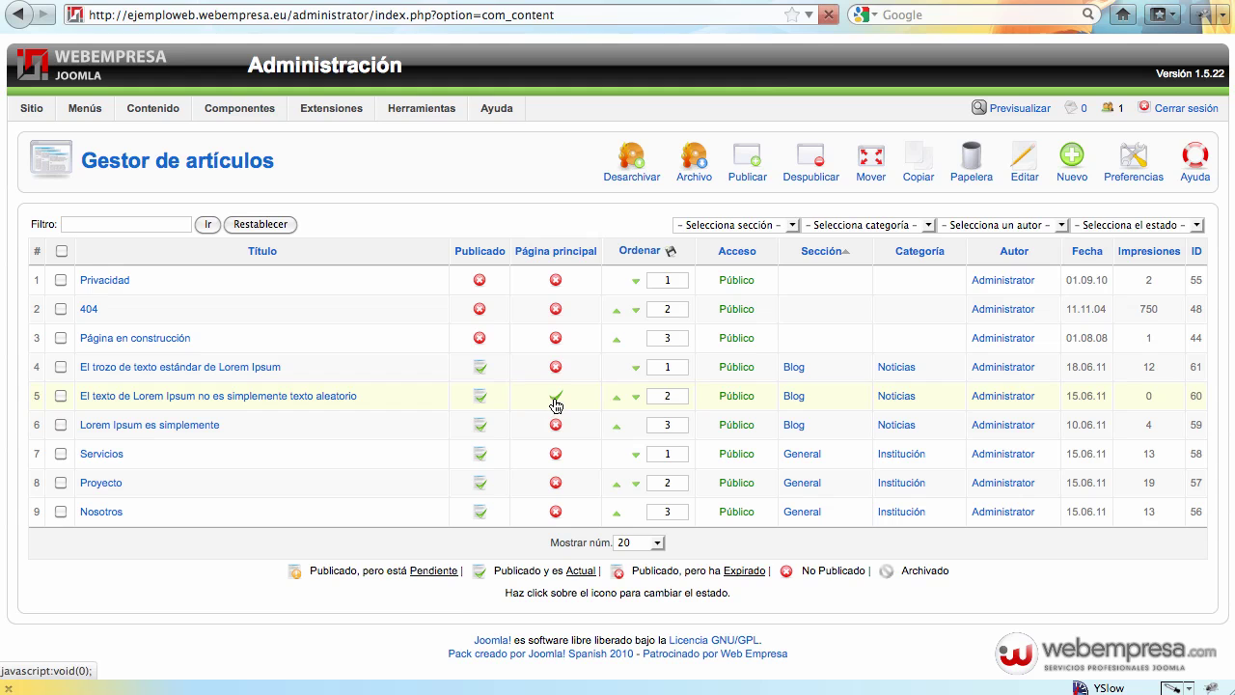
pyautogui.click(643, 395)
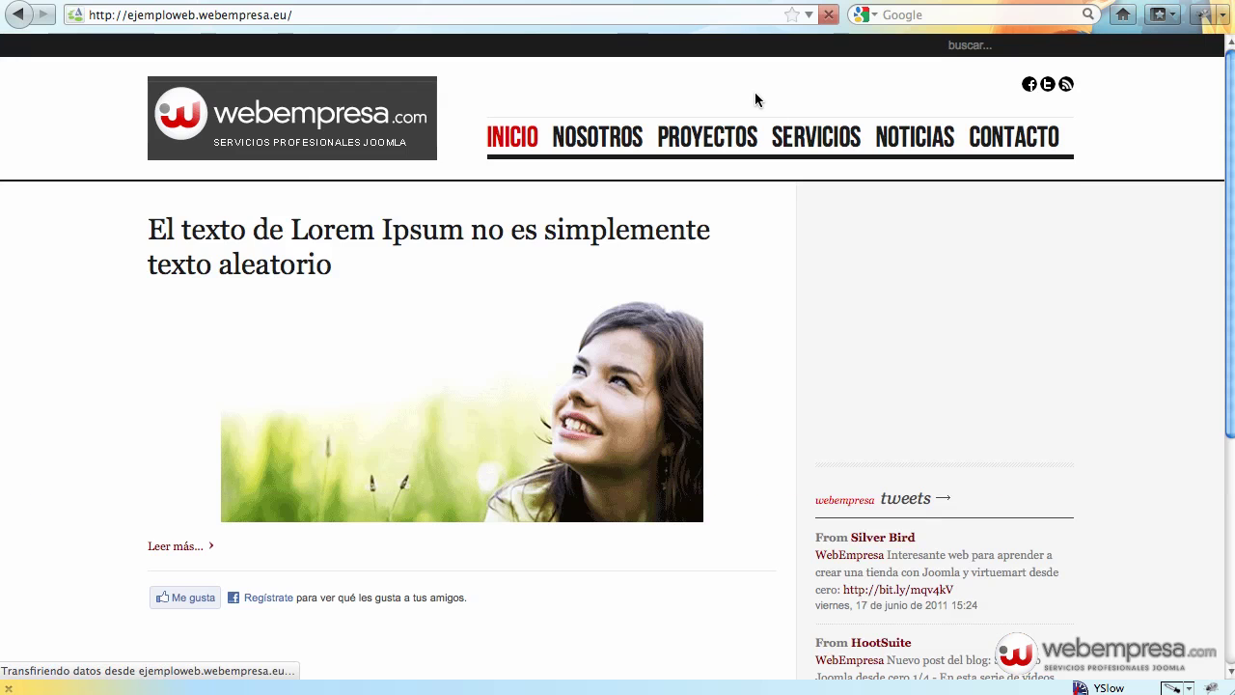
# View the featured article on the site's home page, checking its title and whether a date is shown.
pyautogui.scroll(-4, 660, 119)
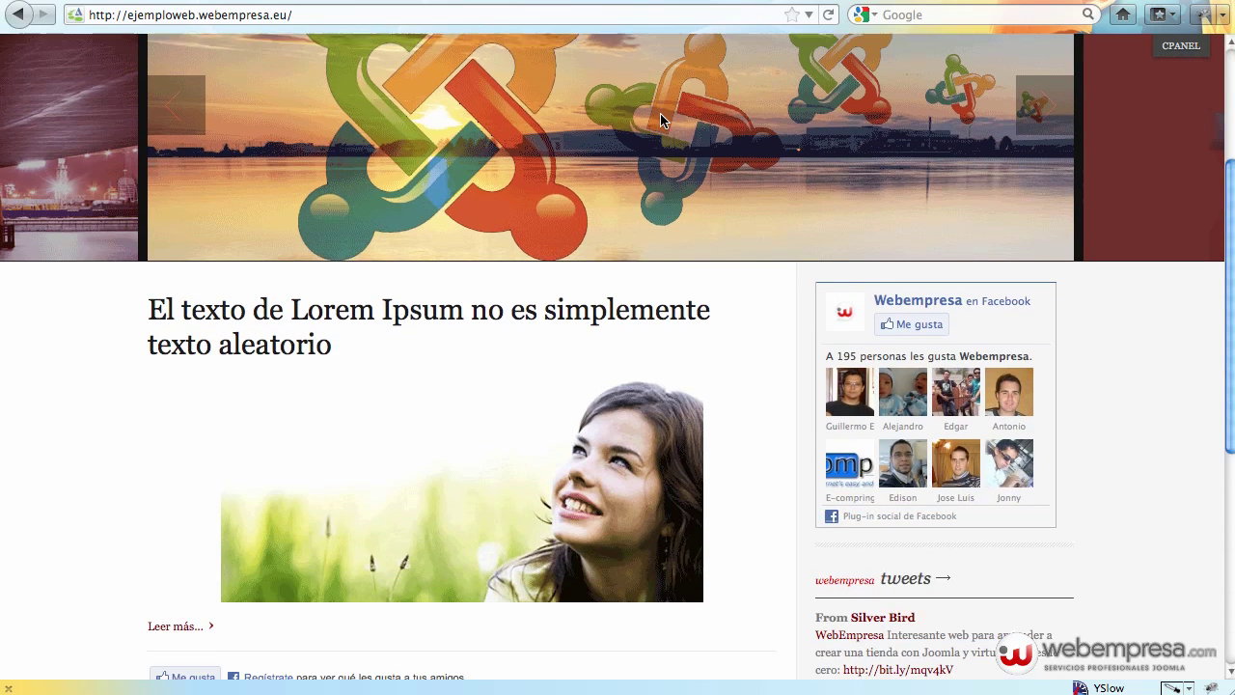
pyautogui.scroll(-7, 611, 296)
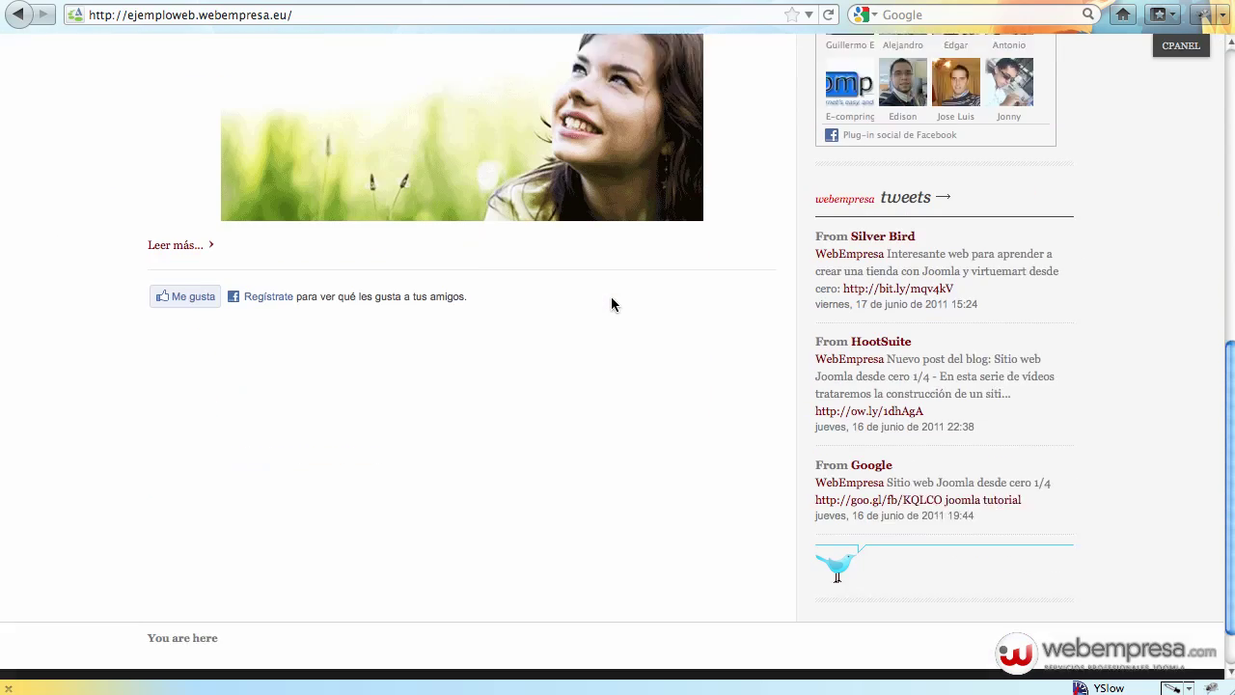
pyautogui.scroll(6, 610, 290)
pyautogui.scroll(2, 121, 337)
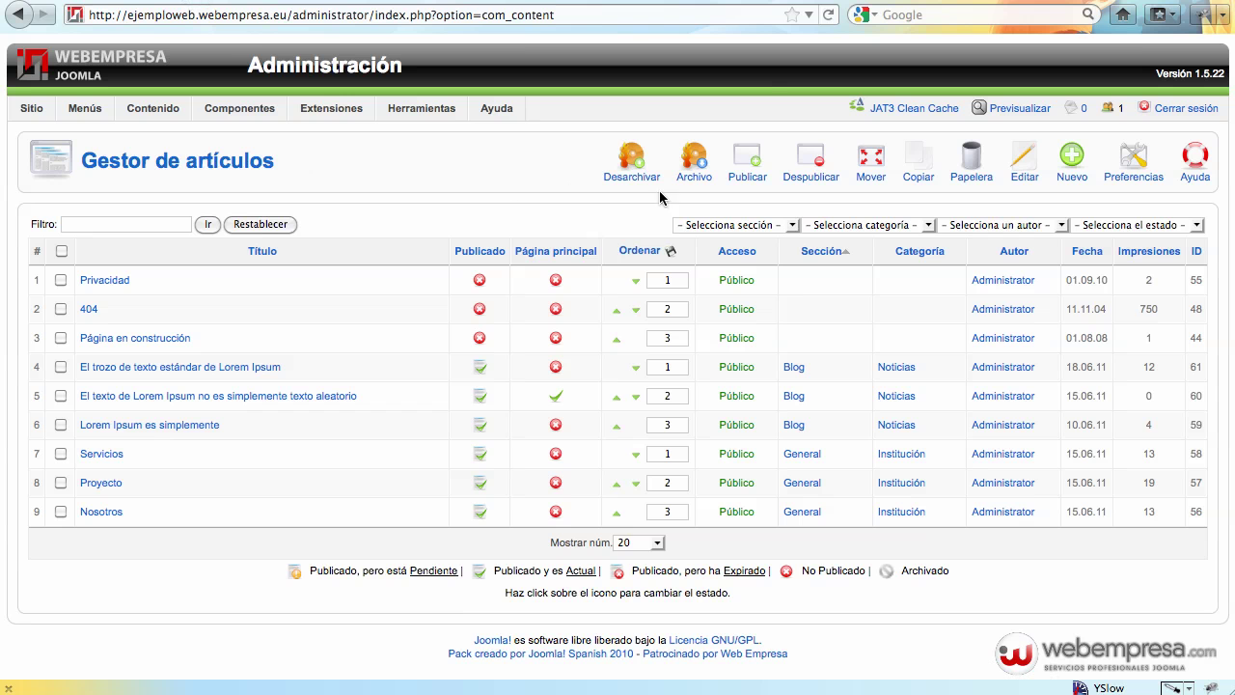
# In the administrator's menu manager, open the Inicio item of Menú principal for editing.
pyautogui.moveTo(85, 110)
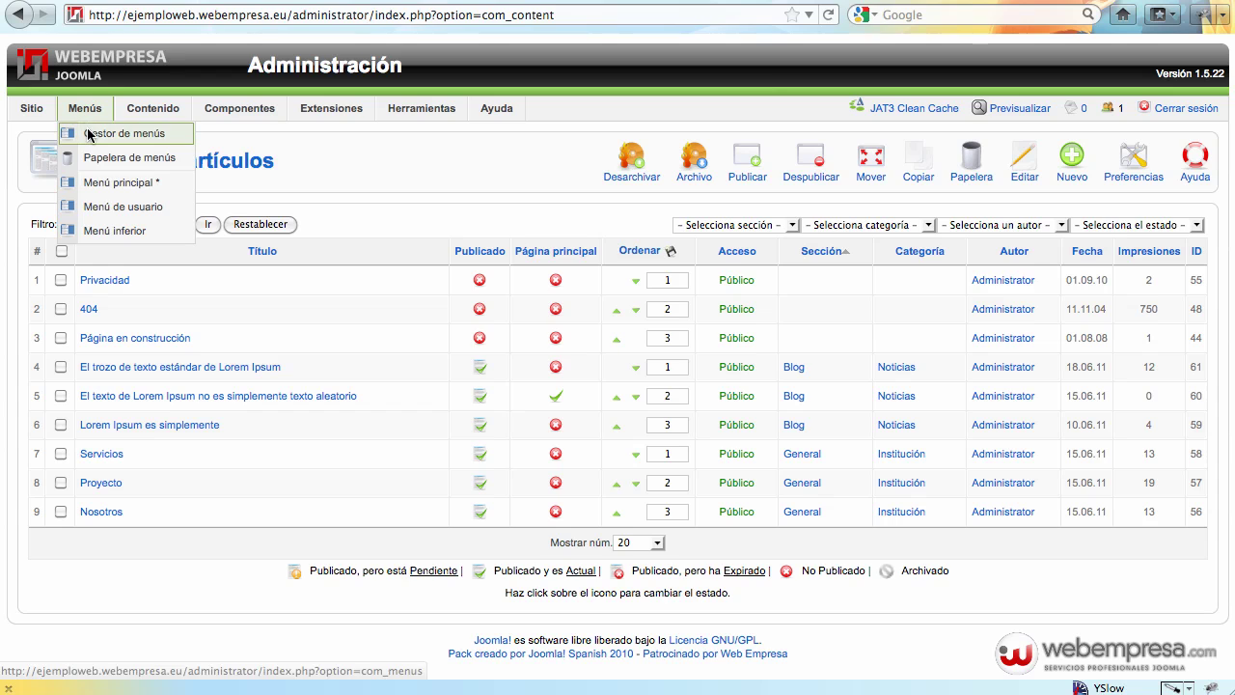
pyautogui.click(88, 134)
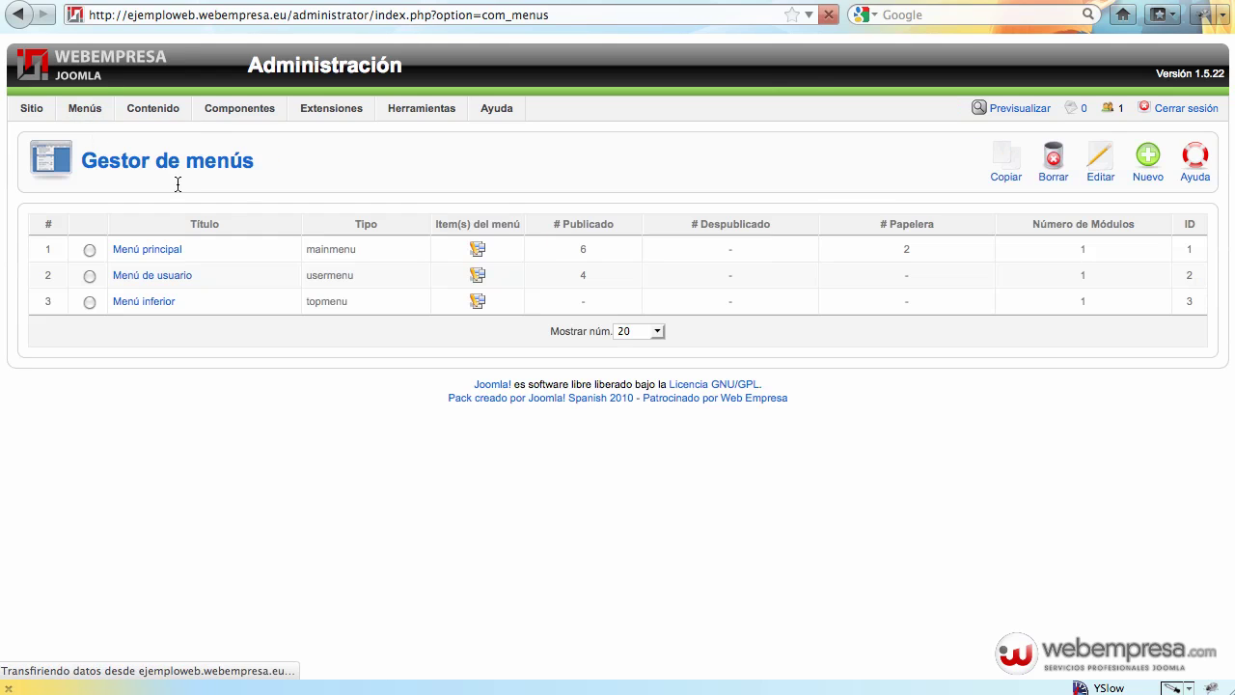
pyautogui.click(477, 249)
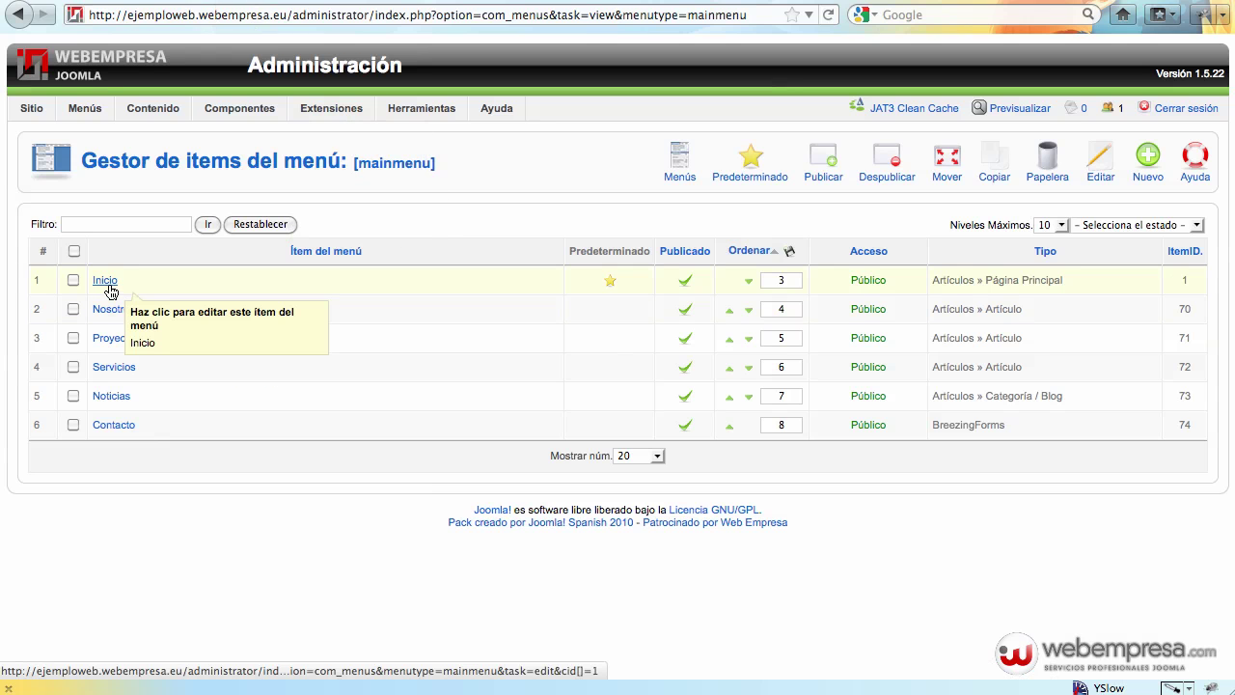
pyautogui.click(96, 281)
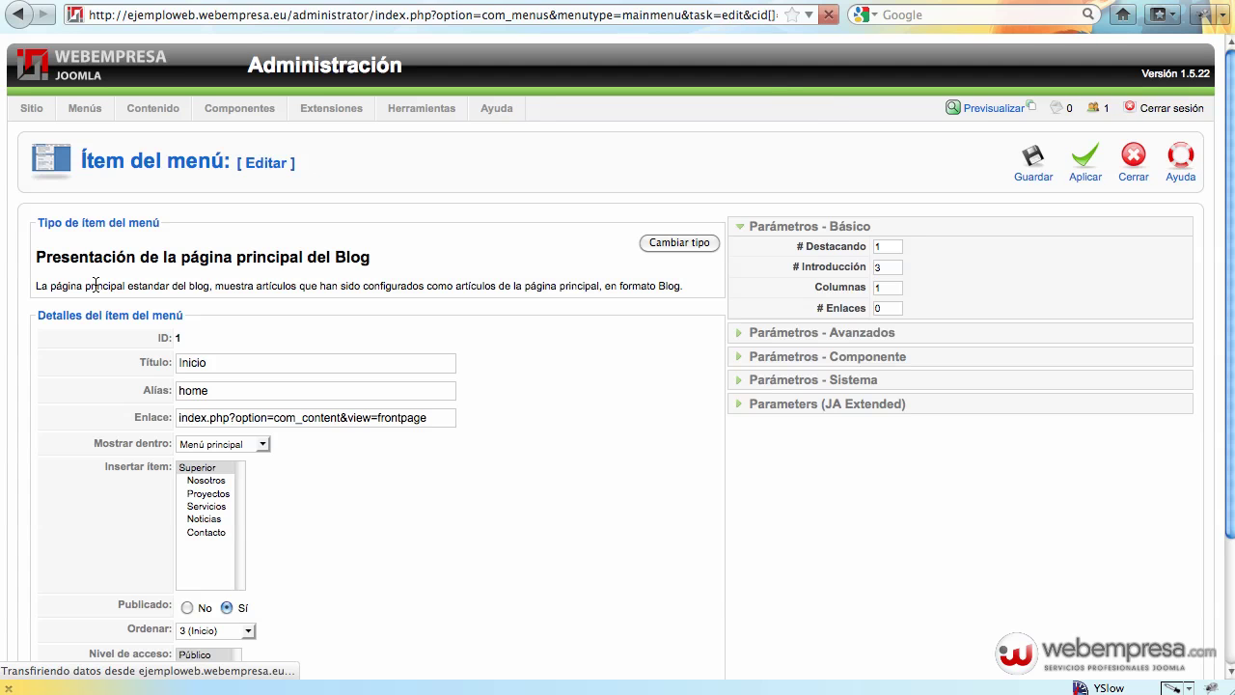
# In the Inicio item's component parameters, set Título enlazable to Sí and Muestra texto de introducción to Ocultar.
pyautogui.click(877, 364)
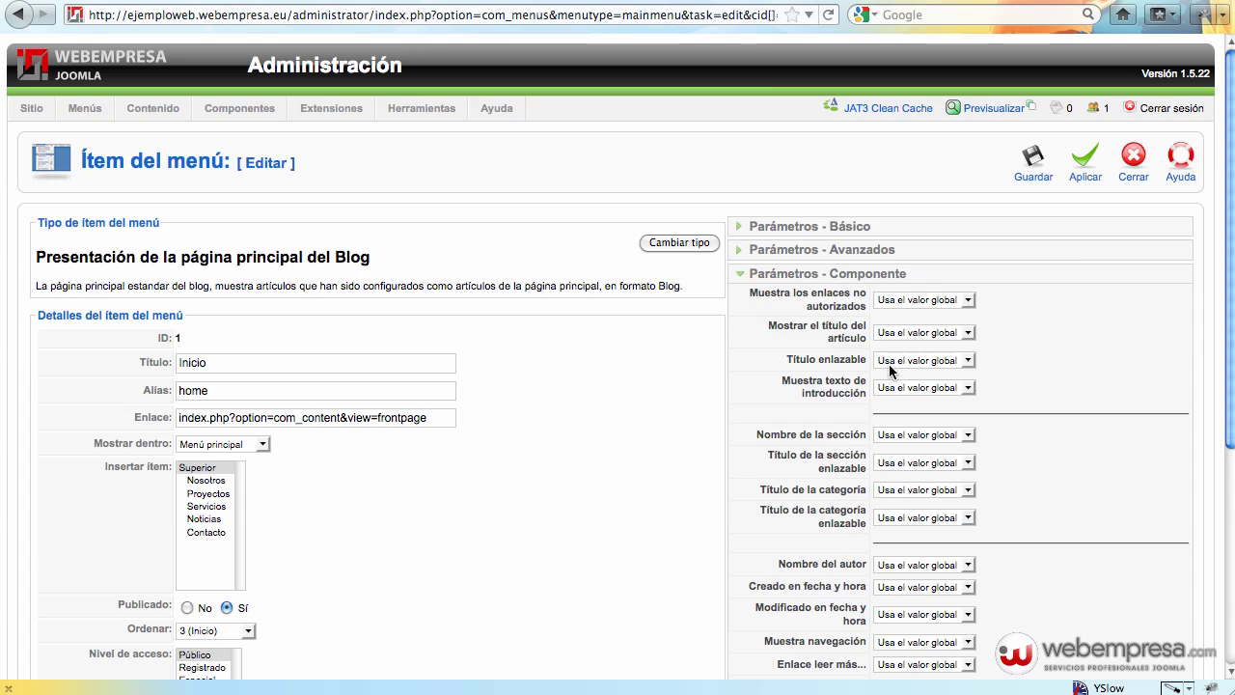
pyautogui.click(897, 363)
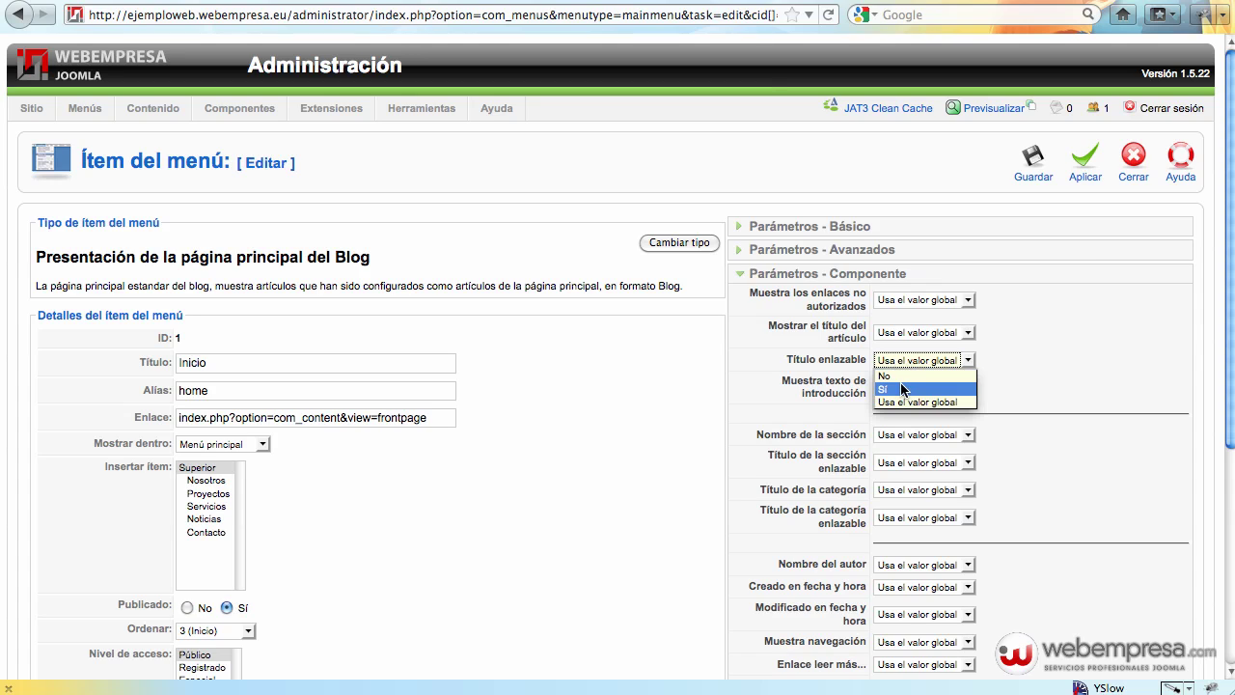
pyautogui.click(901, 389)
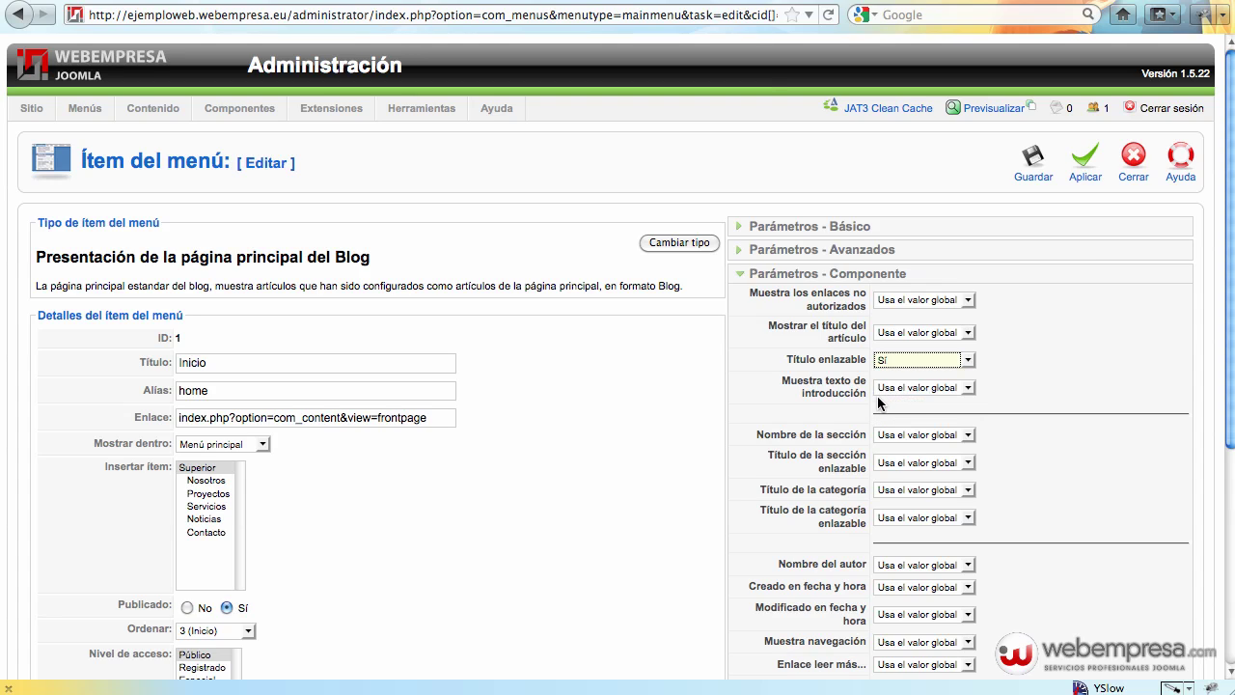
pyautogui.click(907, 389)
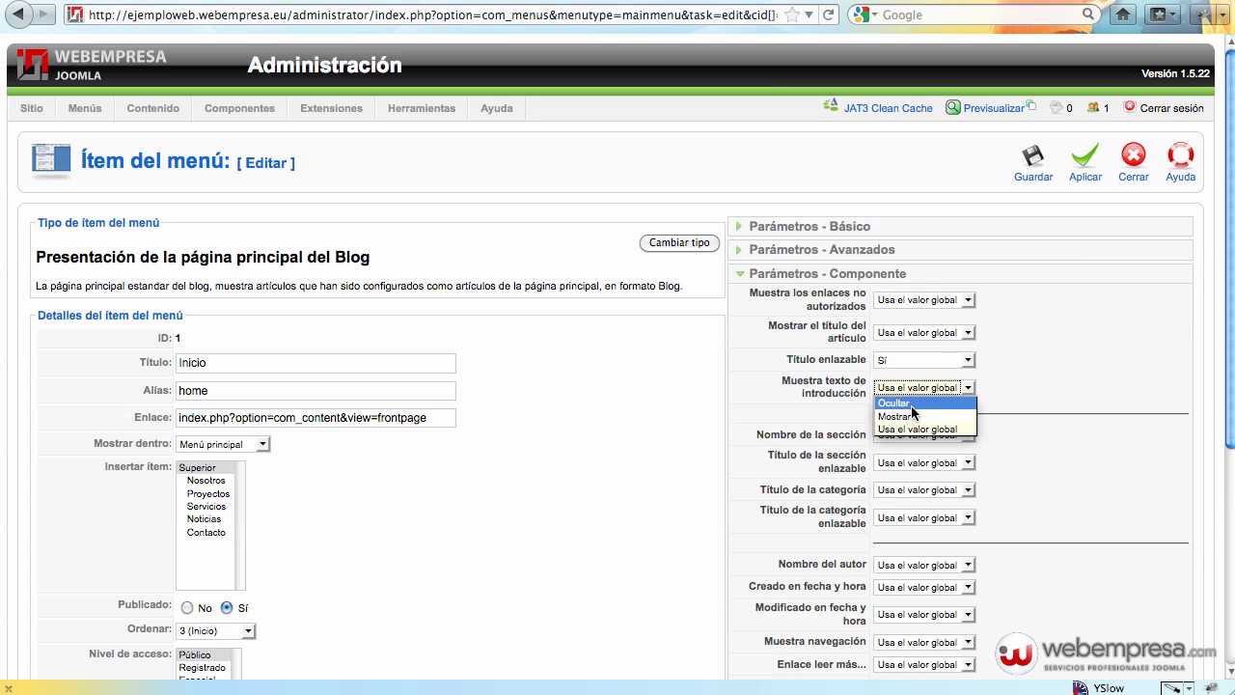
pyautogui.click(911, 405)
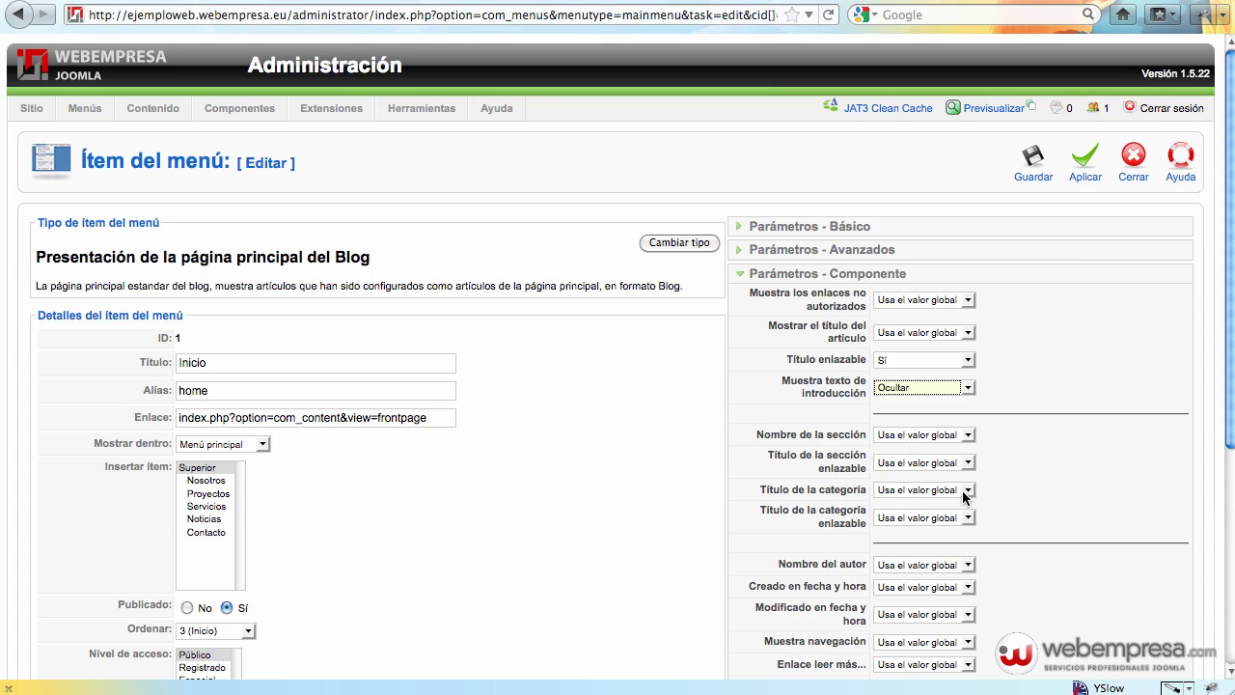
# Set Creado en fecha y hora to show the creation date for the Inicio item and save the menu item.
pyautogui.scroll(-3, 1062, 470)
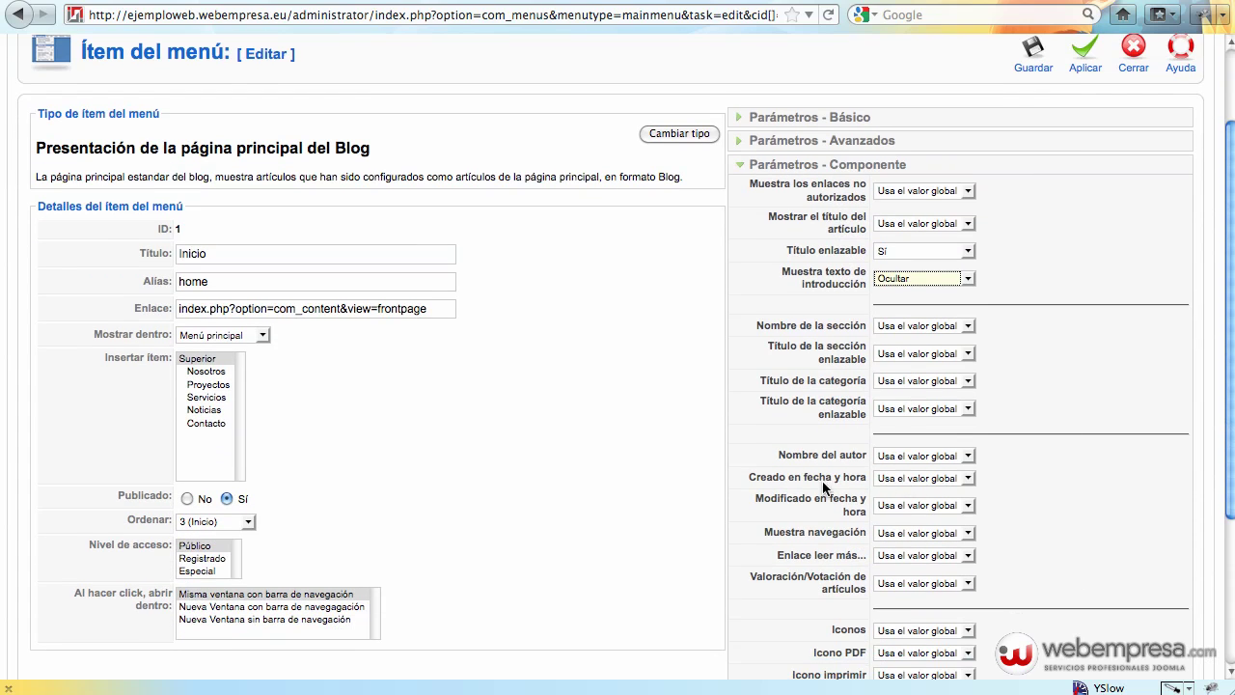
pyautogui.click(917, 478)
pyautogui.press('Escape')
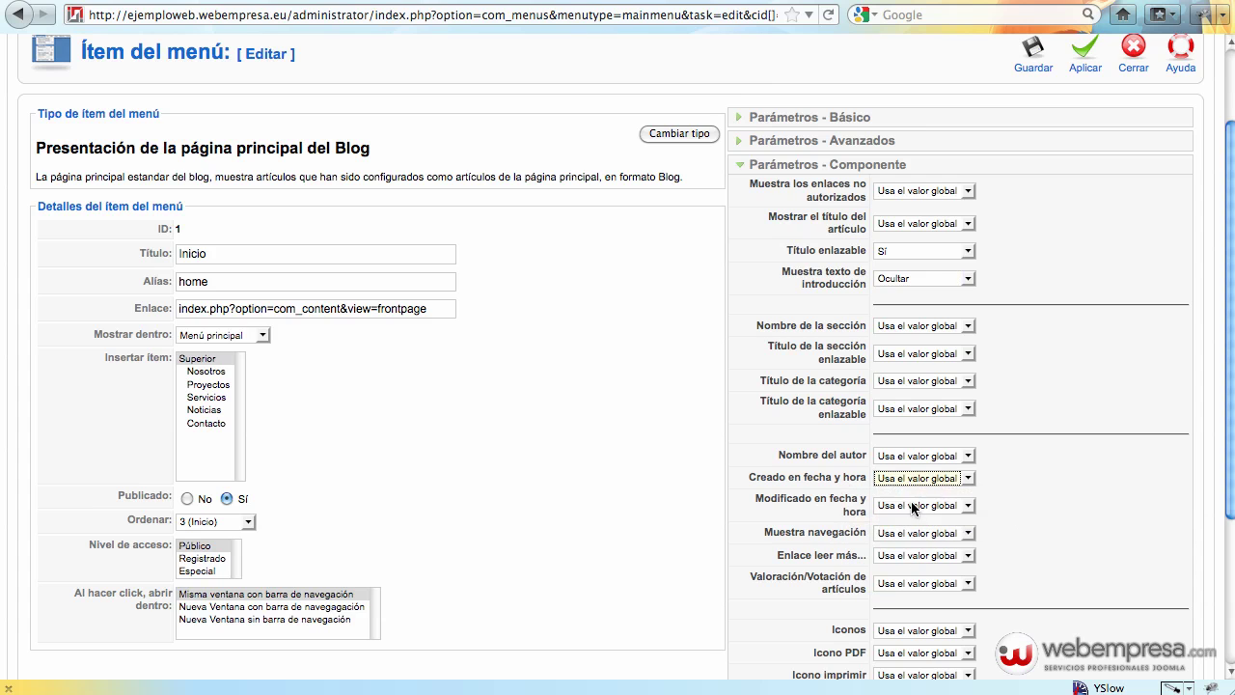
pyautogui.press('Down')
pyautogui.press('Down')
pyautogui.scroll(3, 1078, 304)
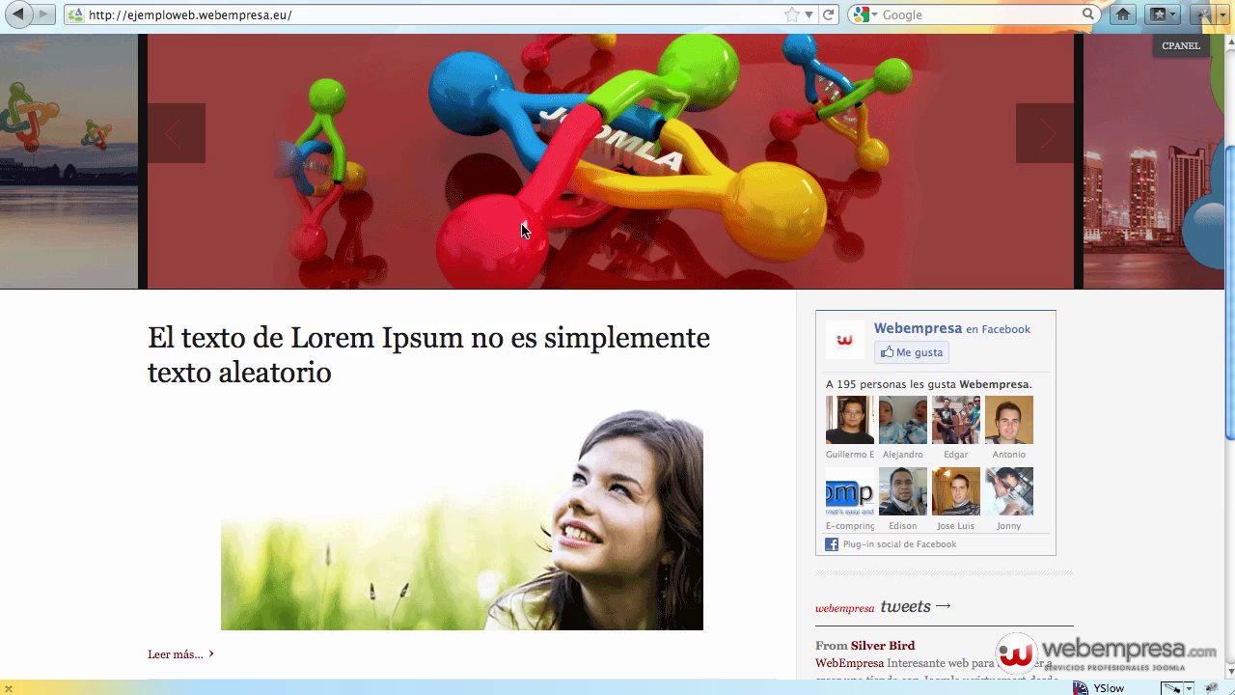
# Reload the site's home page, check the featured article's date badge, and open Noticias to compare the badges.
pyautogui.press('super+r')
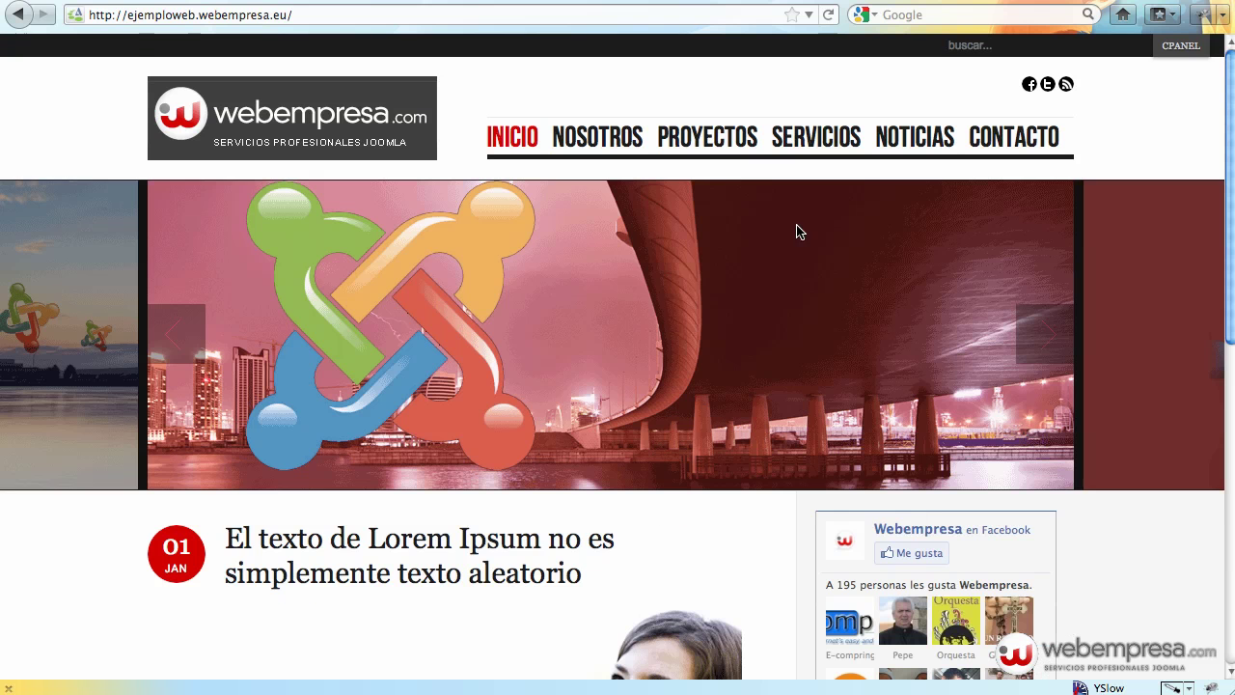
pyautogui.scroll(-5, 808, 228)
pyautogui.scroll(5, 810, 226)
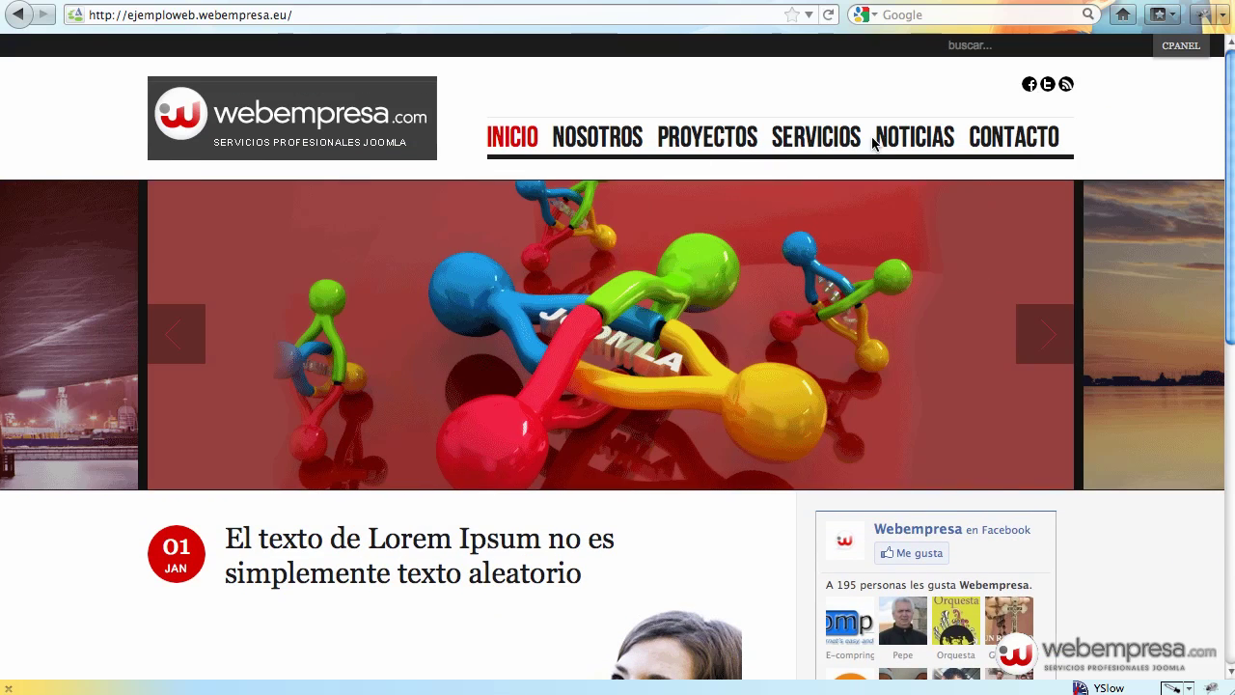
pyautogui.click(879, 141)
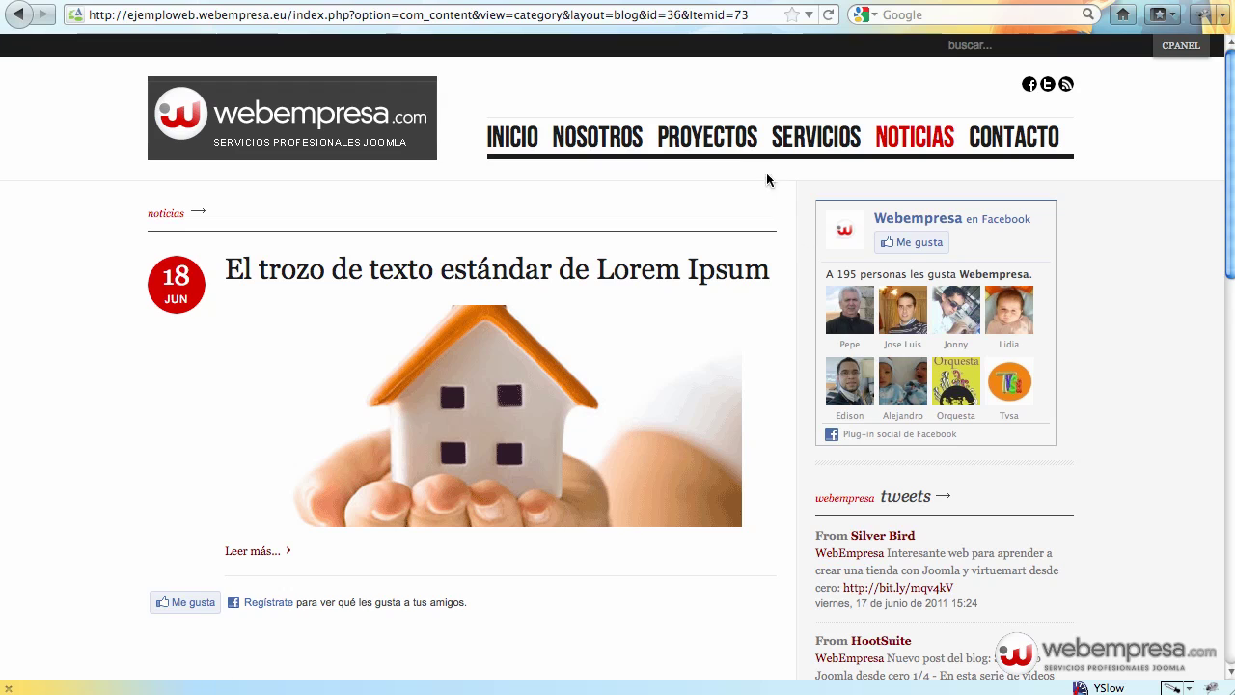
# View the site's Proyectos page and return to the Inicio page.
pyautogui.click(722, 138)
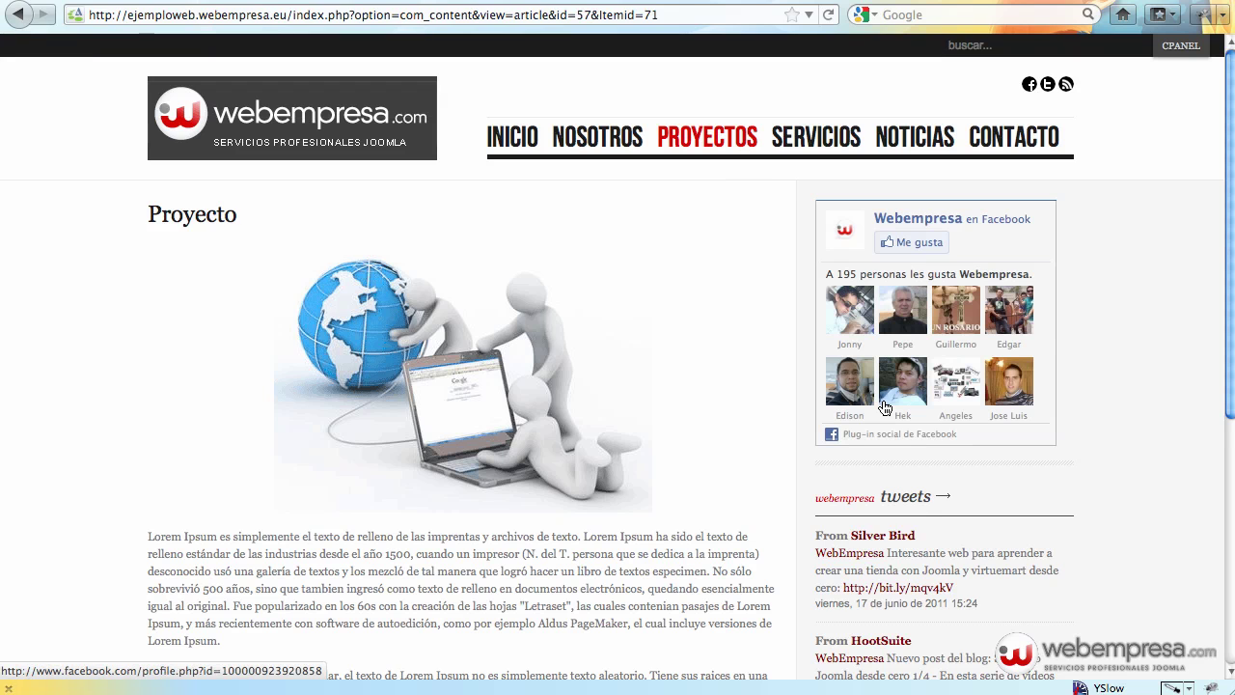
pyautogui.click(527, 145)
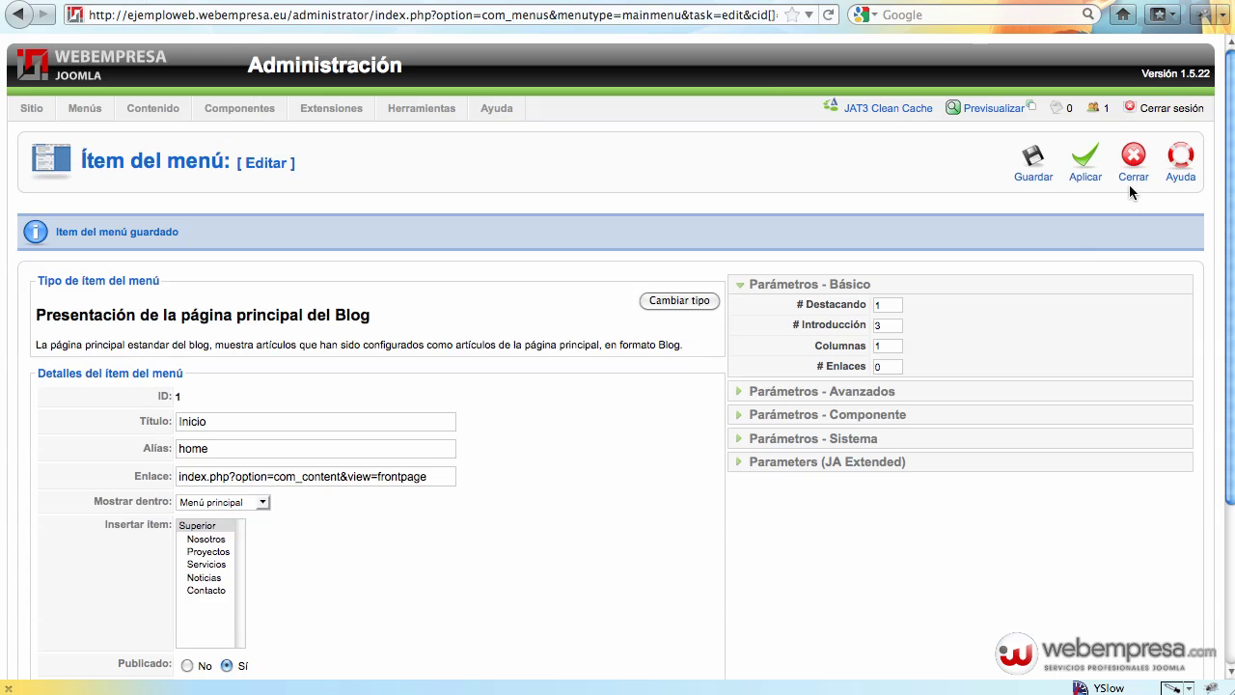
# Close the Inicio menu item in the administrator and install mod_jasidenews.v1.0.2.zip from the module folder of ja_methys_j15.
pyautogui.click(1133, 174)
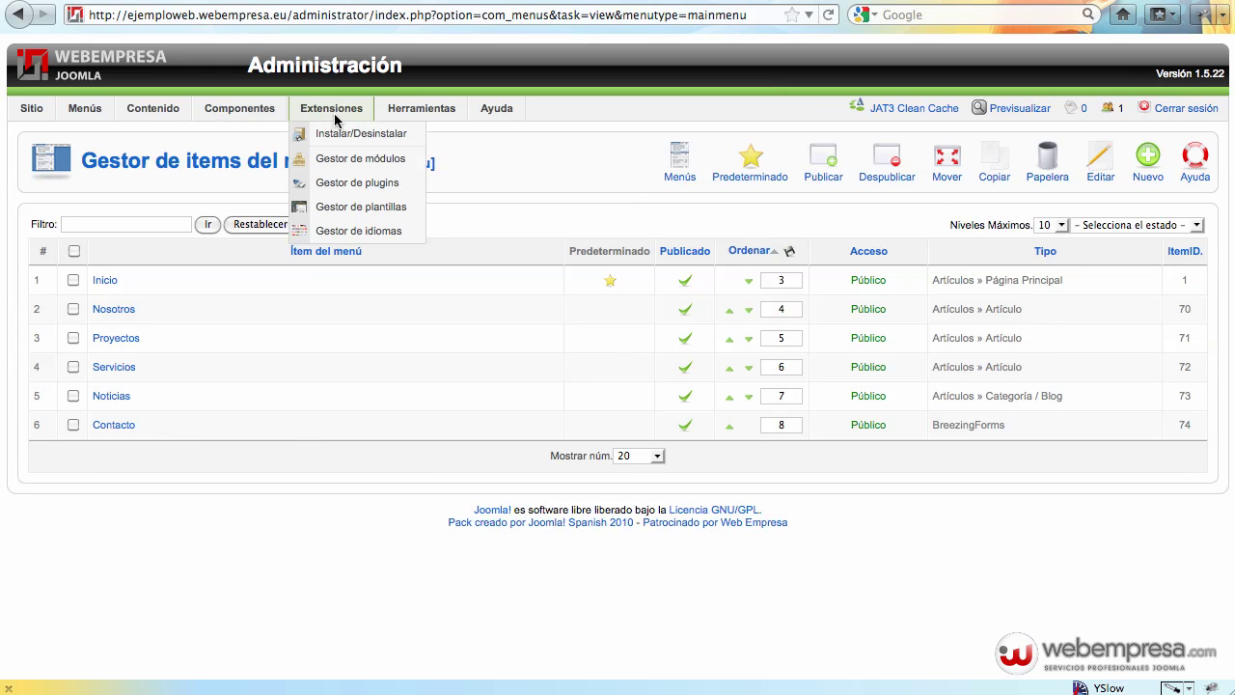
pyautogui.click(339, 133)
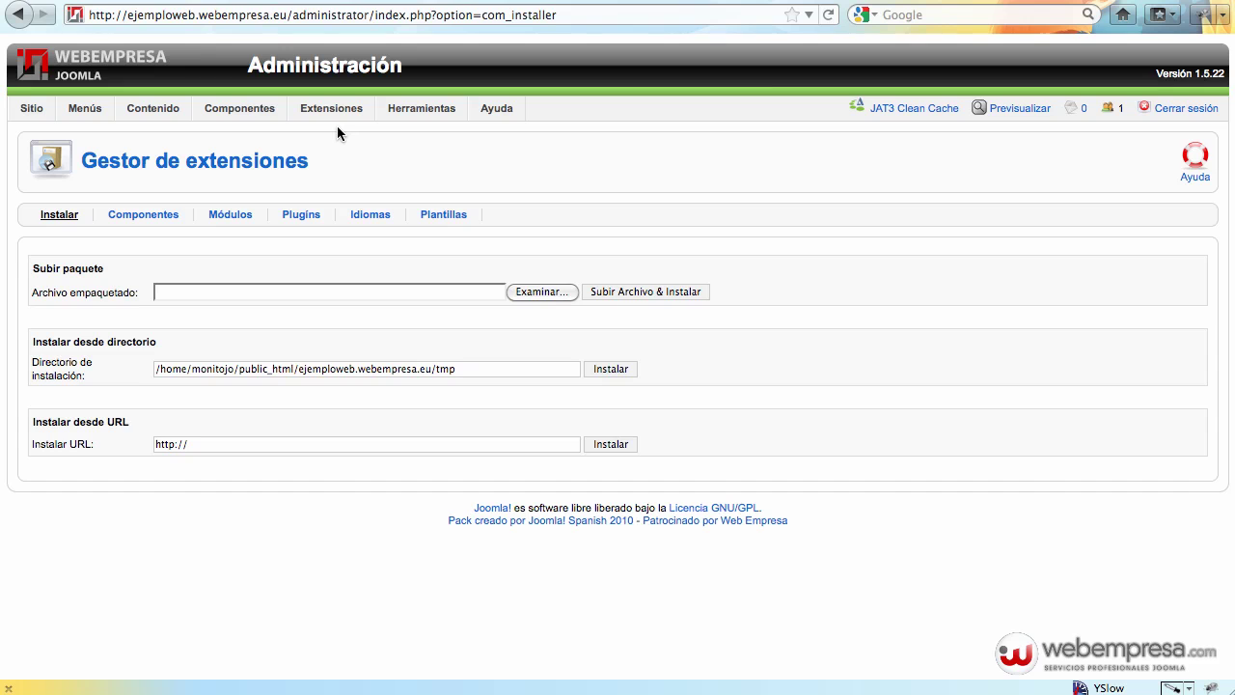
pyautogui.click(517, 292)
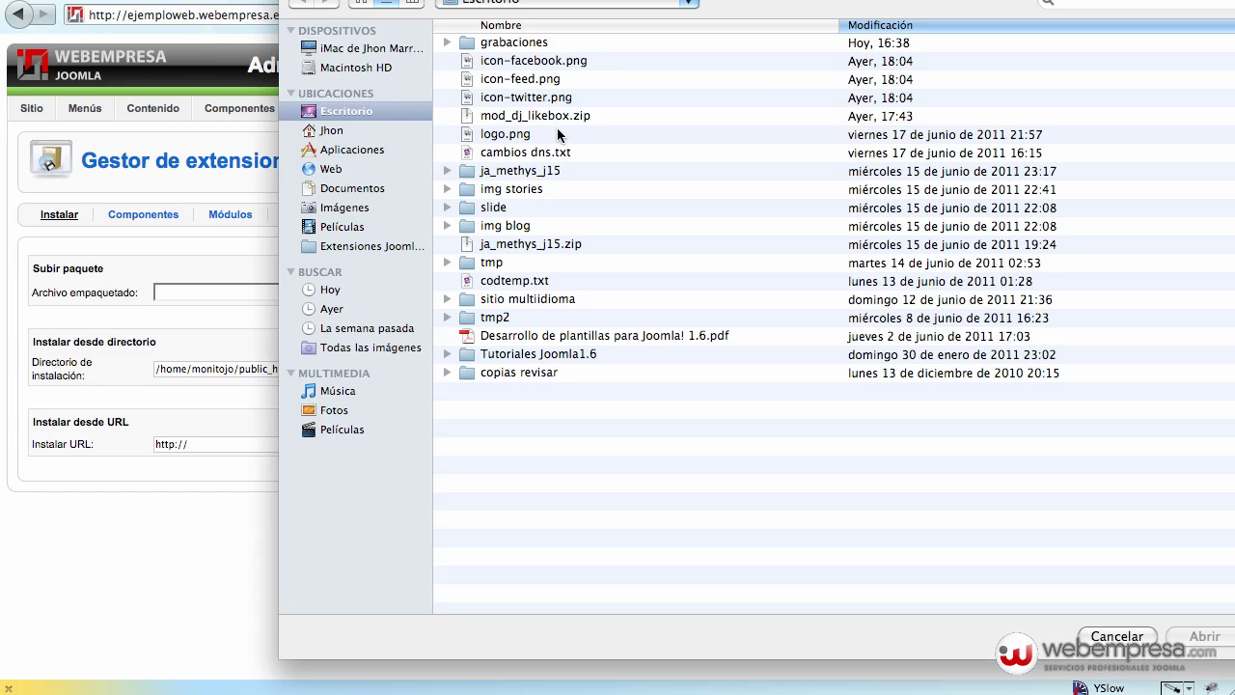
pyautogui.doubleClick(555, 170)
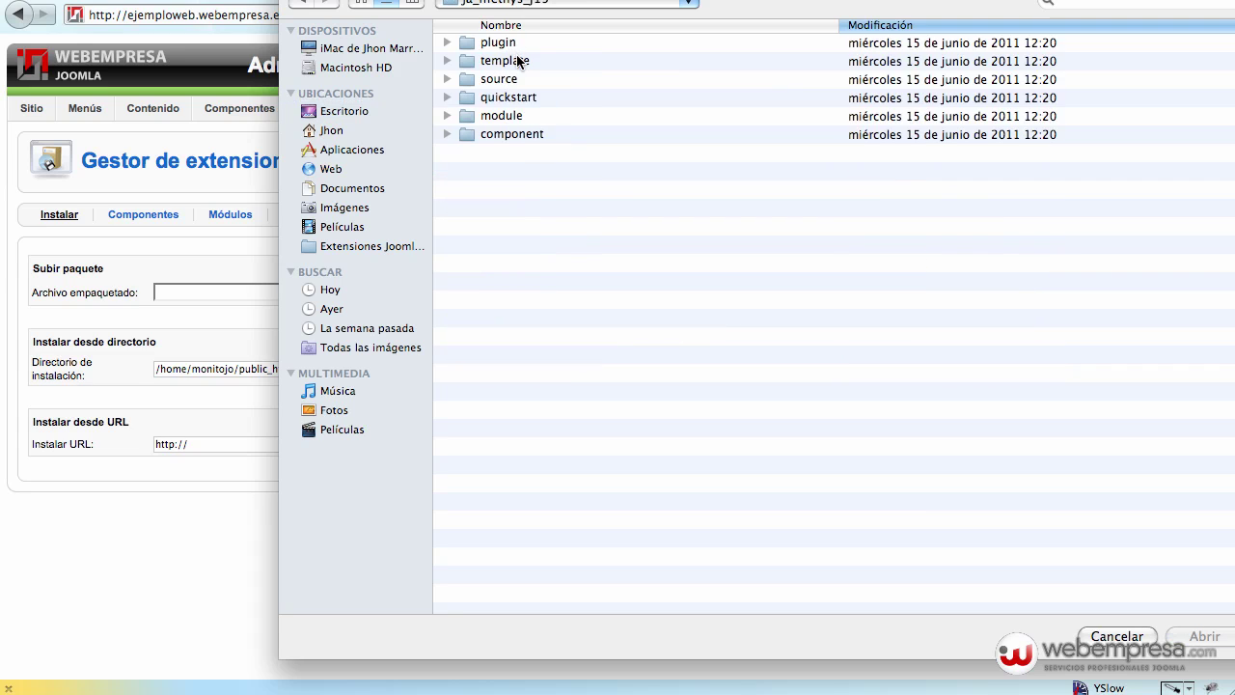
pyautogui.doubleClick(516, 116)
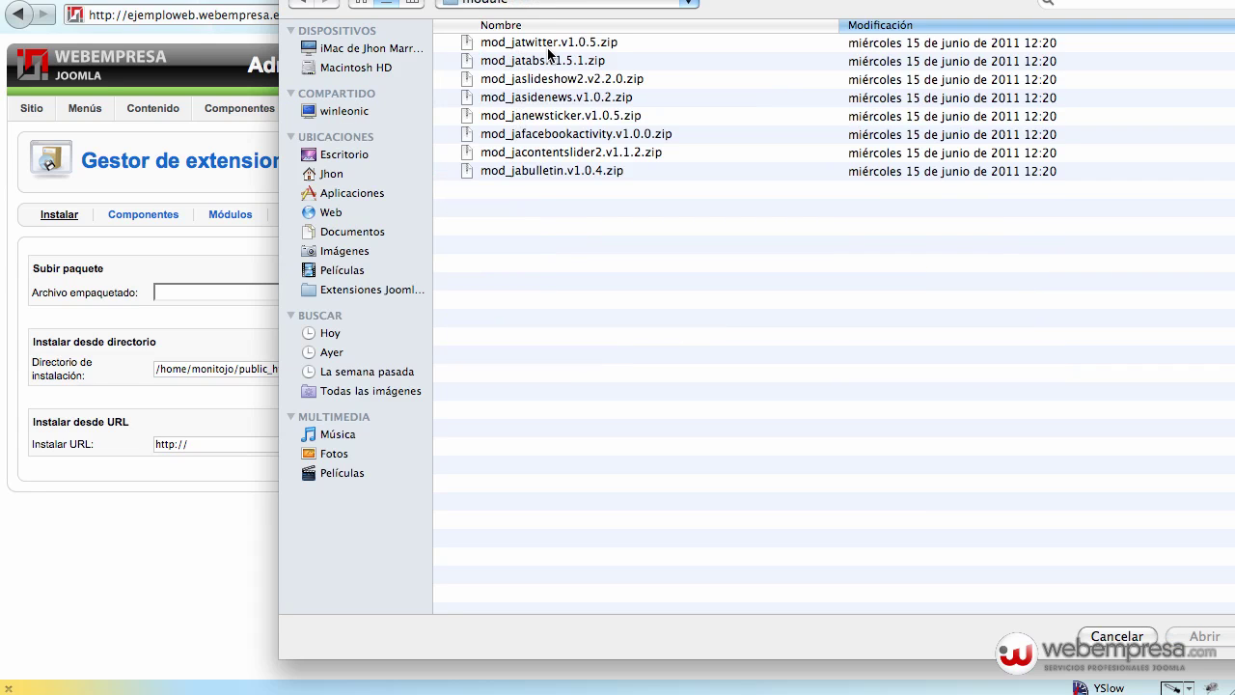
pyautogui.click(560, 100)
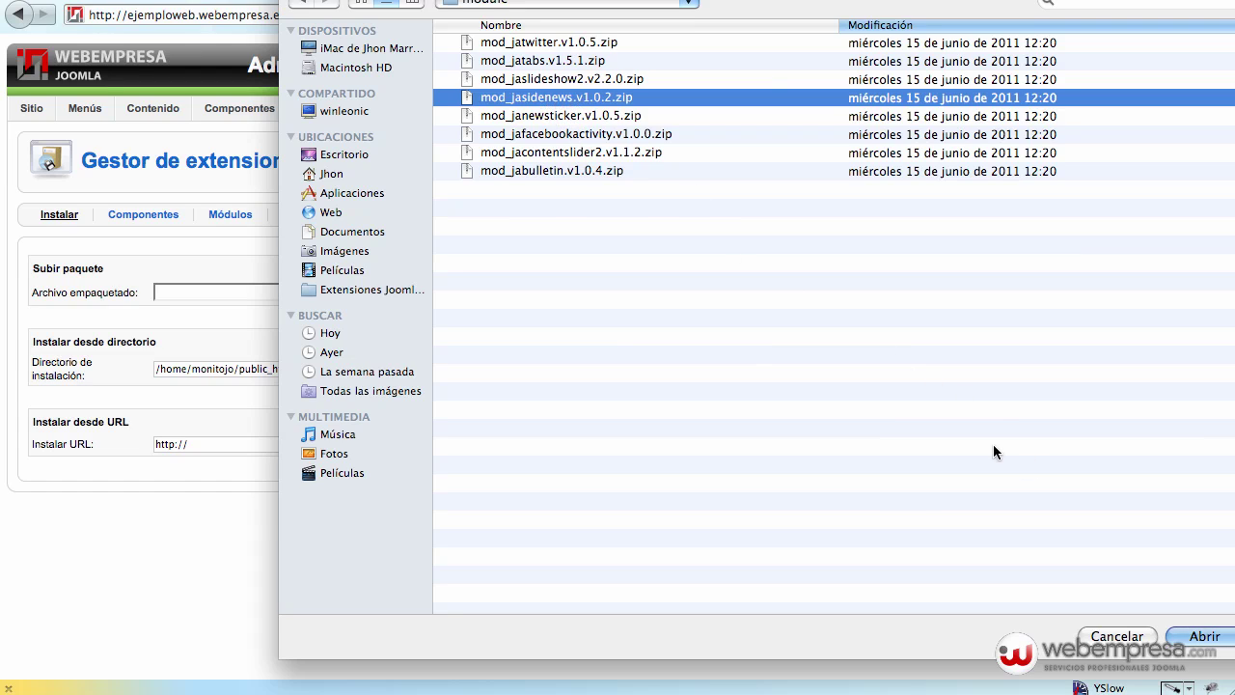
pyautogui.click(1200, 649)
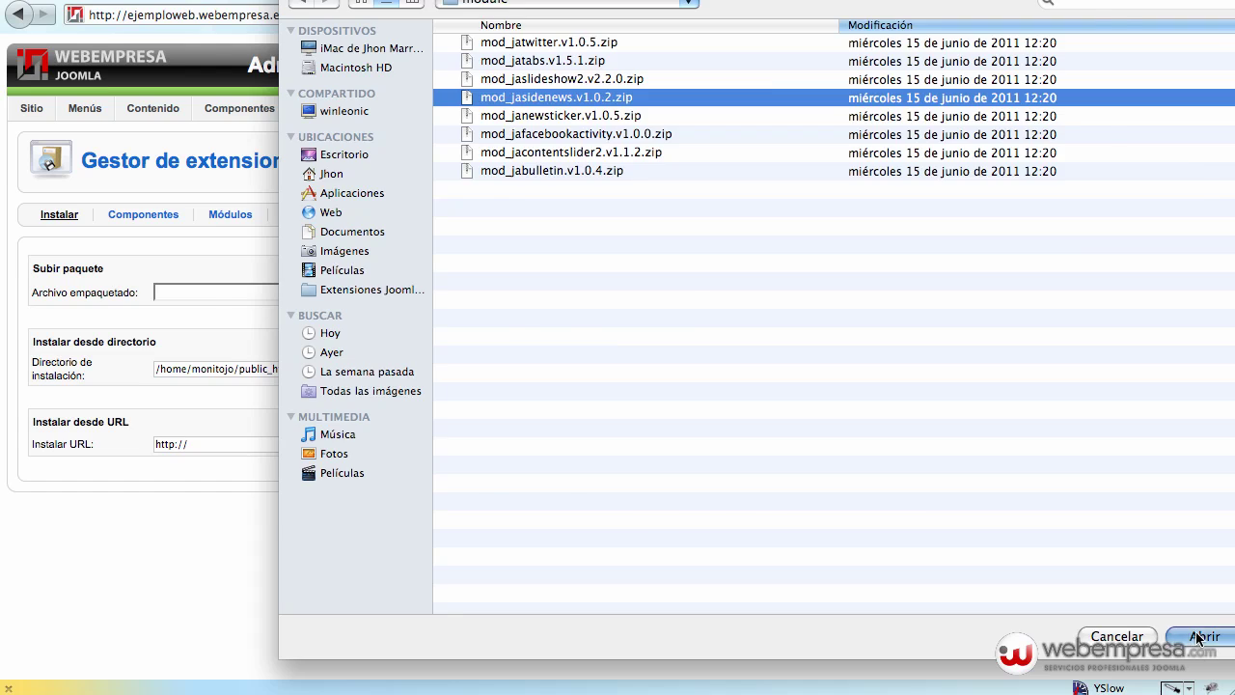
pyautogui.click(681, 302)
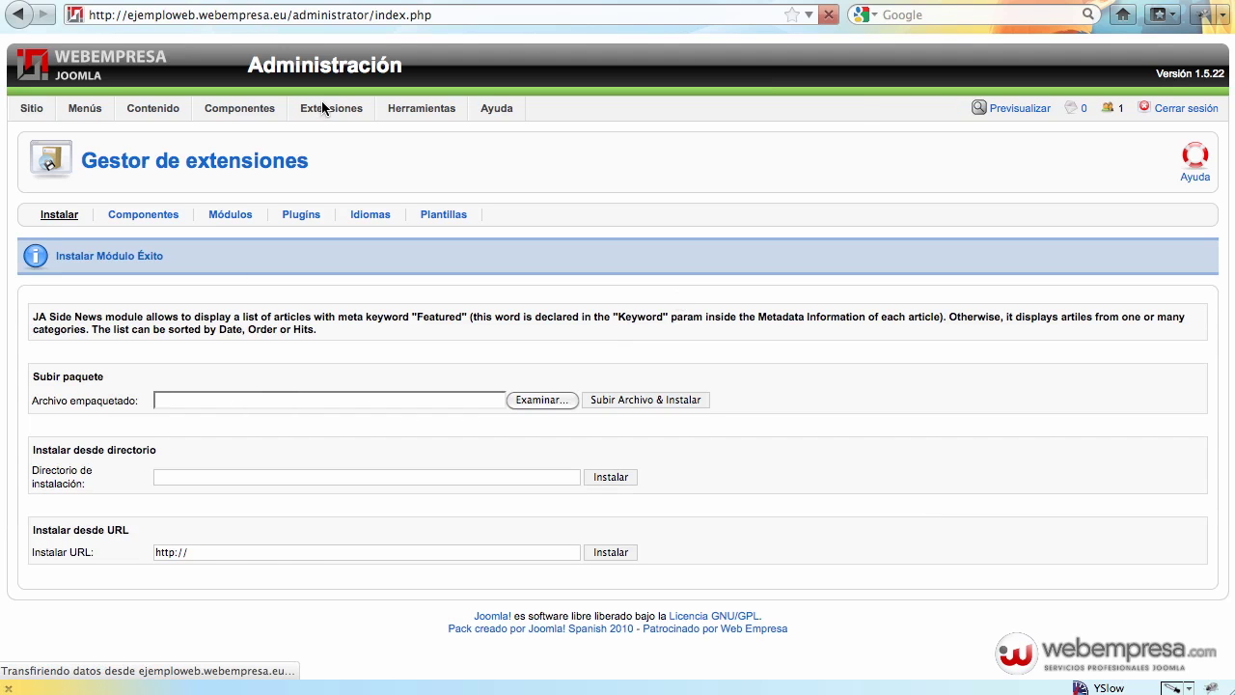
# Filter the module manager by "news" and open JA Side News Module for editing.
pyautogui.moveTo(337, 126)
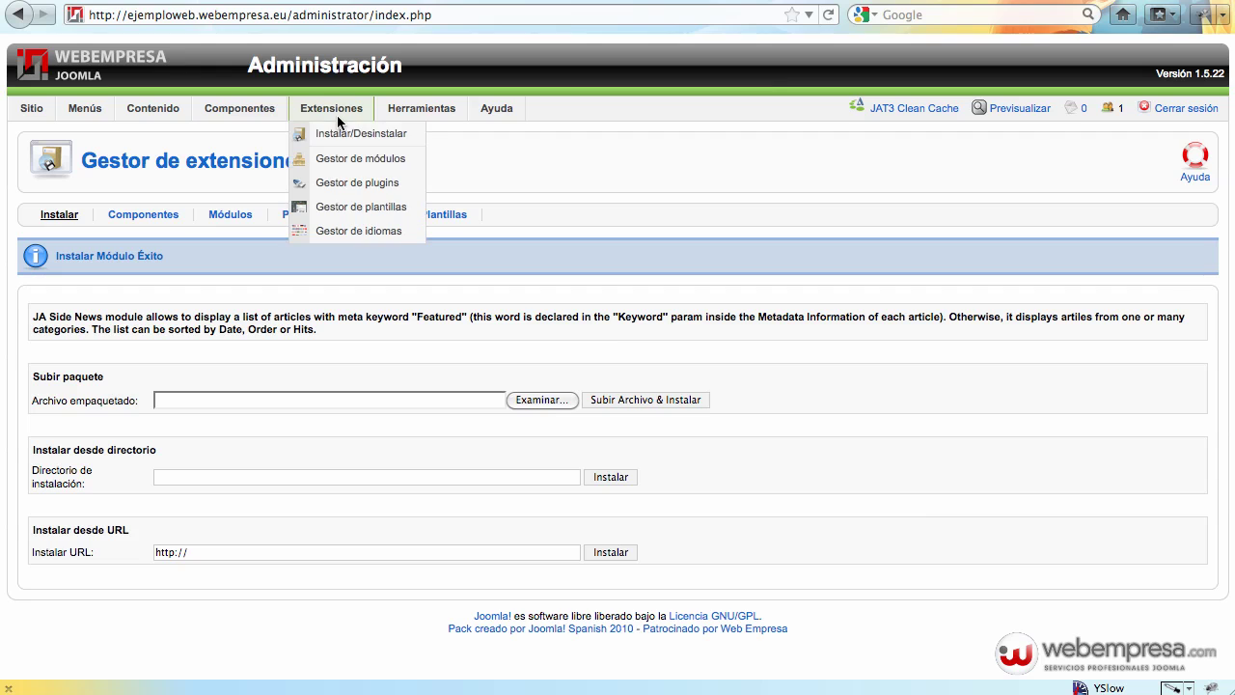
pyautogui.click(340, 161)
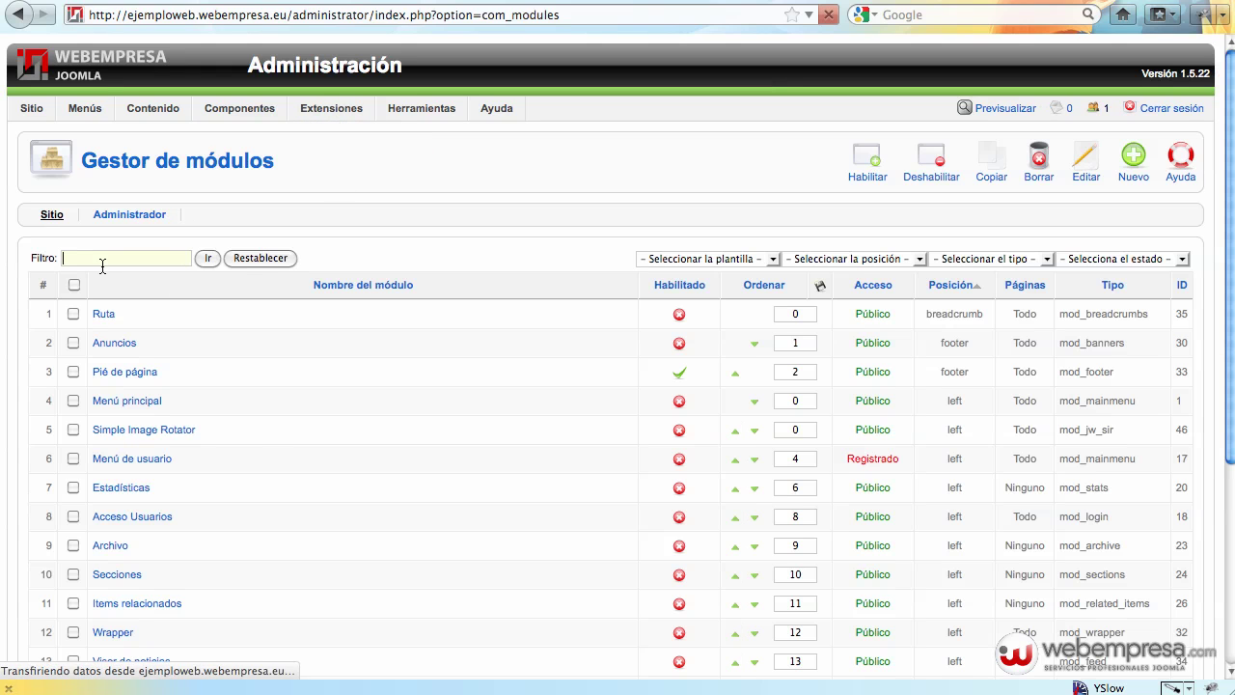
pyautogui.write('news')
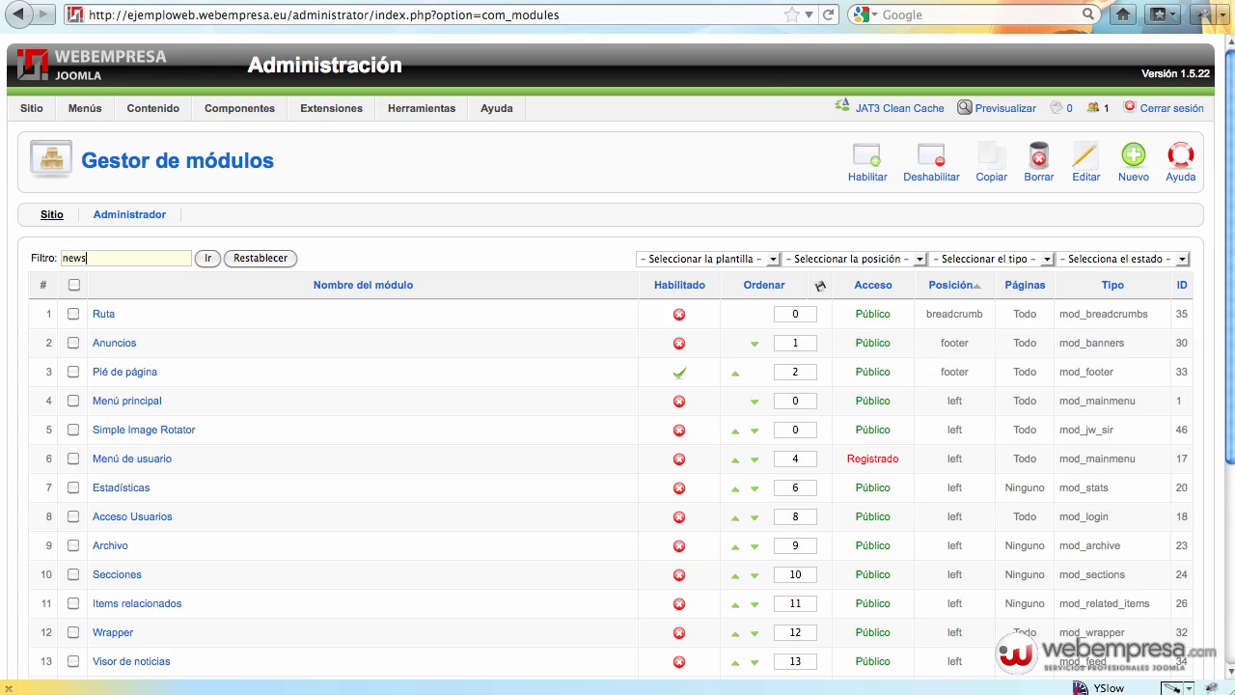
pyautogui.press('Return')
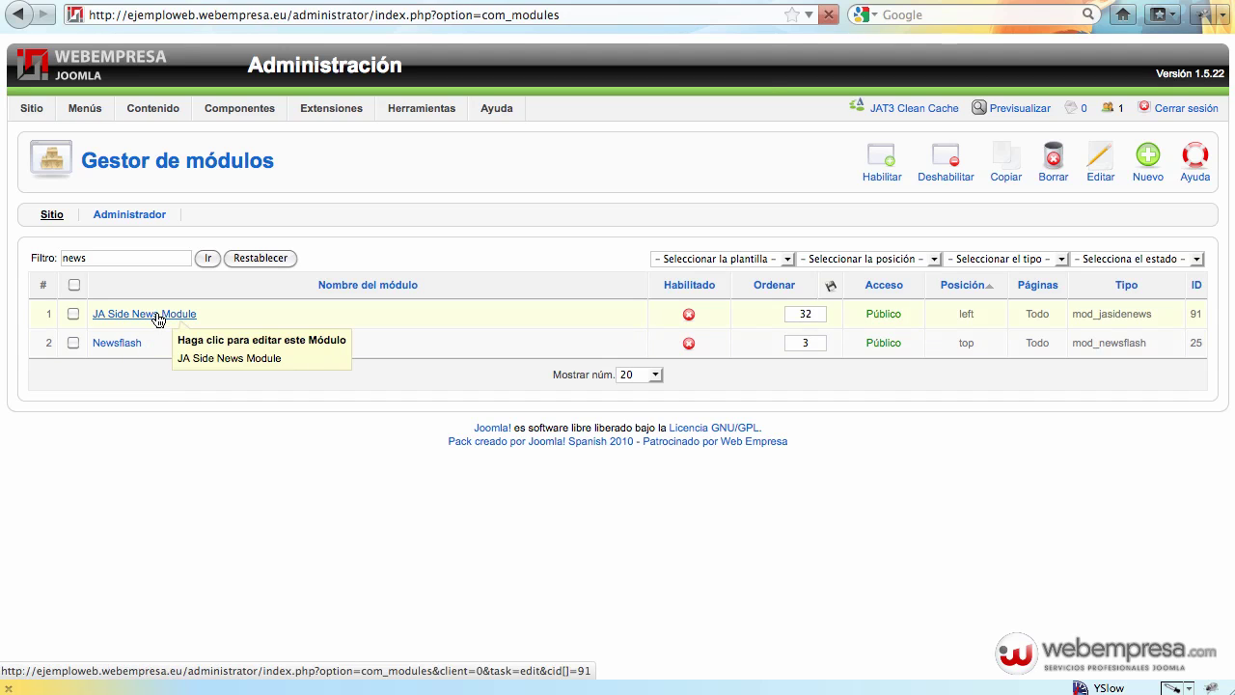
pyautogui.click(159, 314)
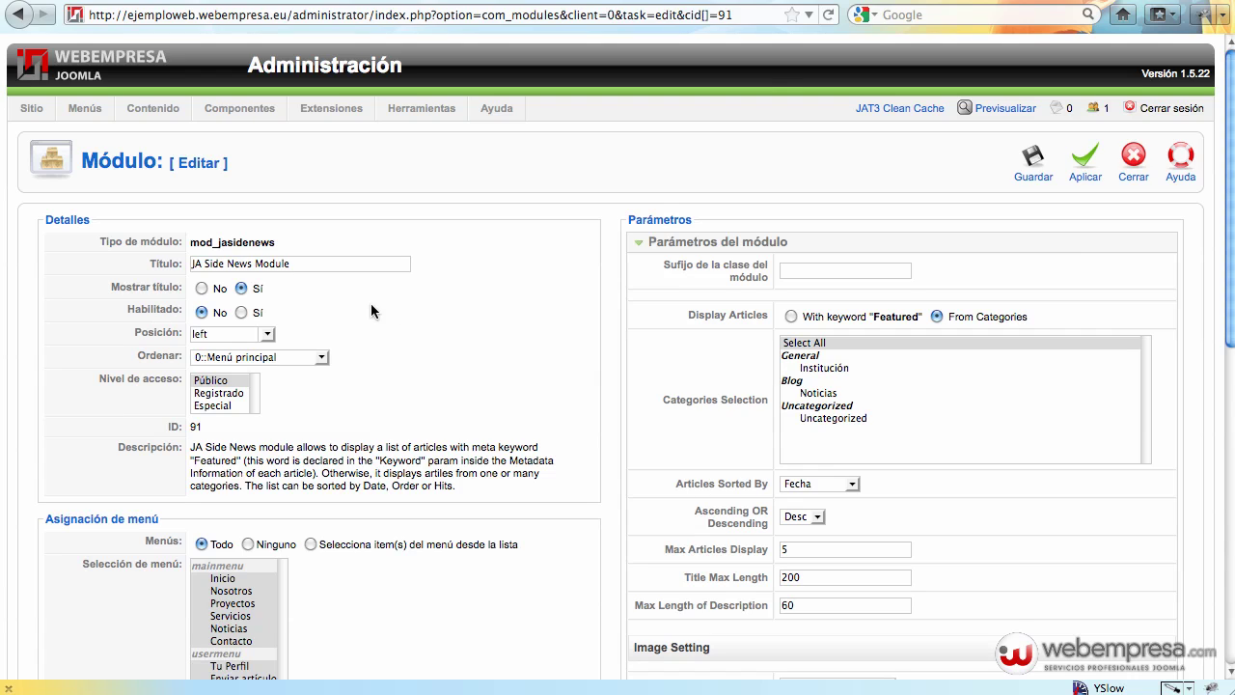
# Enable the JA Side News module and place it in position right with the order 0::DJ Like Box.
pyautogui.click(242, 313)
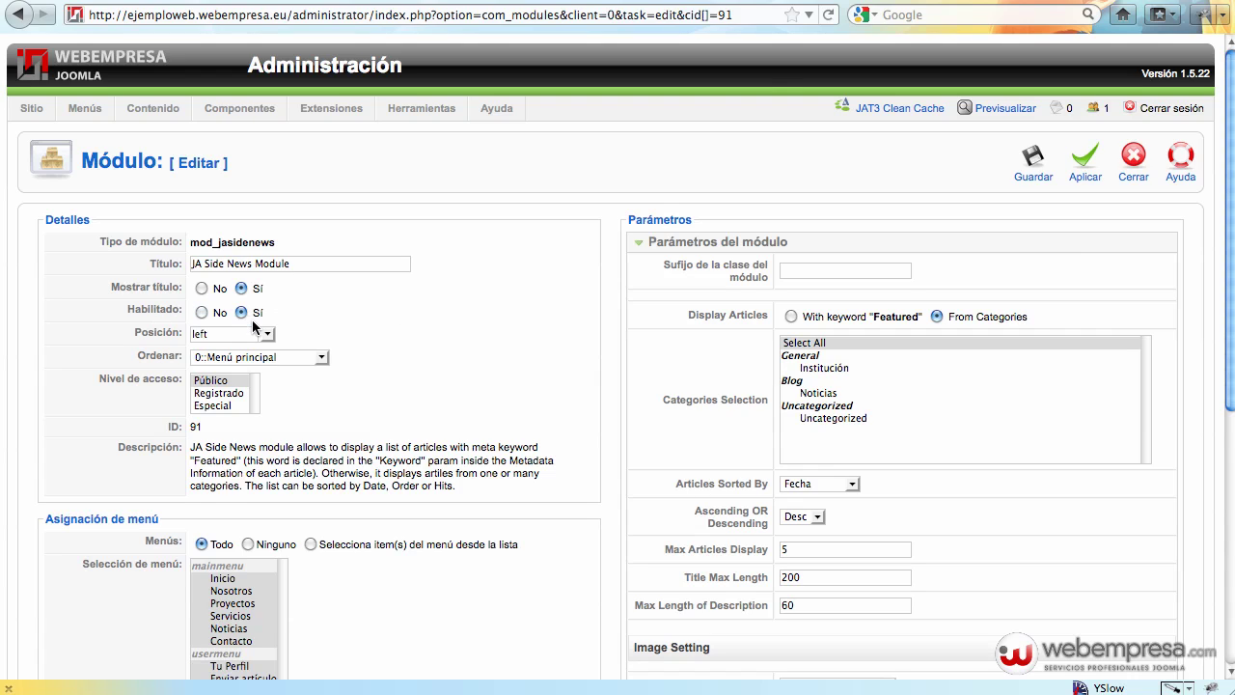
pyautogui.click(266, 334)
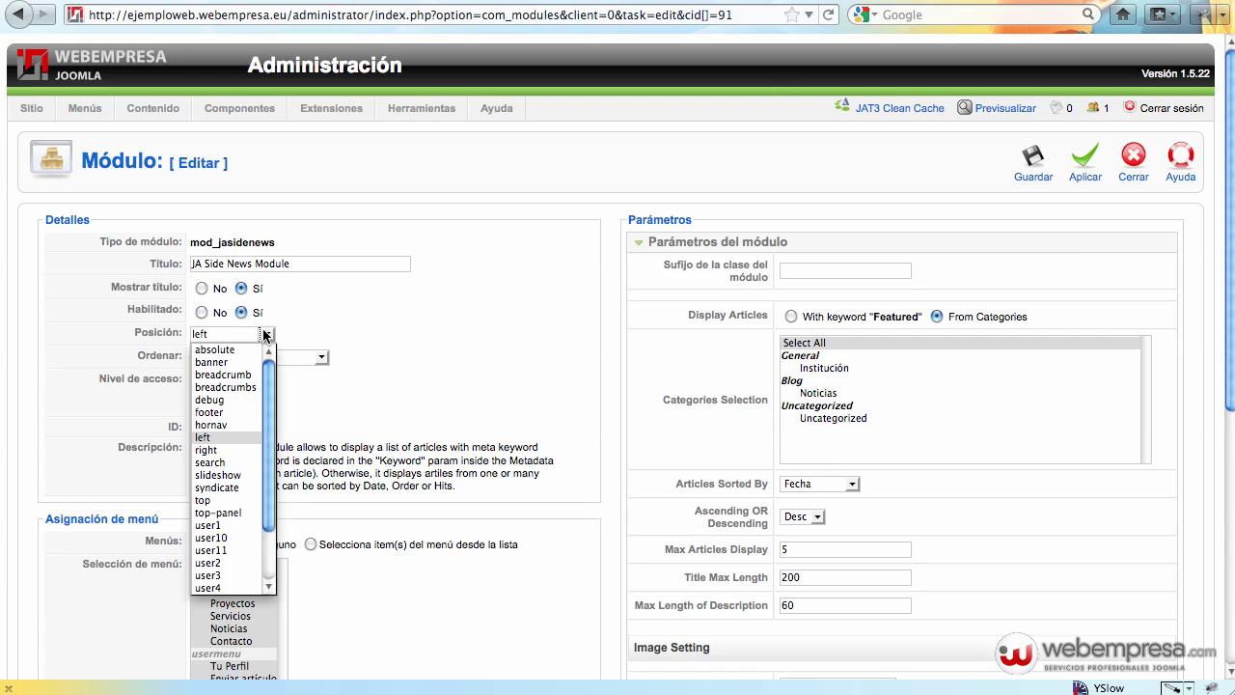
pyautogui.click(241, 450)
pyautogui.click(316, 357)
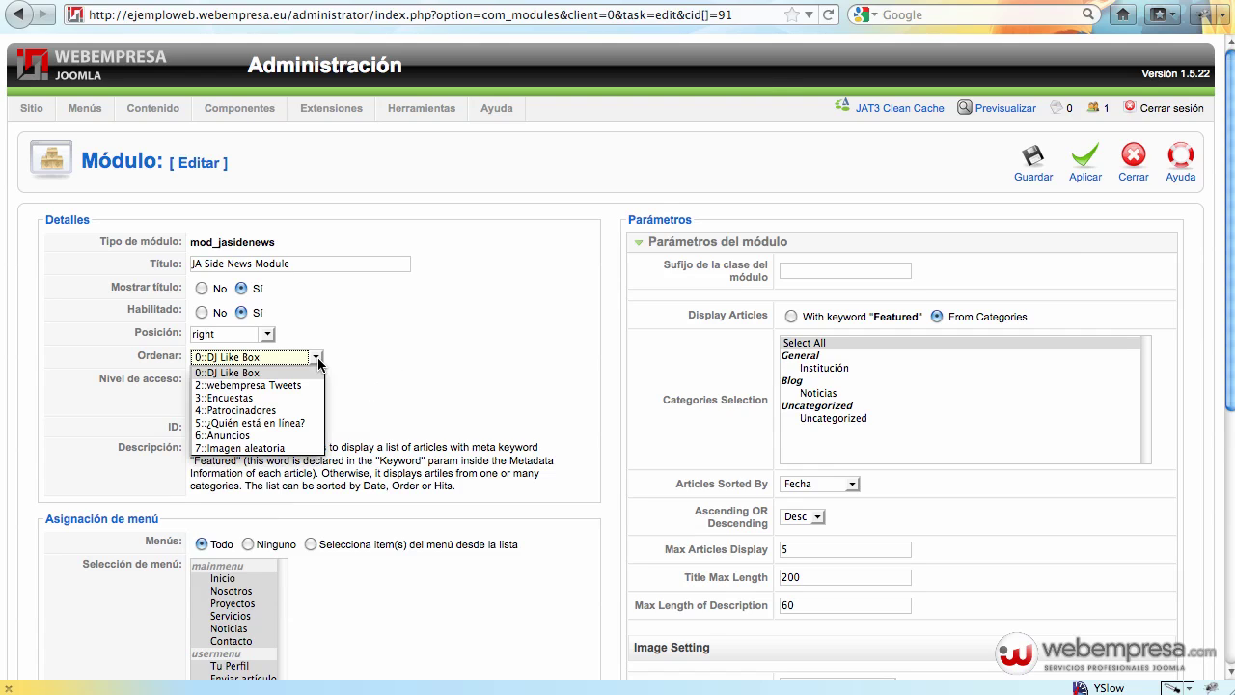
pyautogui.click(291, 368)
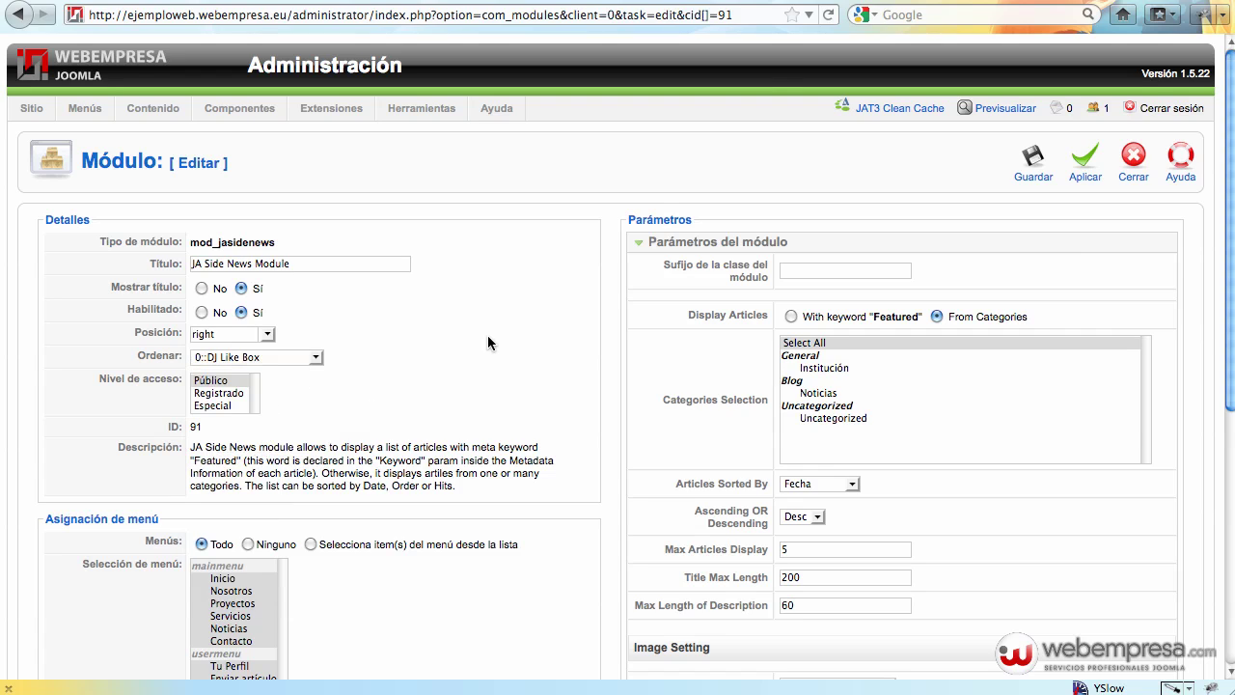
# Assign the module only to the Nosotros, Proyectos, Servicios and Contacto menu items.
pyautogui.scroll(-2, 317, 496)
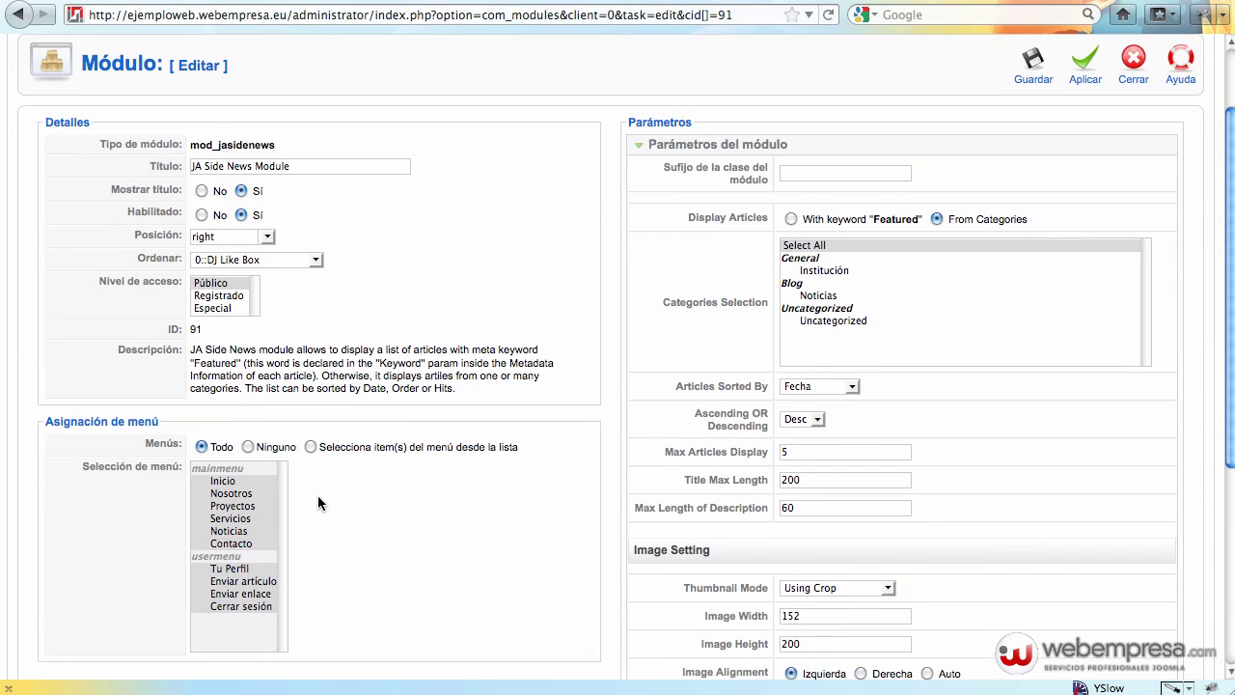
pyautogui.click(311, 446)
pyautogui.click(241, 493)
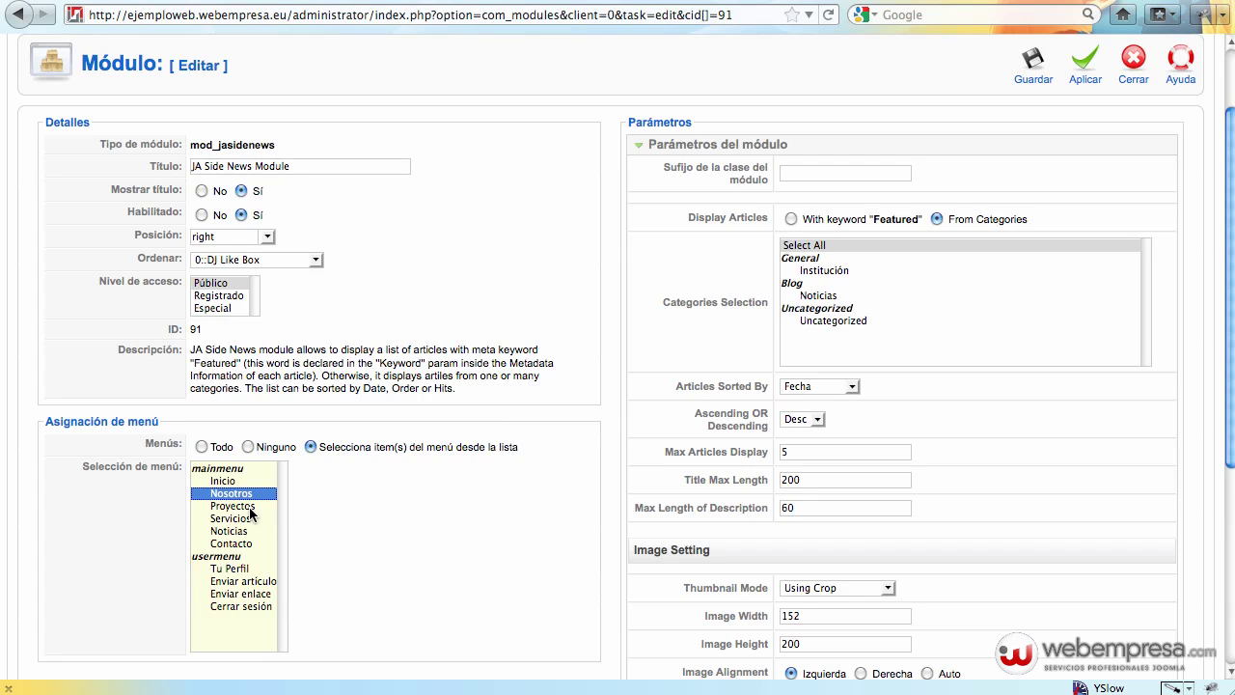
pyautogui.keyDown('super'); pyautogui.click(249, 507); pyautogui.keyUp('super')
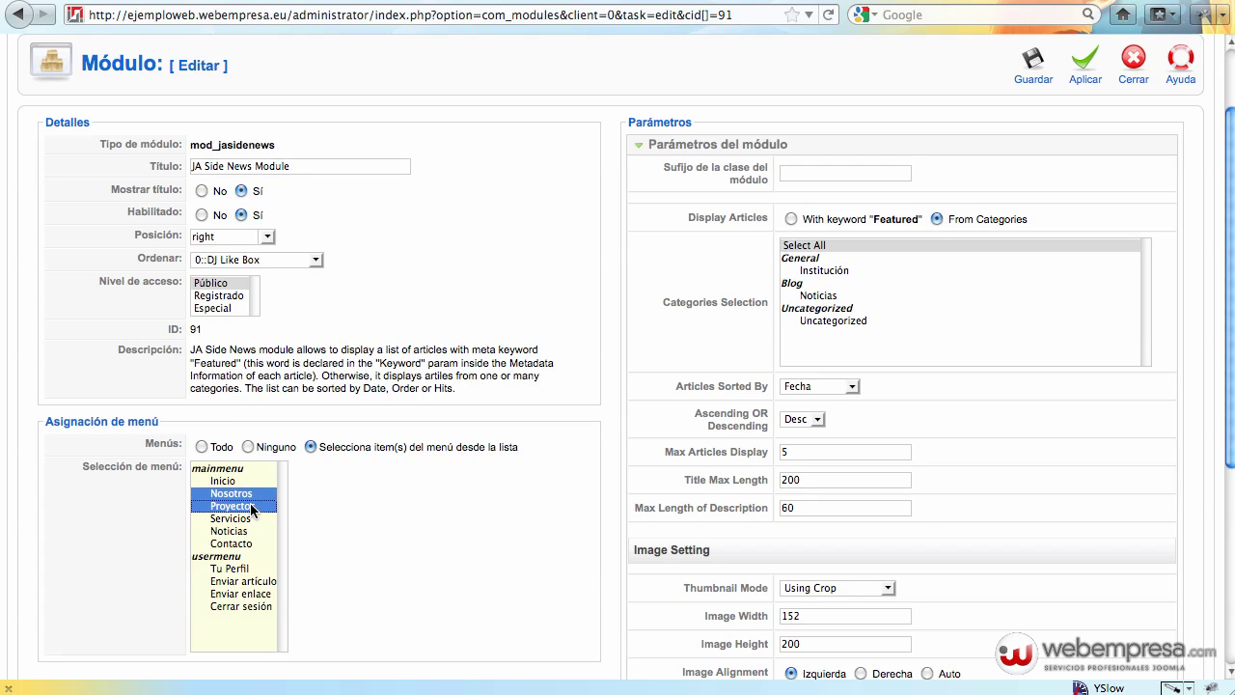
pyautogui.keyDown('super'); pyautogui.click(247, 519); pyautogui.keyUp('super')
pyautogui.keyDown('super'); pyautogui.click(258, 543); pyautogui.keyUp('super')
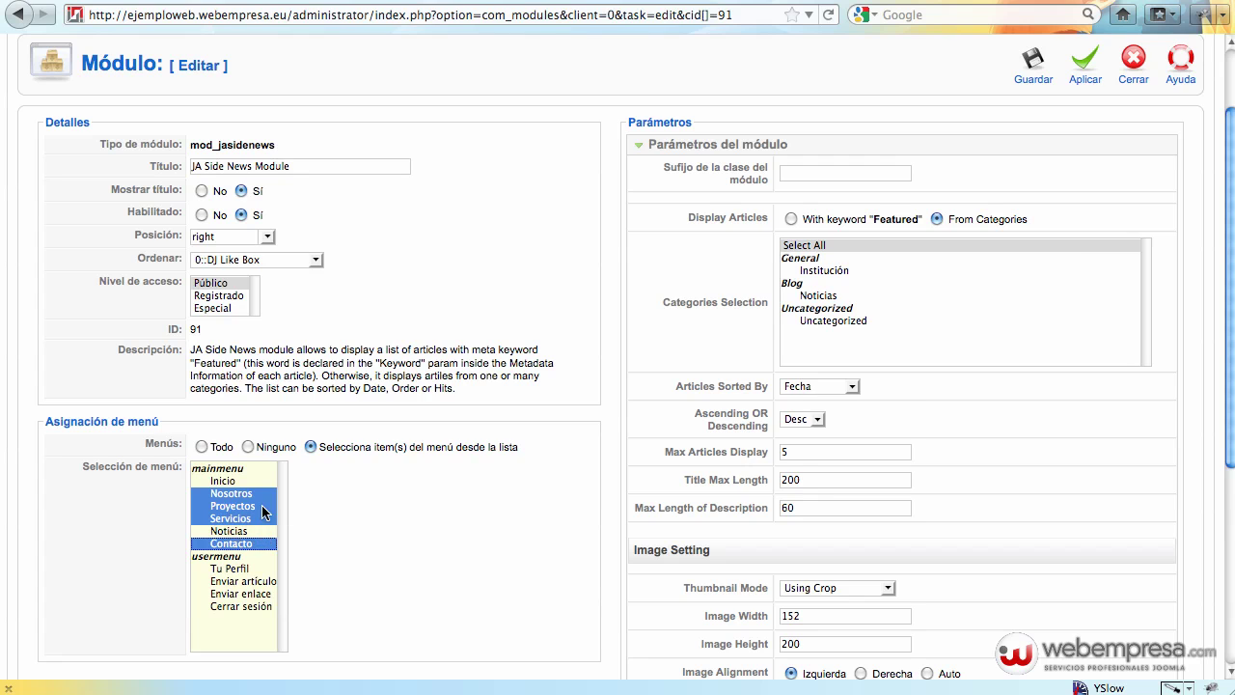
# Select Noticias as the module's article category and set the Image Width to 220 and Image Height to 100.
pyautogui.scroll(3, 867, 322)
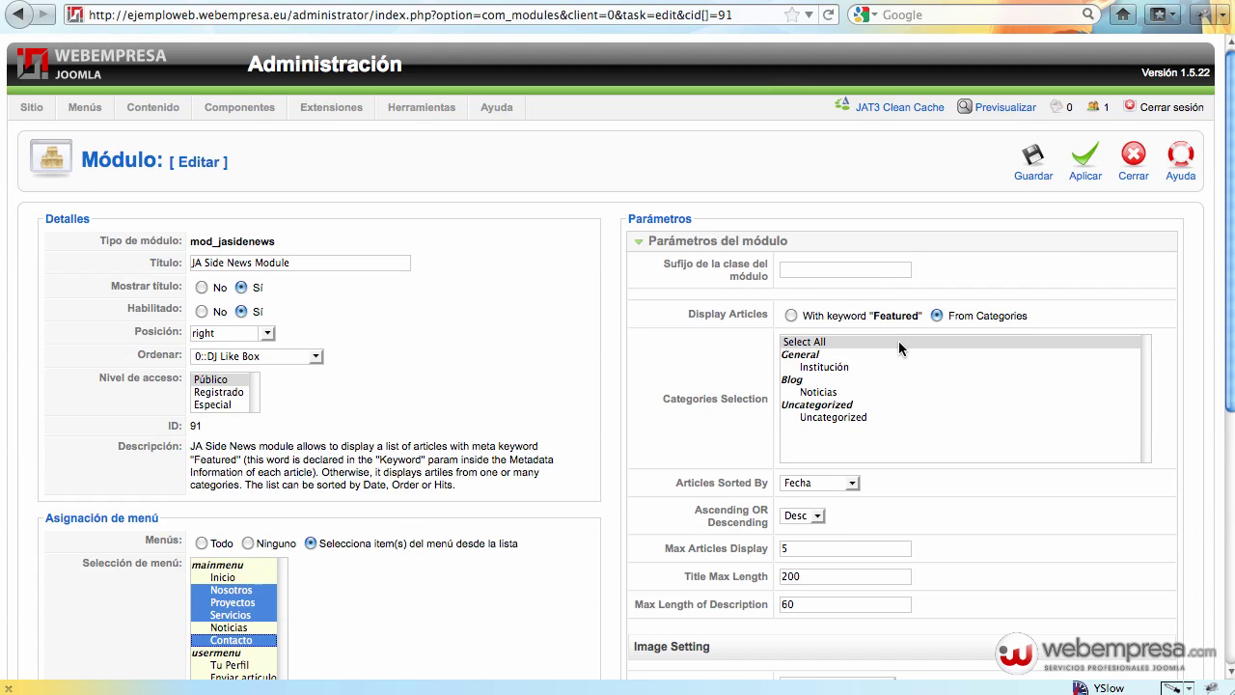
pyautogui.click(850, 392)
pyautogui.scroll(-3, 941, 386)
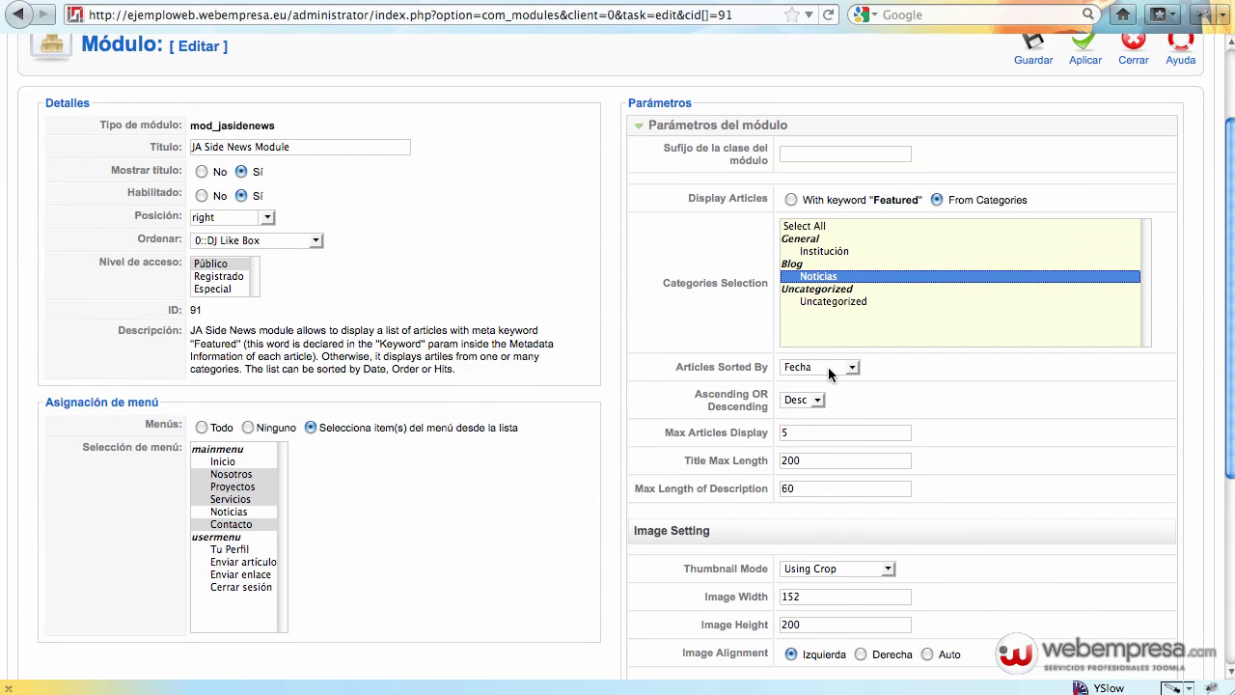
pyautogui.scroll(-4, 1045, 389)
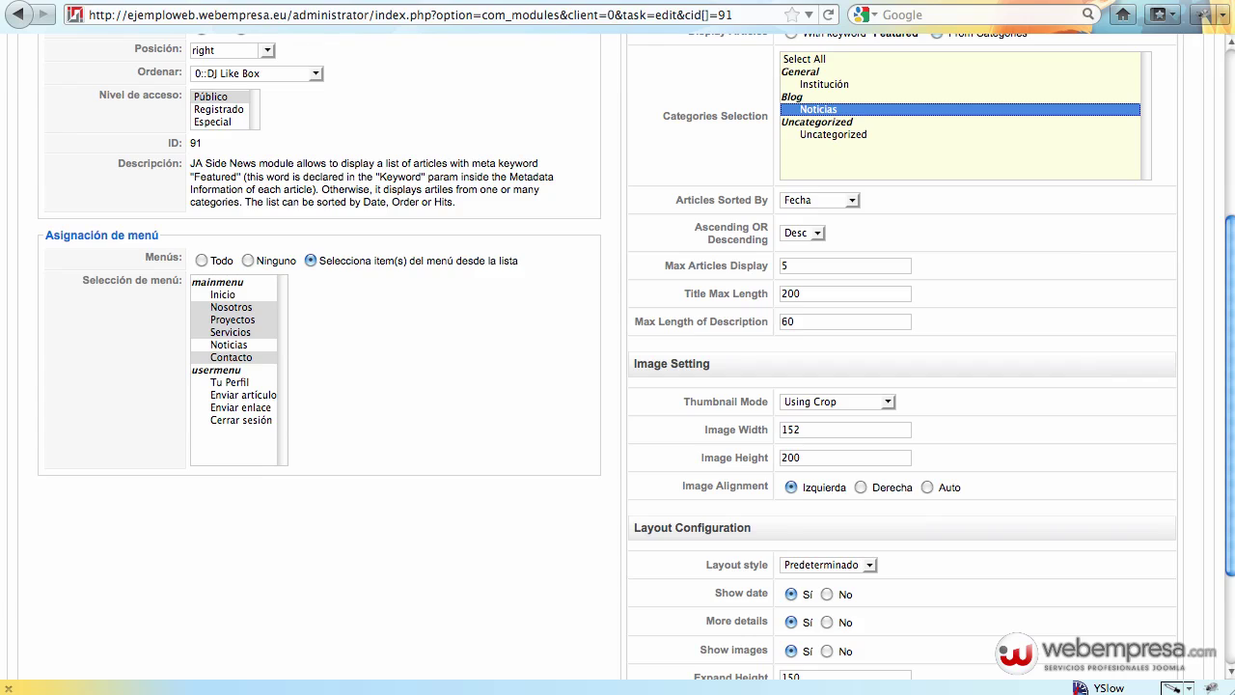
pyautogui.doubleClick(849, 438)
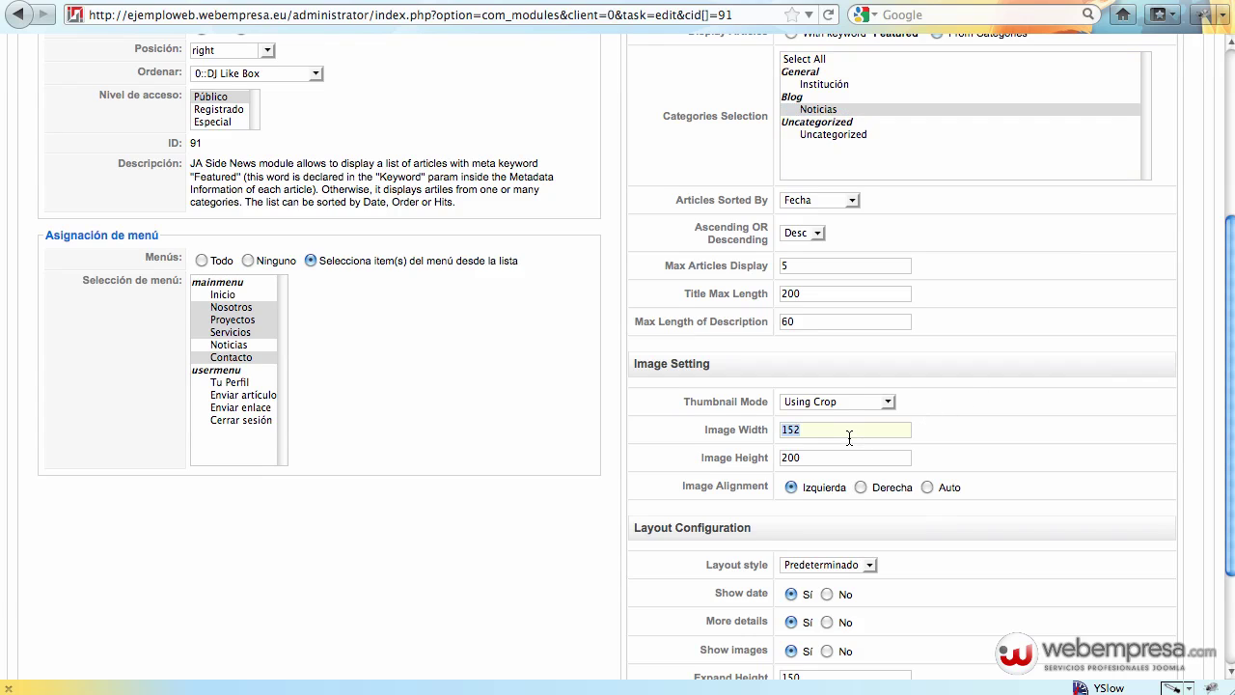
pyautogui.write('220')
pyautogui.doubleClick(836, 455)
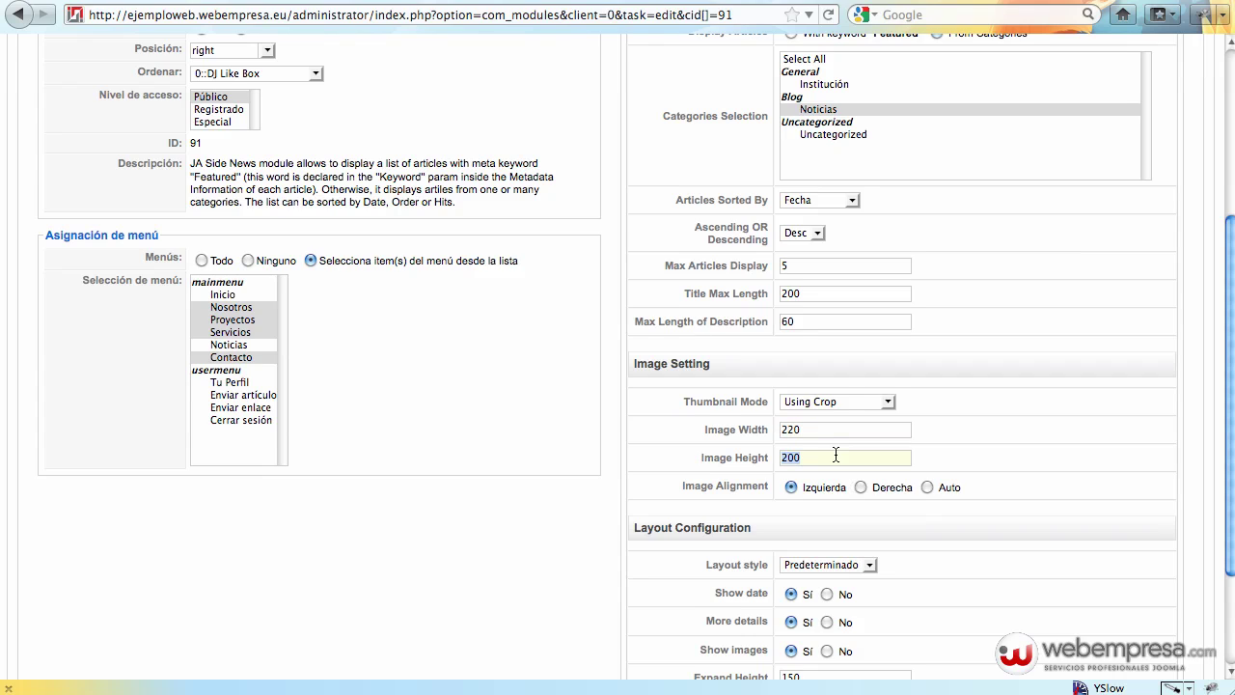
pyautogui.write('100')
pyautogui.click(845, 434)
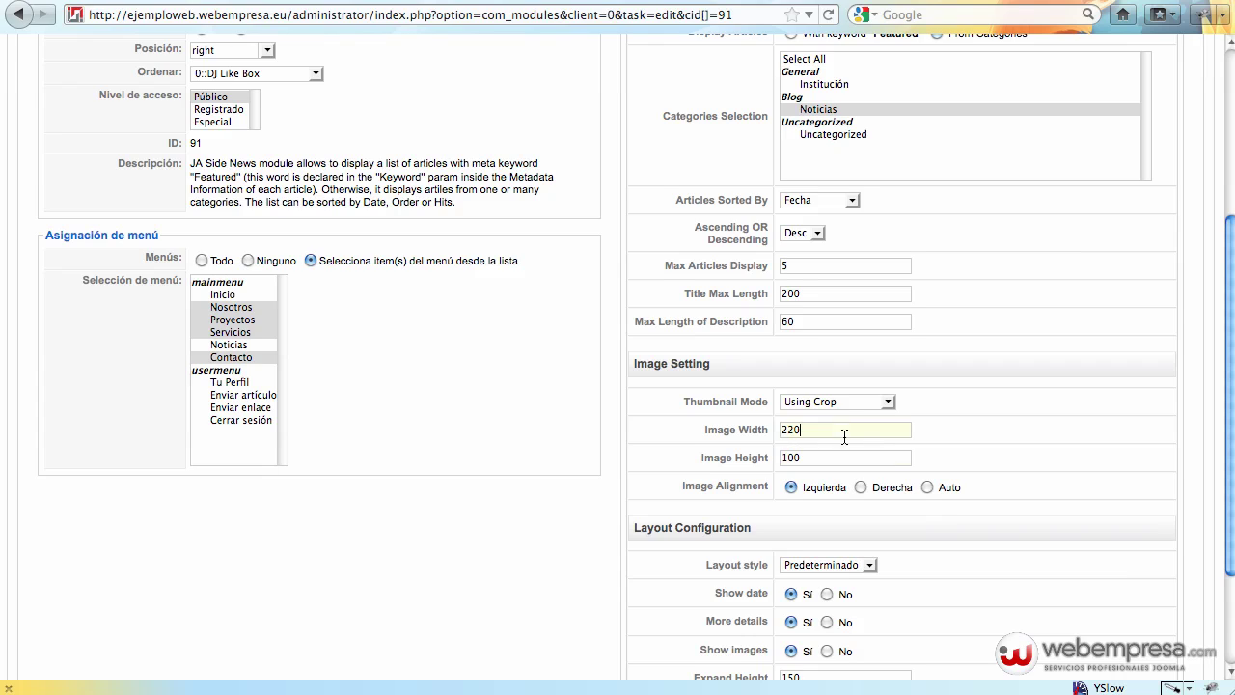
pyautogui.doubleClick(806, 432)
# Set Show date and More details to No in the layout configuration and apply the module changes.
pyautogui.scroll(-3, 897, 487)
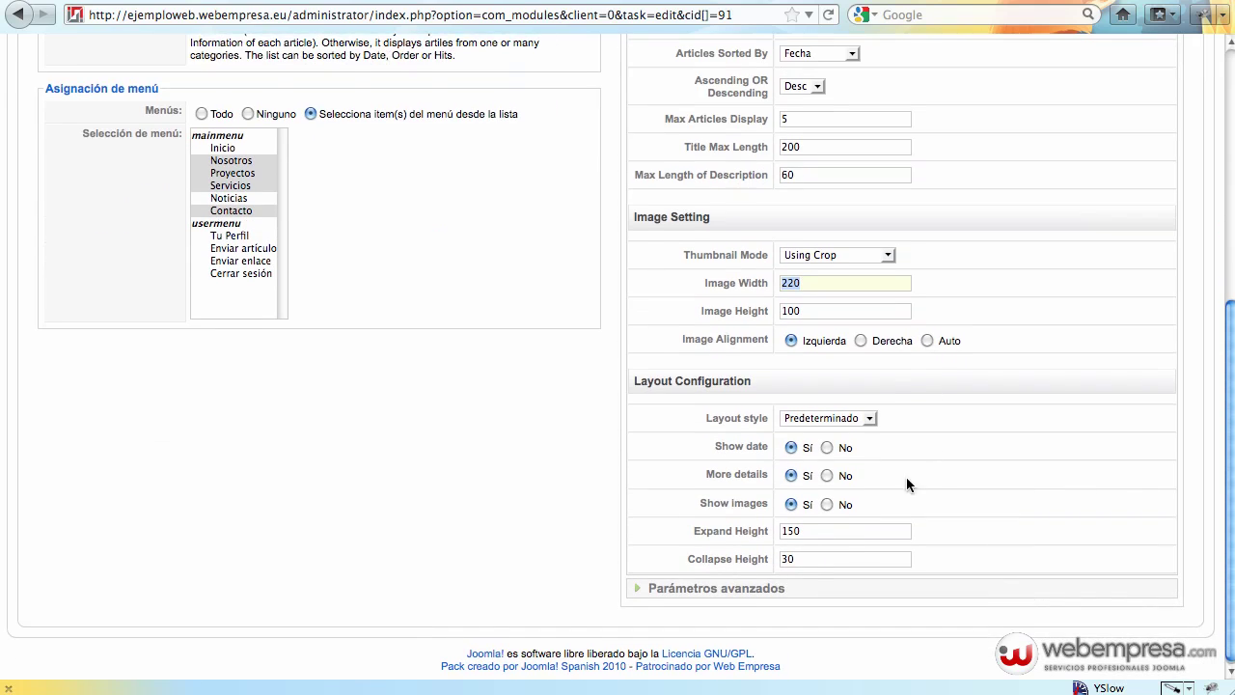
pyautogui.click(826, 448)
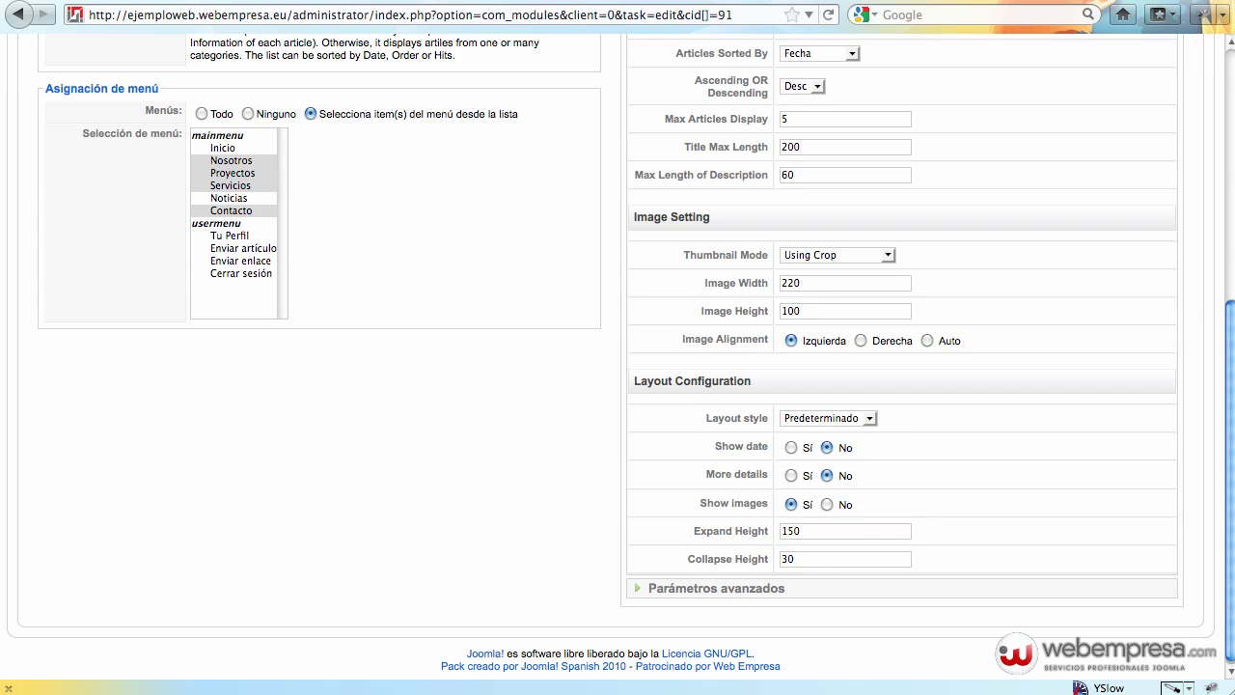
pyautogui.scroll(5, 955, 418)
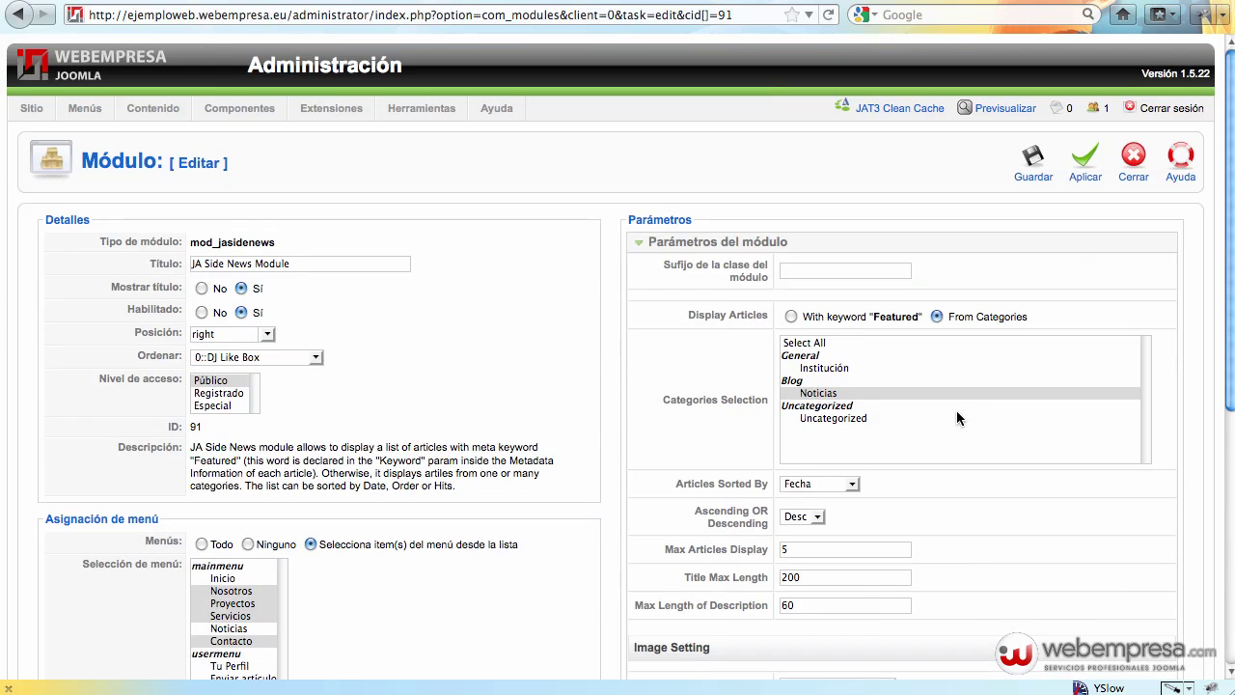
pyautogui.click(1082, 166)
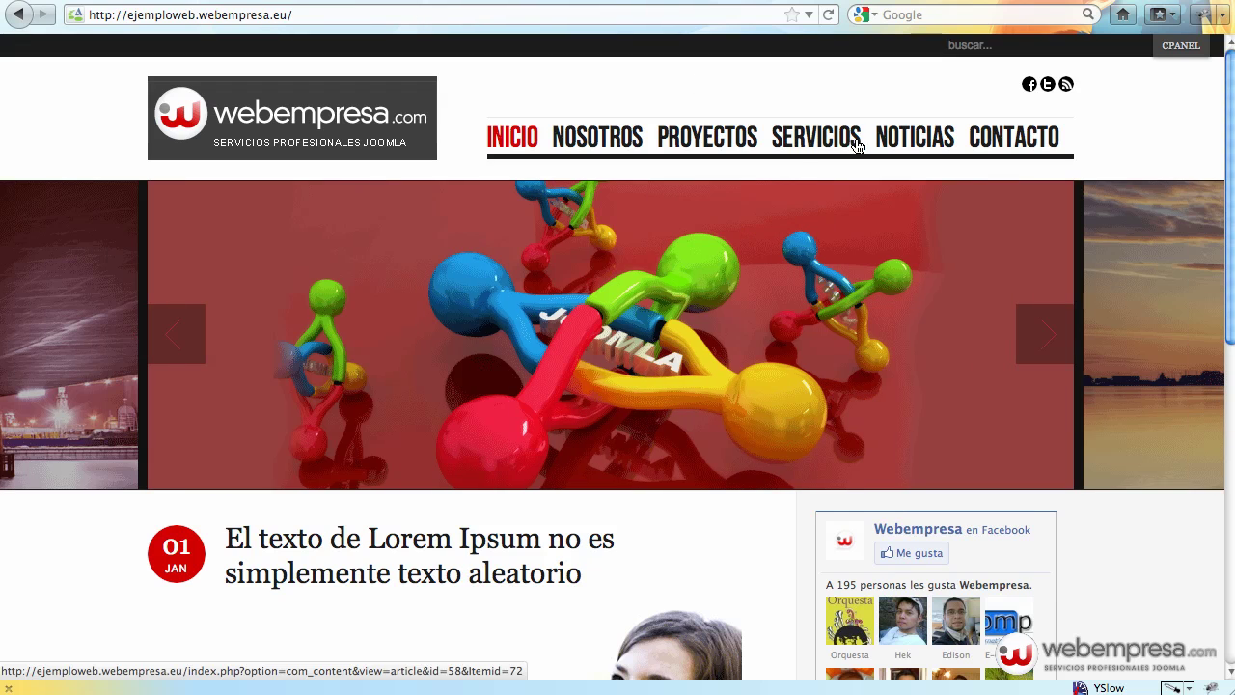
# Open the Nosotros page on the site and check how the side news module is displayed.
pyautogui.click(592, 142)
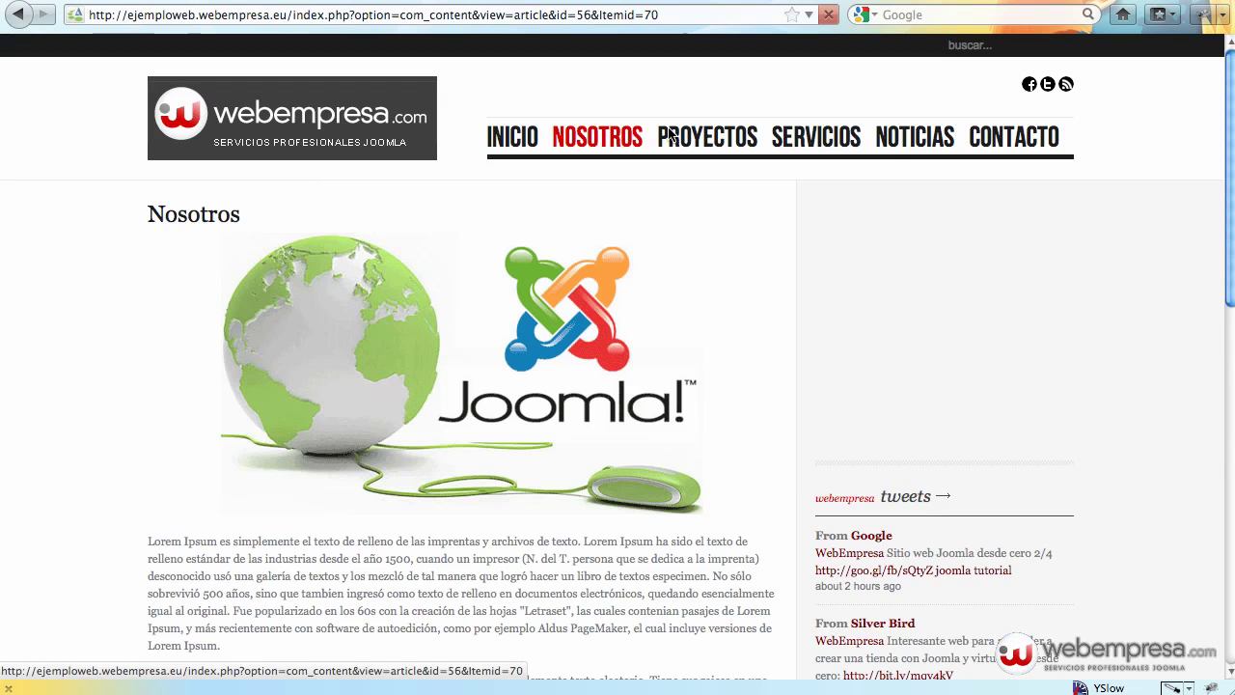
pyautogui.scroll(-15, 881, 113)
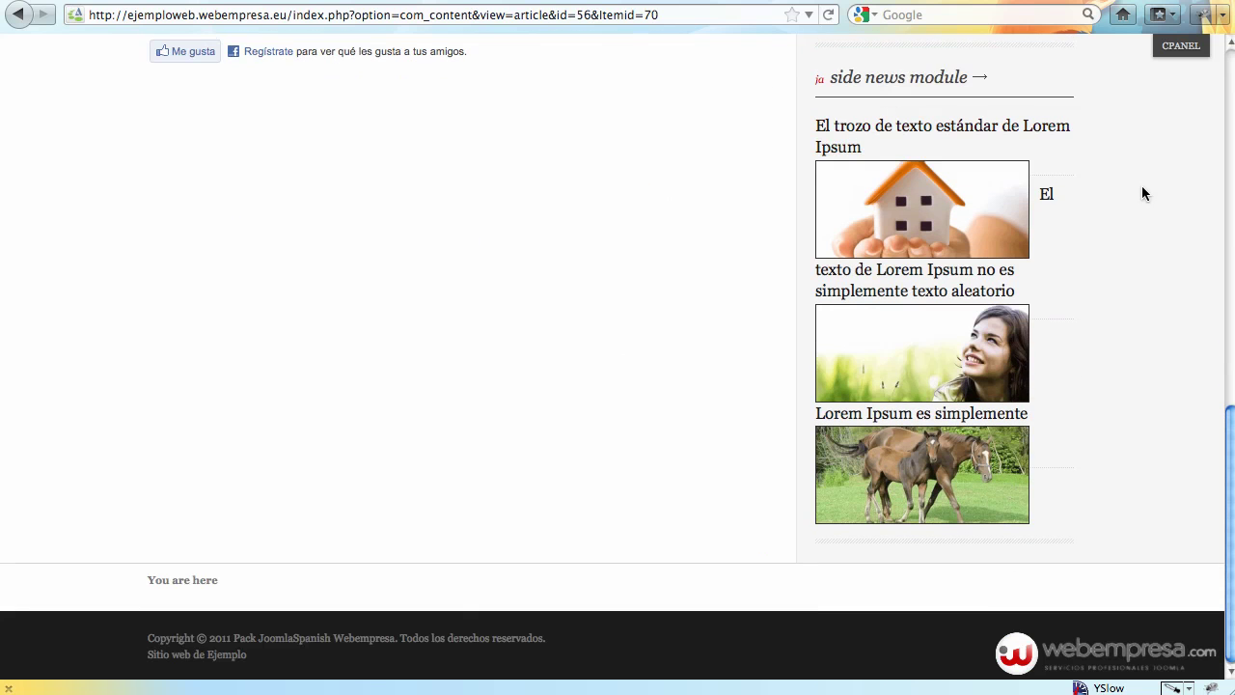
# Set the Image Alignment of the JA Side News module to Auto and apply the module changes.
pyautogui.scroll(3, 1141, 193)
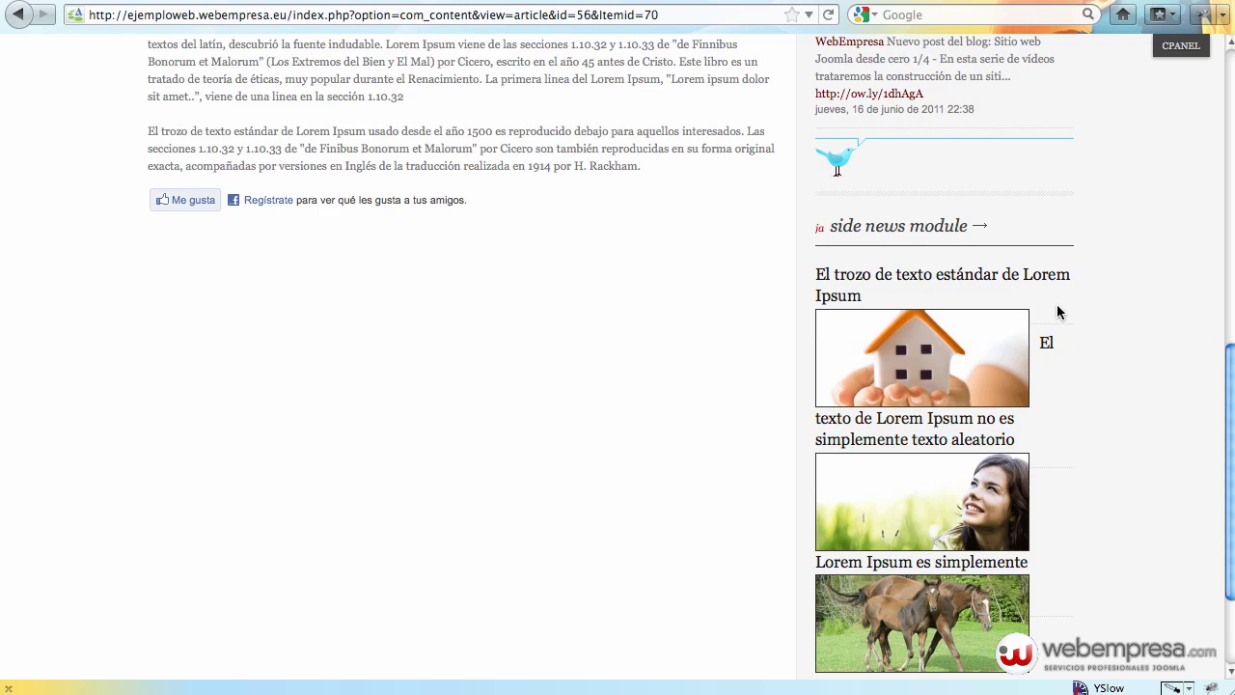
pyautogui.scroll(-2, 1052, 328)
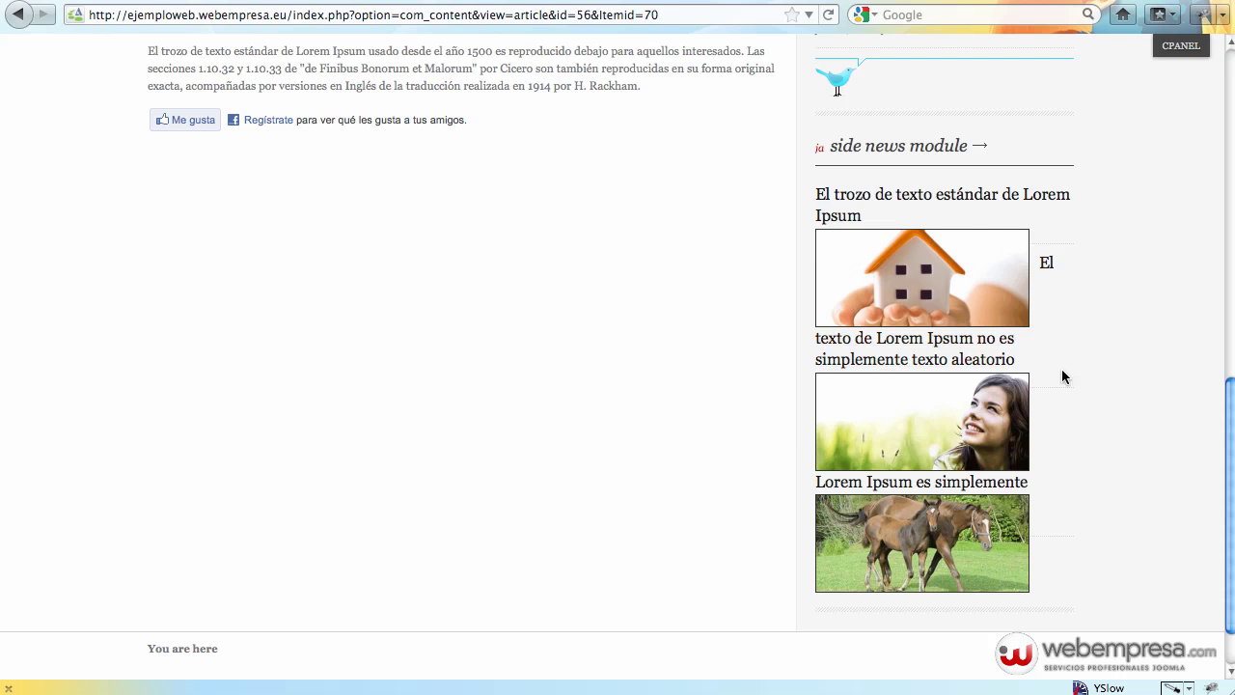
pyautogui.scroll(5, 1062, 369)
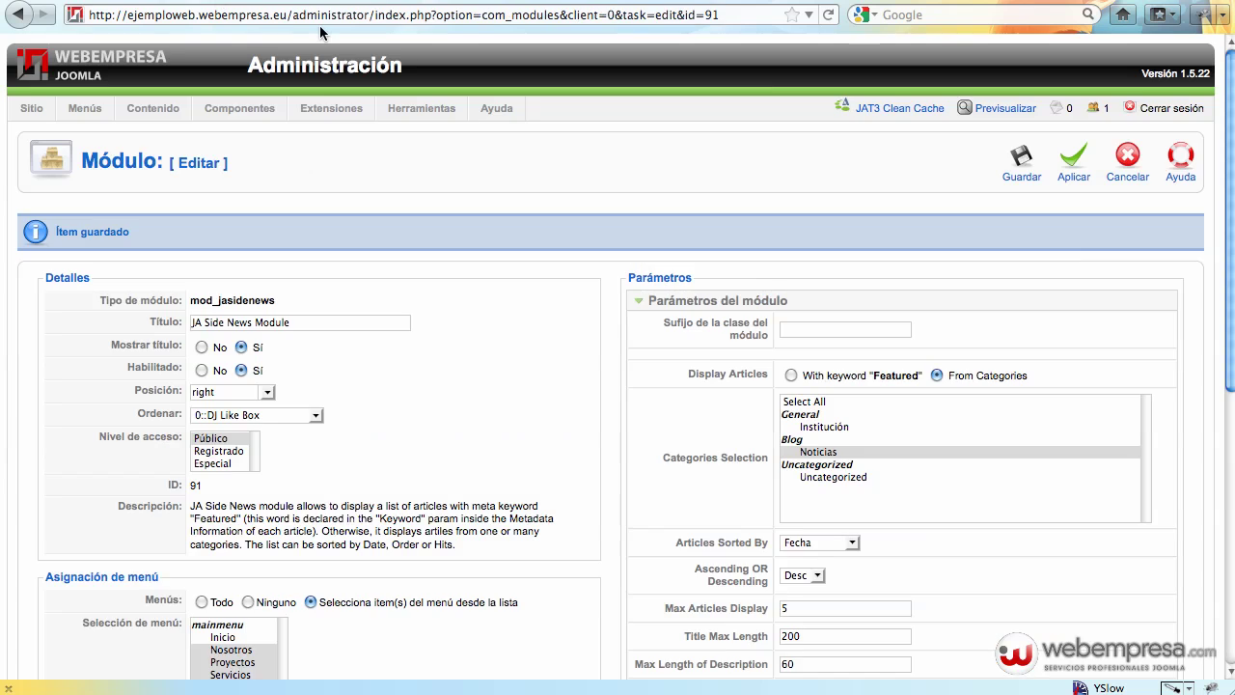
pyautogui.scroll(-8, 1021, 305)
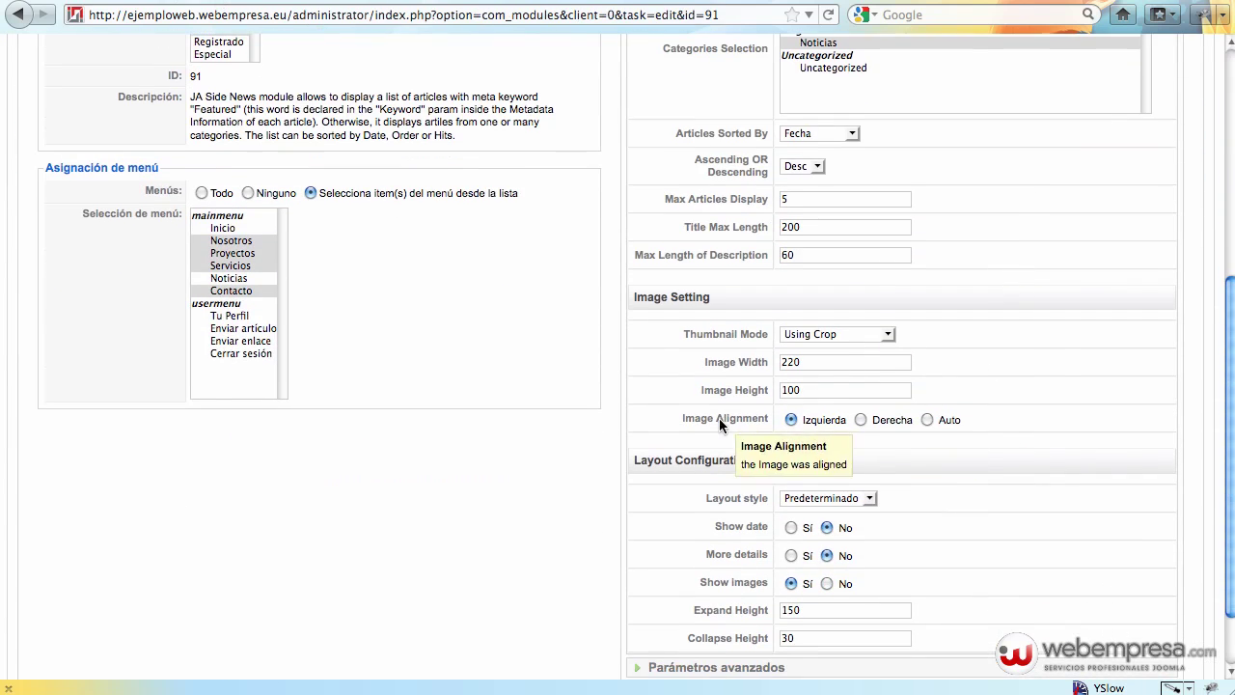
pyautogui.click(927, 421)
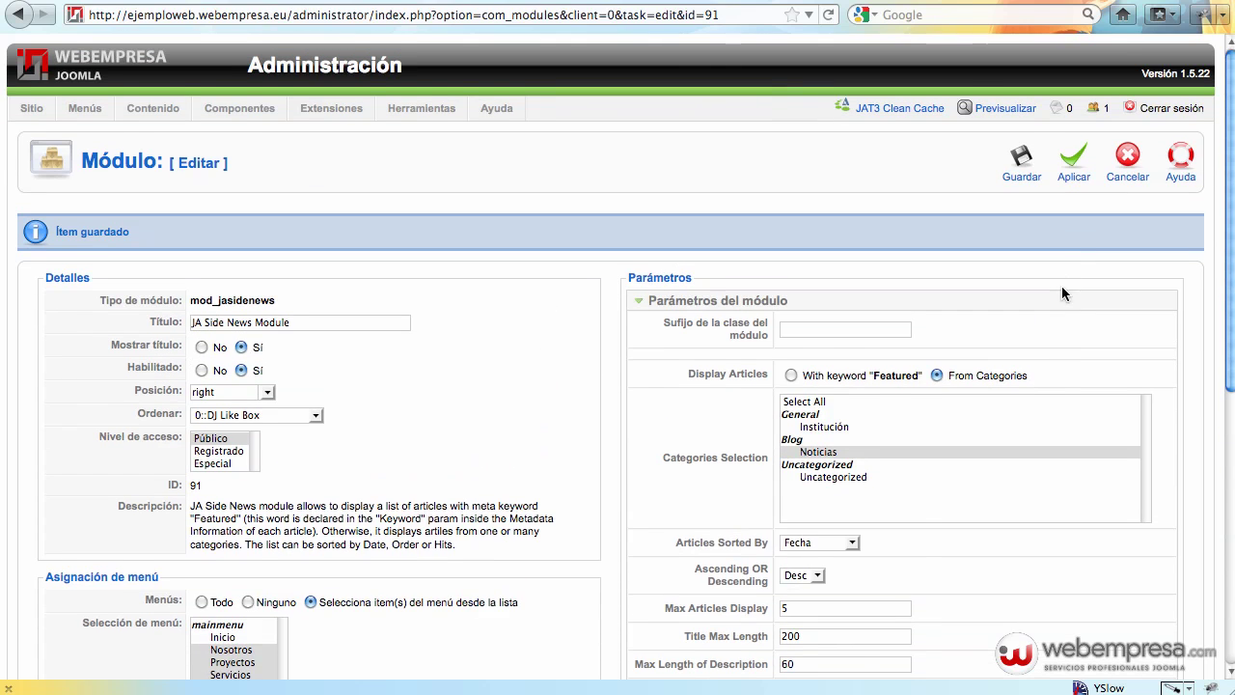
pyautogui.click(1068, 182)
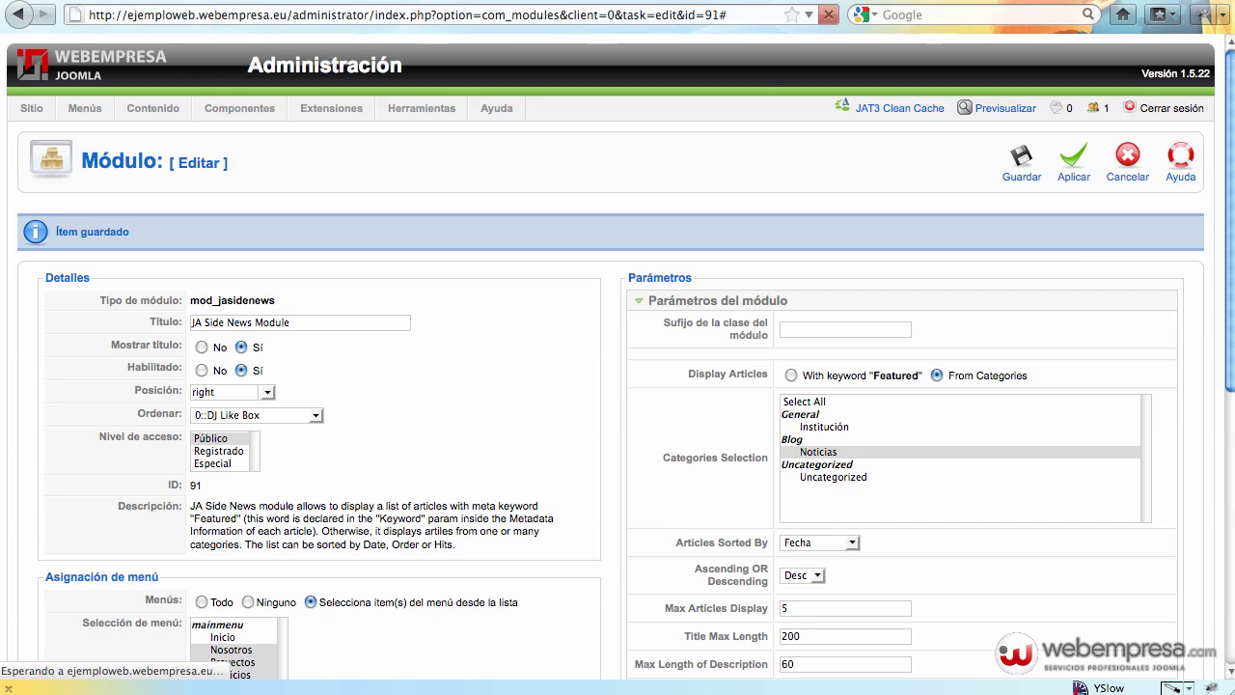
# Preview the public site, open the Proyectos page and examine the JA Side News Module in its sidebar.
pyautogui.click(993, 111)
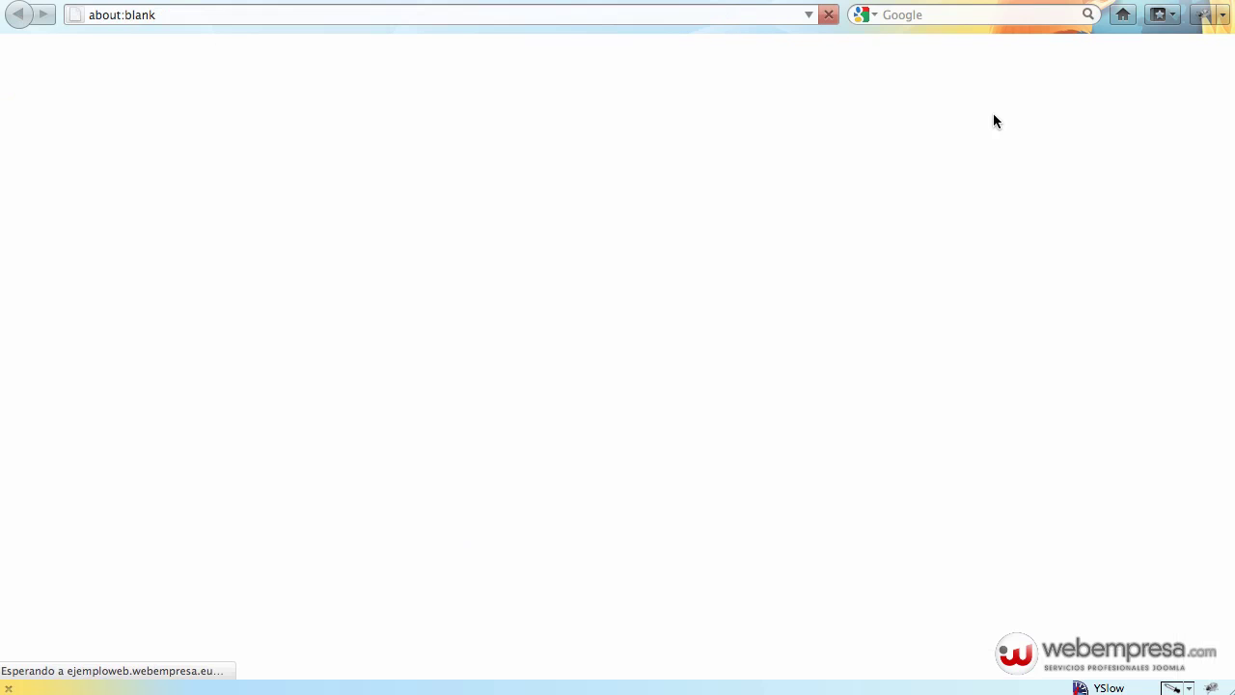
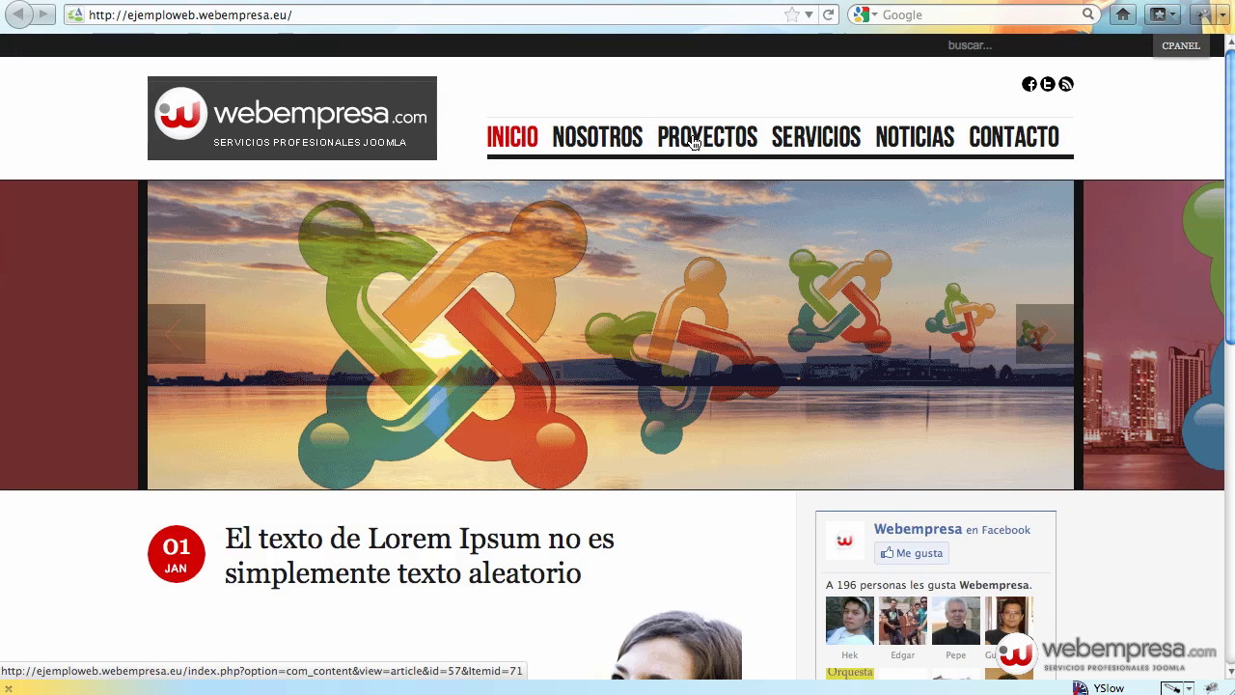
pyautogui.click(693, 143)
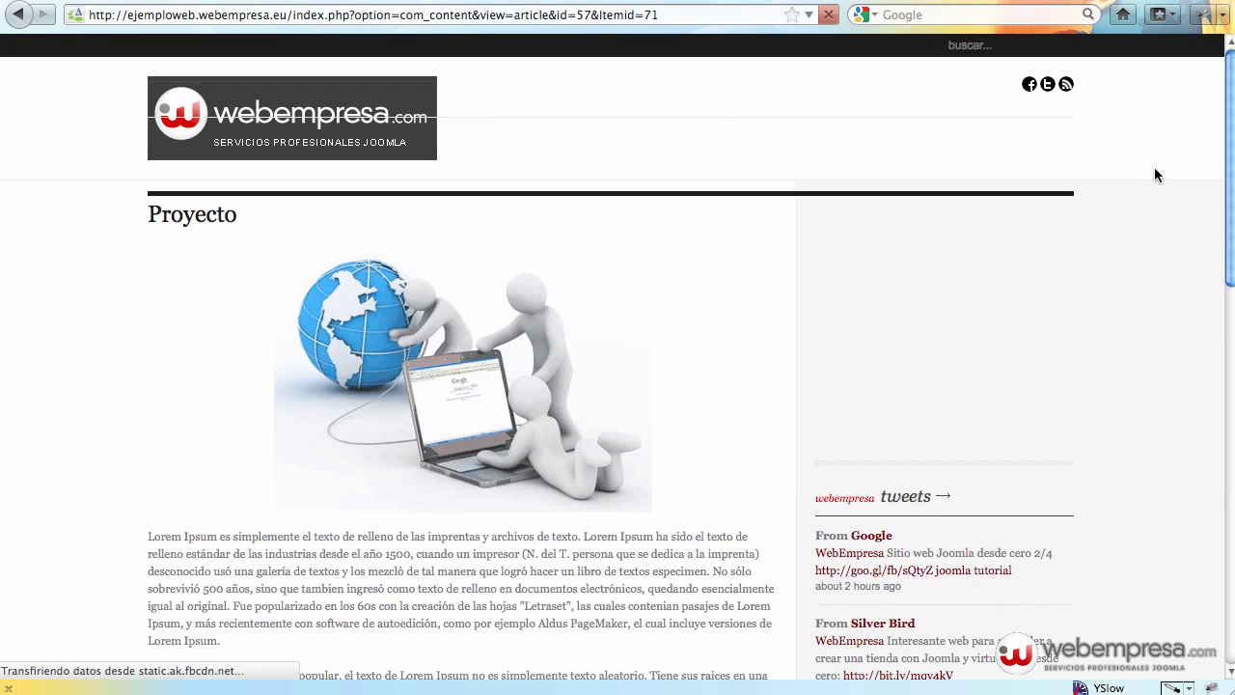
pyautogui.scroll(-6, 1148, 169)
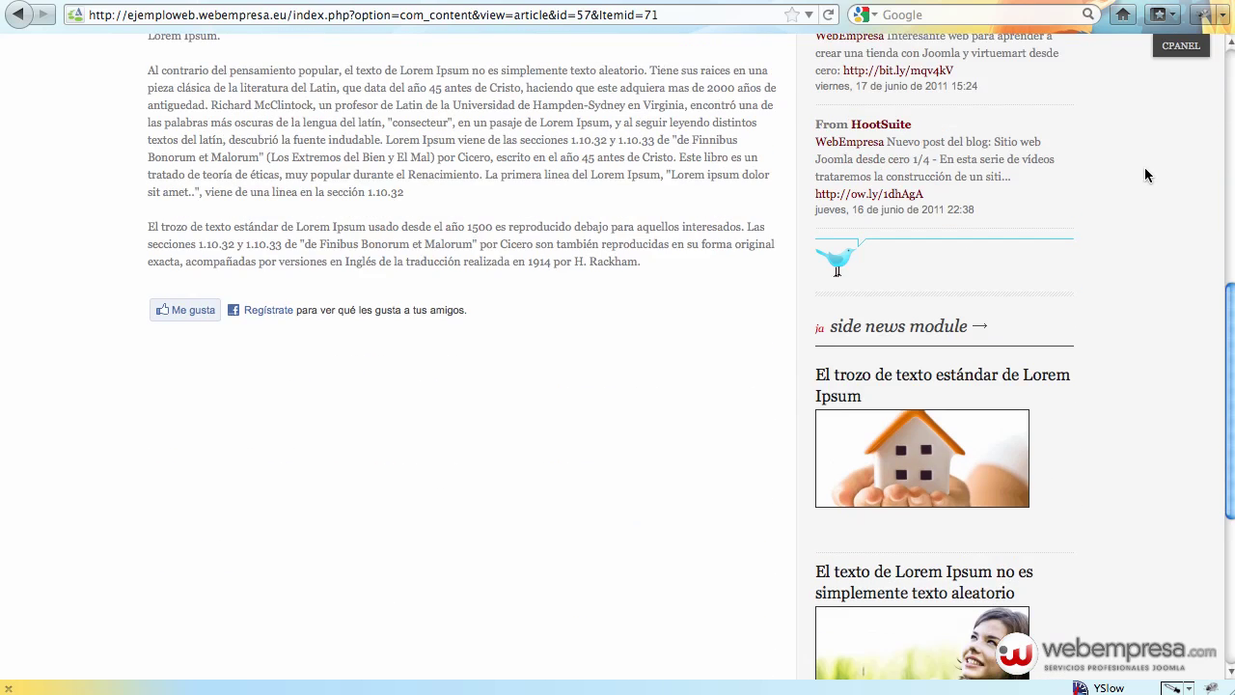
pyautogui.scroll(-3, 1148, 175)
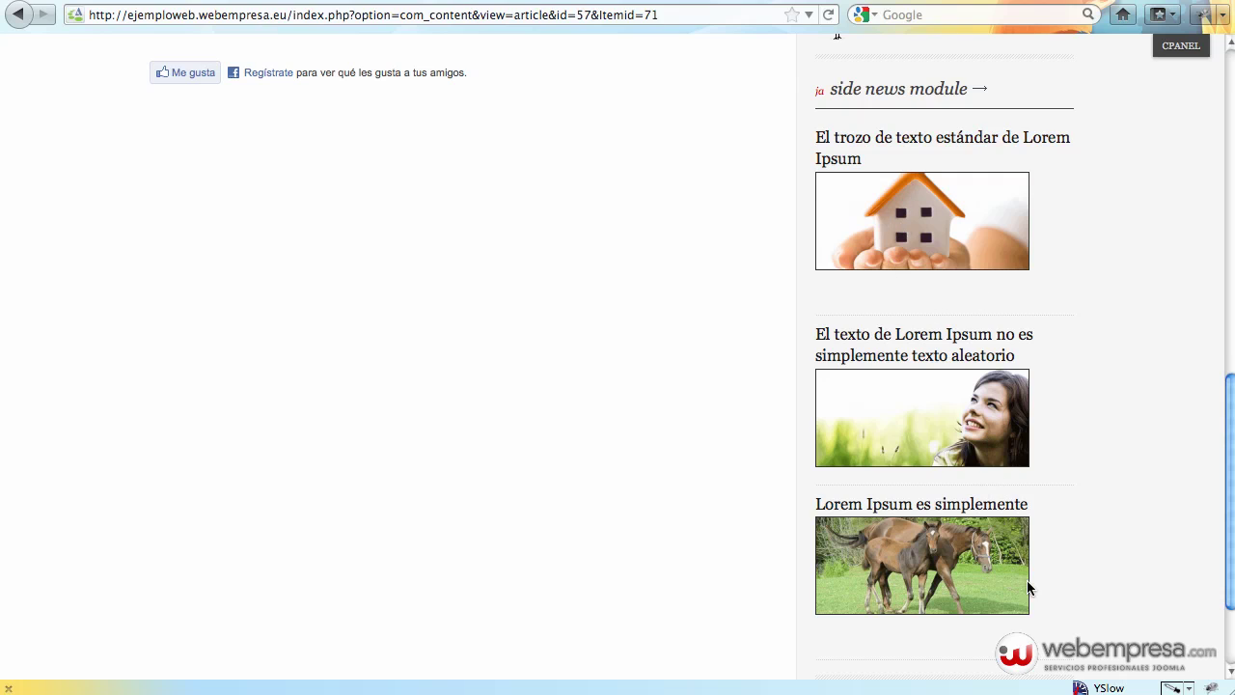
pyautogui.scroll(-1, 1031, 498)
pyautogui.scroll(-2, 922, 535)
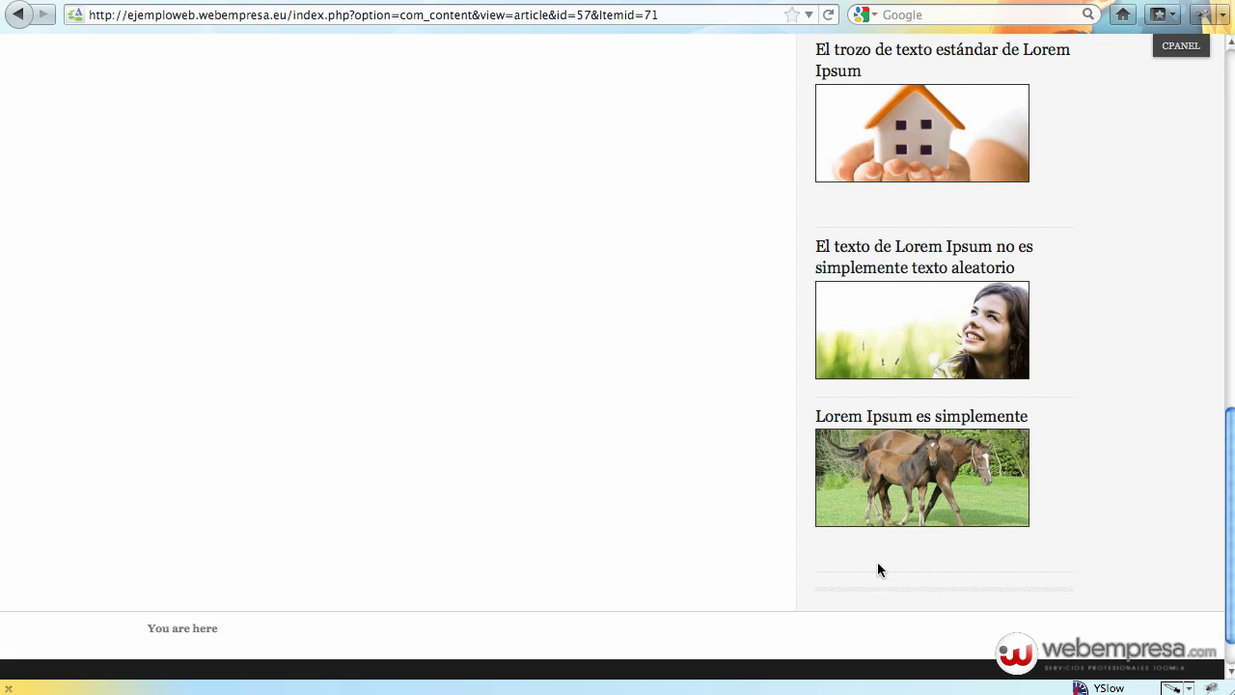
# Close the JA Side News Module editor without saving and open the article manager.
pyautogui.click(150, 1)
pyautogui.click(1125, 172)
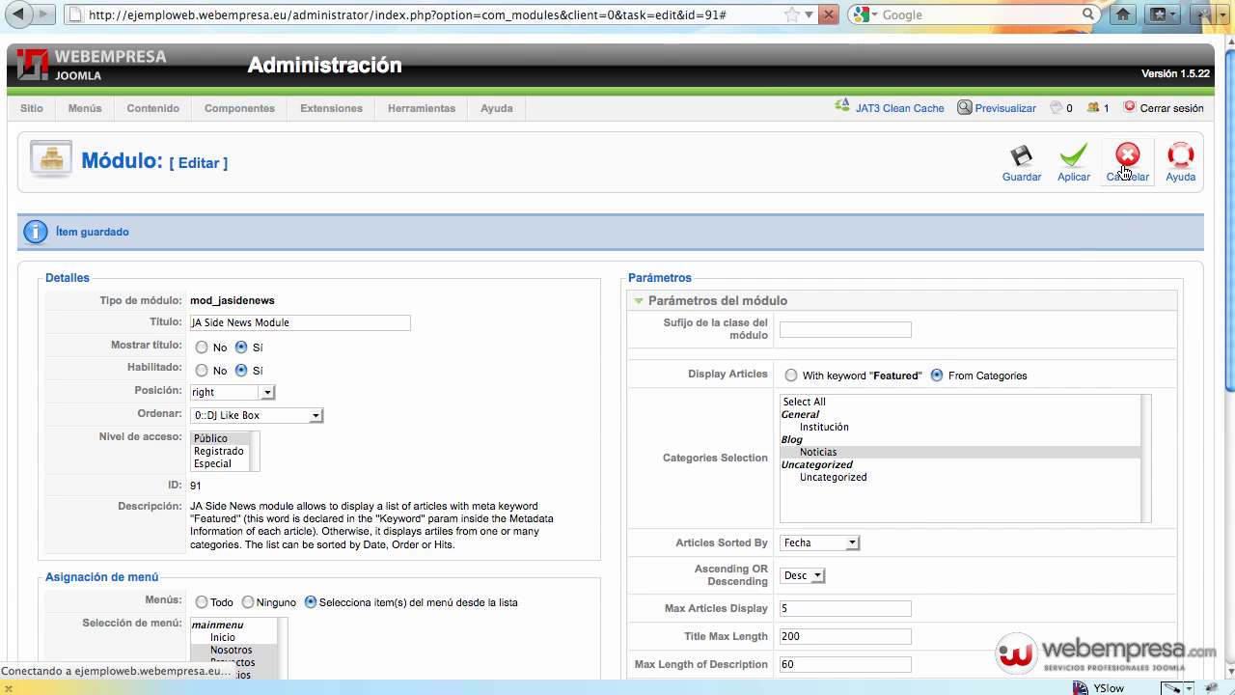
pyautogui.click(331, 1)
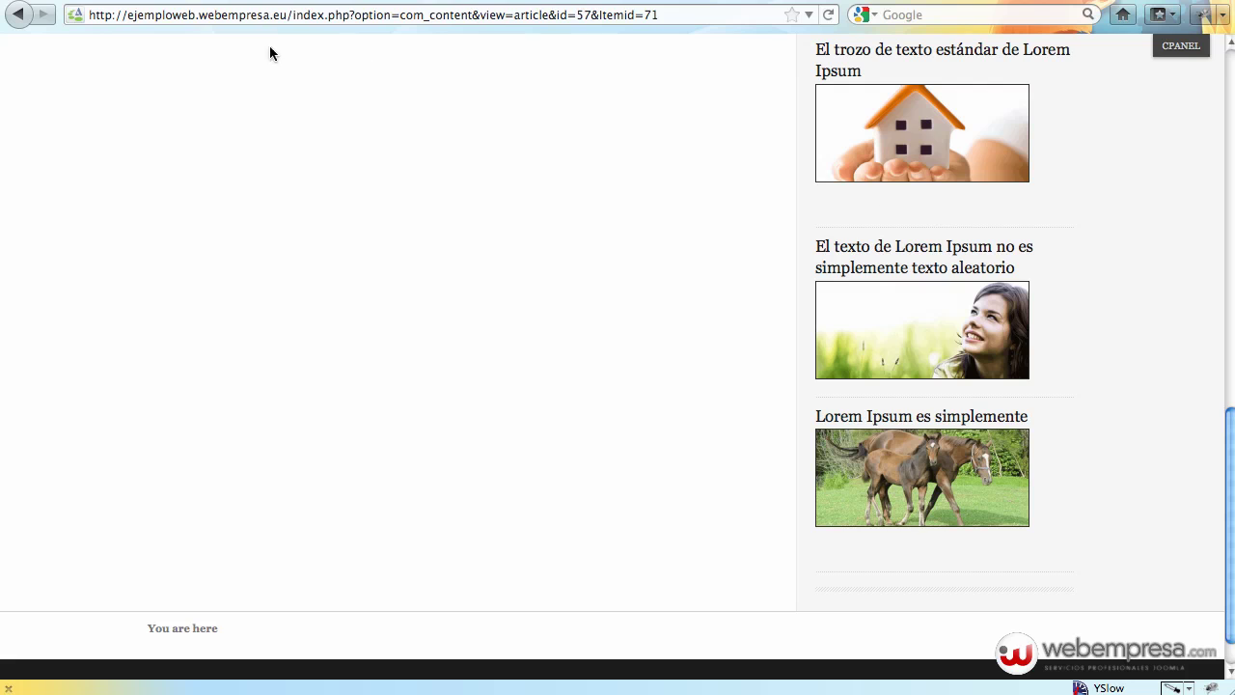
pyautogui.click(145, 1)
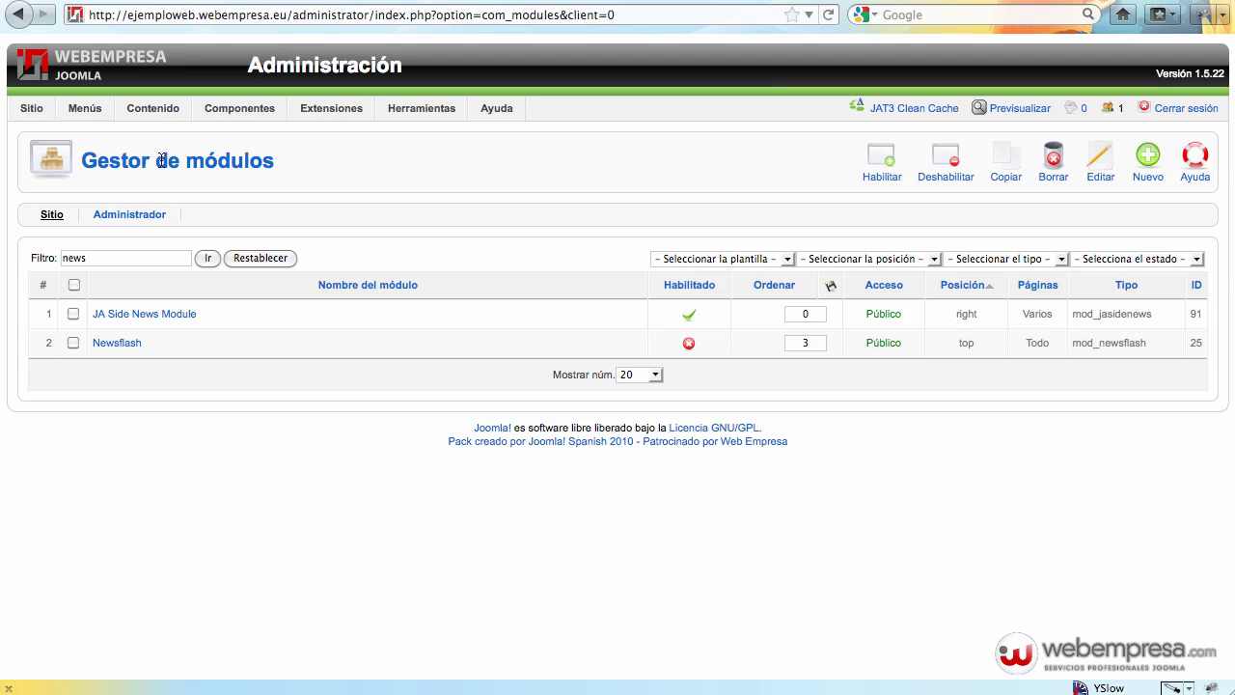
pyautogui.click(165, 136)
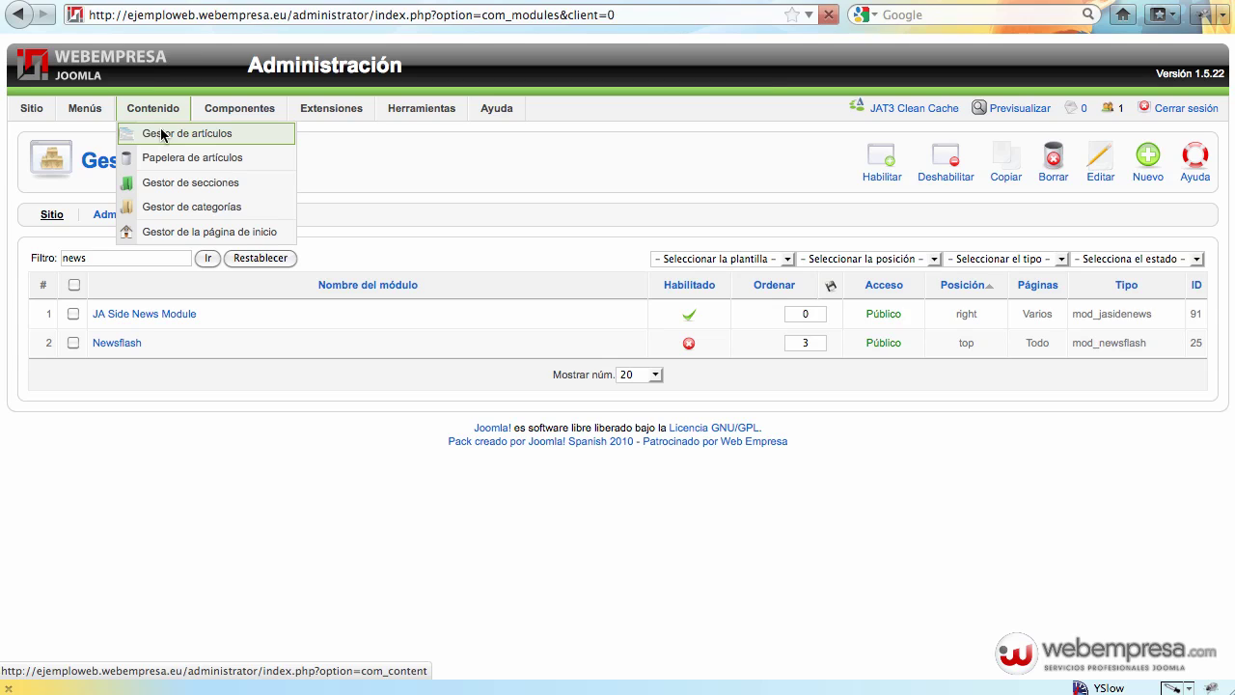
pyautogui.click(162, 135)
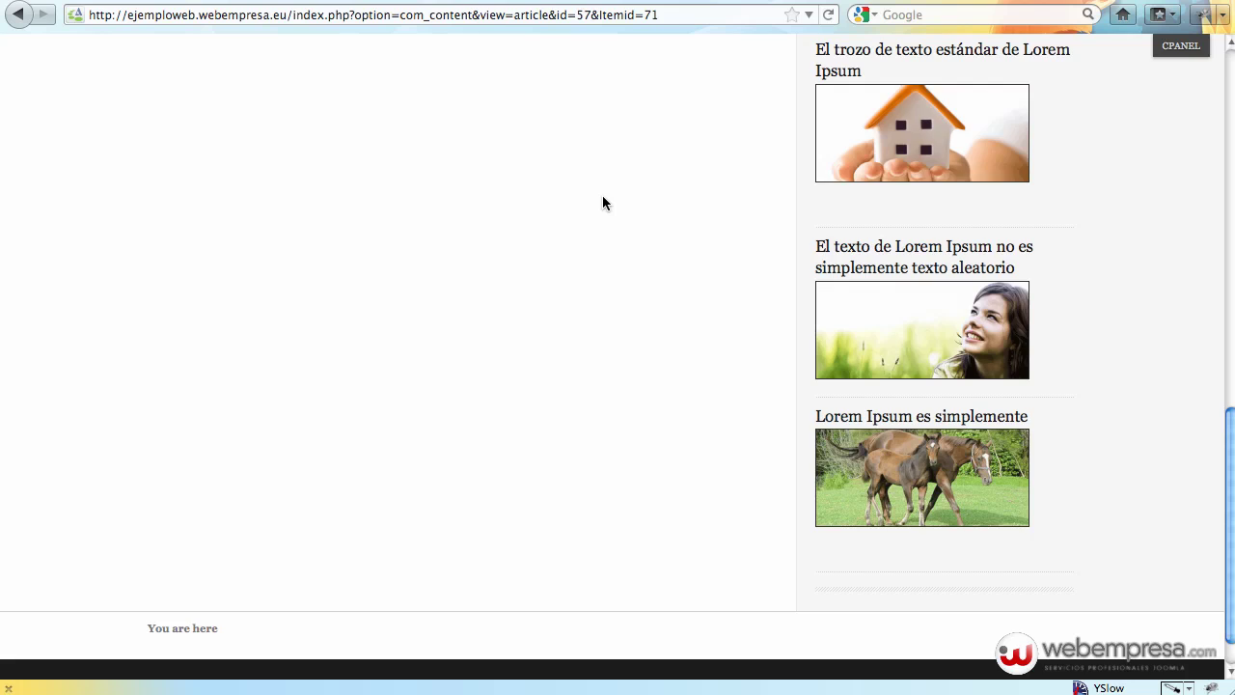
# Remove the empty paragraph before the read-more marker in the article "El trozo de texto estándar de Lorem Ipsum" and save the article.
pyautogui.scroll(3, 602, 195)
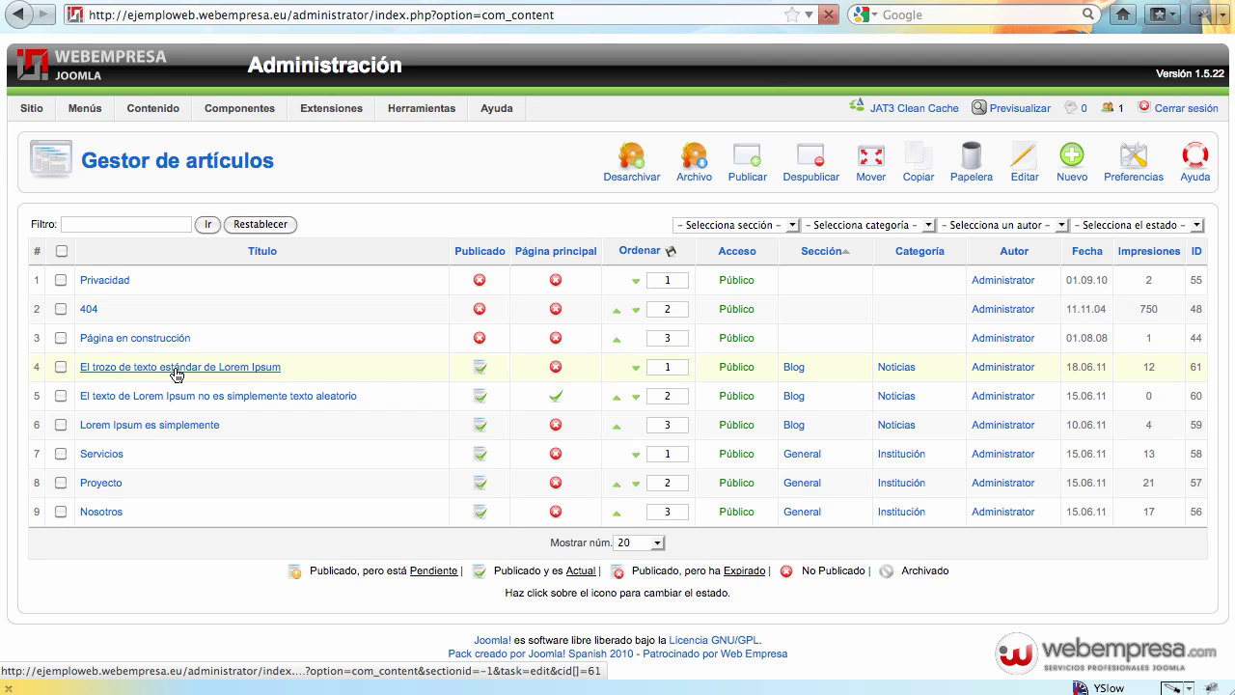
pyautogui.click(176, 372)
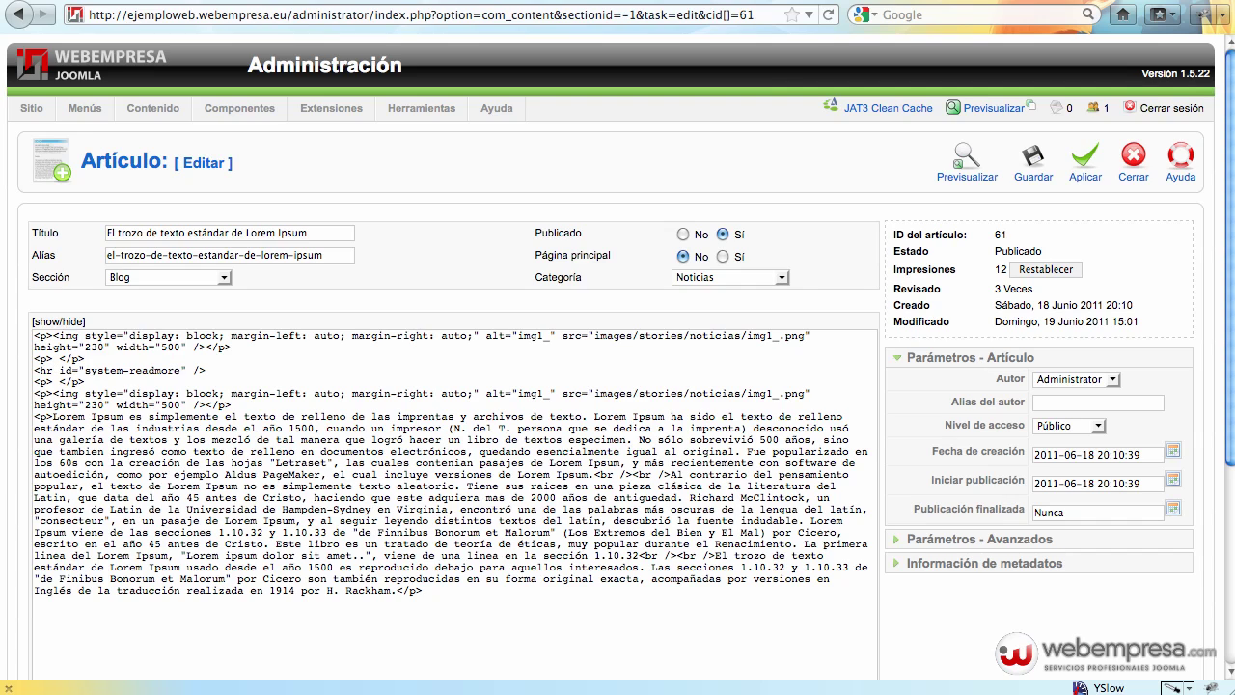
pyautogui.click(65, 325)
pyautogui.click(56, 322)
pyautogui.moveTo(103, 359); pyautogui.dragTo(24, 362)
pyautogui.press('BackSpace')
pyautogui.press('BackSpace')
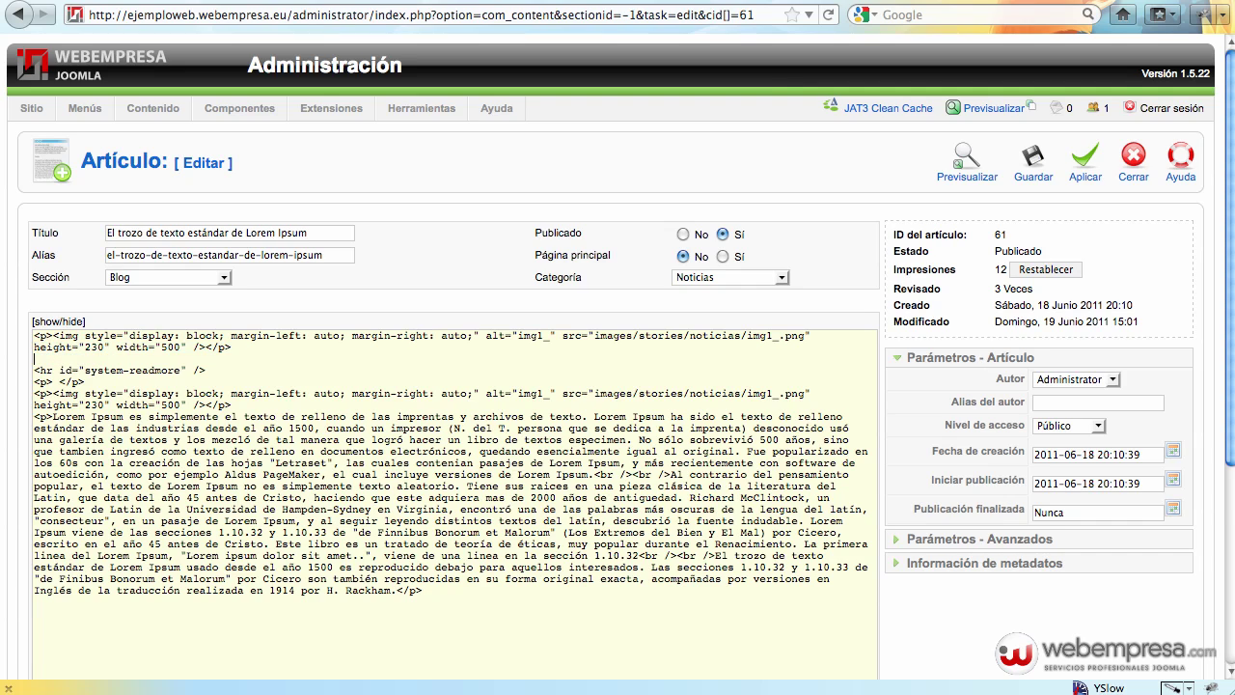
pyautogui.click(1033, 164)
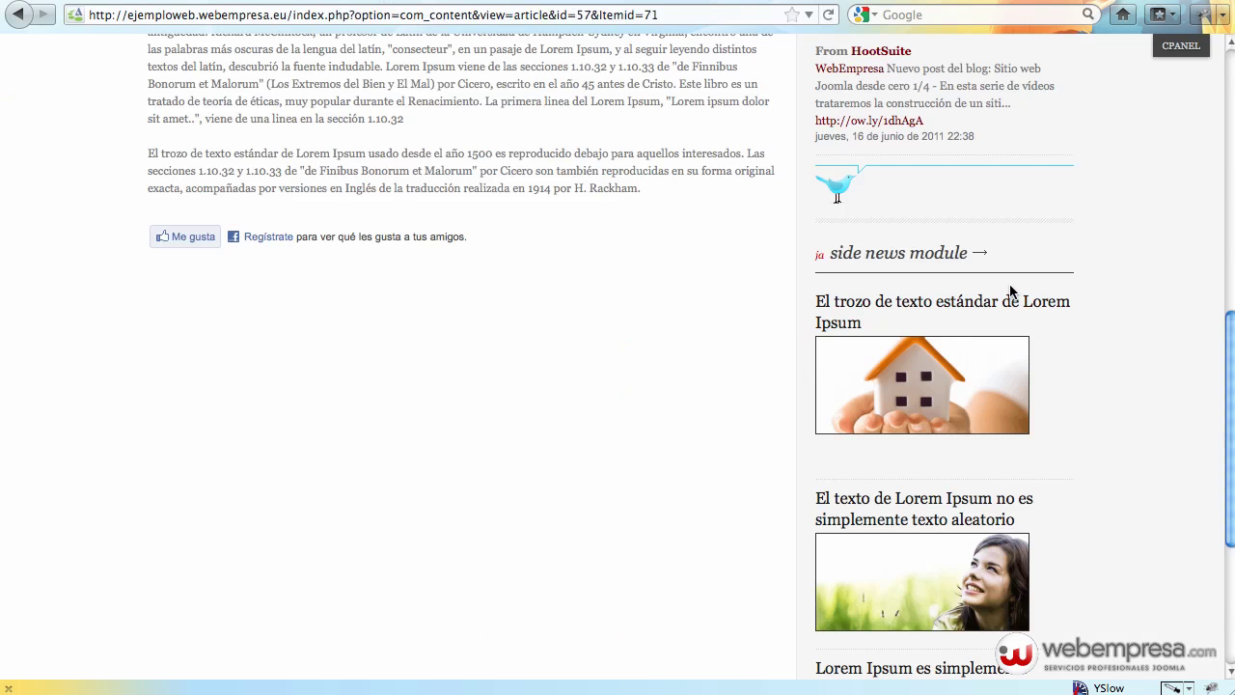
# Delete the blank line between the first image and the read-more separator in the article "Lorem Ipsum es simplemente", and save the article.
pyautogui.scroll(-3, 981, 468)
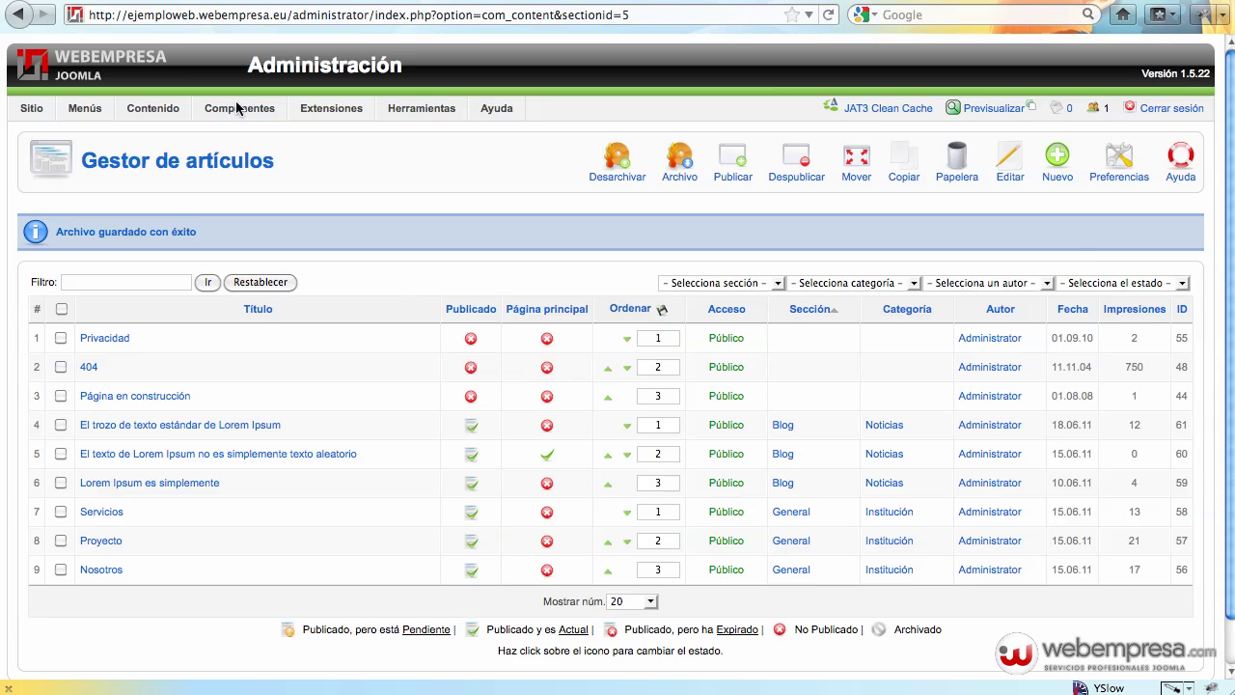
pyautogui.click(152, 487)
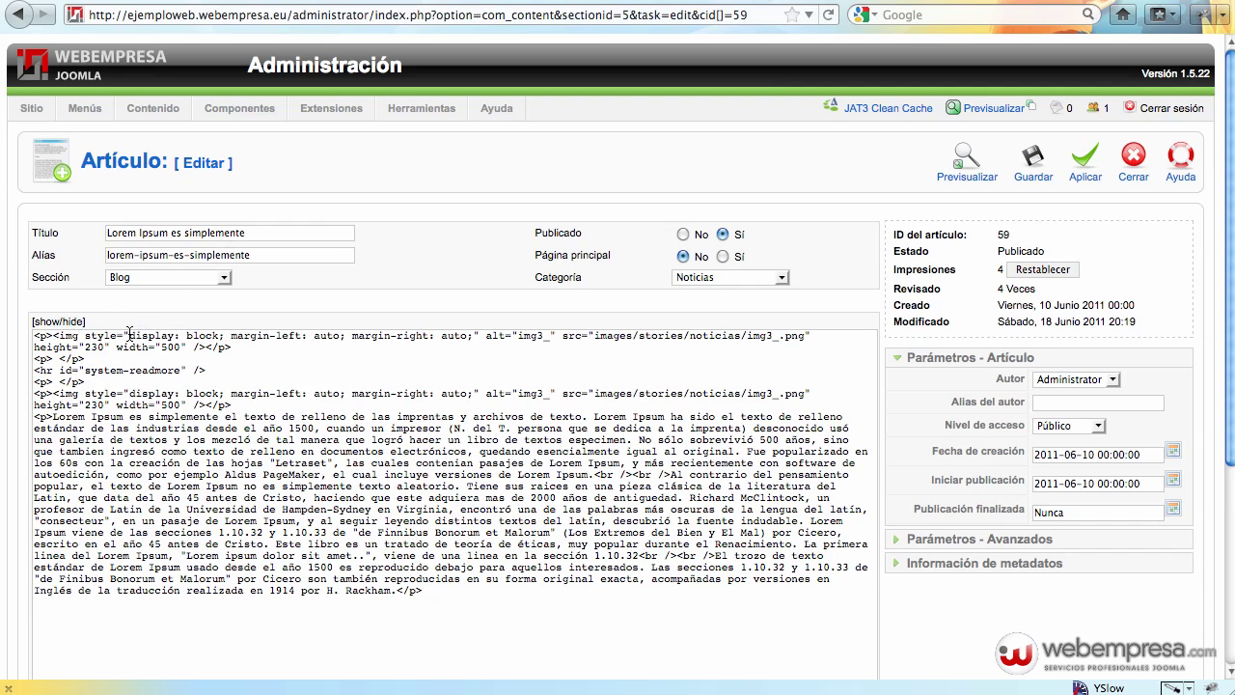
pyautogui.click(60, 321)
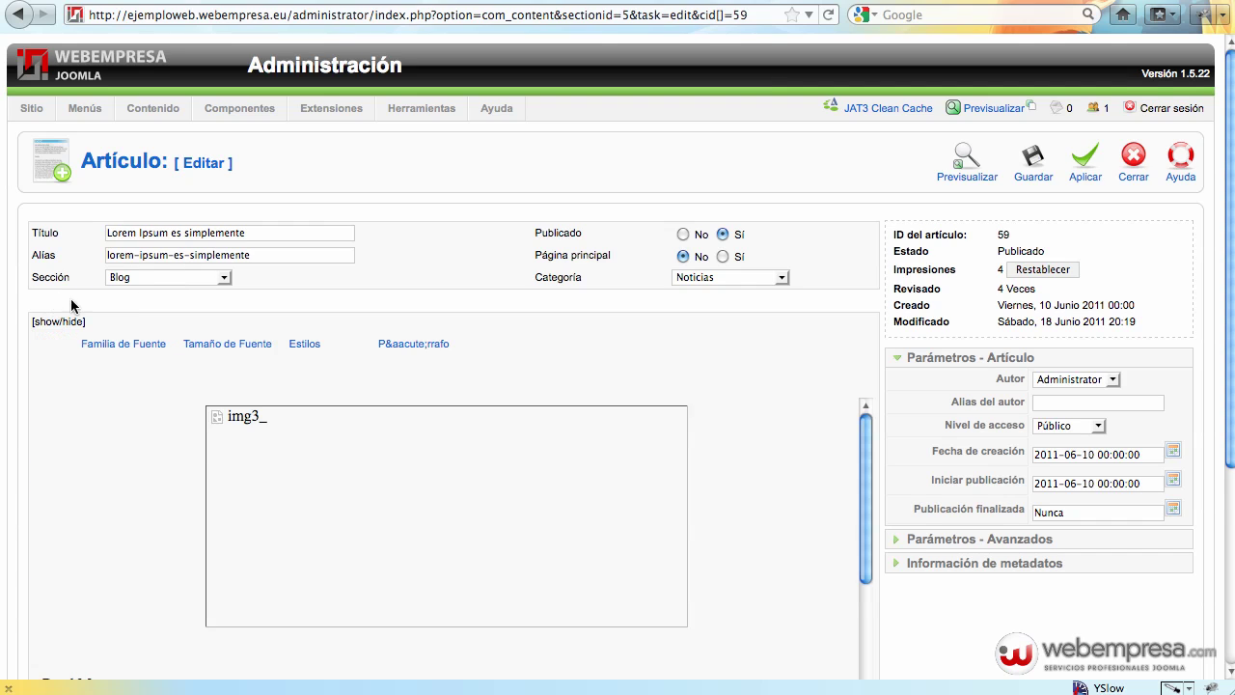
pyautogui.scroll(-5, 728, 454)
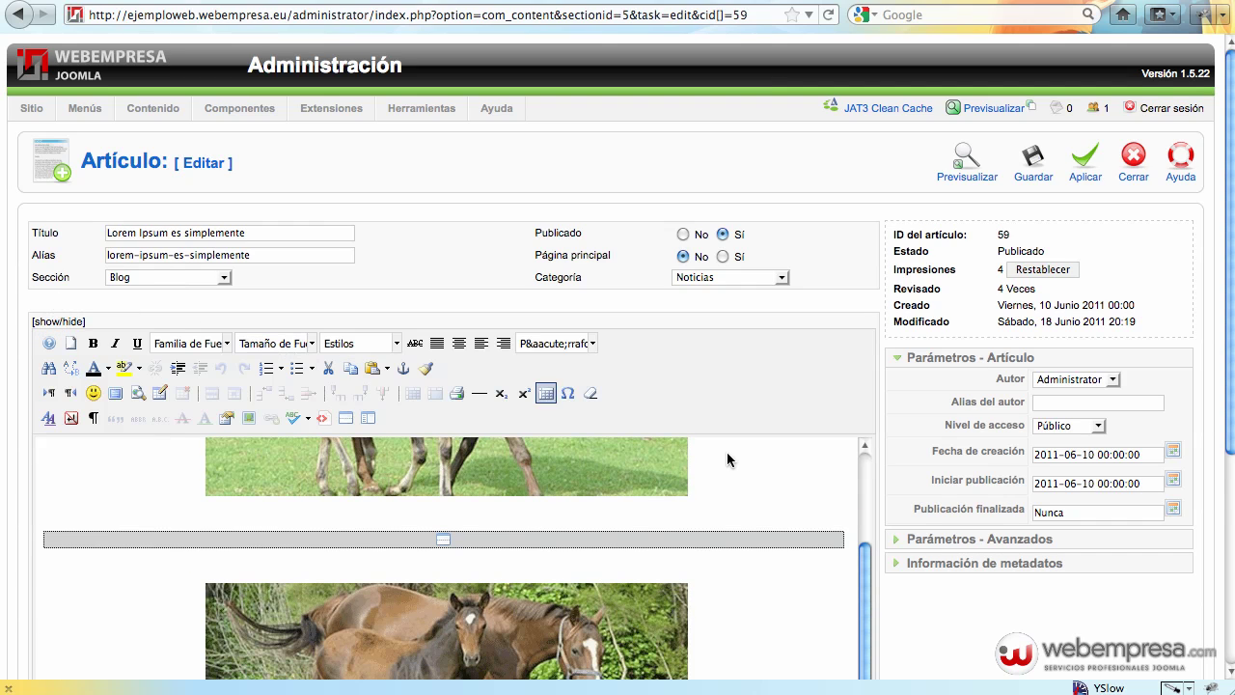
pyautogui.click(726, 480)
pyautogui.scroll(-3, 733, 477)
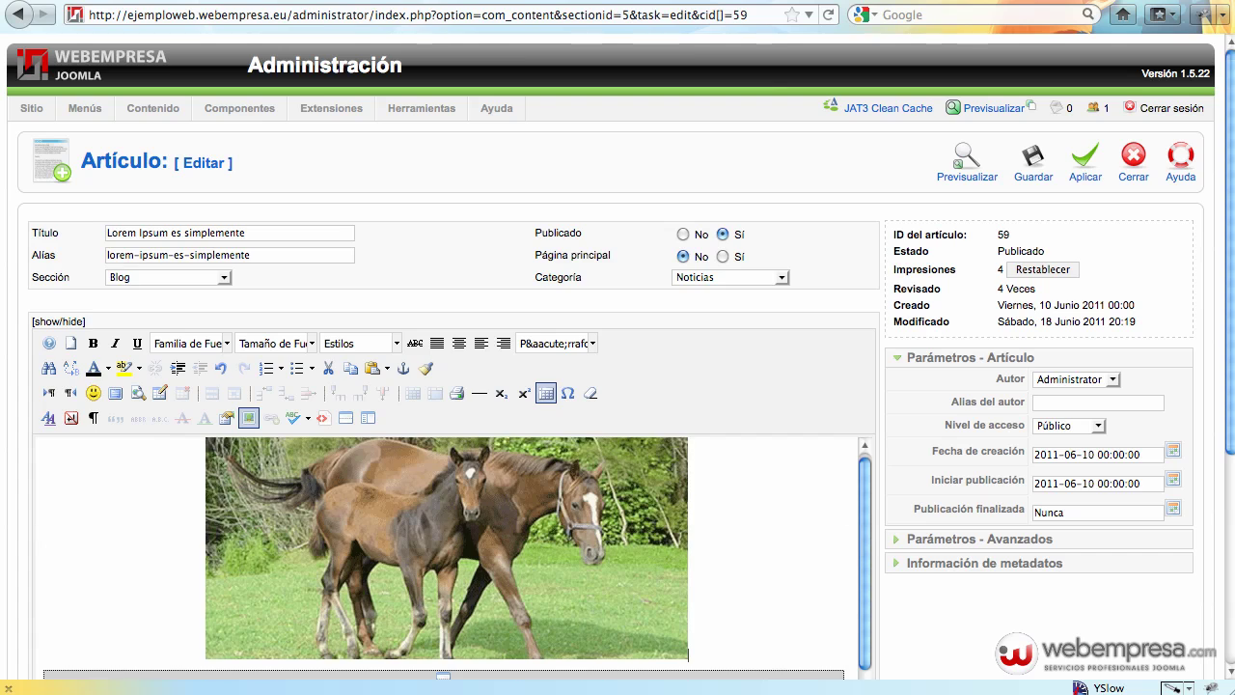
pyautogui.click(1031, 166)
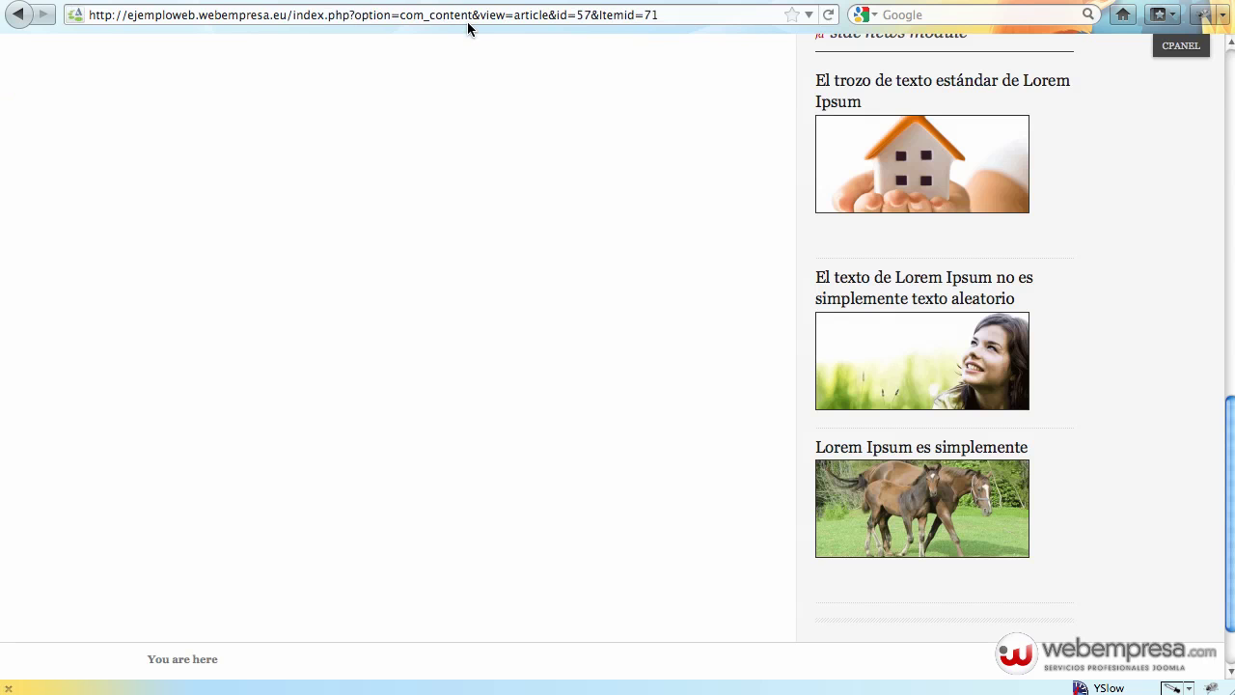
# Reload the public Proyectos page and check the spacing between the items of the side news module.
pyautogui.click(681, 16)
pyautogui.moveTo(1224, 433); pyautogui.dragTo(1223, 244)
pyautogui.press('Return')
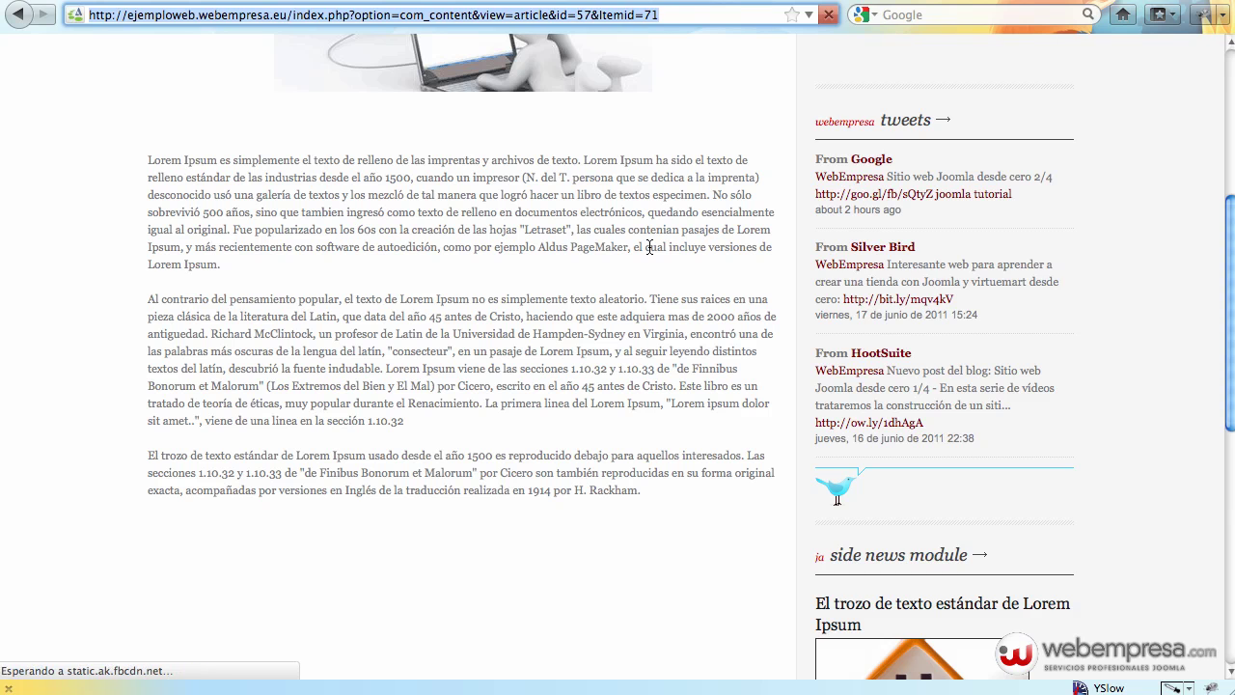
pyautogui.scroll(-9, 648, 243)
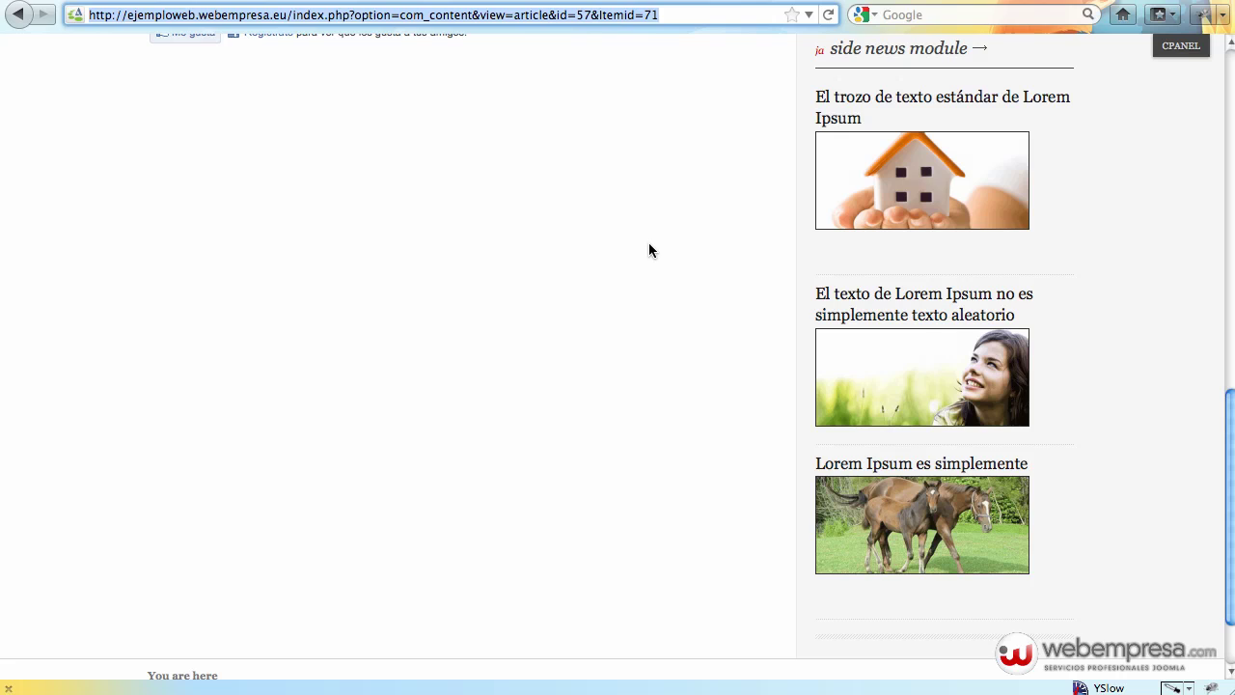
pyautogui.press('Return')
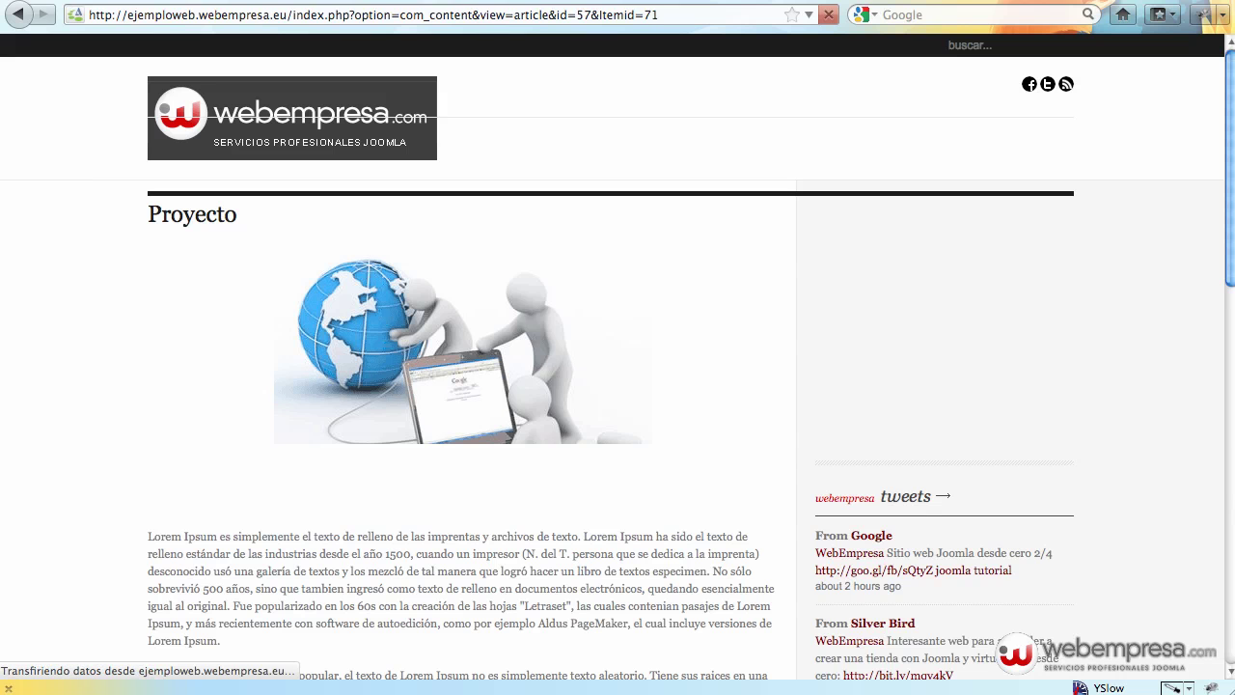
pyautogui.scroll(-2, 1044, 387)
pyautogui.scroll(-10, 1044, 388)
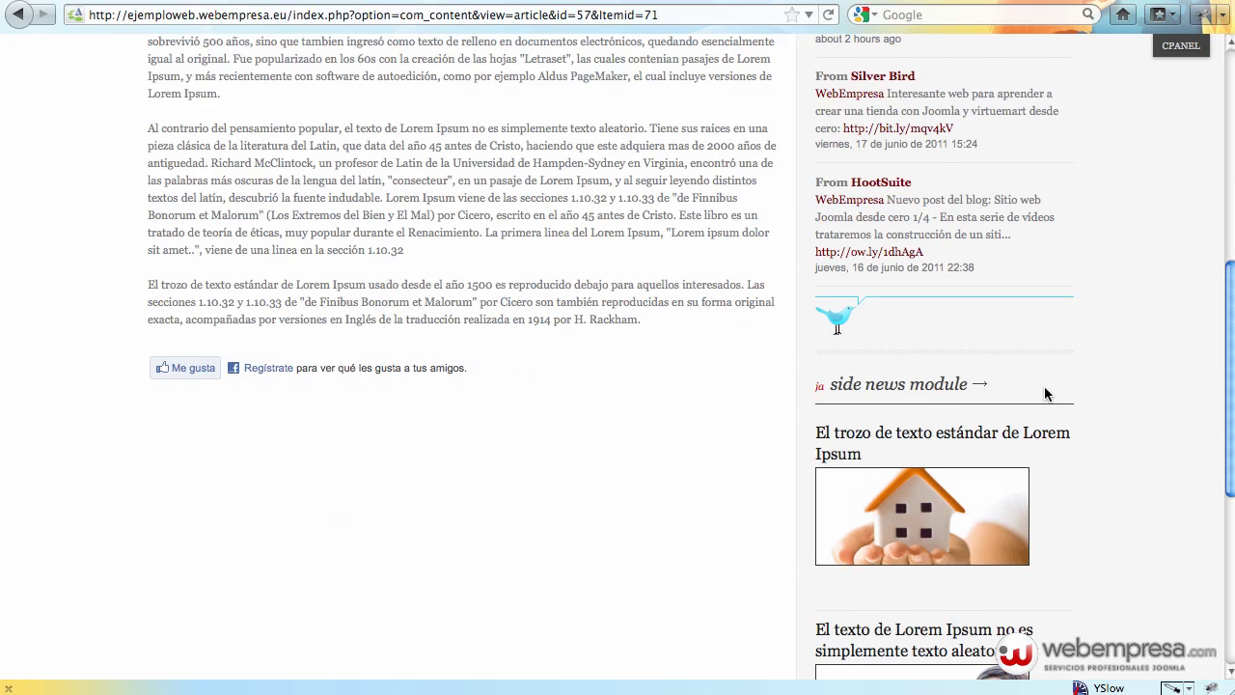
pyautogui.scroll(-2, 1045, 394)
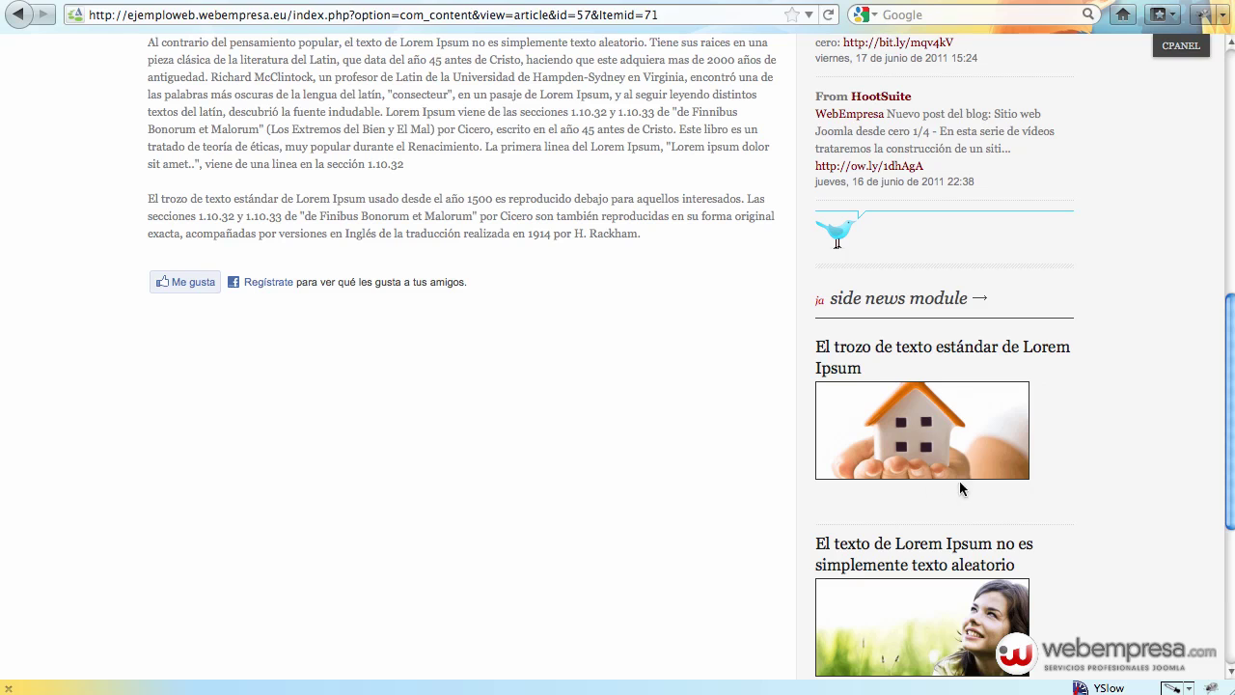
# Inspect the blank gap below the house image in the side news module with Firebug.
pyautogui.click(1172, 687)
pyautogui.click(32, 421)
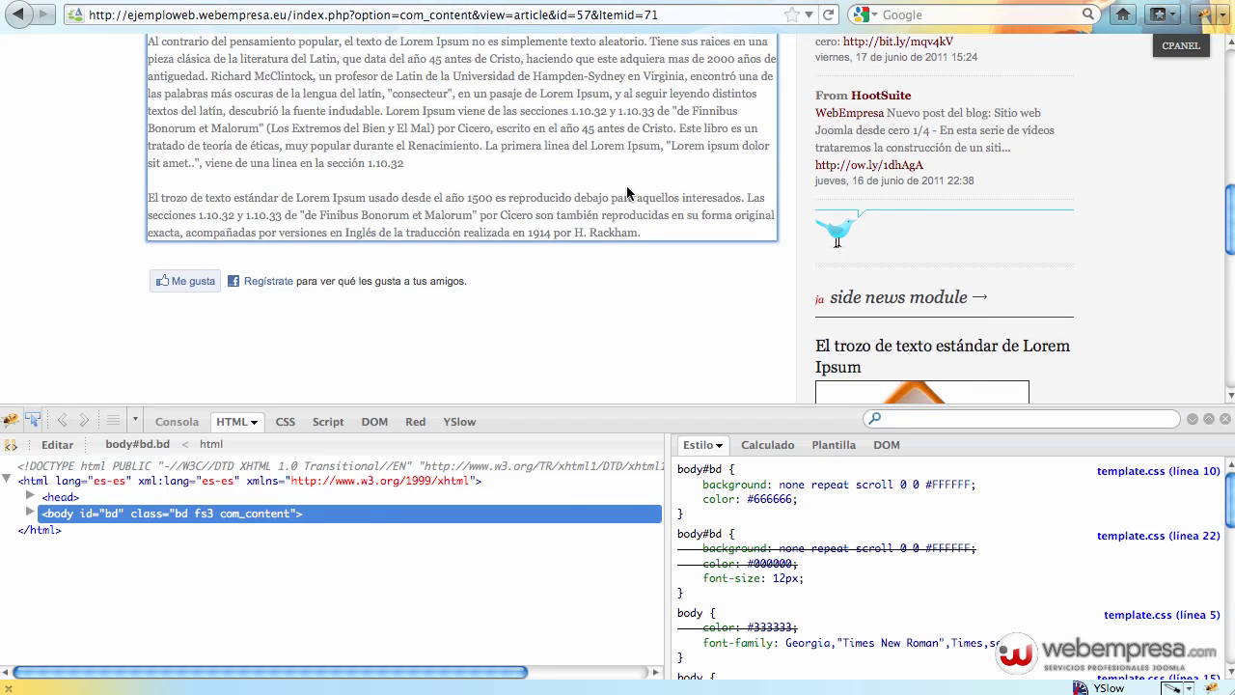
pyautogui.scroll(-6, 723, 165)
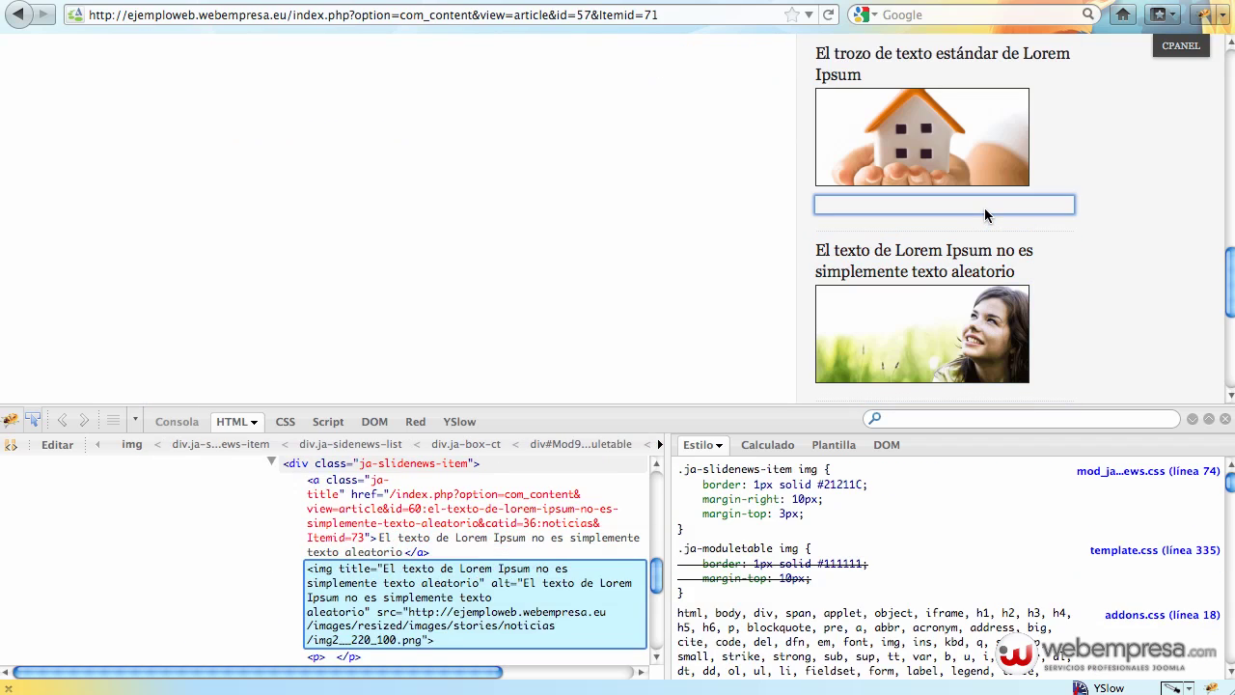
pyautogui.click(985, 208)
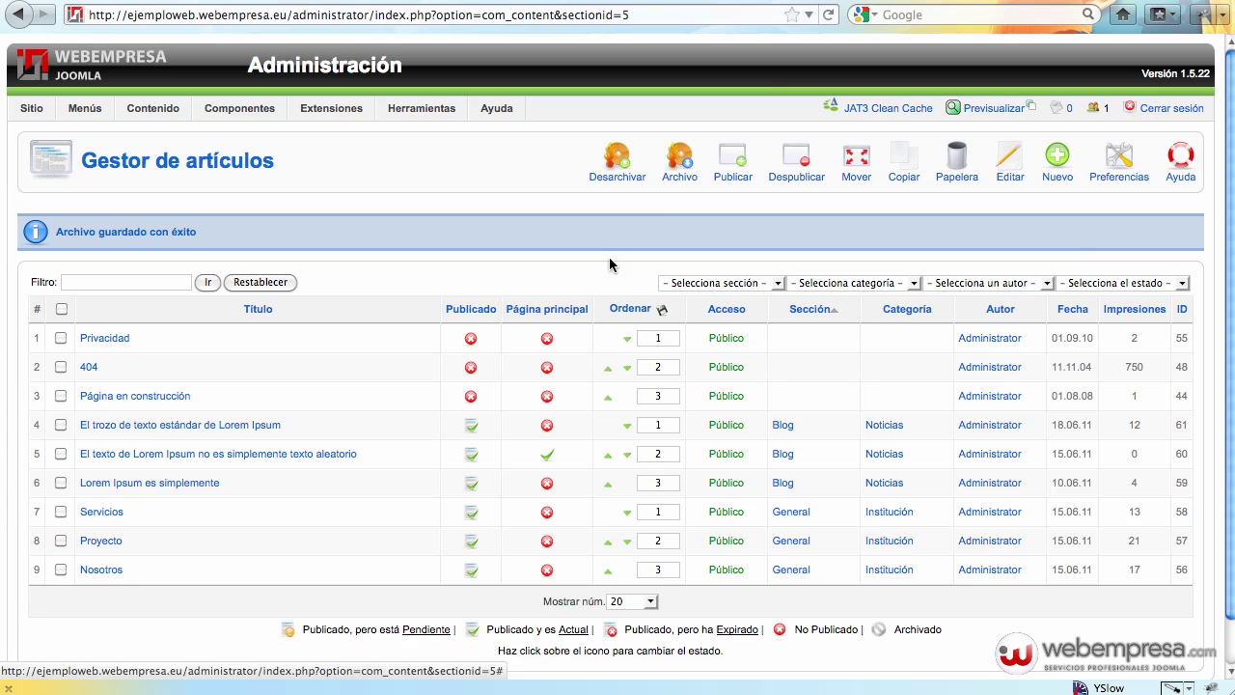
# Clean the JAT3 cache in the administration, then reload the public Proyectos page to recheck the side news module.
pyautogui.click(872, 112)
pyautogui.click(666, 324)
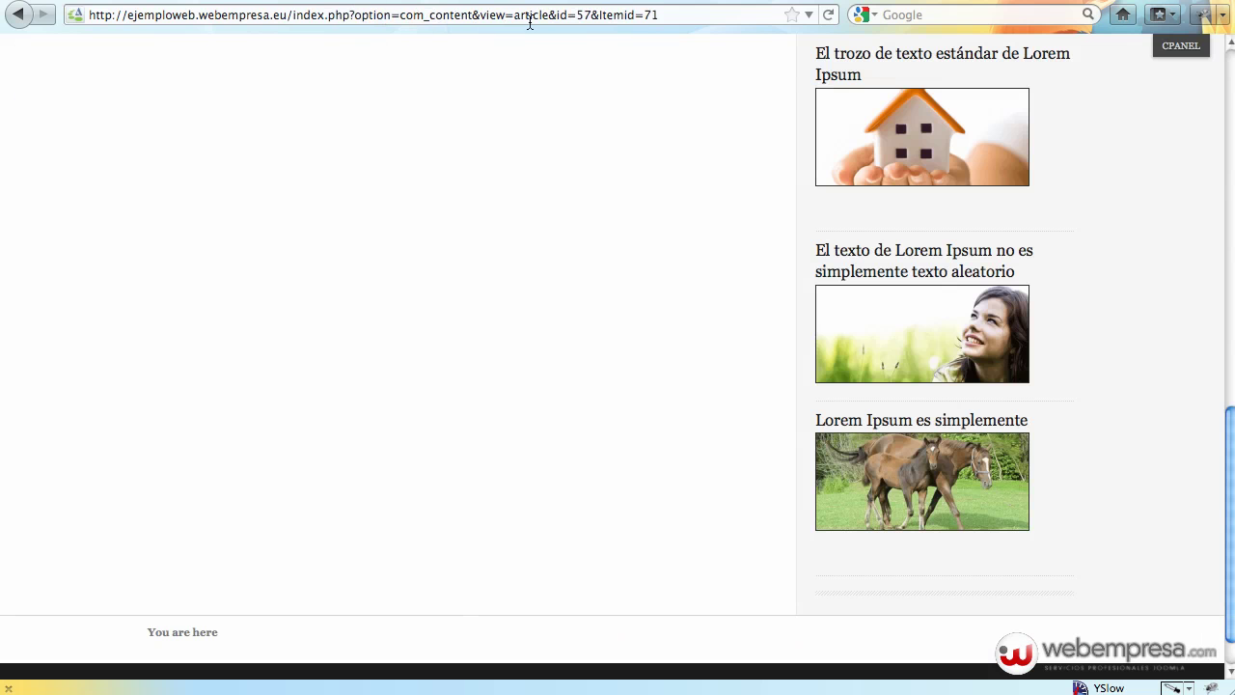
pyautogui.click(566, 16)
pyautogui.press('Return')
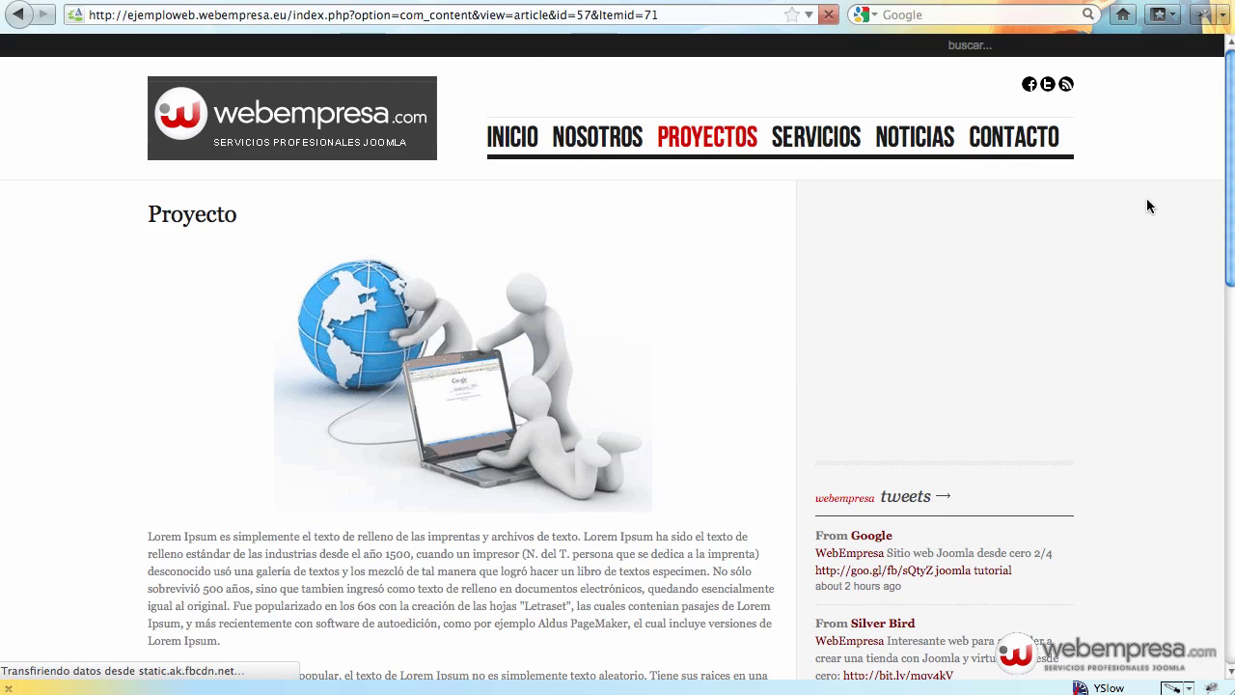
pyautogui.scroll(-5, 1172, 193)
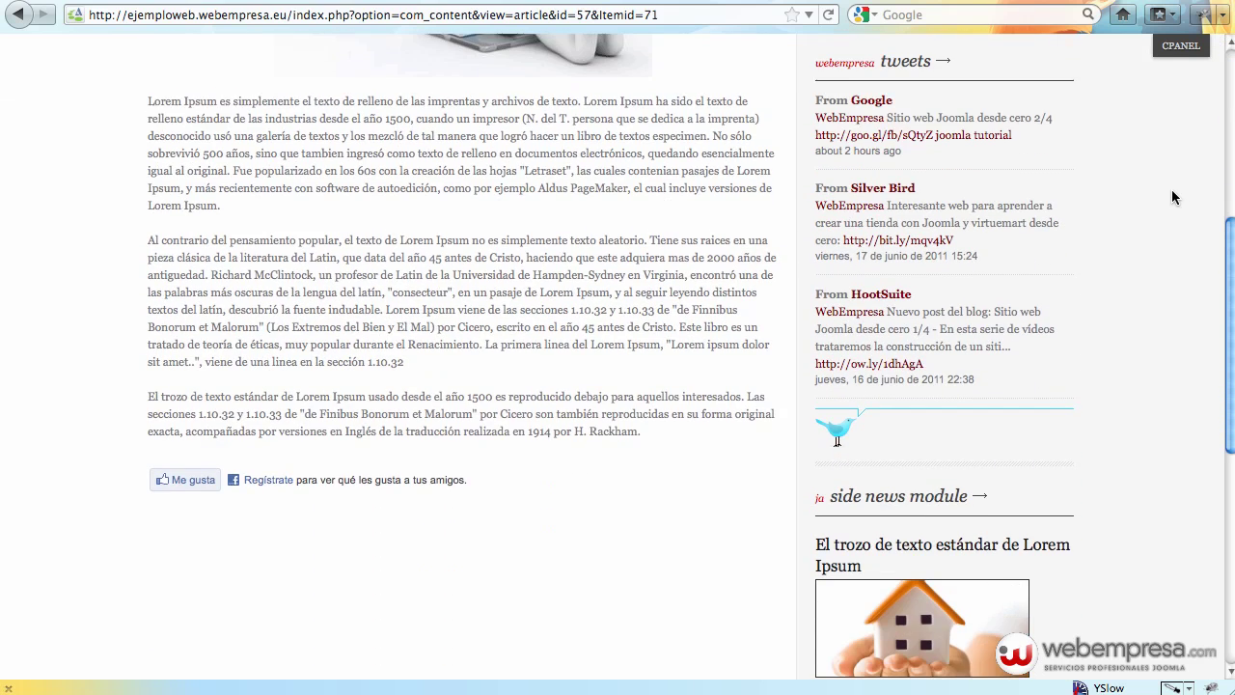
pyautogui.scroll(-4, 1172, 197)
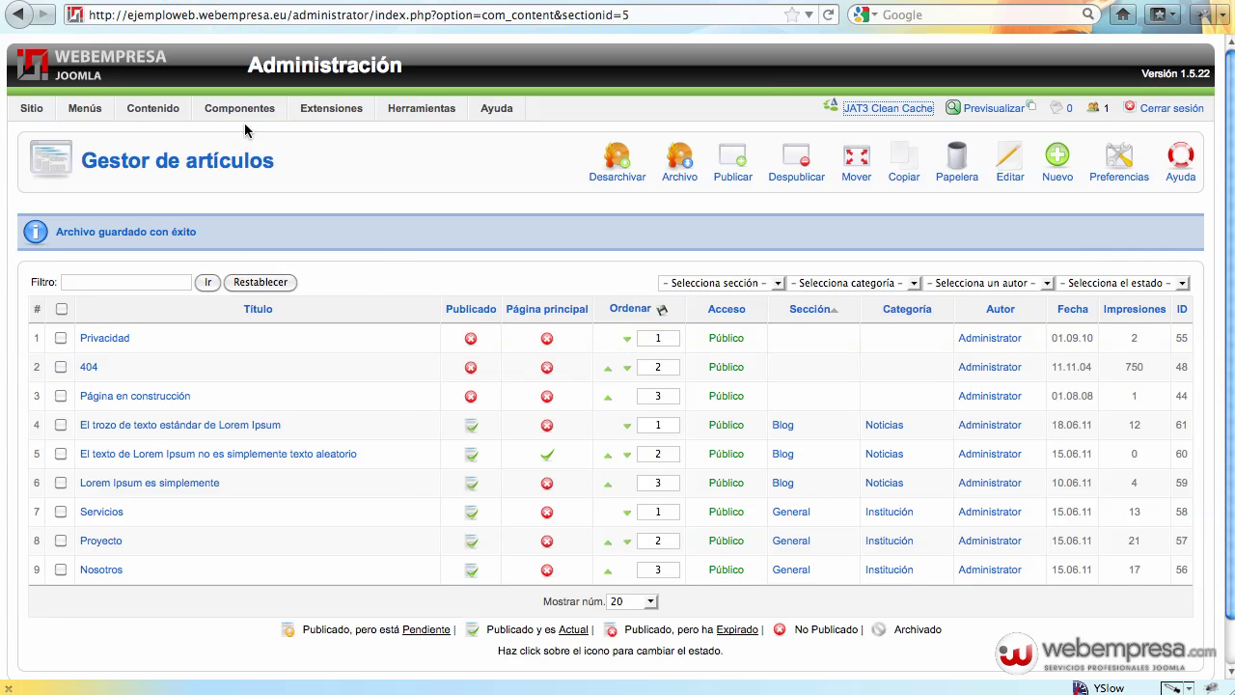
# Open the JA Side News Module for editing from the module manager.
pyautogui.moveTo(318, 109)
pyautogui.click(353, 155)
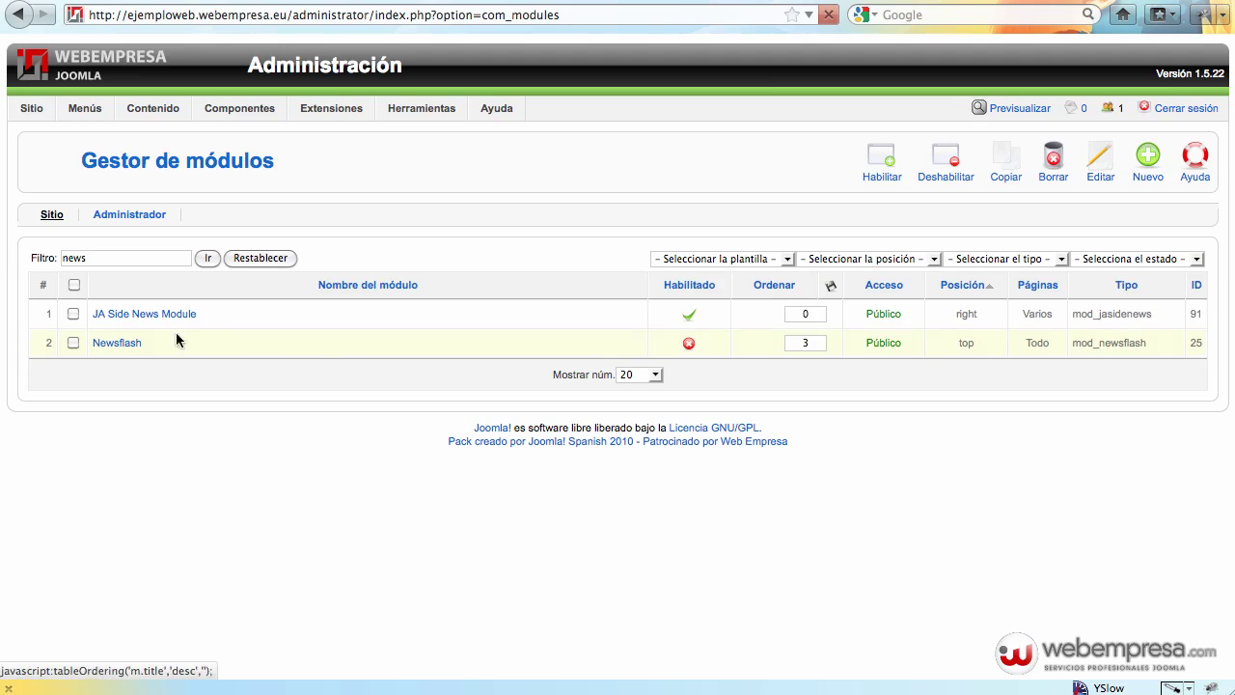
pyautogui.click(131, 319)
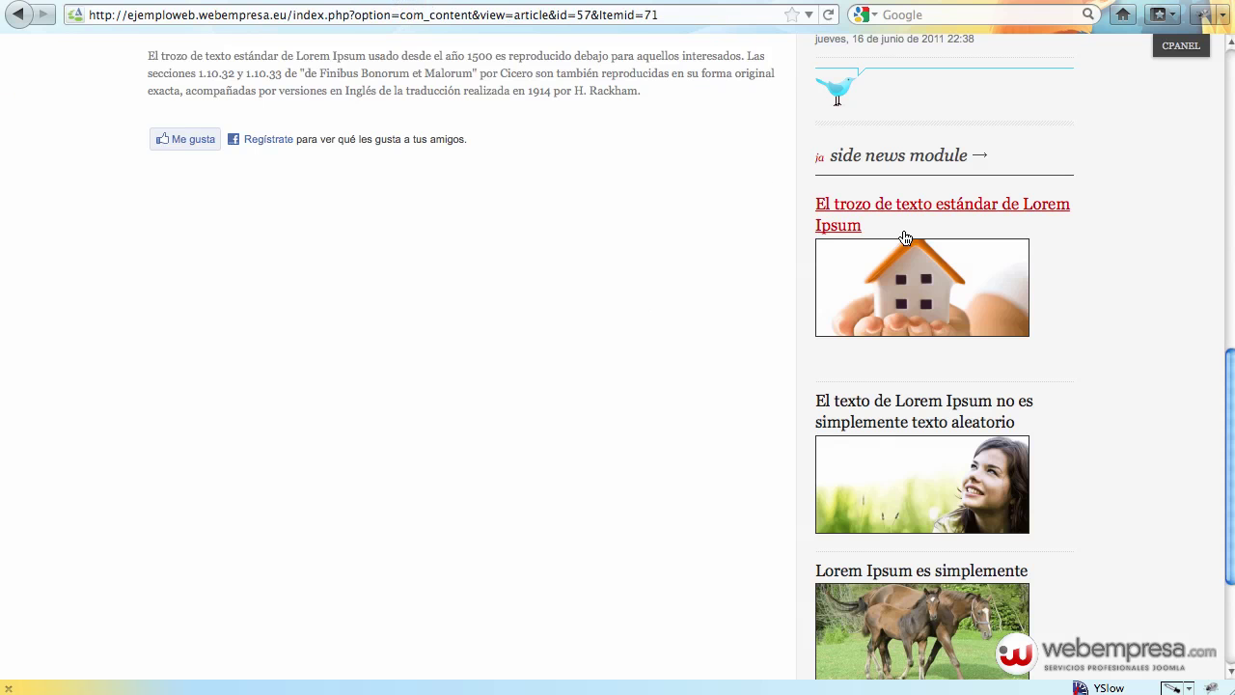
# Rename the JA Side News Module as "Noticias Destacadas".
pyautogui.scroll(1, 919, 203)
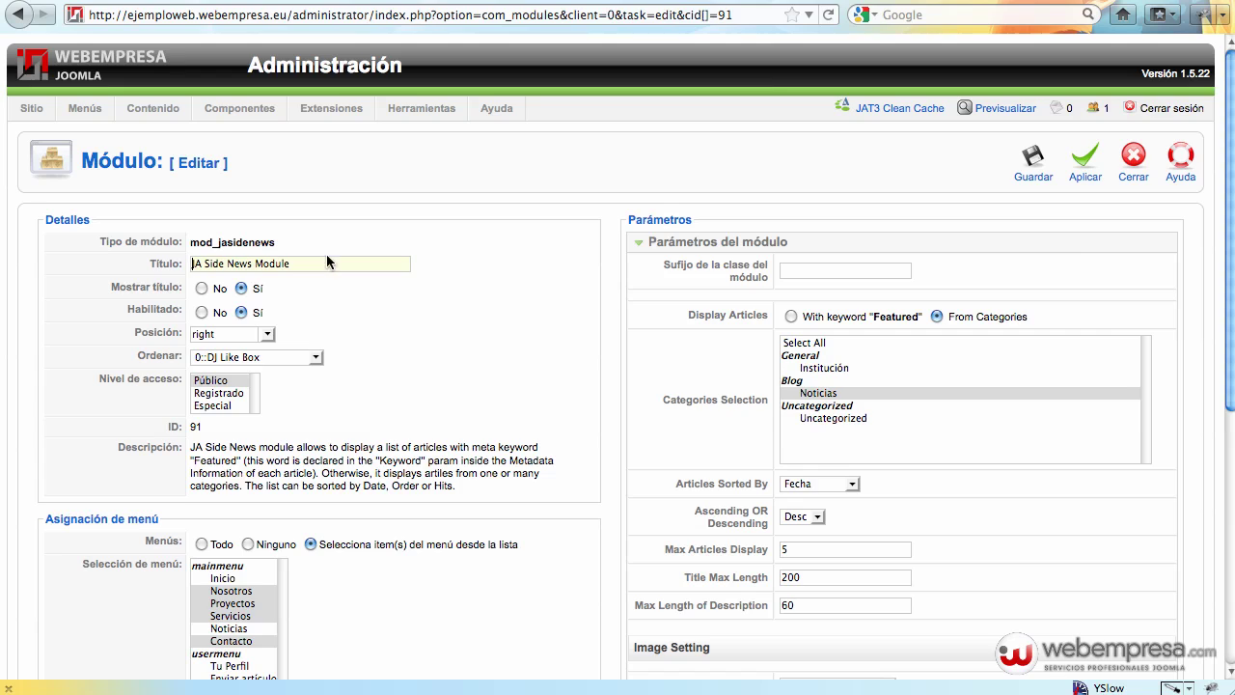
pyautogui.moveTo(326, 262); pyautogui.dragTo(144, 263)
pyautogui.moveTo(336, 268); pyautogui.dragTo(157, 267)
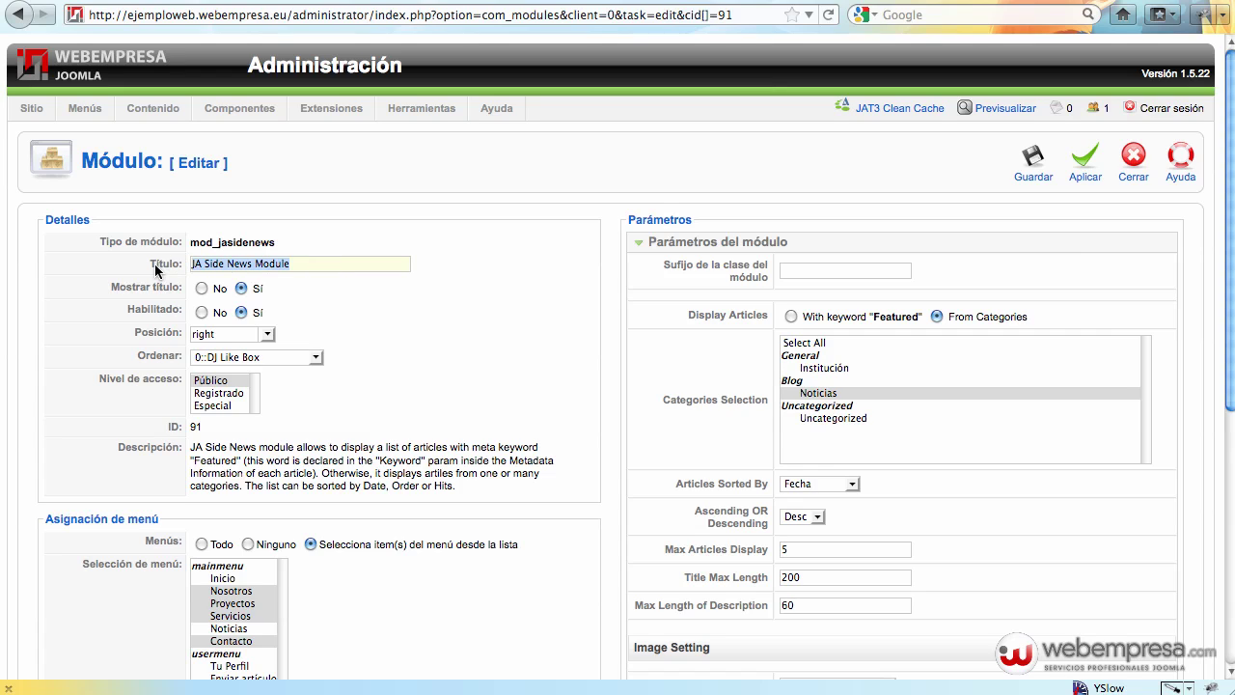
pyautogui.write('Notic')
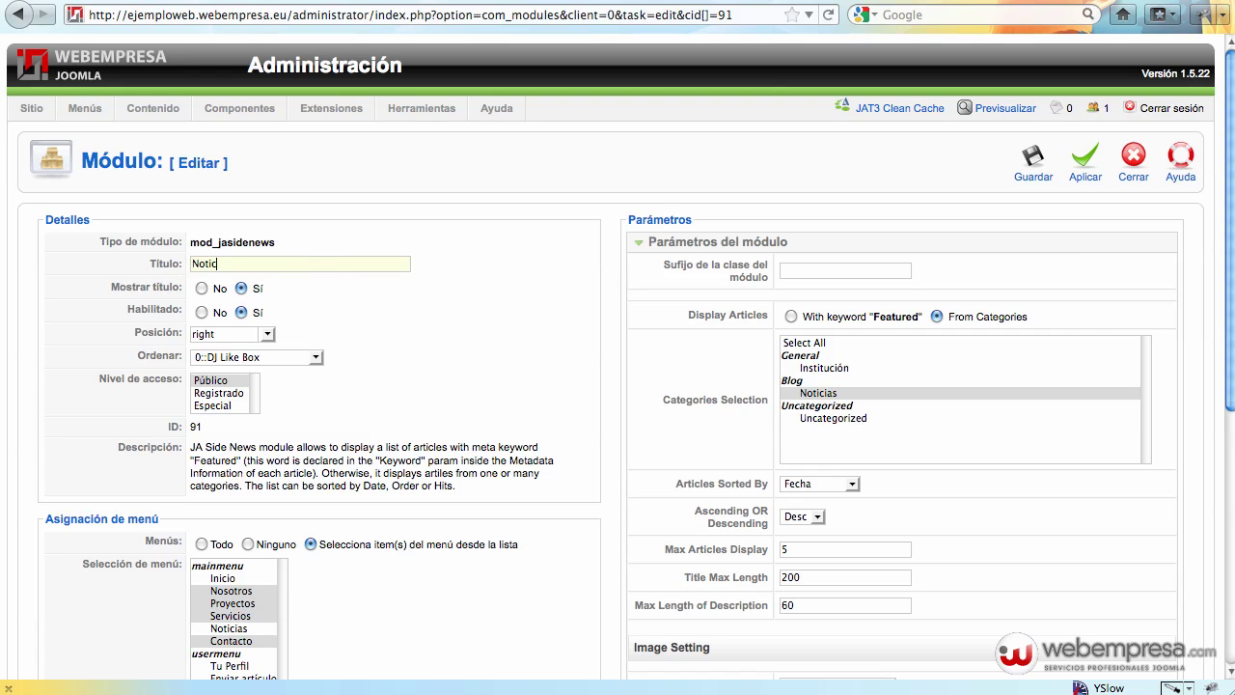
pyautogui.write('ias Destacadas')
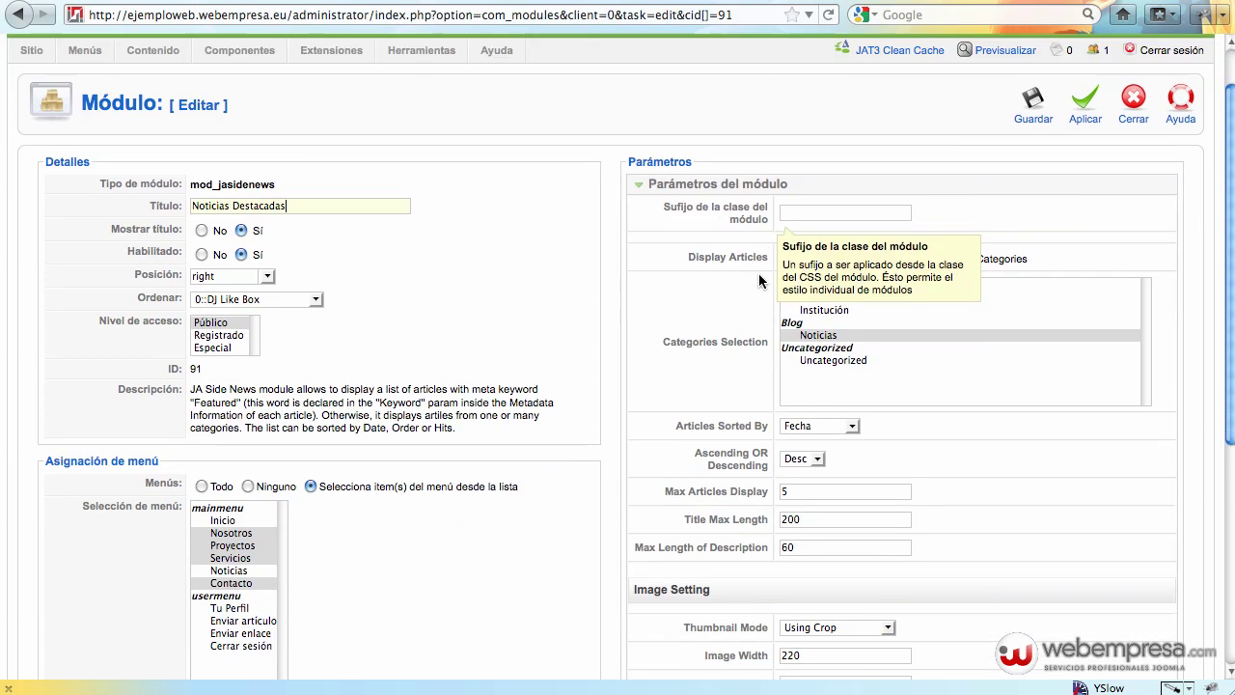
# Set the module's caching option to Don't cache in its advanced parameters and apply the changes.
pyautogui.scroll(-5, 778, 279)
pyautogui.click(733, 584)
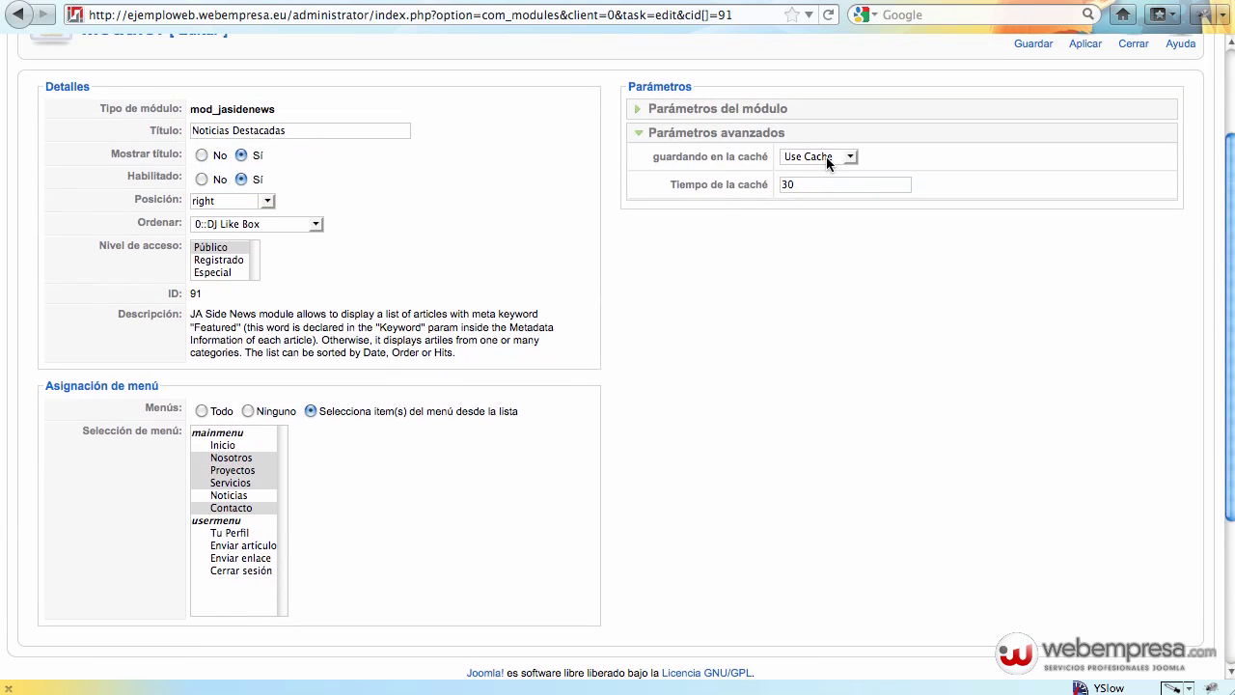
pyautogui.click(826, 154)
pyautogui.click(821, 186)
pyautogui.scroll(3, 1026, 184)
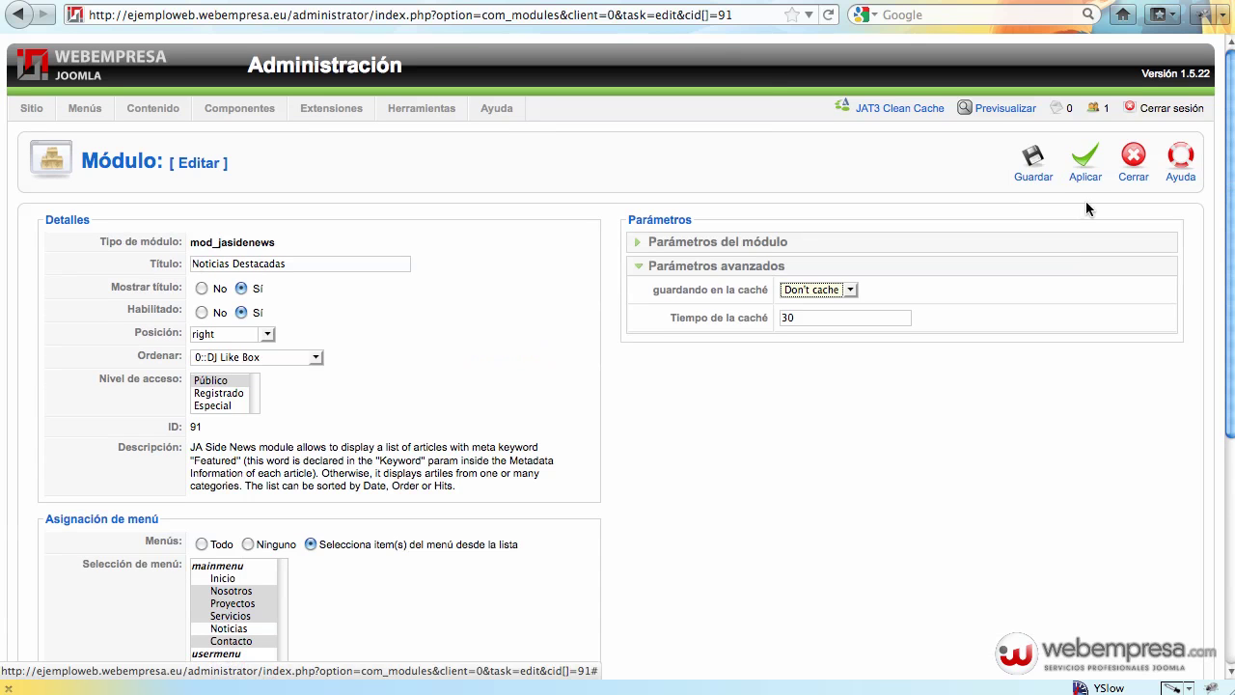
pyautogui.click(1089, 183)
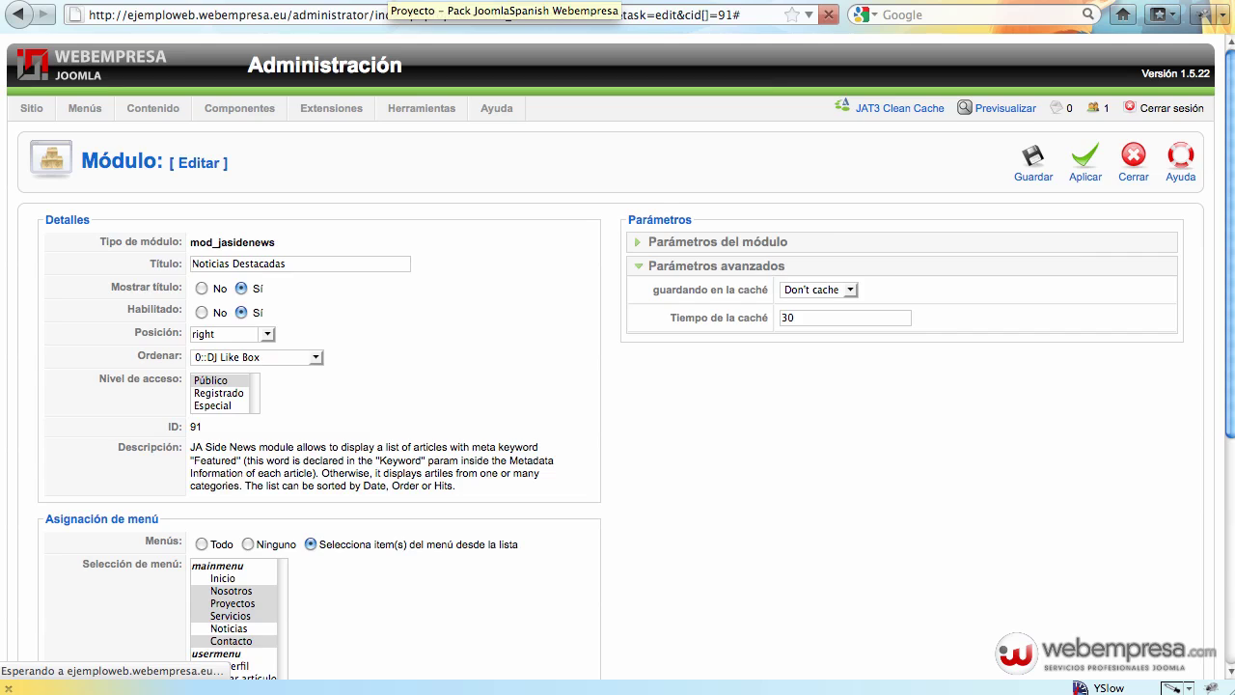
# Reload the public Proyectos page and check the side news module's title and the spacing between its items.
pyautogui.click(390, 1)
pyautogui.scroll(3, 532, 195)
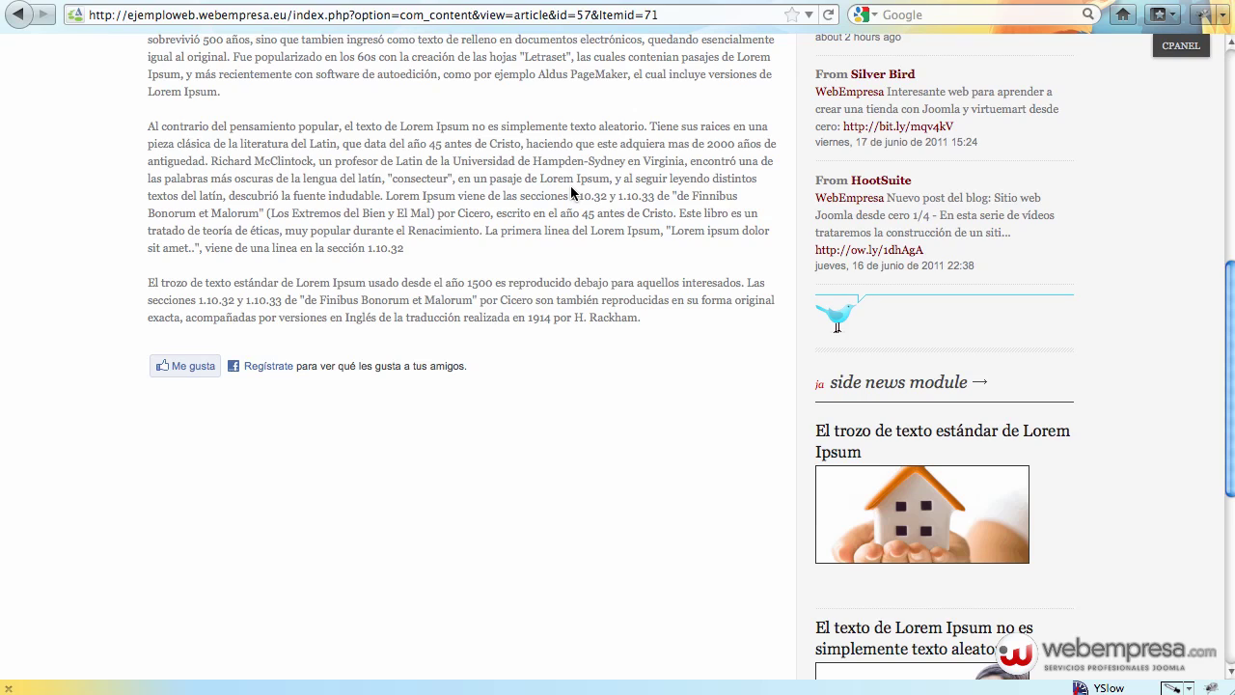
pyautogui.press('super+r')
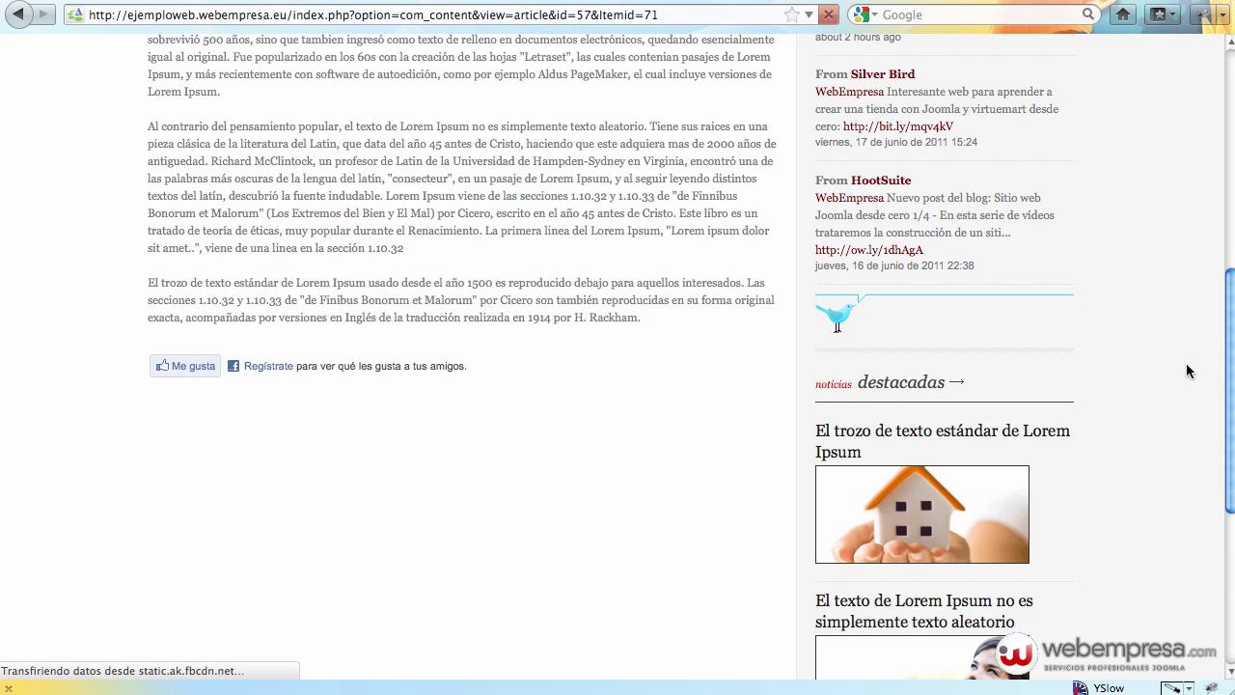
pyautogui.scroll(-4, 1172, 361)
pyautogui.scroll(-3, 958, 502)
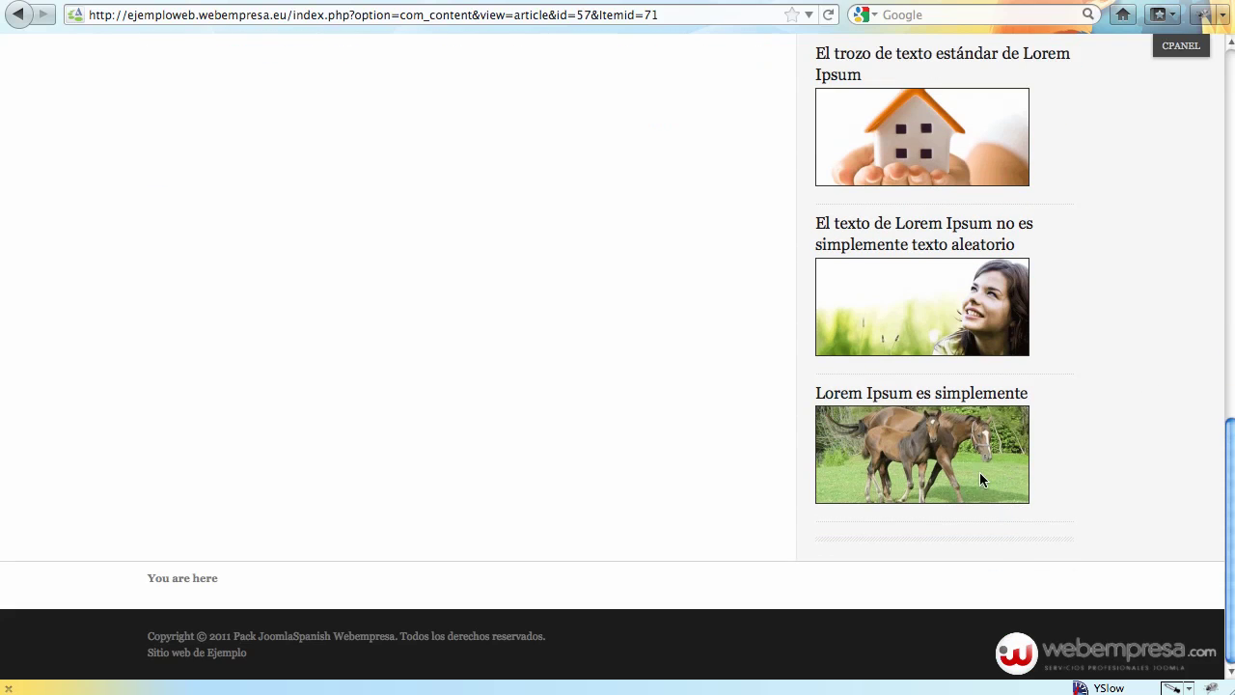
pyautogui.scroll(3, 979, 472)
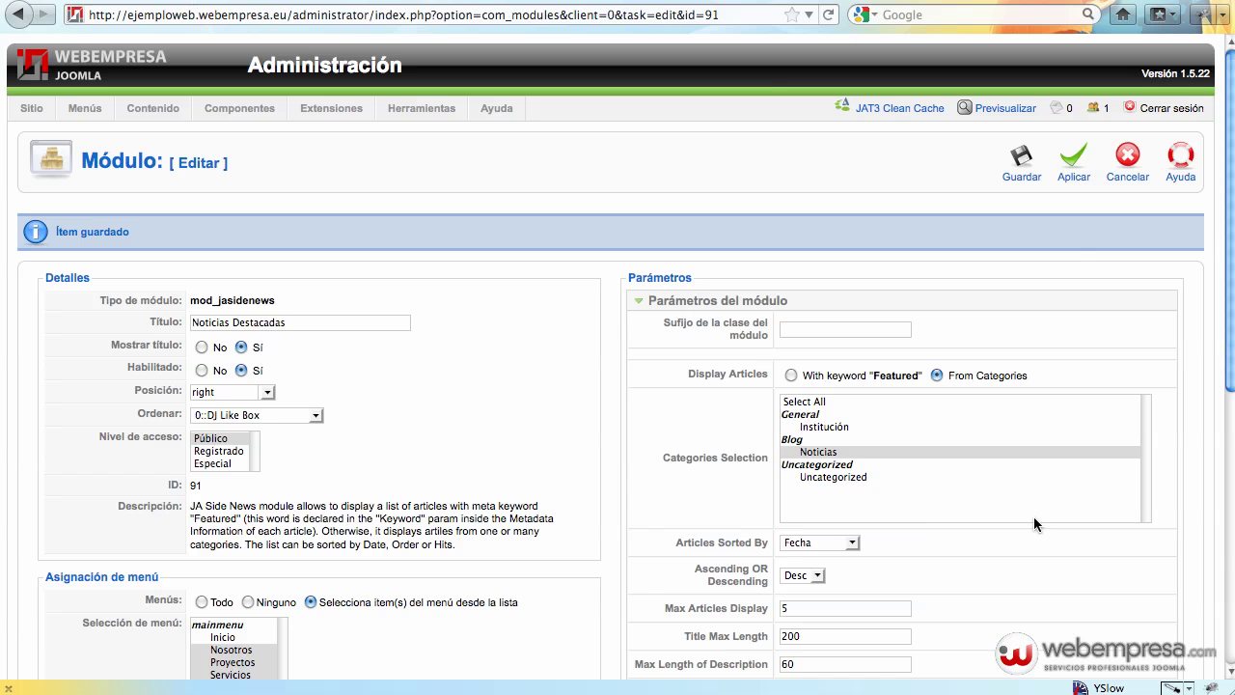
# Set the Noticias Destacadas module's caching option back to Use Cache and save the module.
pyautogui.scroll(-10, 1031, 504)
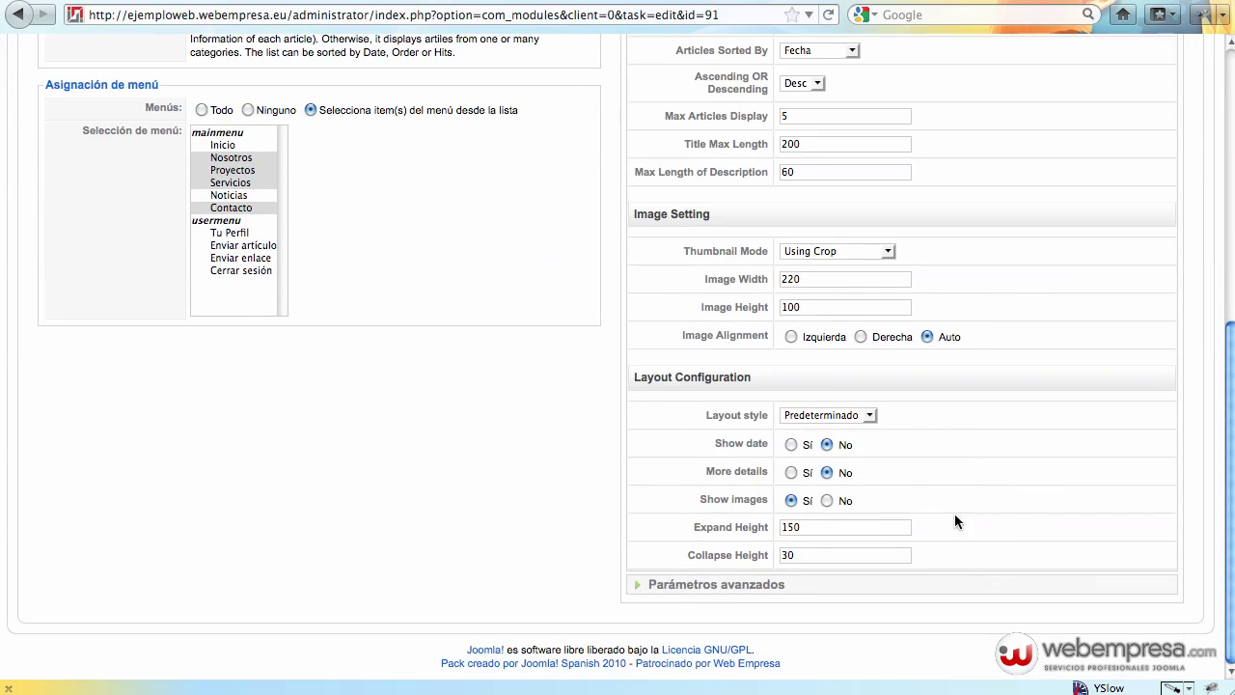
pyautogui.click(731, 587)
pyautogui.click(828, 135)
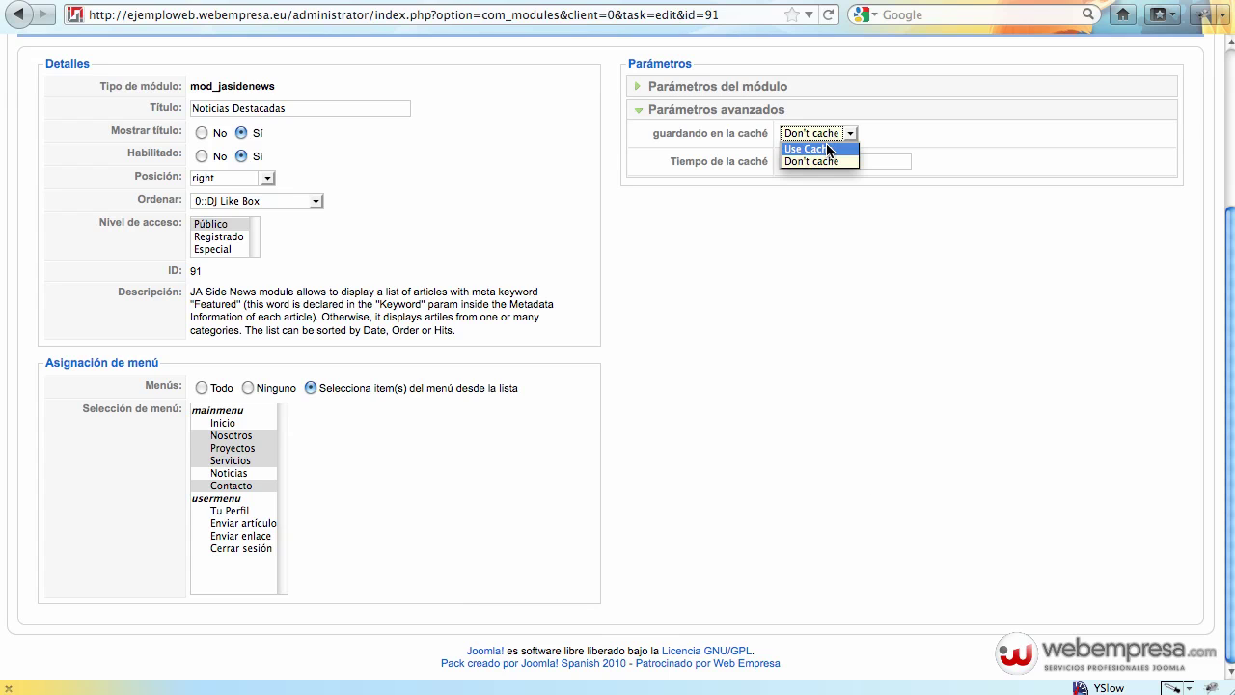
pyautogui.click(809, 148)
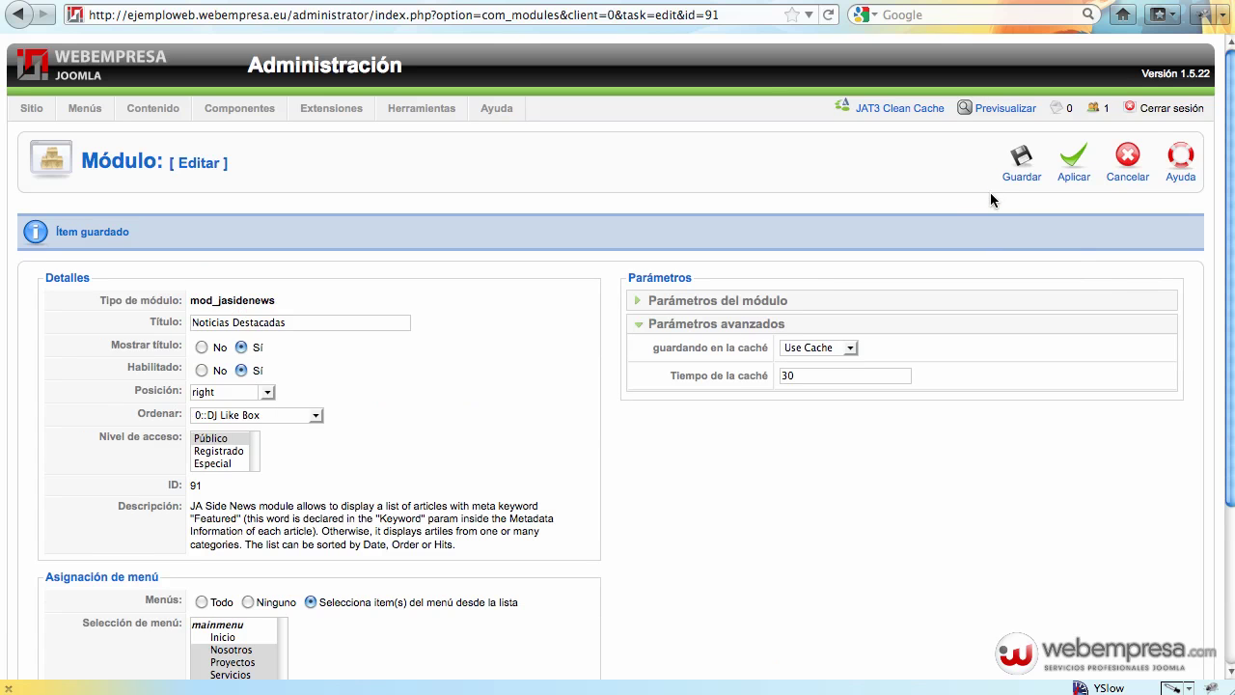
pyautogui.click(1020, 172)
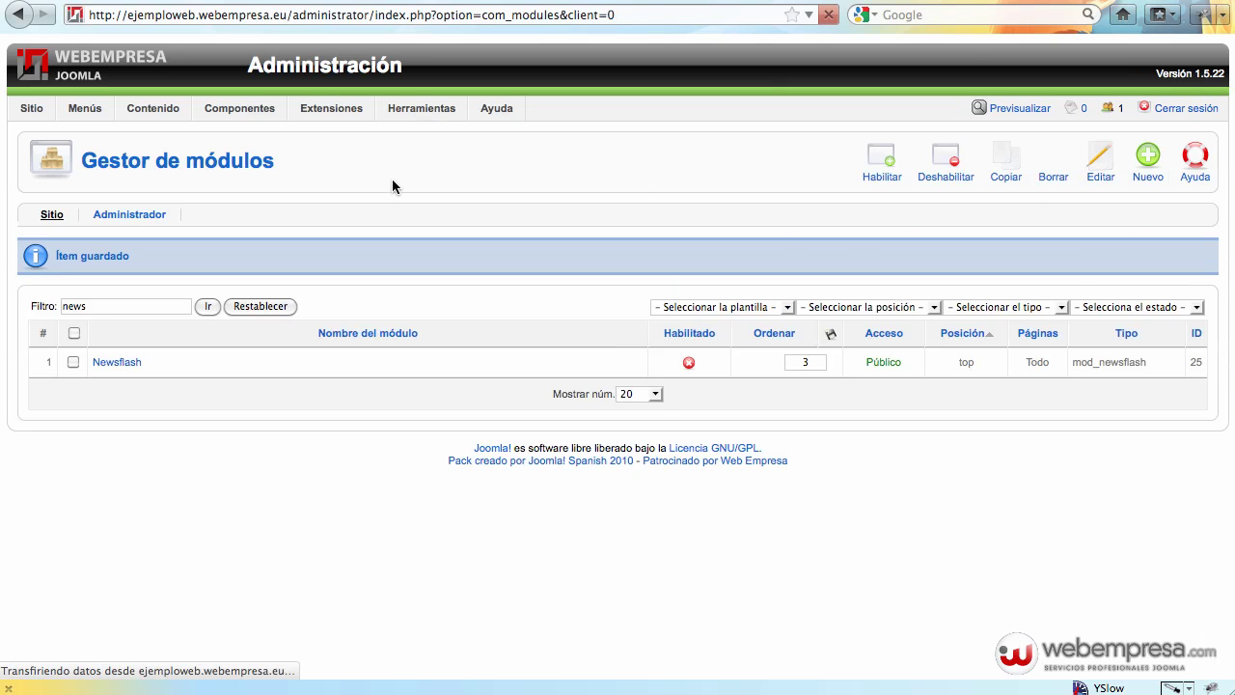
# Select all cache groups of the site in the cache manager and delete them.
pyautogui.moveTo(421, 110)
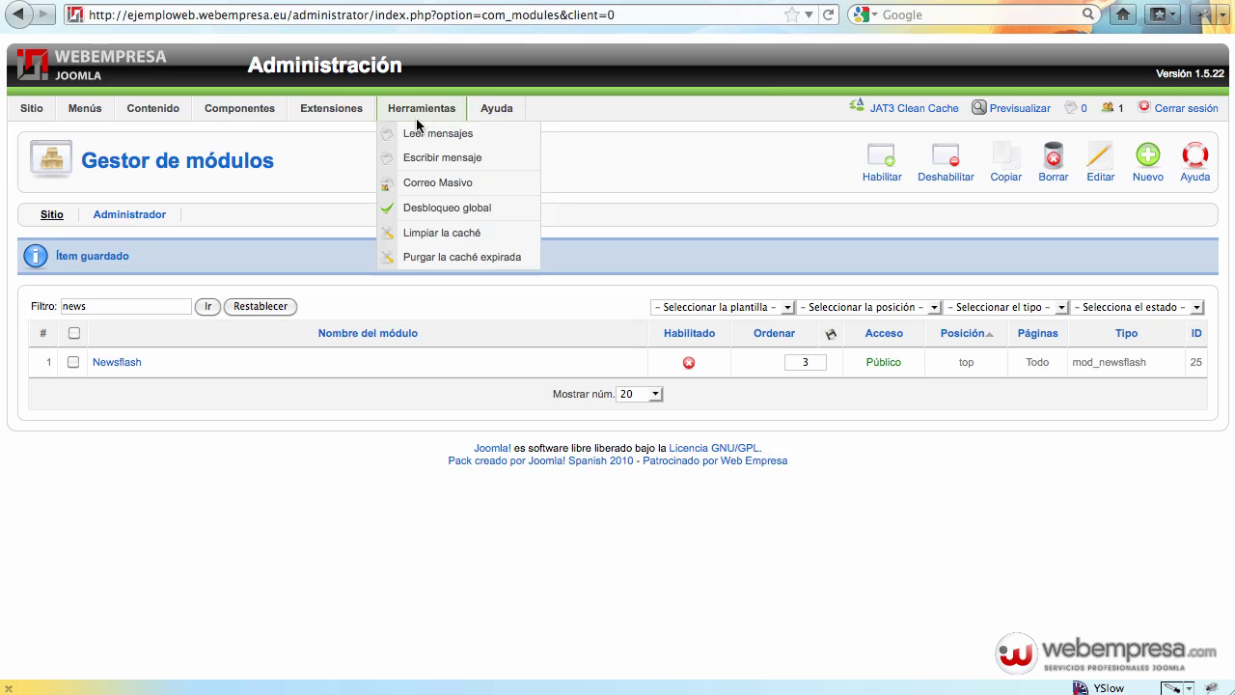
pyautogui.click(459, 234)
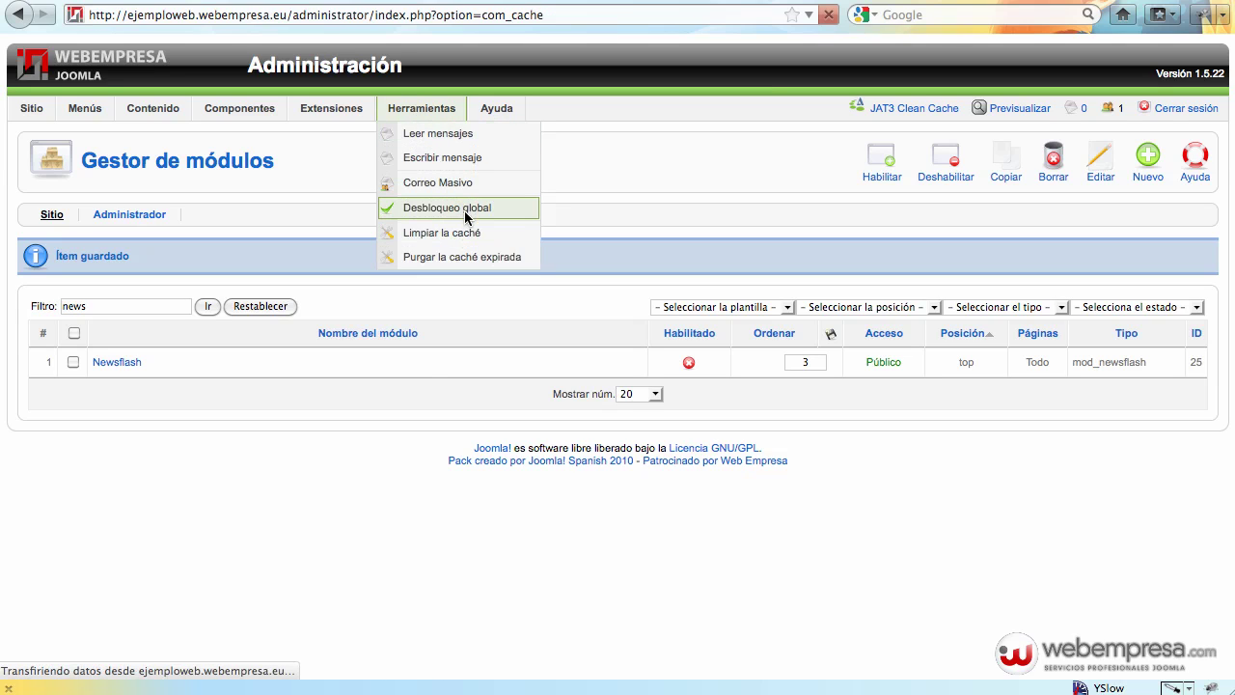
pyautogui.click(64, 260)
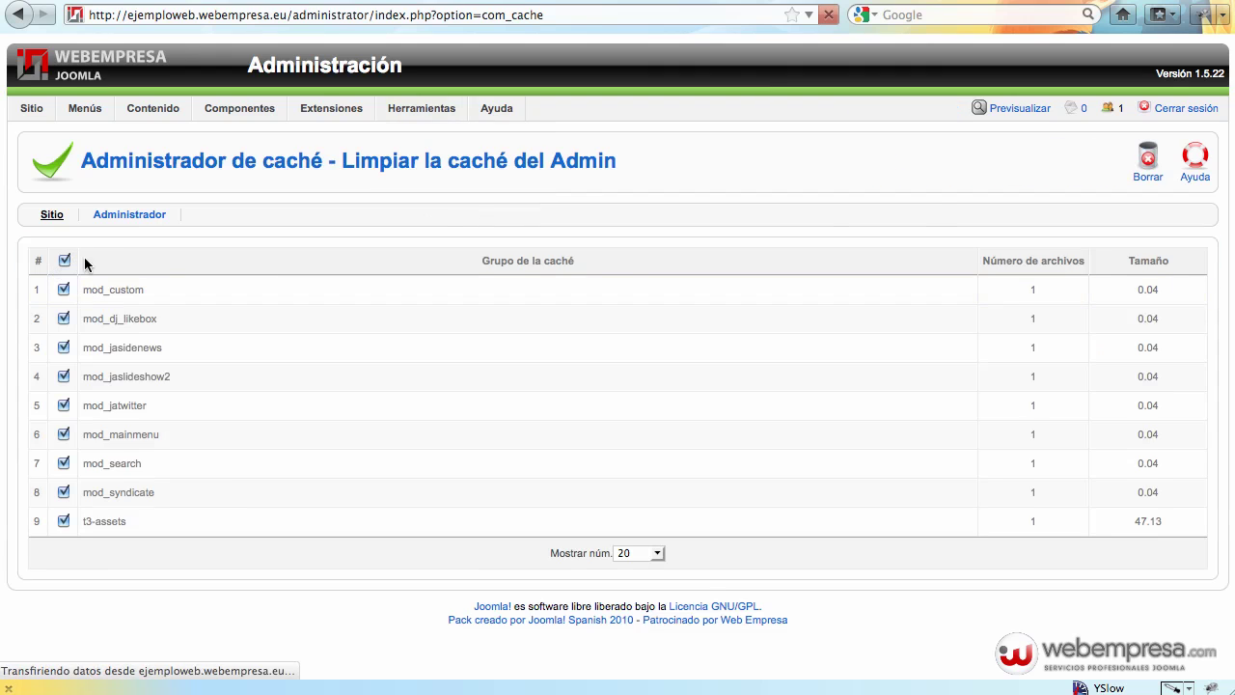
pyautogui.click(1141, 170)
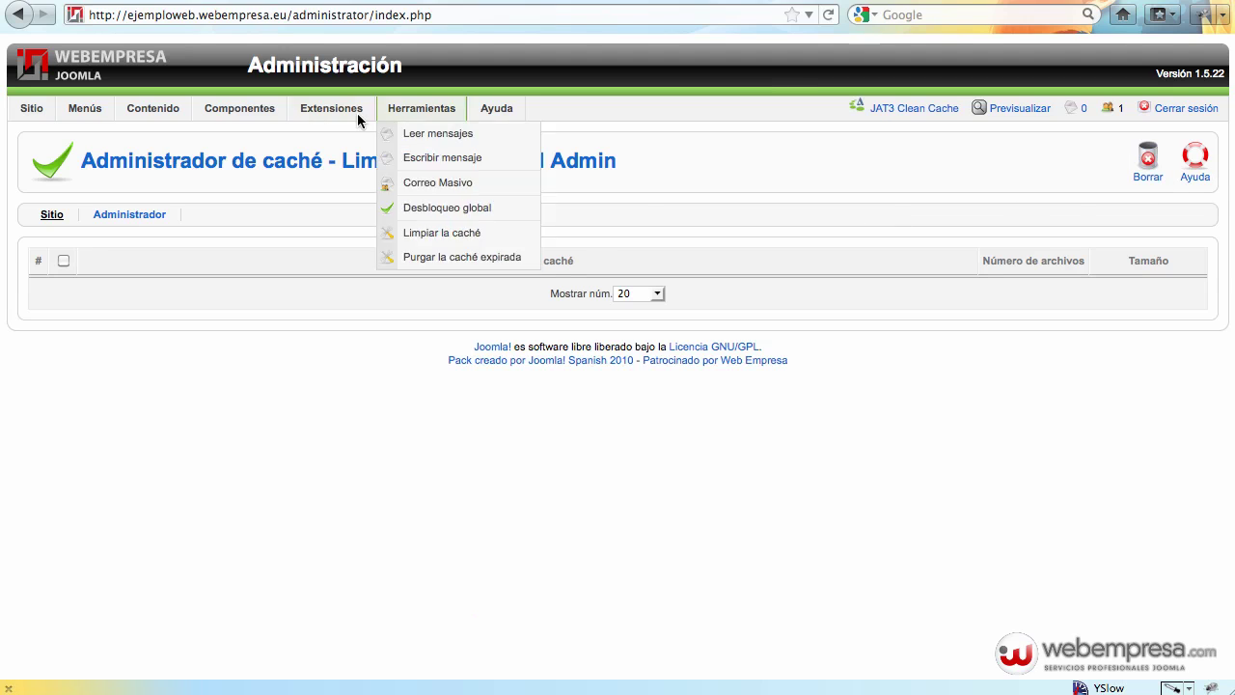
# Review where the Noticias Destacadas module sits in the sidebar of the public Proyectos page.
pyautogui.moveTo(241, 117)
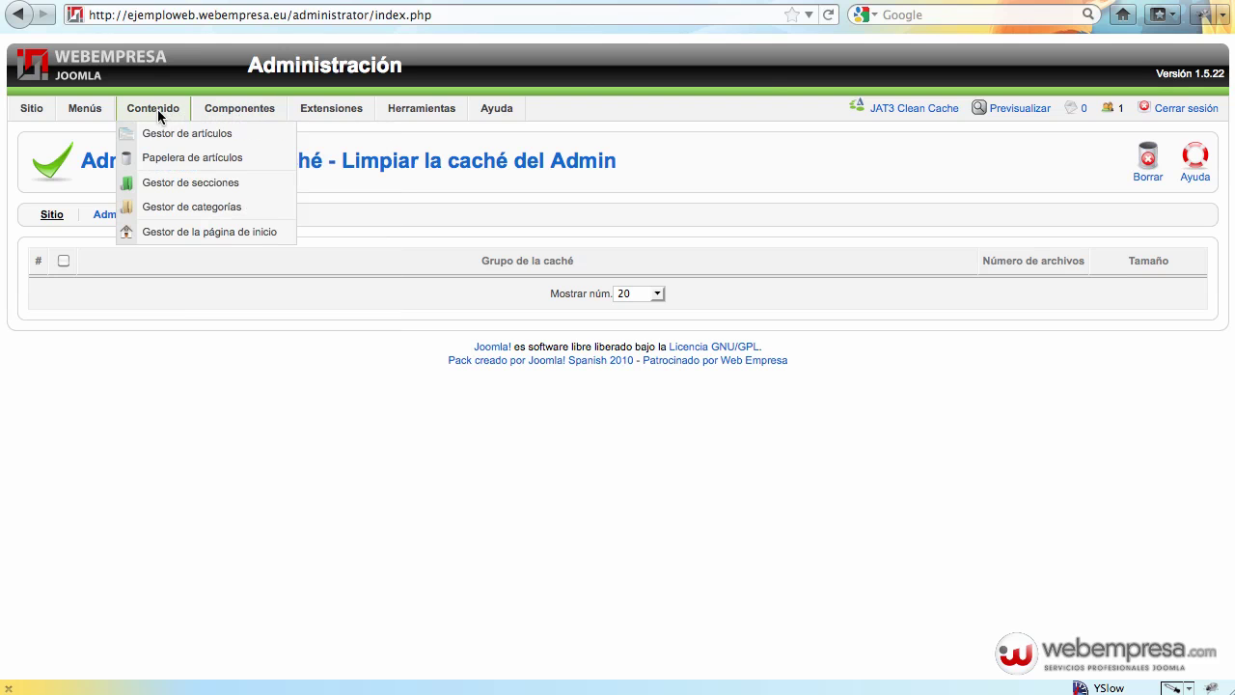
pyautogui.moveTo(155, 111)
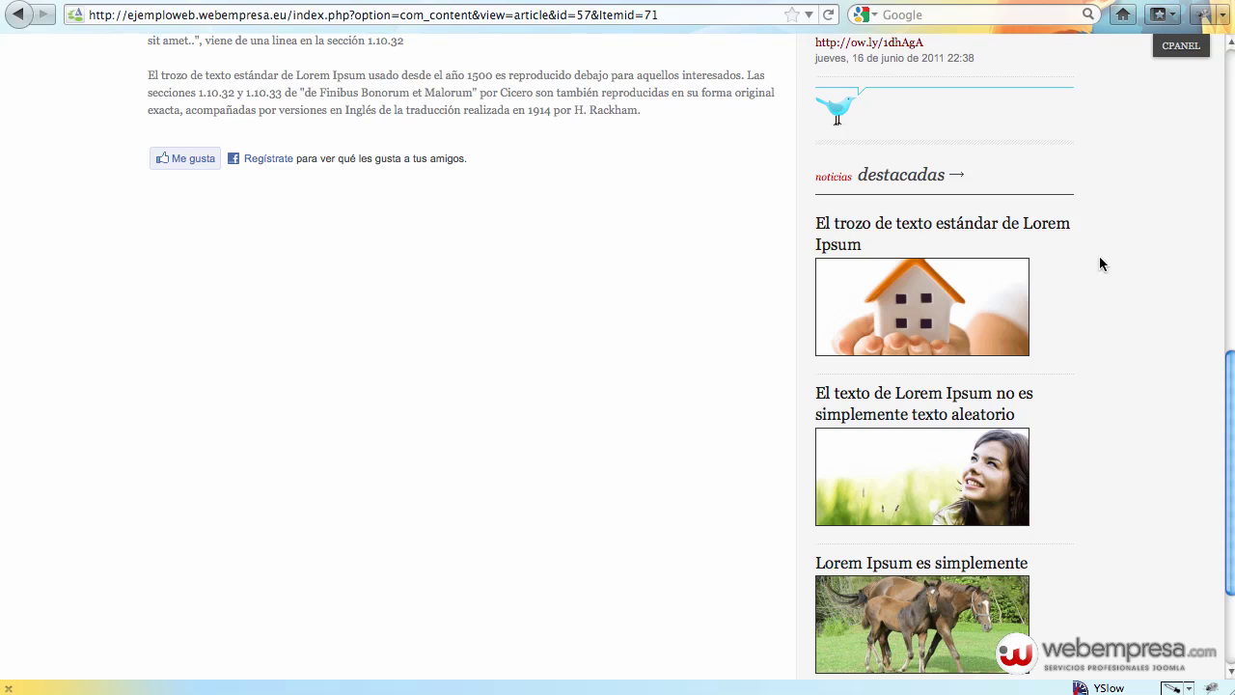
pyautogui.scroll(-4, 1110, 242)
pyautogui.scroll(5, 1110, 244)
pyautogui.scroll(5, 1110, 243)
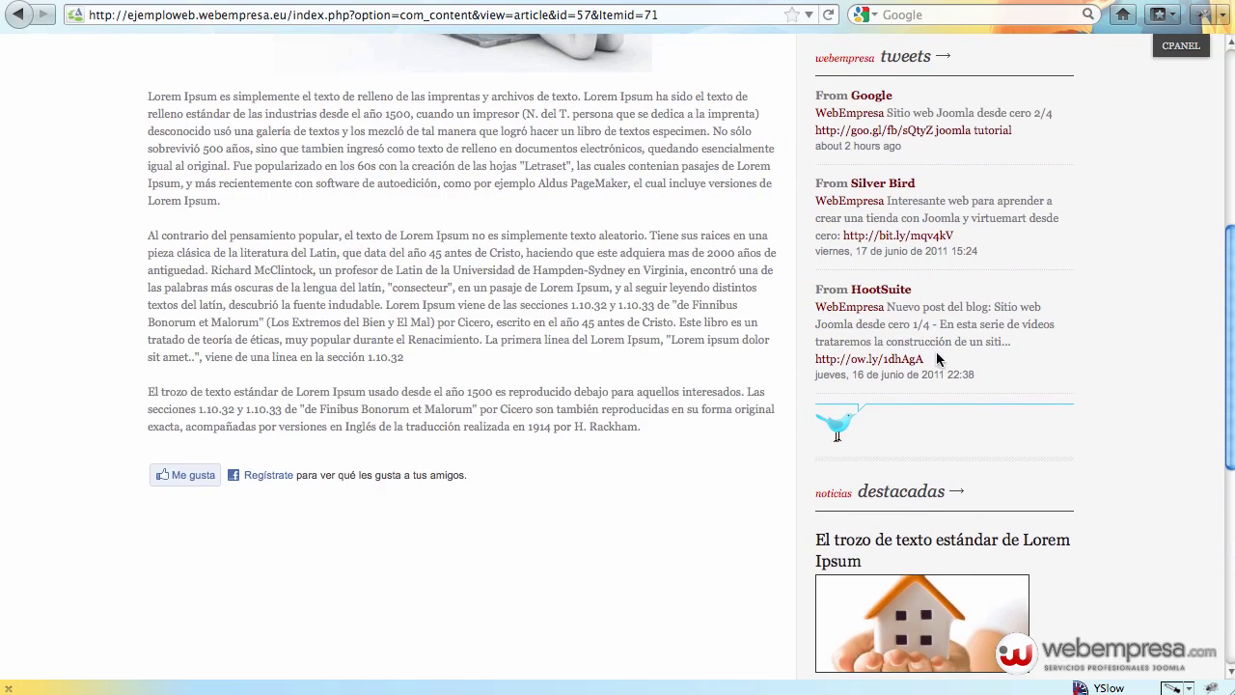
pyautogui.scroll(8, 936, 351)
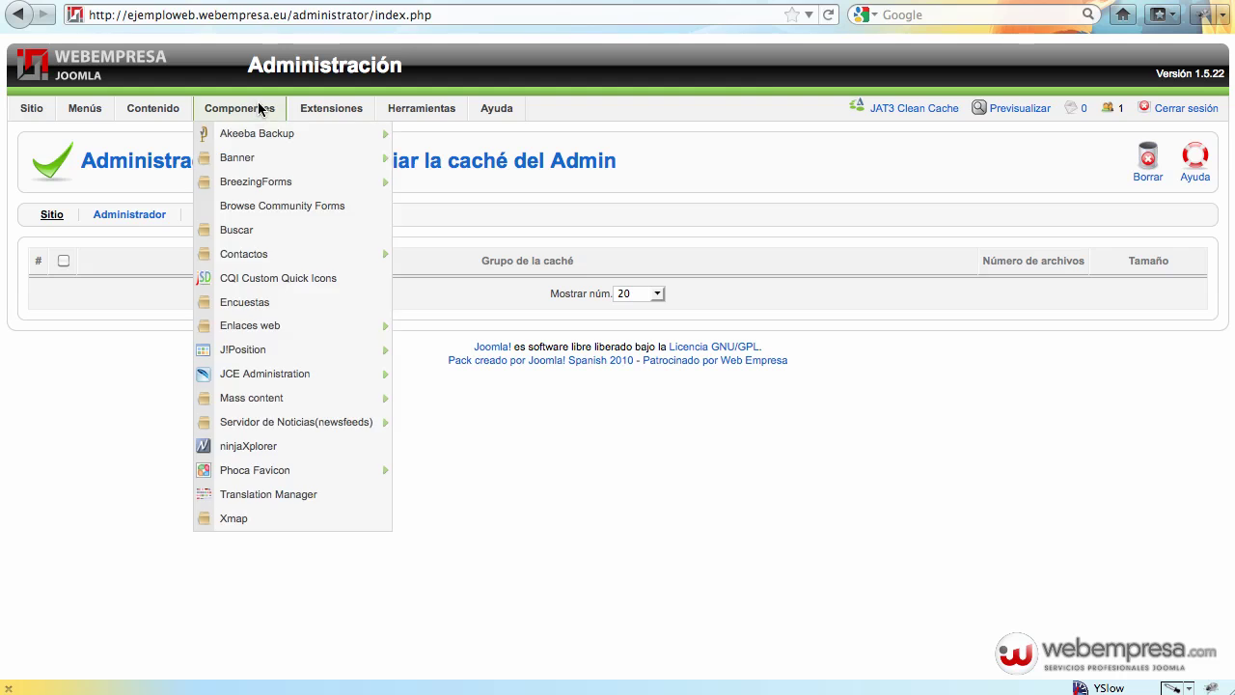
# Open the module manager, filter the list to the right position and clear the "news" text filter.
pyautogui.moveTo(339, 116)
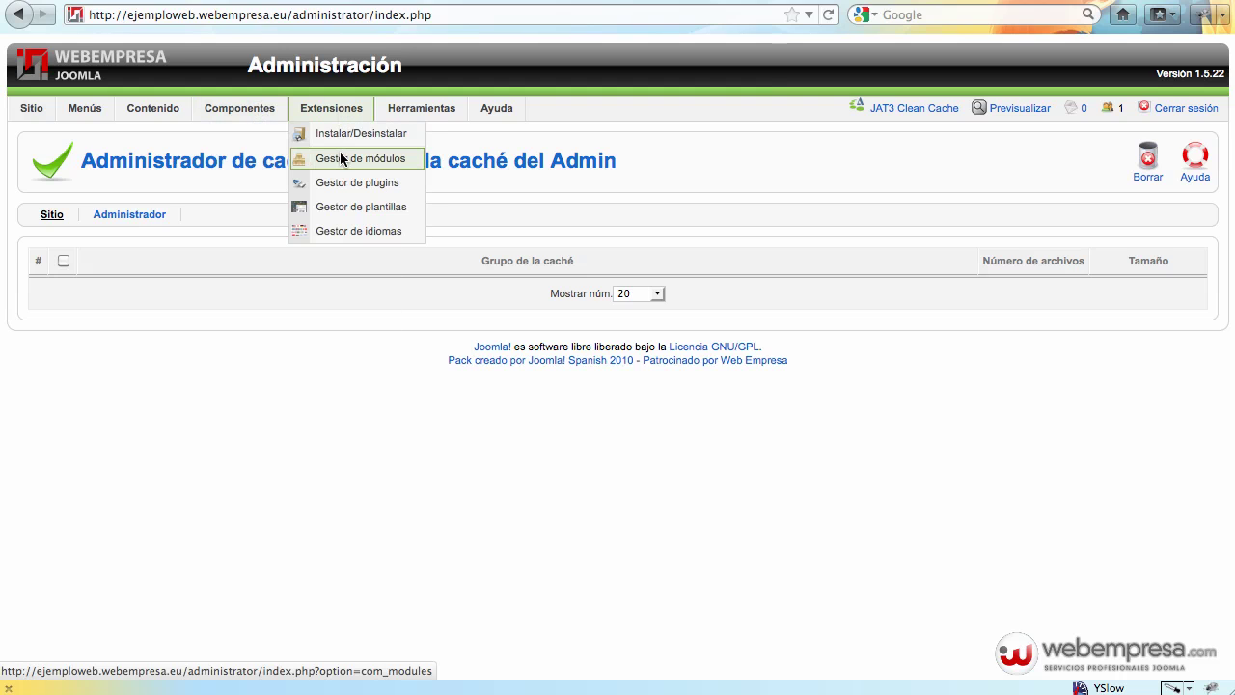
pyautogui.click(340, 158)
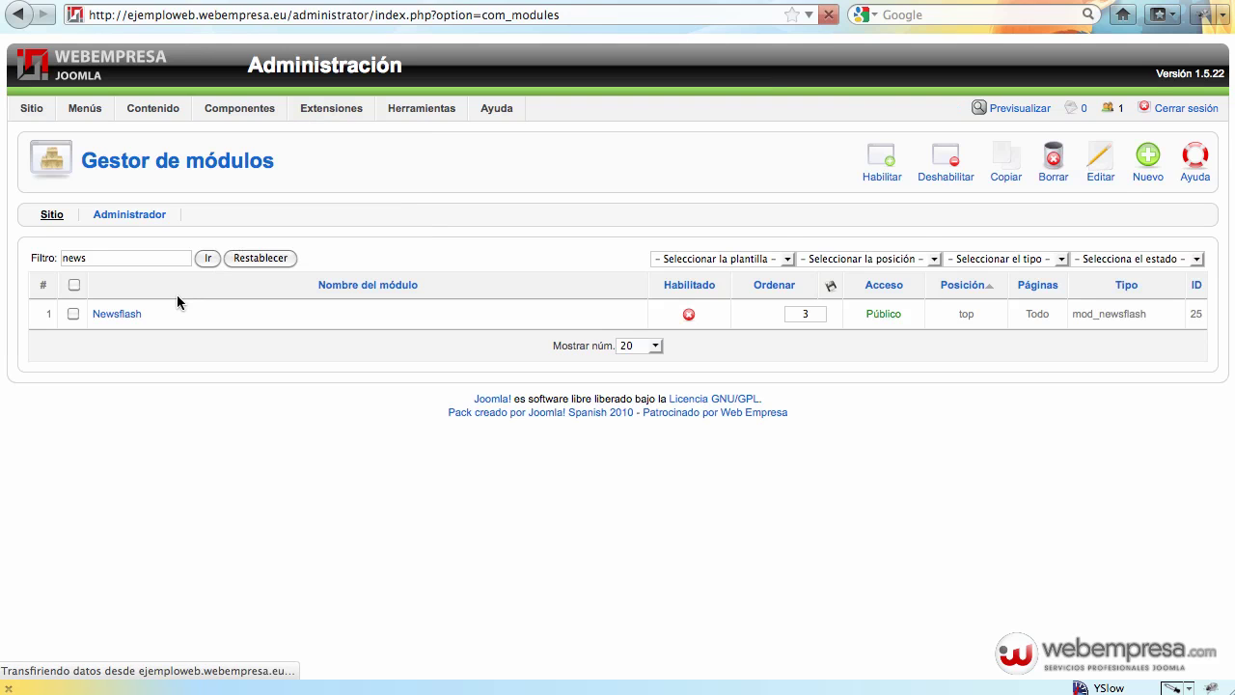
pyautogui.click(907, 263)
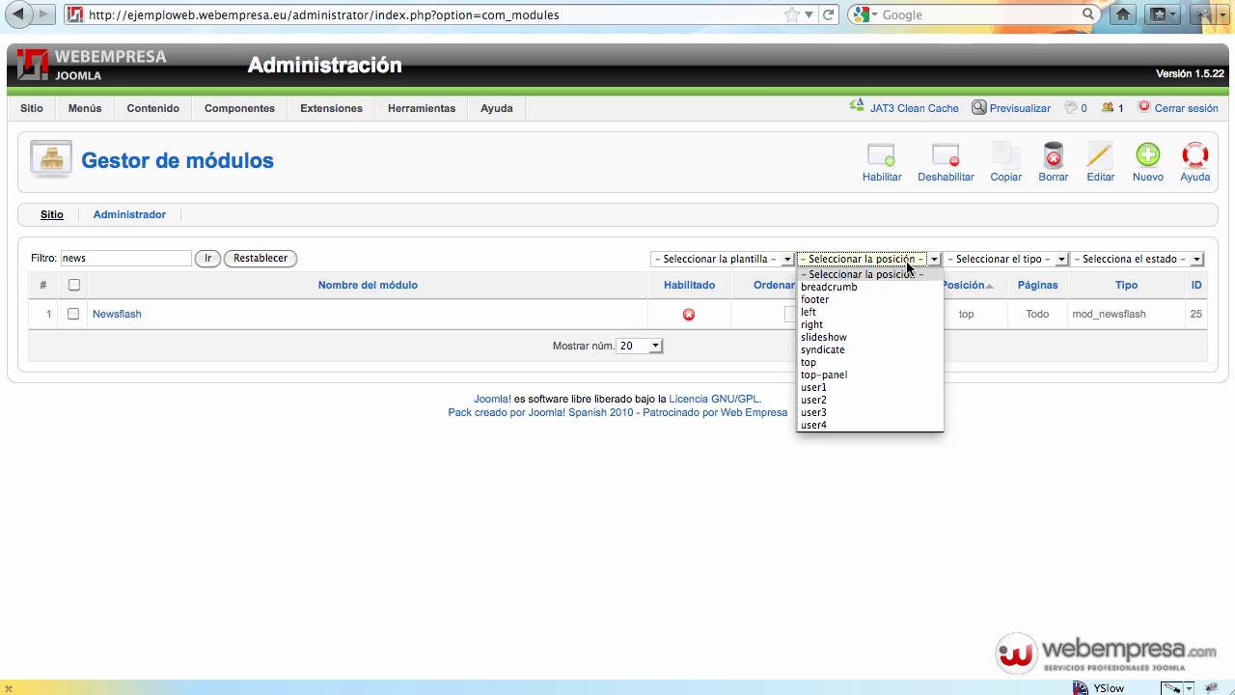
pyautogui.click(871, 321)
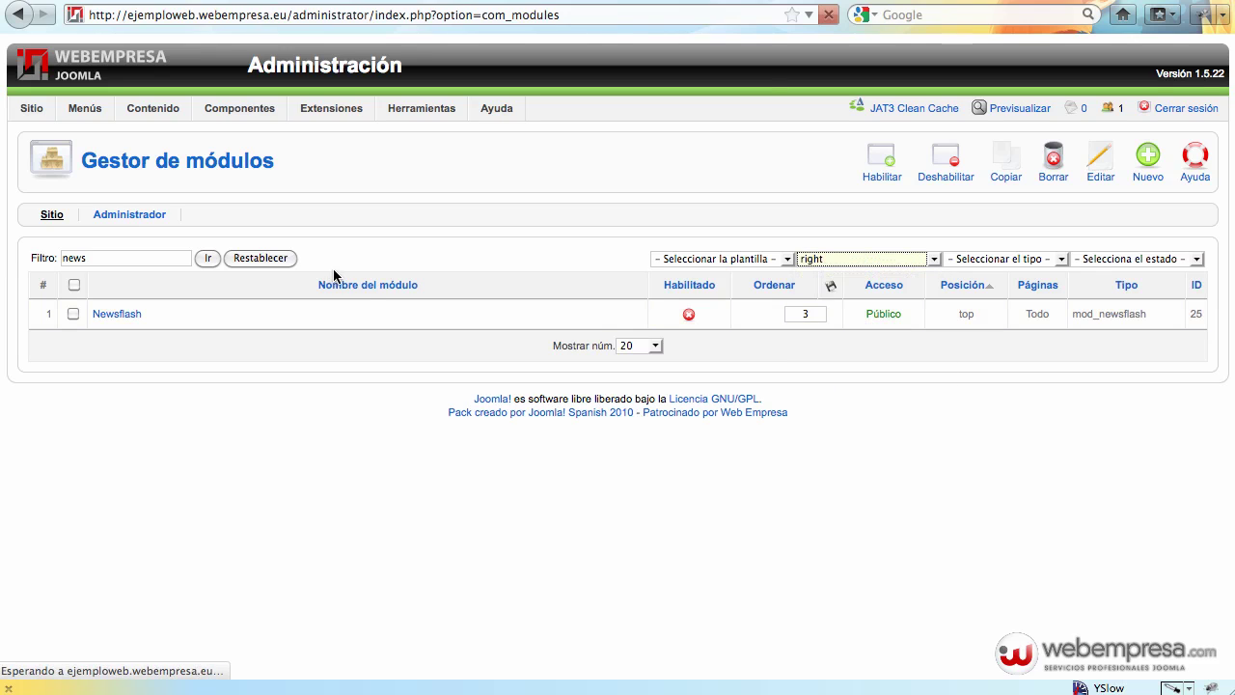
pyautogui.doubleClick(113, 259)
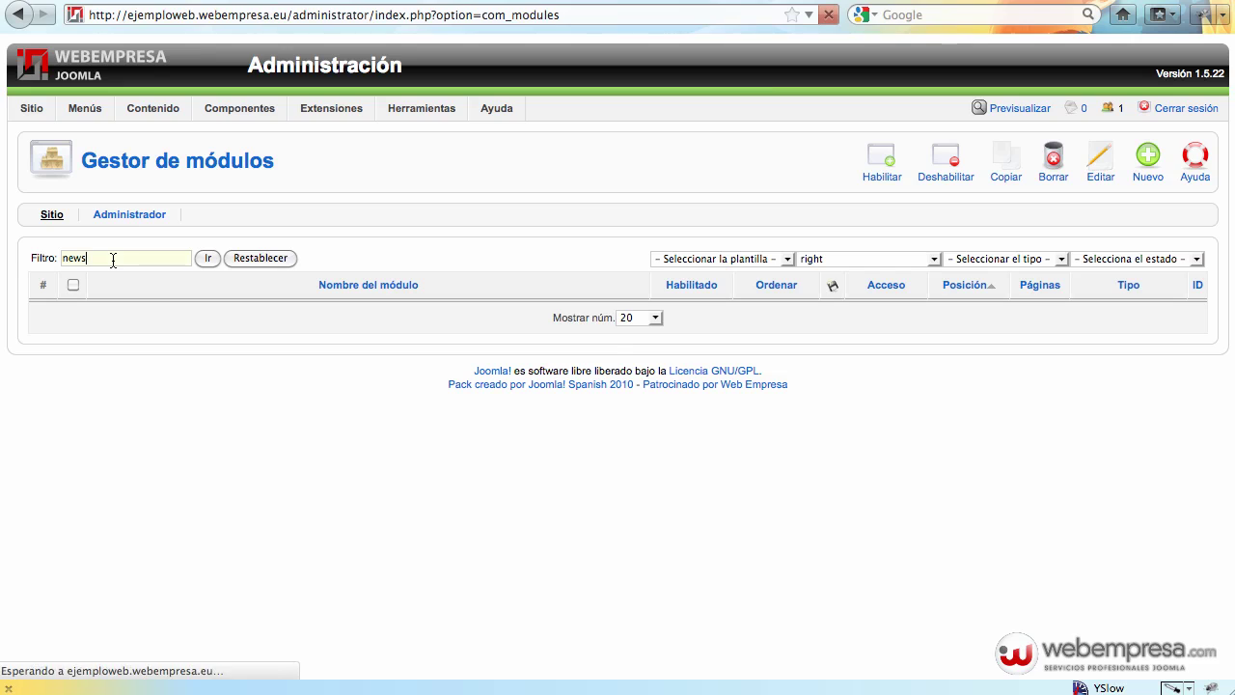
pyautogui.doubleClick(113, 261)
pyautogui.press('BackSpace')
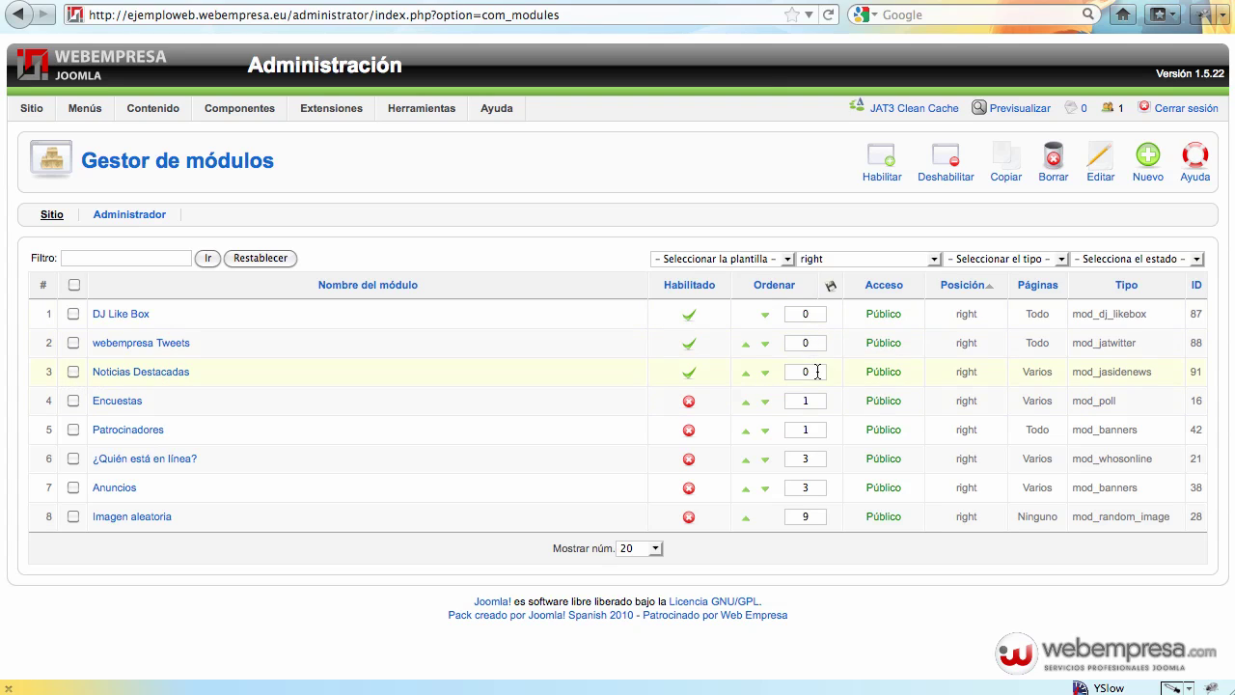
# Set the order of DJ Like Box to 1 and webempresa Tweets to 2, and save the module order.
pyautogui.doubleClick(806, 317)
pyautogui.write('1')
pyautogui.press('BackSpace')
pyautogui.write('2')
pyautogui.click(829, 287)
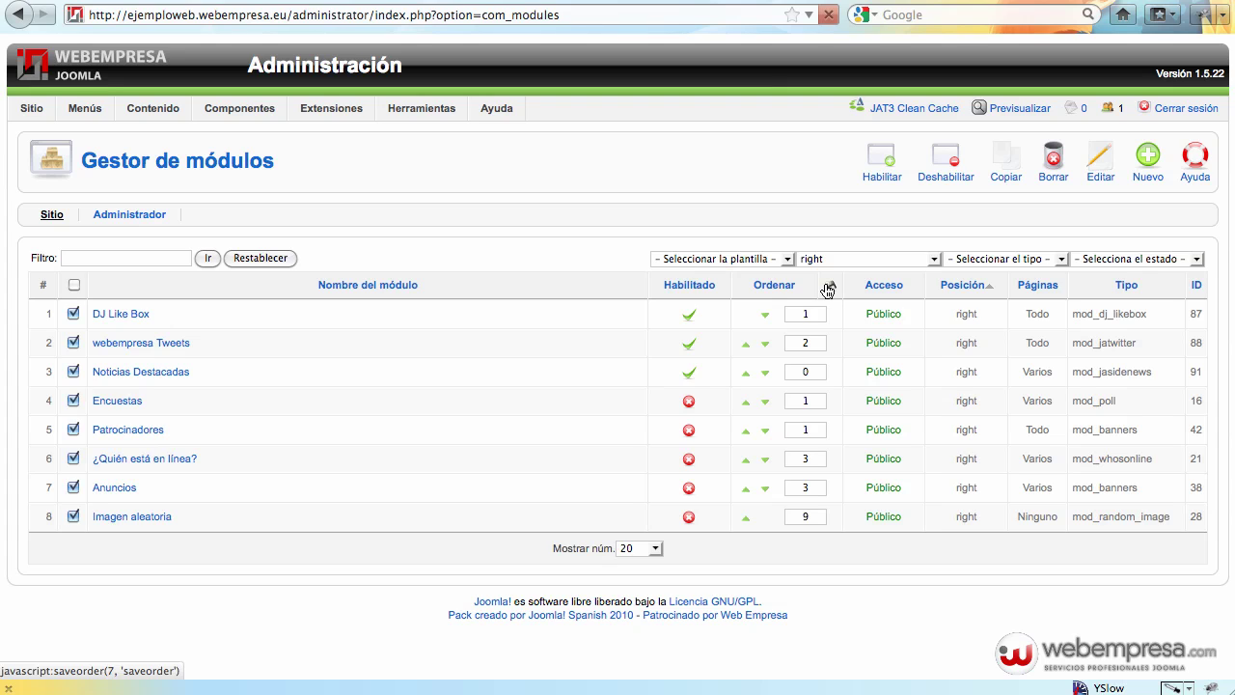
# Preview the public site and check the sidebar module order on the Nosotros and Inicio pages.
pyautogui.click(1007, 110)
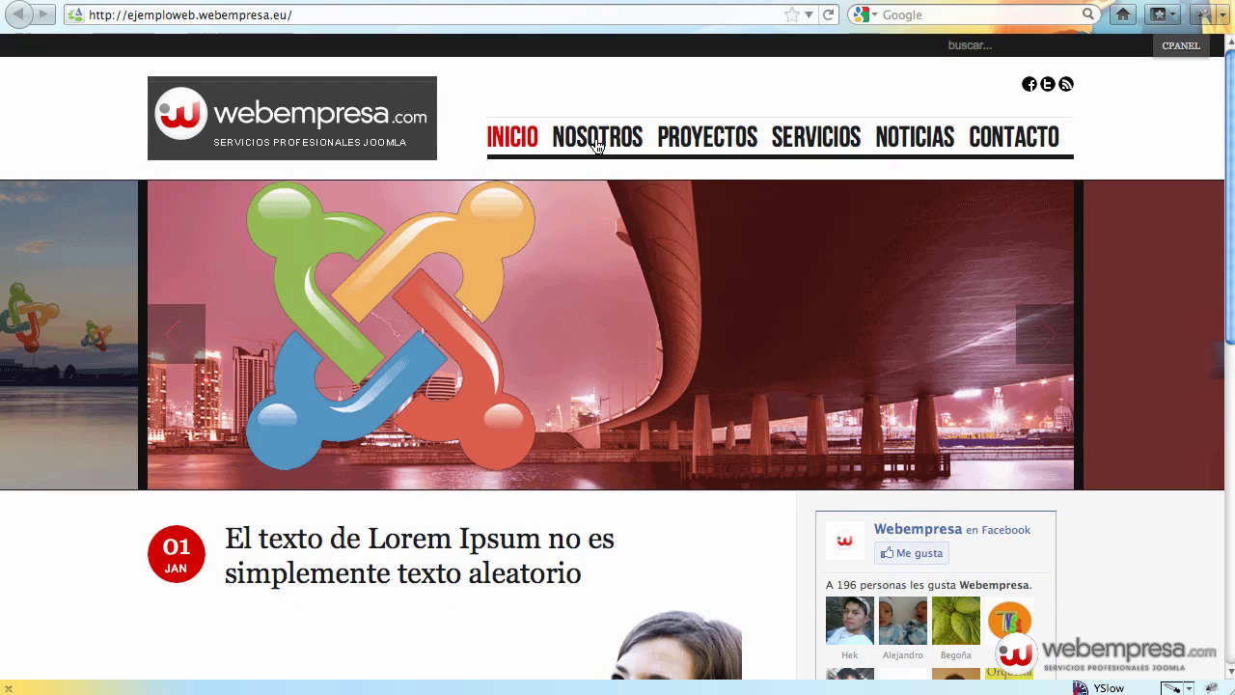
pyautogui.click(598, 145)
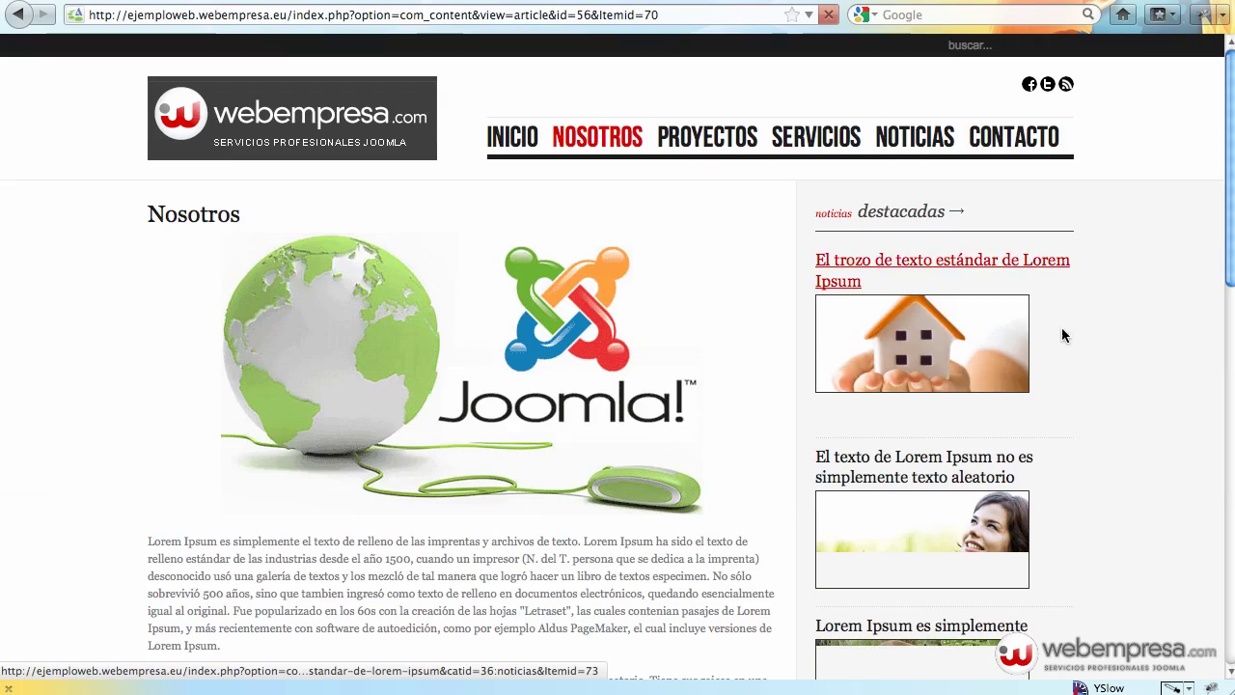
pyautogui.scroll(-10, 1068, 276)
pyautogui.scroll(10, 1068, 280)
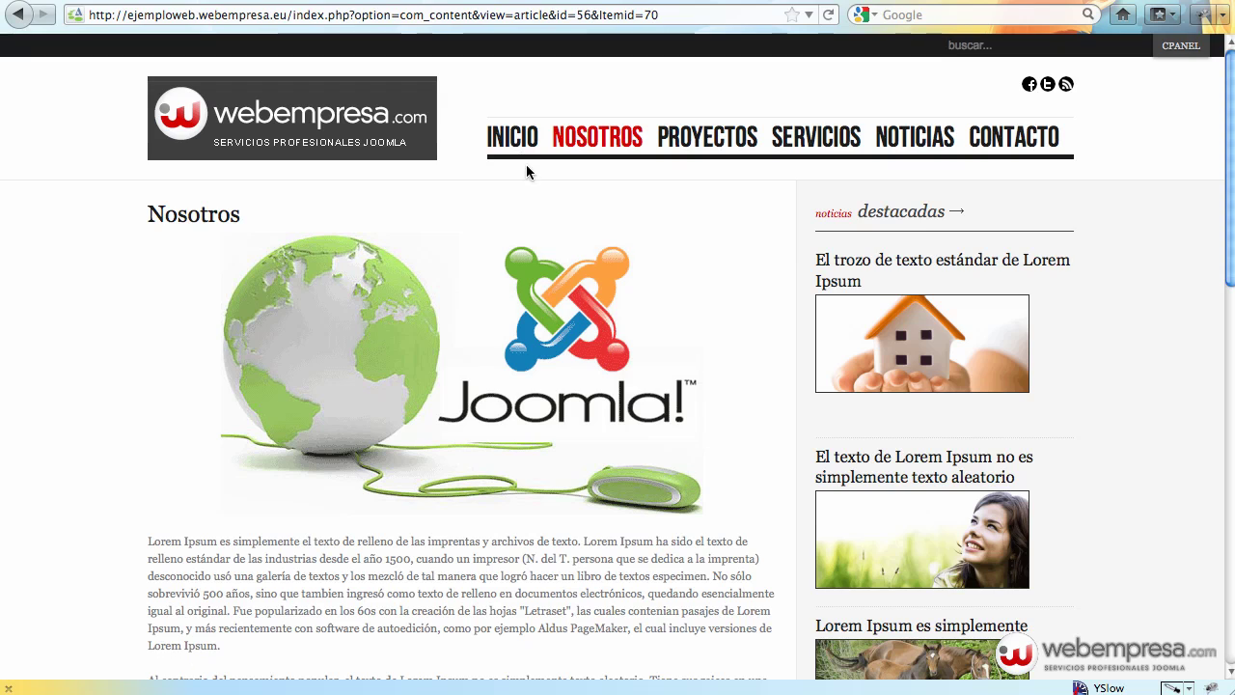
pyautogui.click(518, 138)
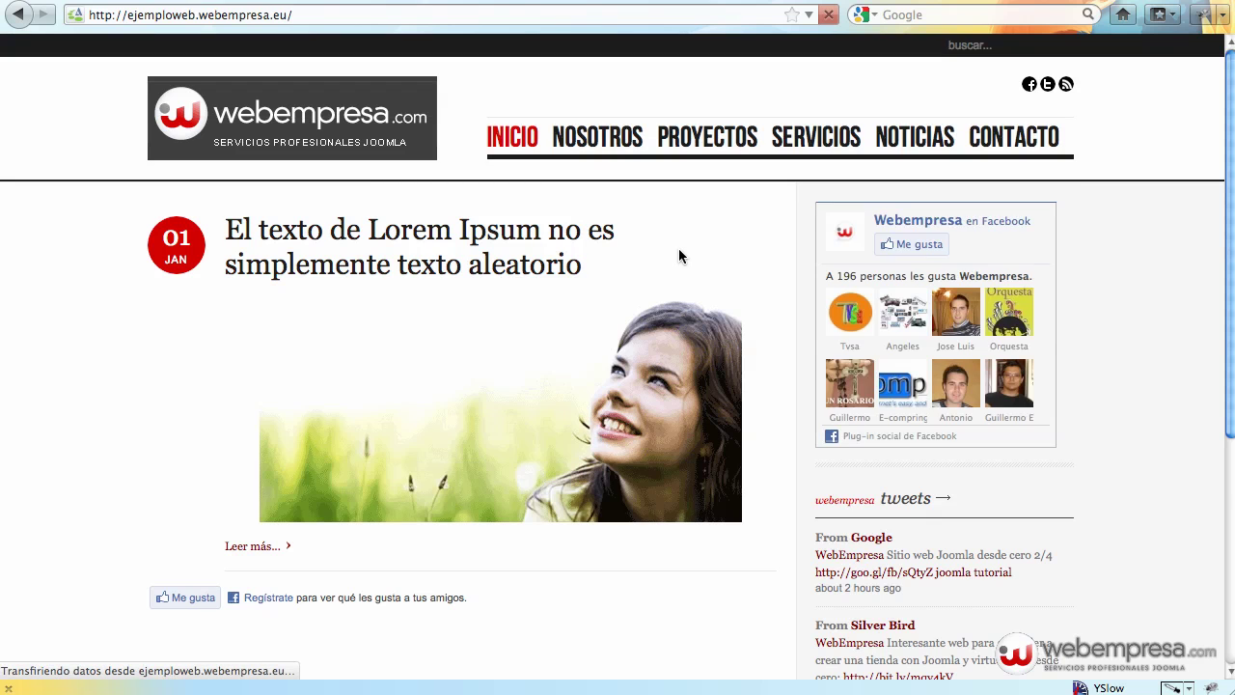
pyautogui.scroll(-3, 678, 248)
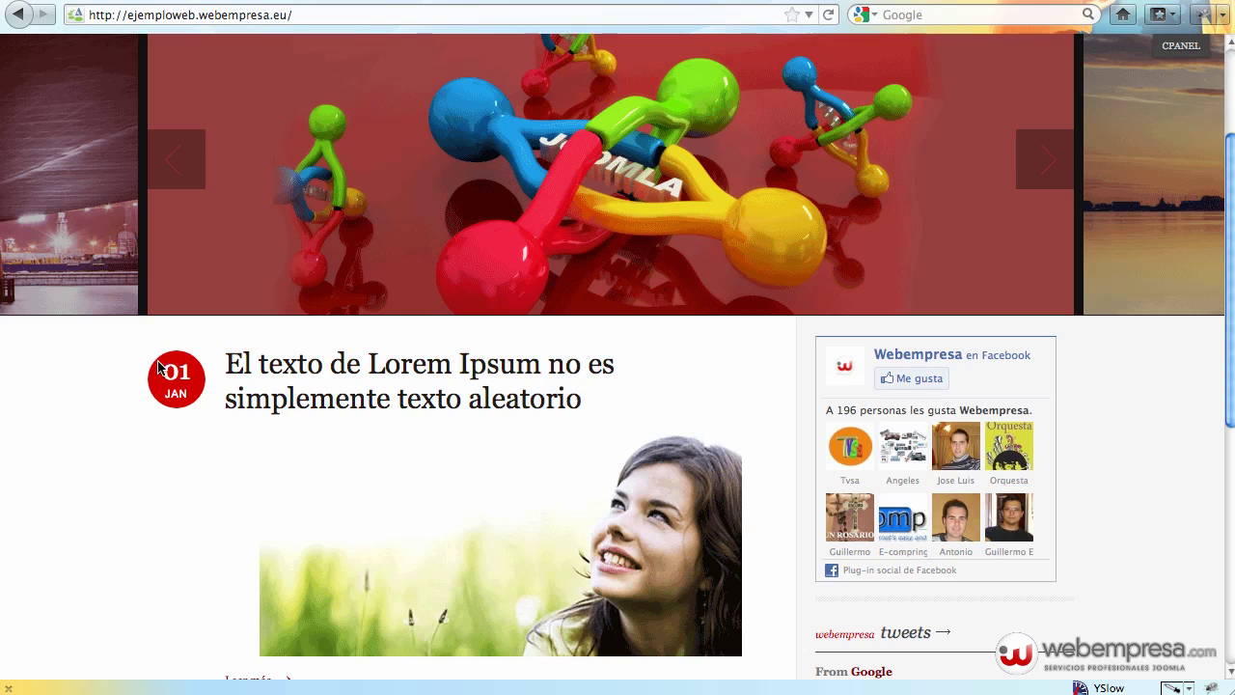
# Check the end of the public home page, then reopen the module manager and start creating a new site module.
pyautogui.scroll(-5, 351, 413)
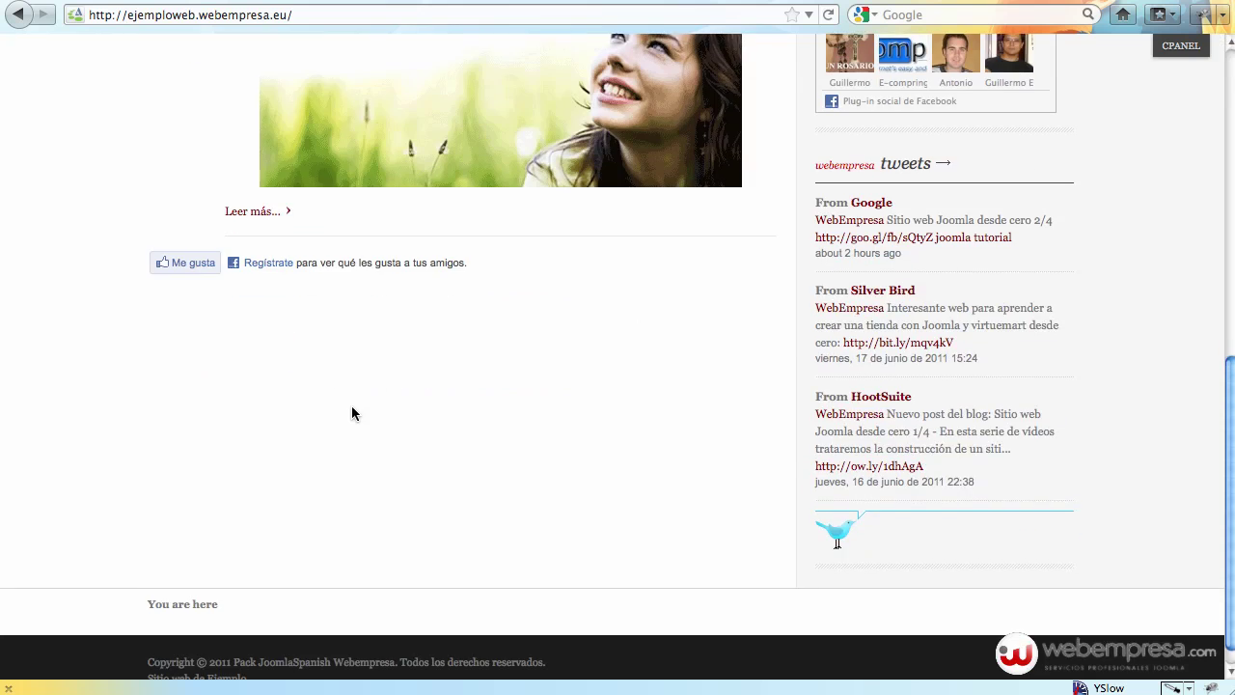
pyautogui.scroll(7, 351, 413)
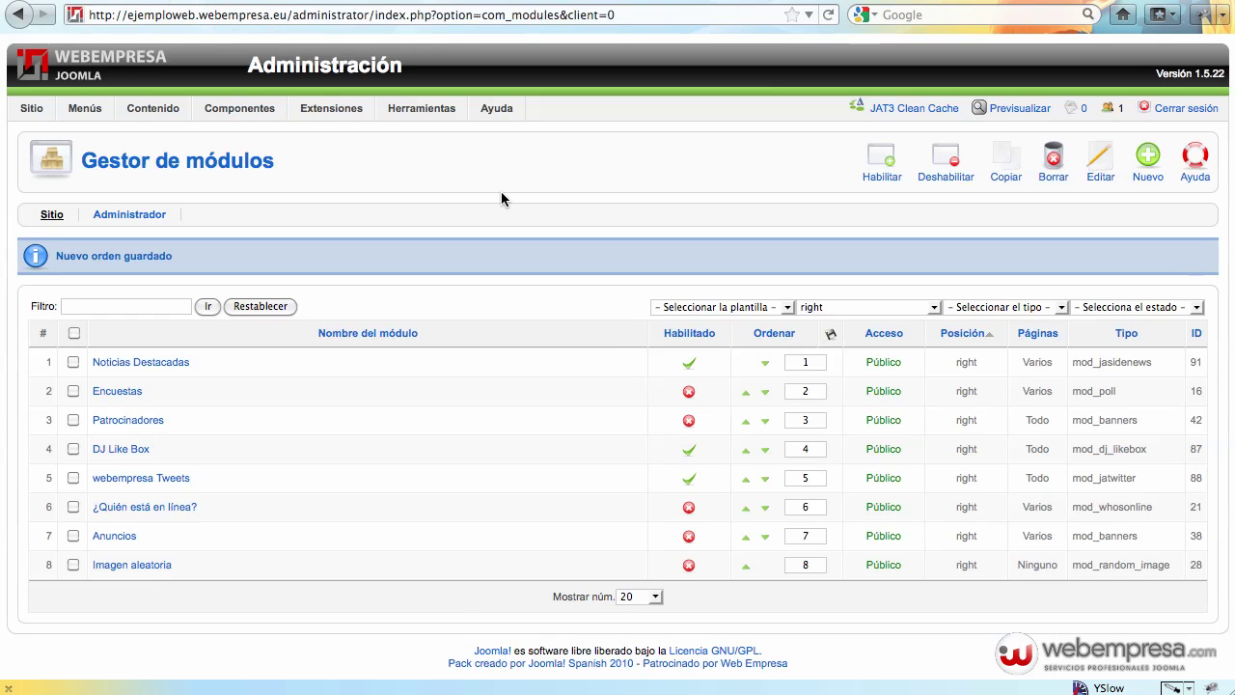
pyautogui.moveTo(331, 108)
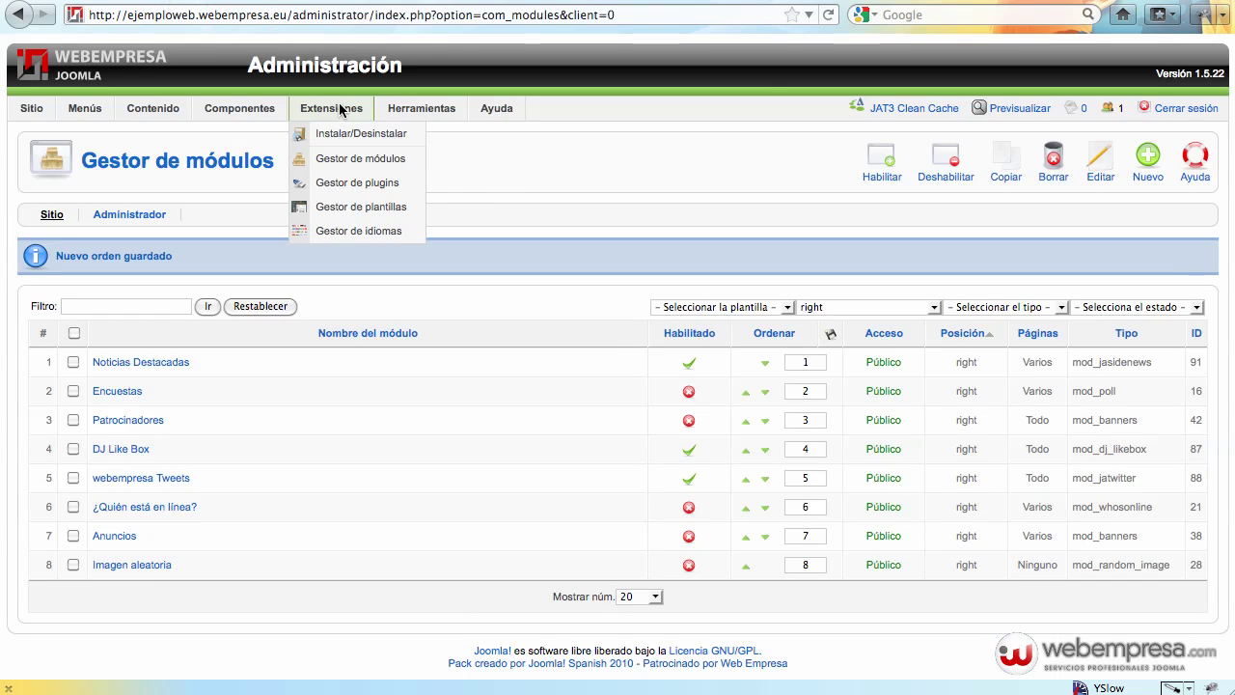
pyautogui.click(351, 159)
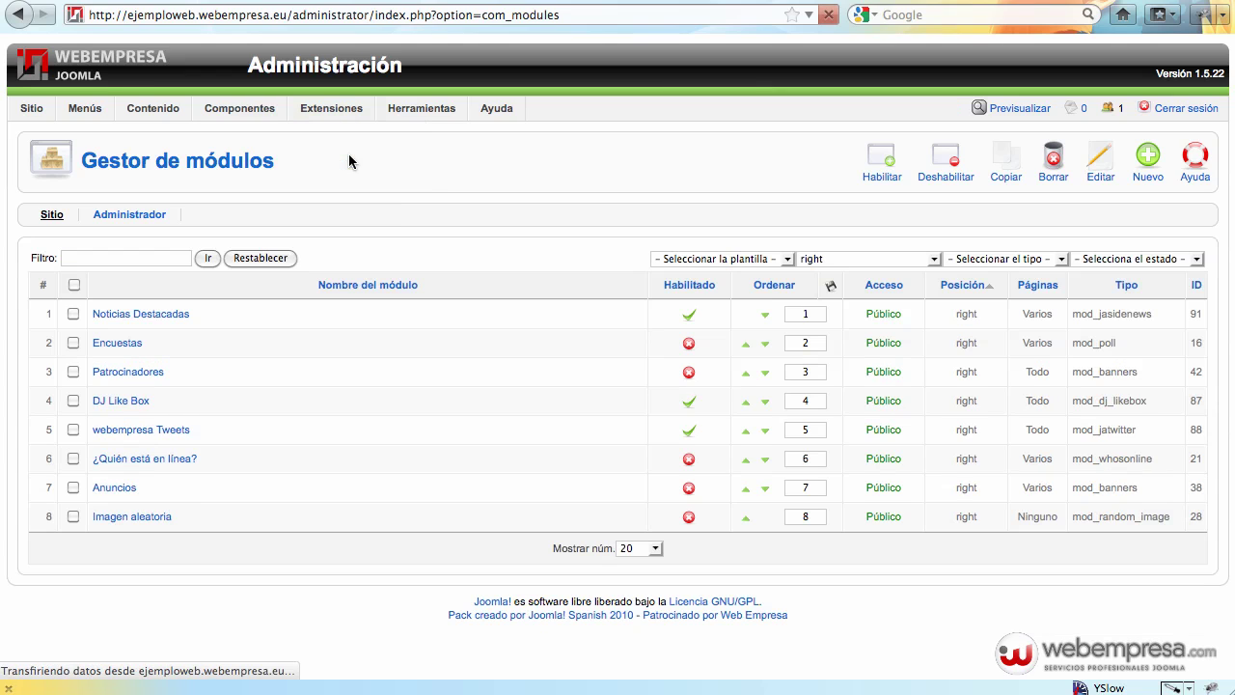
pyautogui.click(1148, 156)
# Display the template's module positions on the public home page by adding ?tp=1 to its address, and look for a position above the content.
pyautogui.click(371, 1)
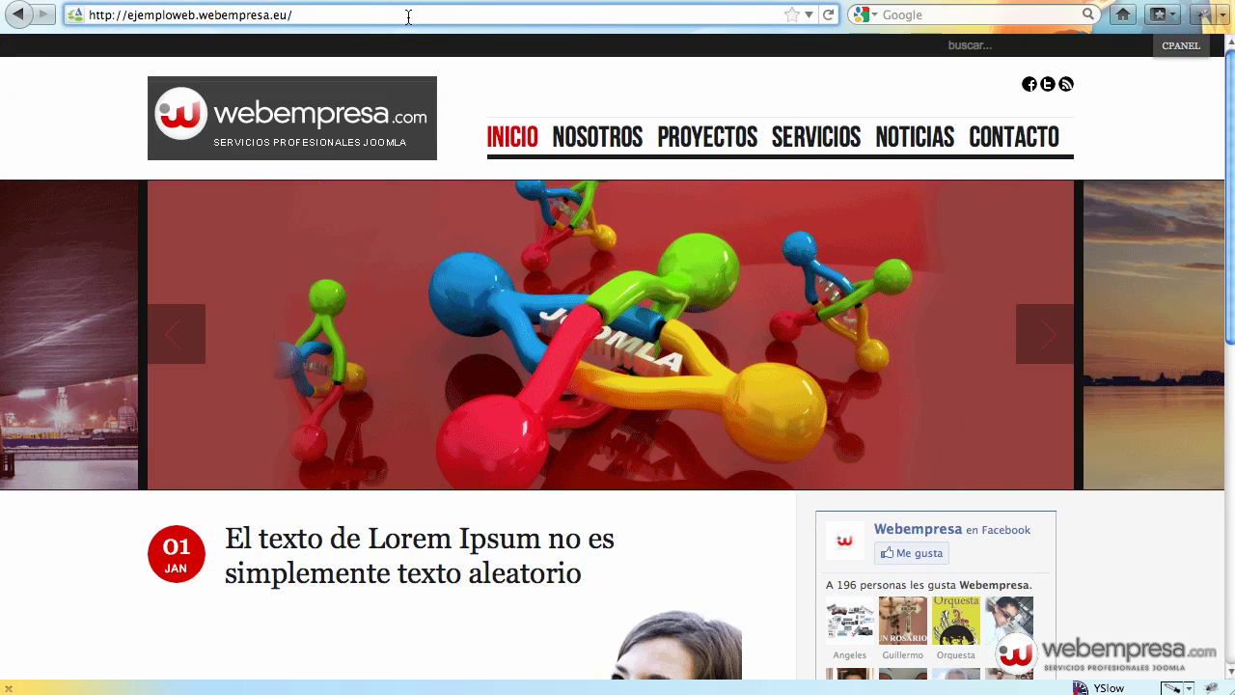
pyautogui.click(408, 15)
pyautogui.write('?')
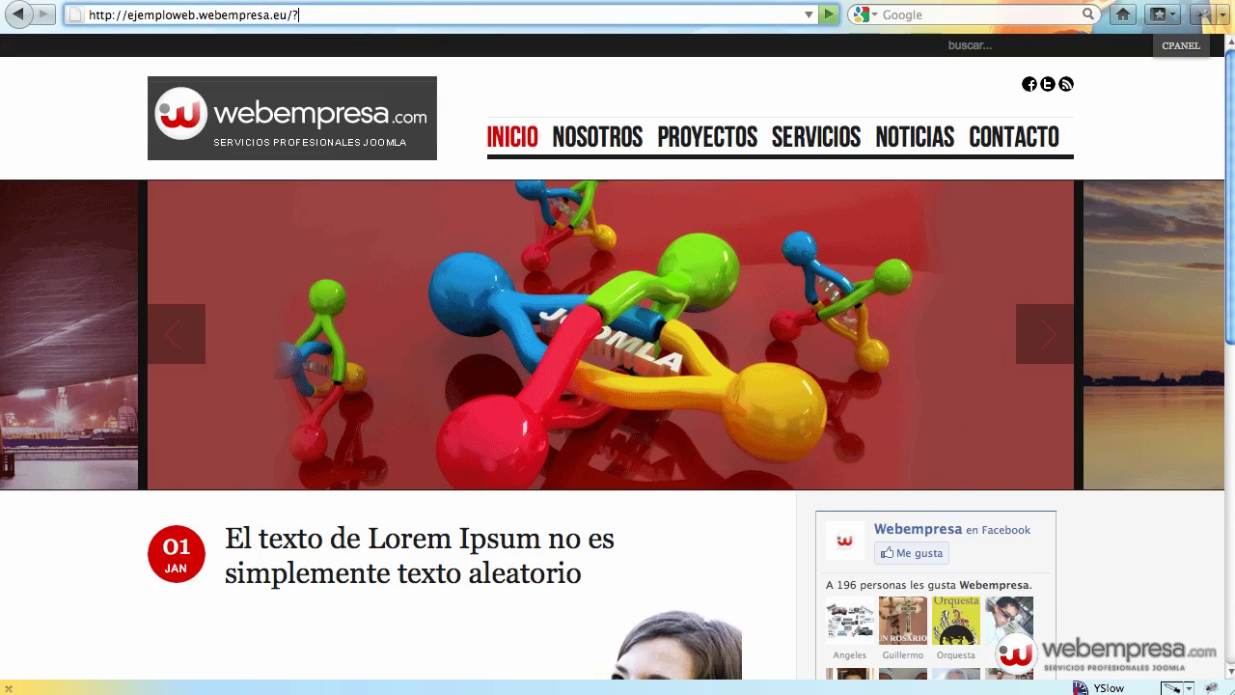
pyautogui.write('tp=1')
pyautogui.press('Return')
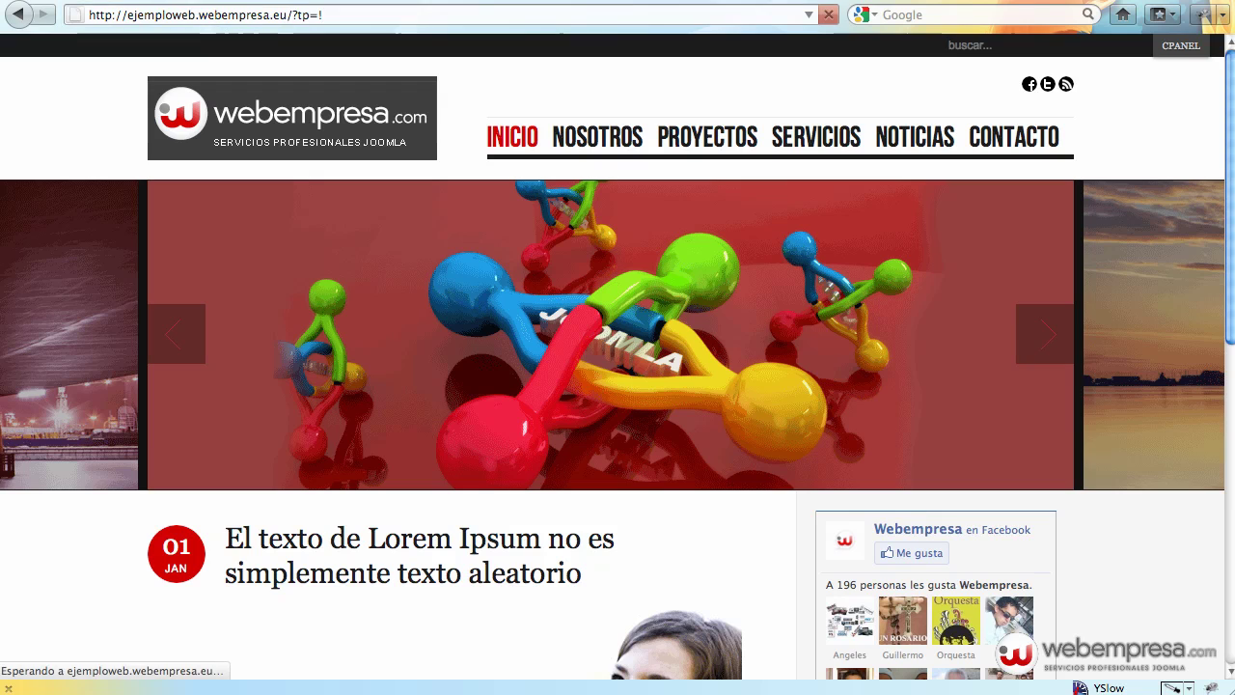
pyautogui.click(386, 16)
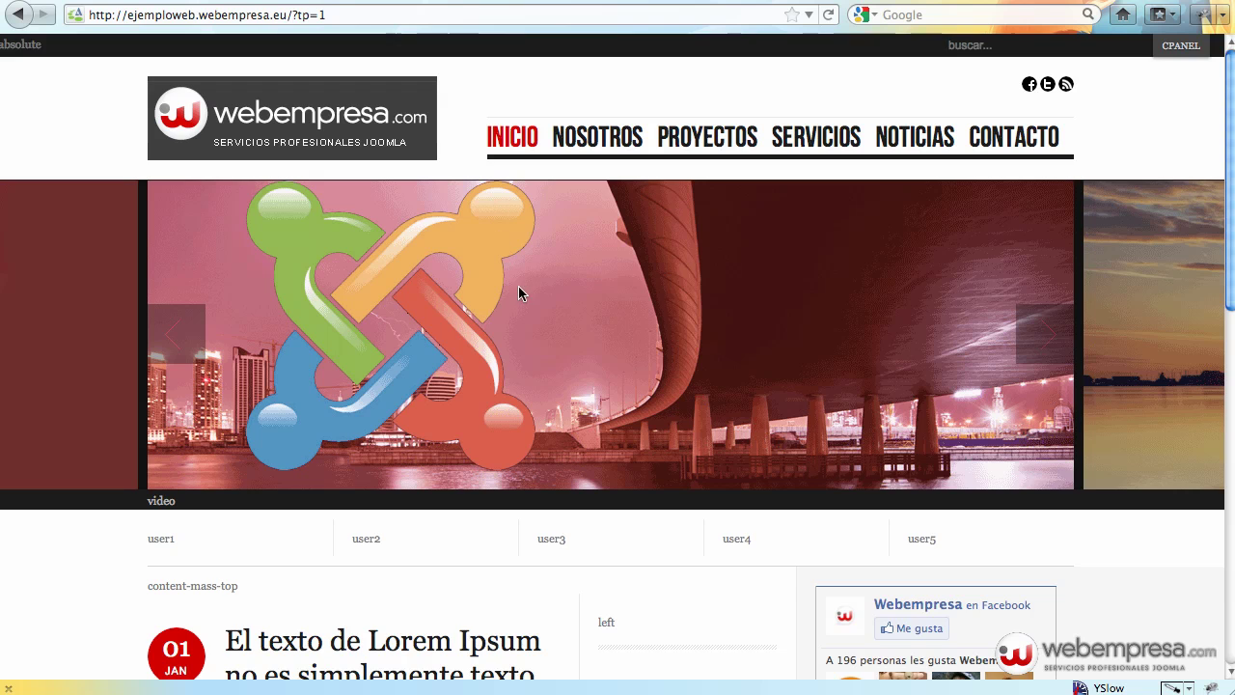
pyautogui.scroll(-4, 589, 500)
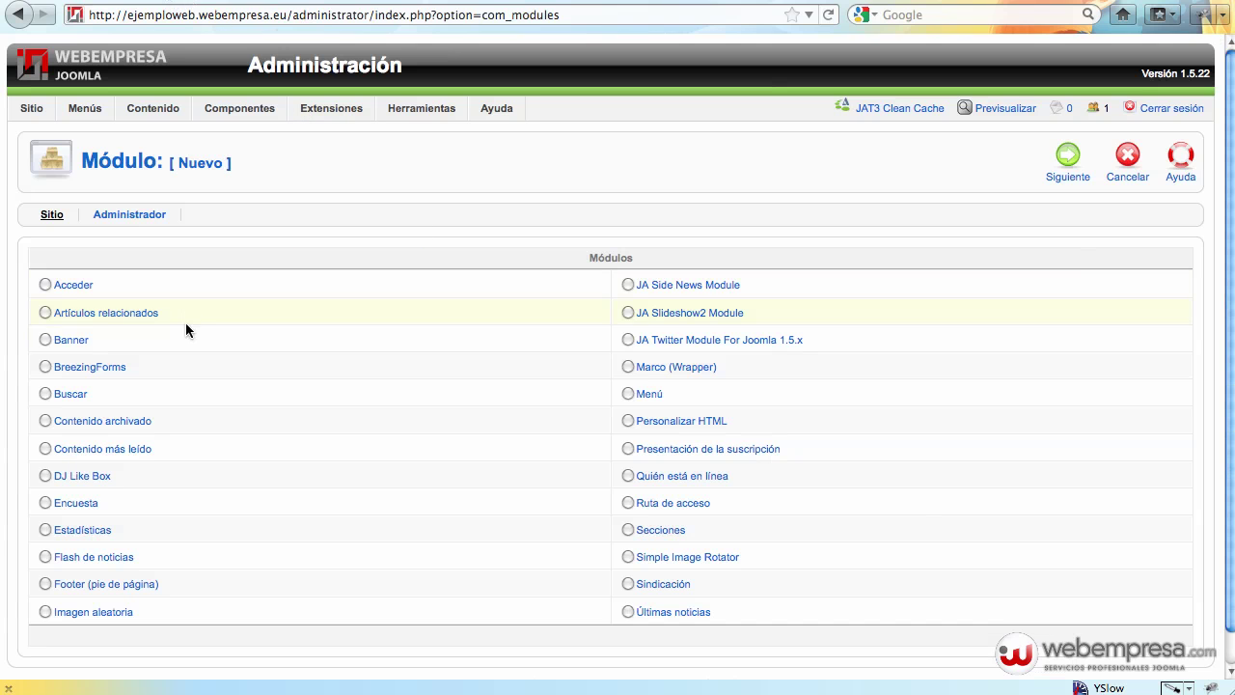
# Create a Personalizar HTML module titled Bienvenidos in the content-mass-top position.
pyautogui.click(697, 428)
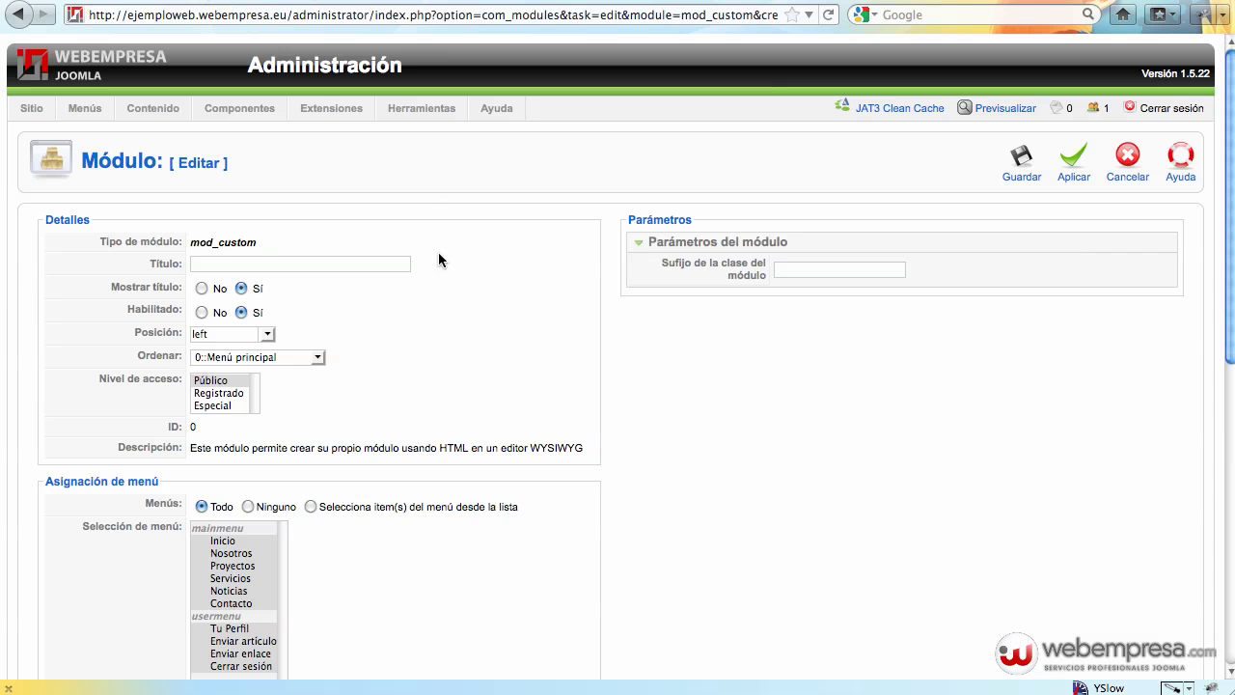
pyautogui.click(267, 334)
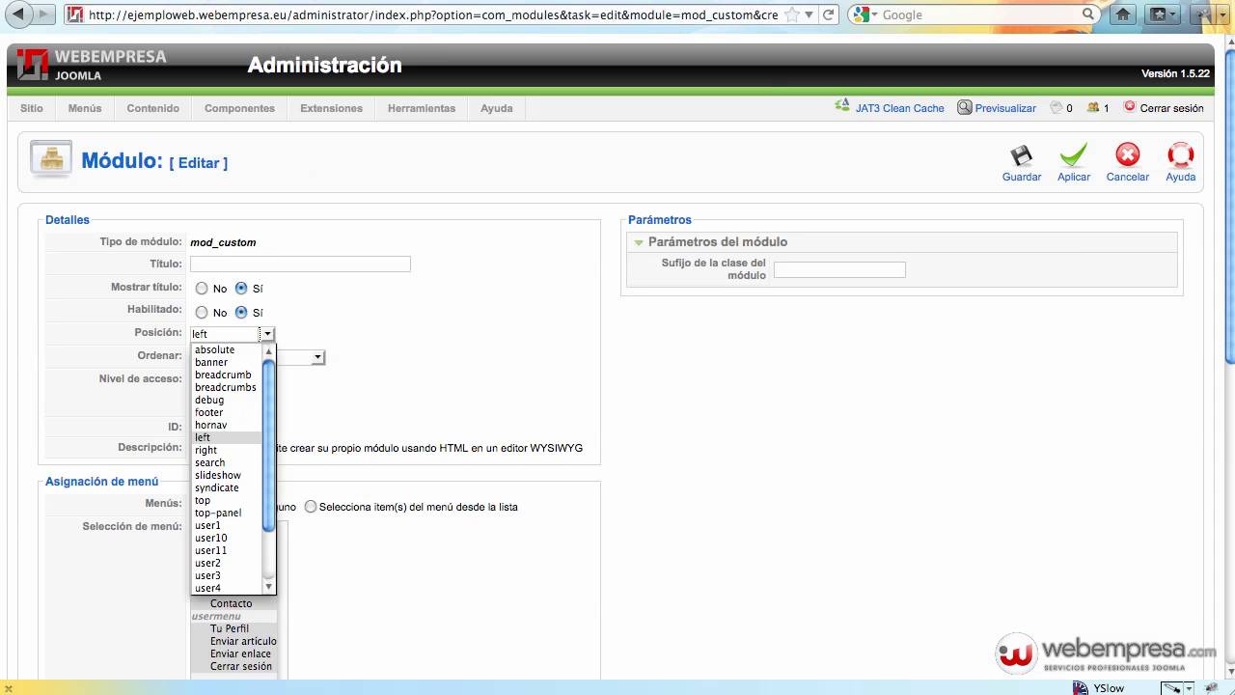
pyautogui.click(241, 307)
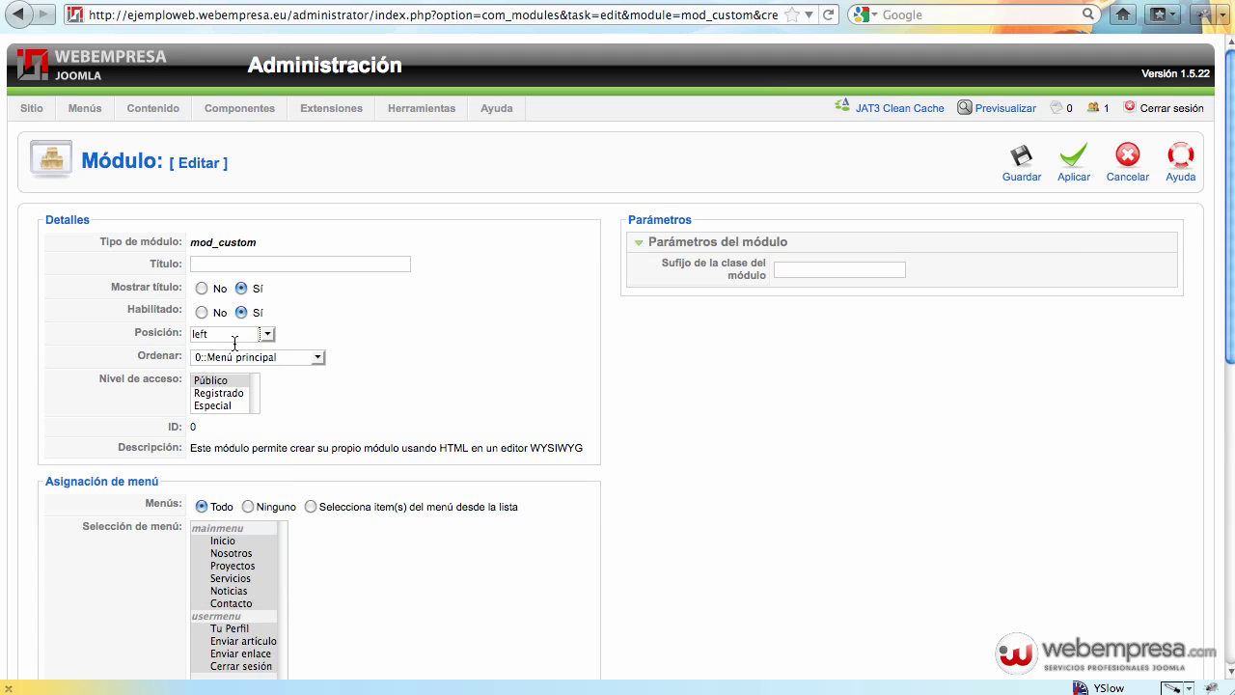
pyautogui.click(268, 338)
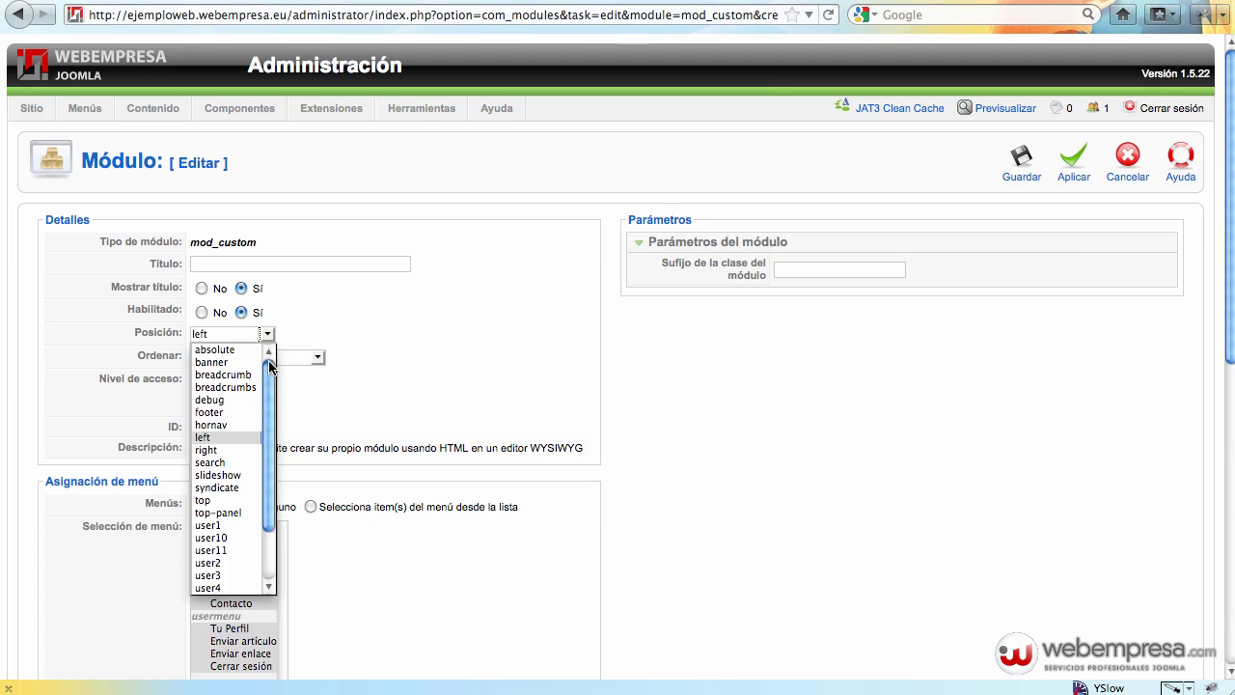
pyautogui.click(246, 332)
pyautogui.write('content-m')
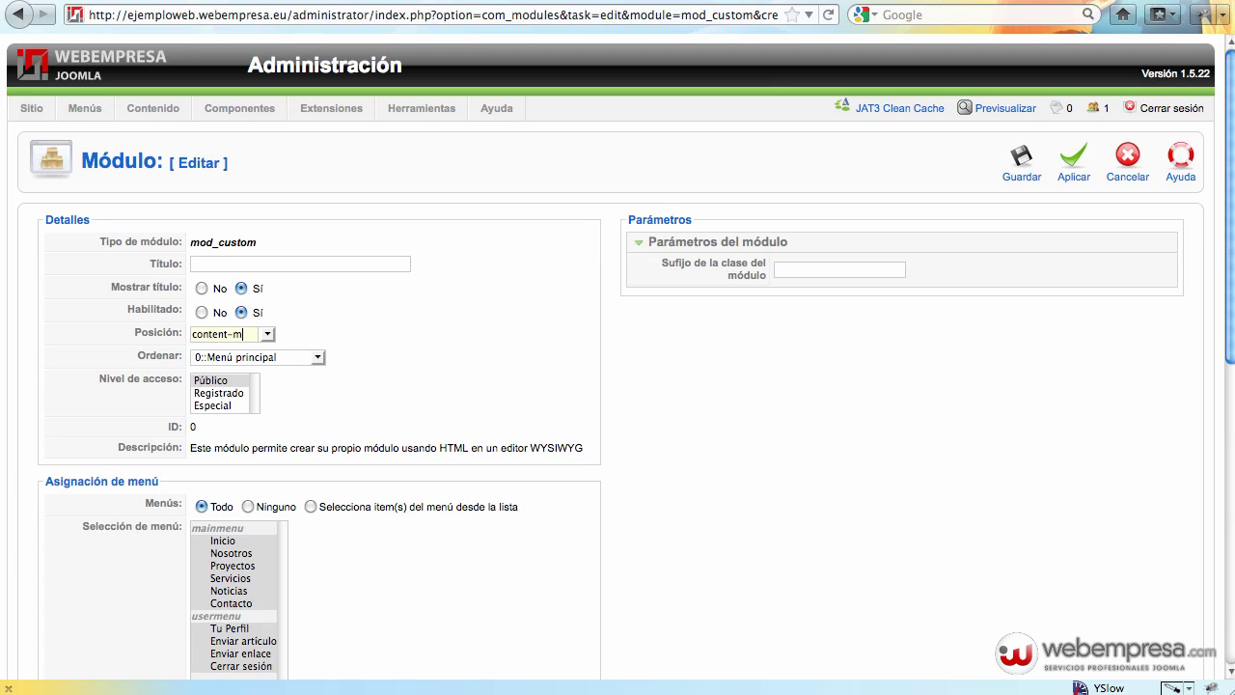
pyautogui.write('ass-top')
pyautogui.click(334, 265)
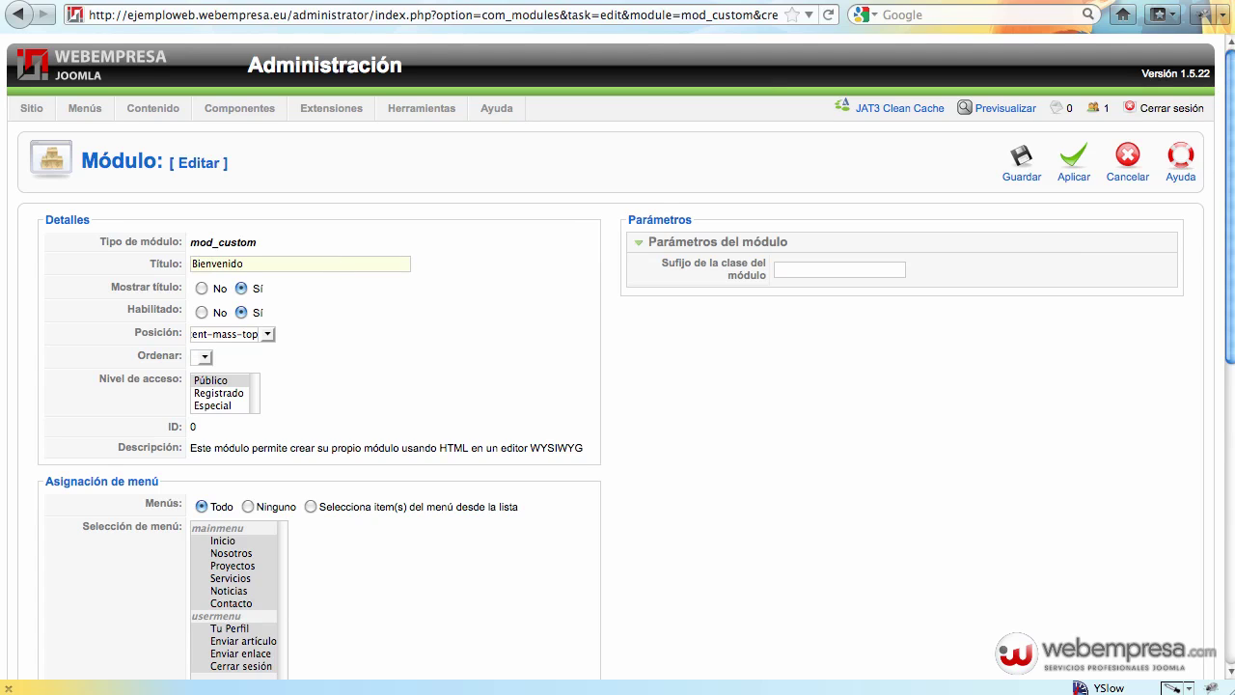
# Fill the module's custom output with only the first Lorem Ipsum paragraph and apply the module.
pyautogui.scroll(-10, 748, 294)
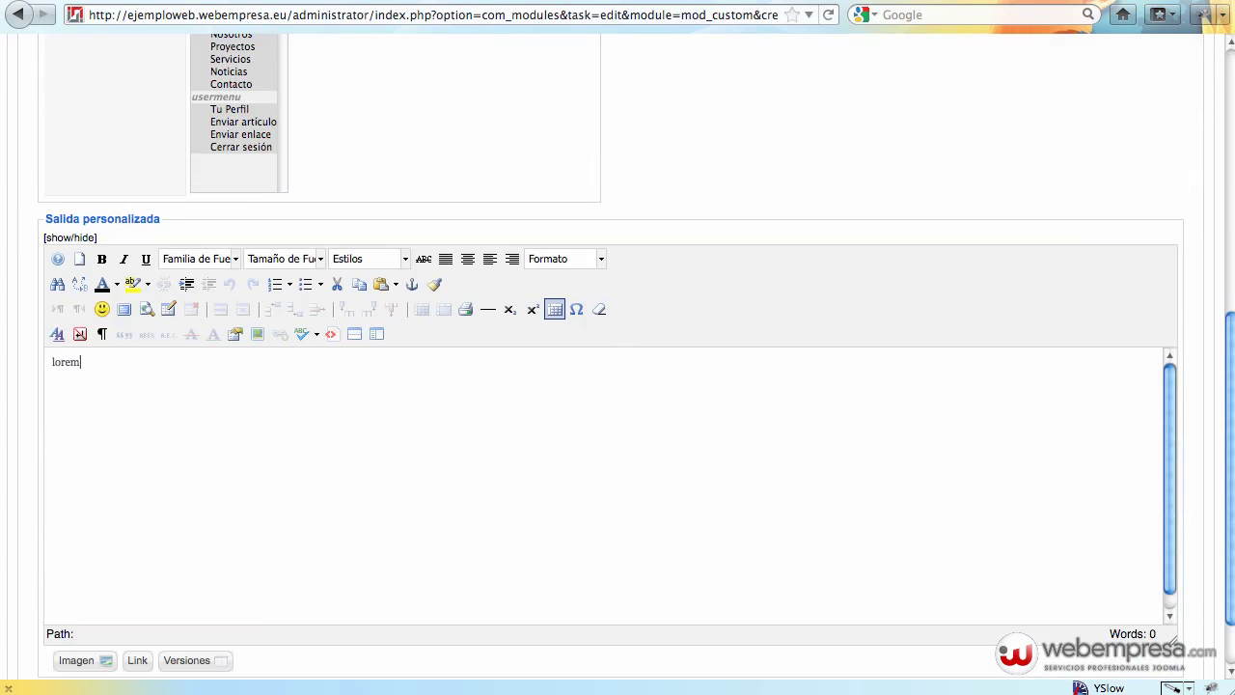
pyautogui.press('BackSpace')
pyautogui.press('BackSpace')
pyautogui.write('Lorem Ipsum es simplemente el texto de relleno de las imprentas y archivos de texto. Lorem Ipsum ha sido el texto de relleno estándar de las industrias desde el año 1500, cuando un impresor (N. del T. persona que se dedica a la imprenta) desconocido usó una galería de textos y los mezcló de tal manera que logró hacer un libro de textos especimen. No sólo sobrevivió 500 años, sino que tambien ingresó como texto de relleno en documentos electrónicos, quedando esencialmente igual al original. Fue popularizado en los 60s con la creación de las hojas "Letraset", las cuales contenian pasajes de Lorem Ipsum, y más recientemente con software de autoedición, como por ejemplo Aldus PageMaker, el cual incluye versiones de Lorem Ipsum.  Al contrario del pensamiento popular, el texto de Lorem Ipsum no es simplemente texto aleatorio. Tiene sus raices en una pieza clásica de la literatura del Latin, que data del año 45 antes de Cristo, haciendo que este adquiera mas de 2000 años de antiguedad. Richard McClintock, un profesor de Latin de la Universidad de Hampden-Sydney en Virginia, encontró una de las palabras más oscuras de la lengua del latín, "consecteur", en un pasaje de Lorem Ipsum, y al seguir leyendo distintos textos del latín, descubrió la fuente indudable. Lorem Ipsum viene de las secciones 1.10.32 y 1.10.33 de "de Finnibus Bonorum et Malorum" (Los Extremos del Bien y El Mal) por Cicero, escrito en el año 45 antes de Cristo. Este libro es un tratado de teoría de éticas, muy popular durante el Renacimiento. La primera linea del Lorem Ipsum, "Lorem ipsum dolor sit amet..", viene de una linea en la sección 1.10.32  El trozo de texto estándar de Lorem Ipsum usado desde el año 1500 es reproducido debajo para aquellos interesados. Las secciones 1.10.32 y 1.10.33 de "de Finibus Bonorum et Malorum" por Cicero son también reproducidas en su forma original exacta, acompañadas por versiones en Inglés de la traducción realizada en 1914 por H. Rackham.')
pyautogui.moveTo(278, 519); pyautogui.dragTo(54, 436)
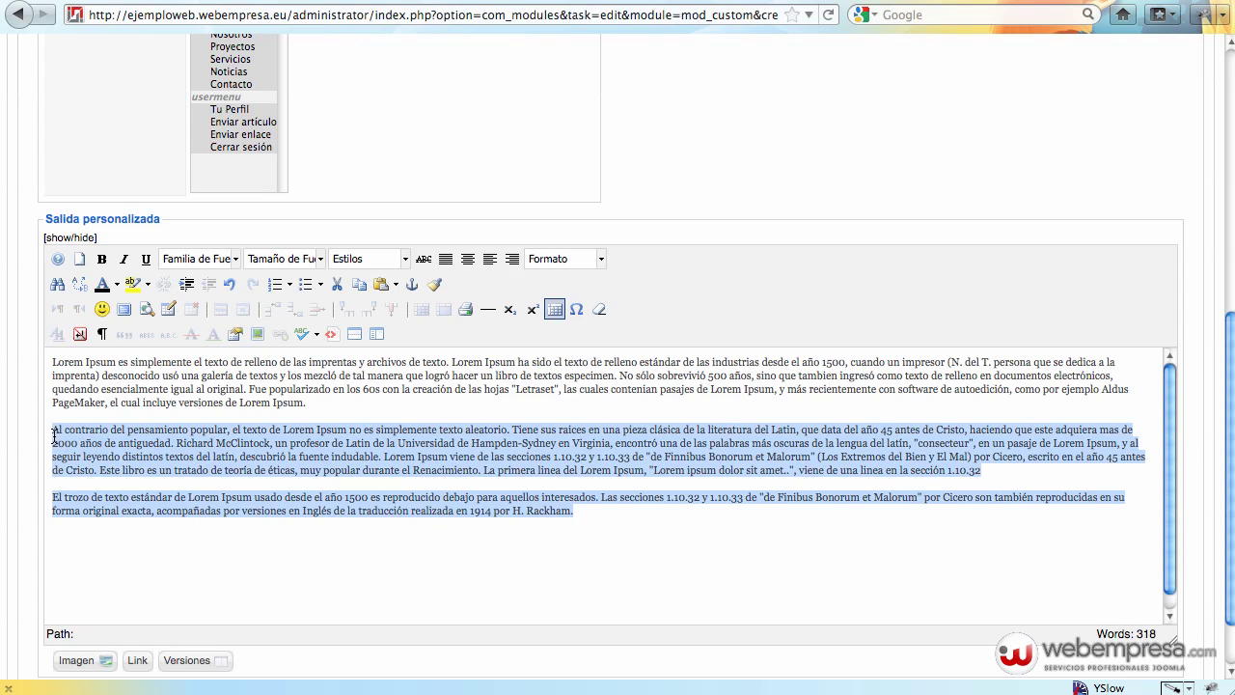
pyautogui.press('BackSpace')
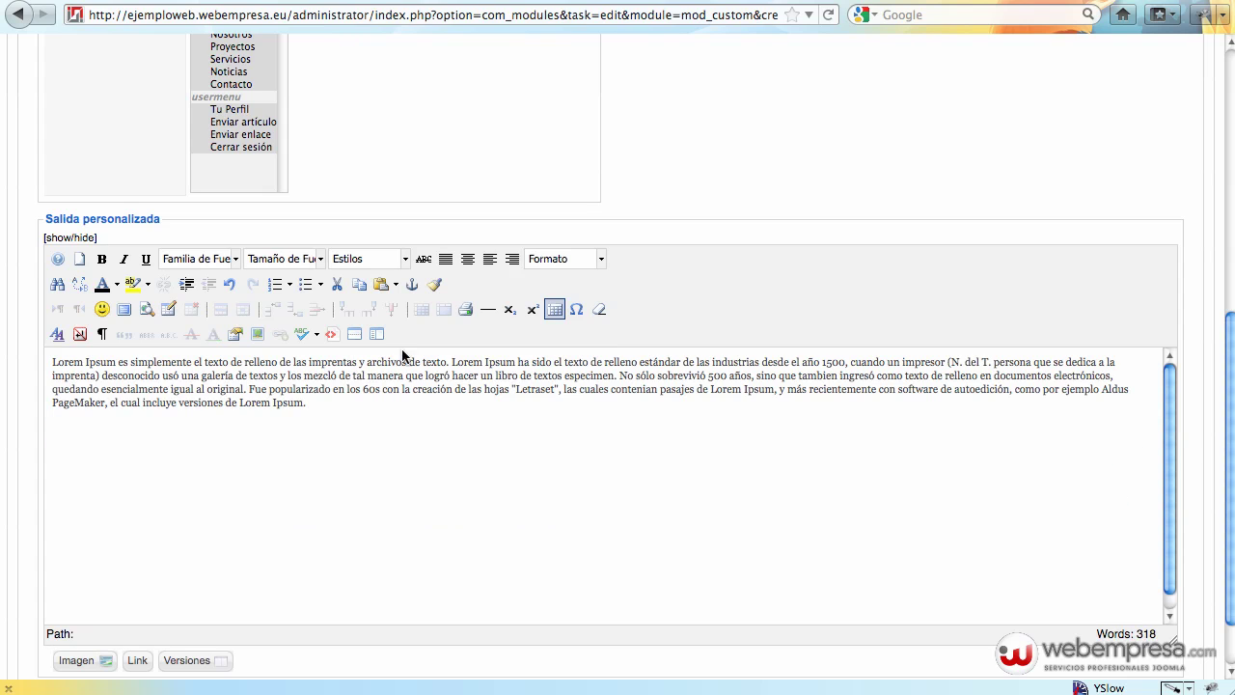
pyautogui.scroll(10, 403, 355)
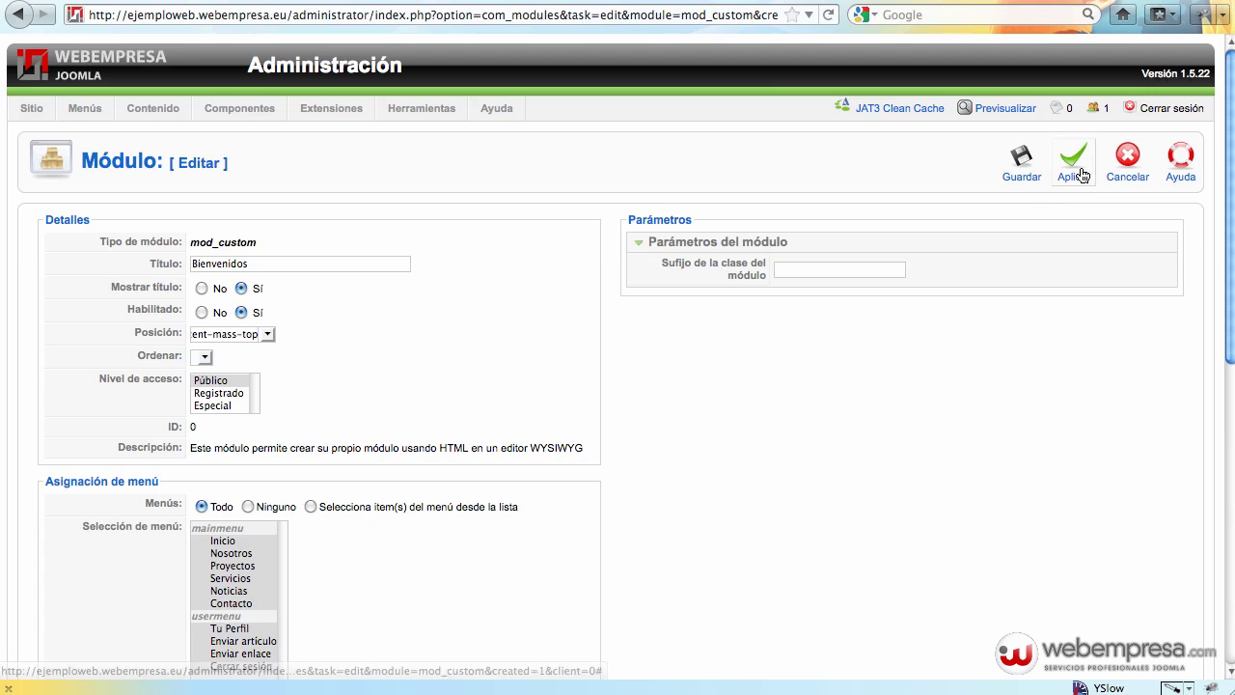
pyautogui.click(1083, 175)
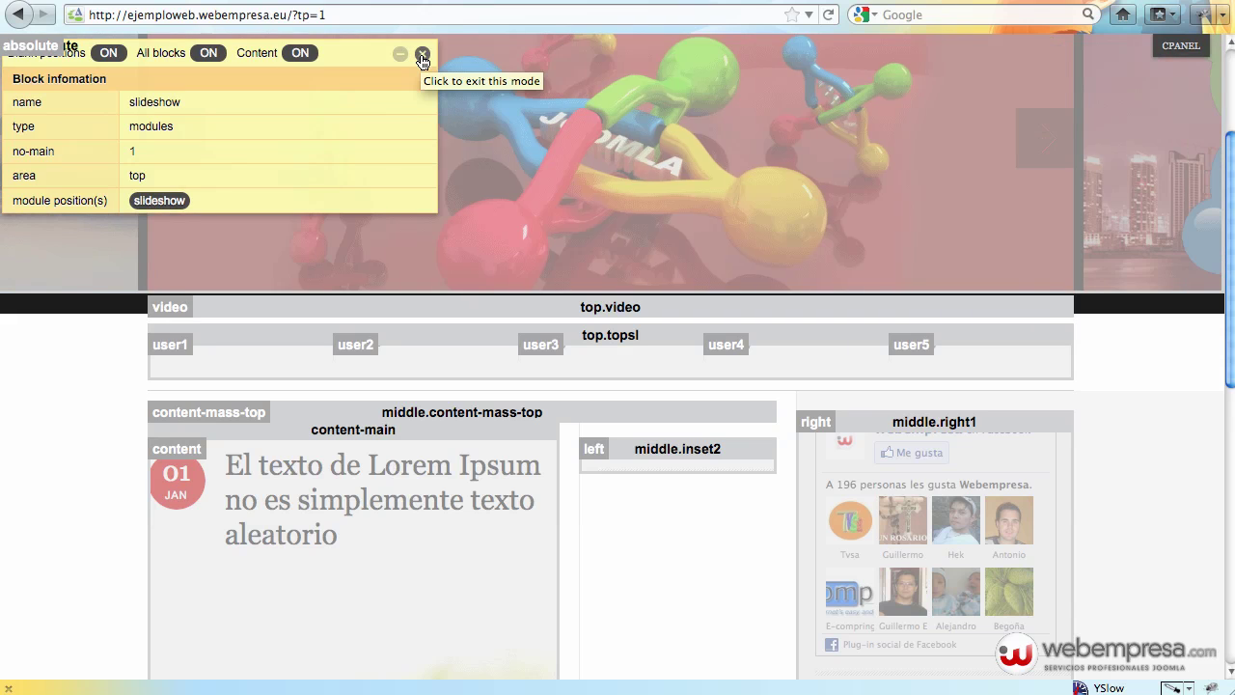
# Exit the module position view and examine how the Bienvenidos module appears above the article on the public home page.
pyautogui.click(422, 60)
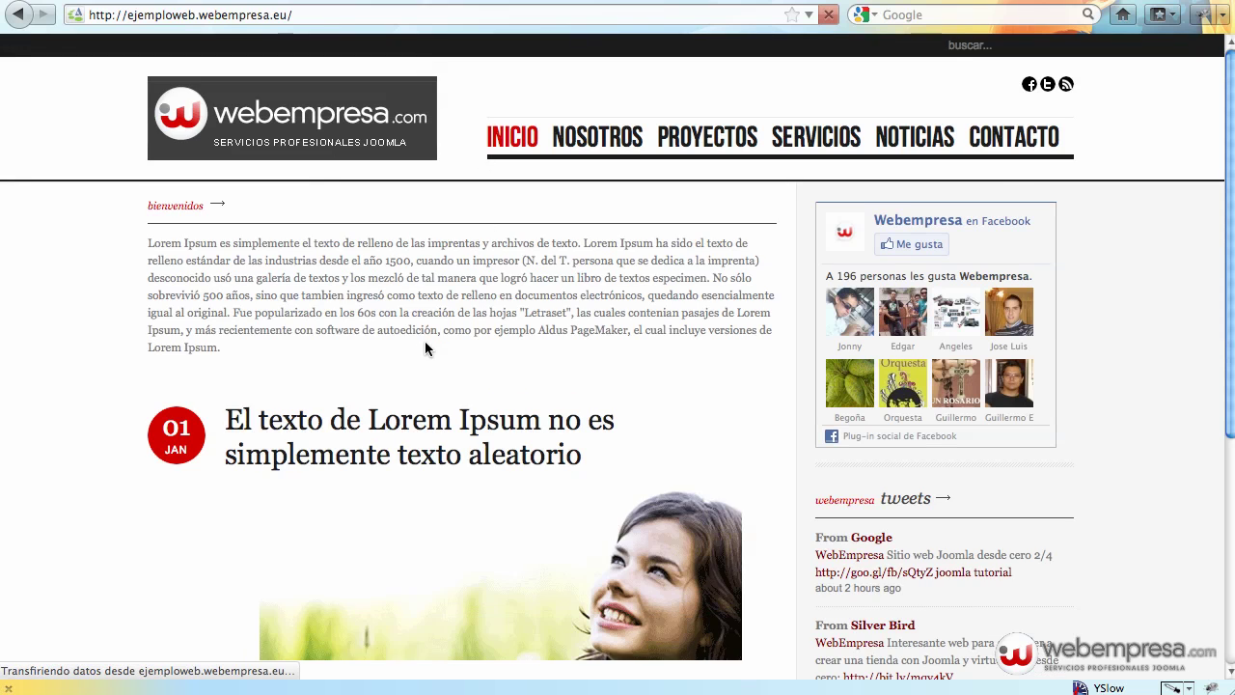
pyautogui.scroll(-5, 681, 334)
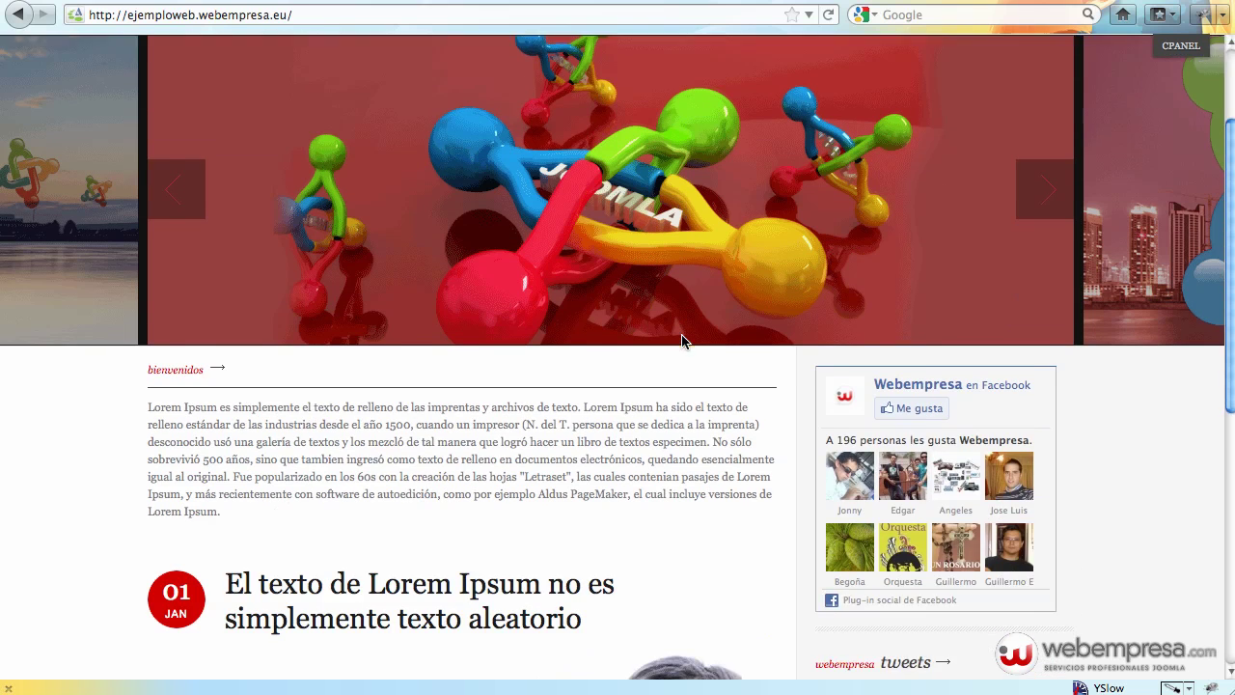
pyautogui.moveTo(234, 394); pyautogui.dragTo(157, 315)
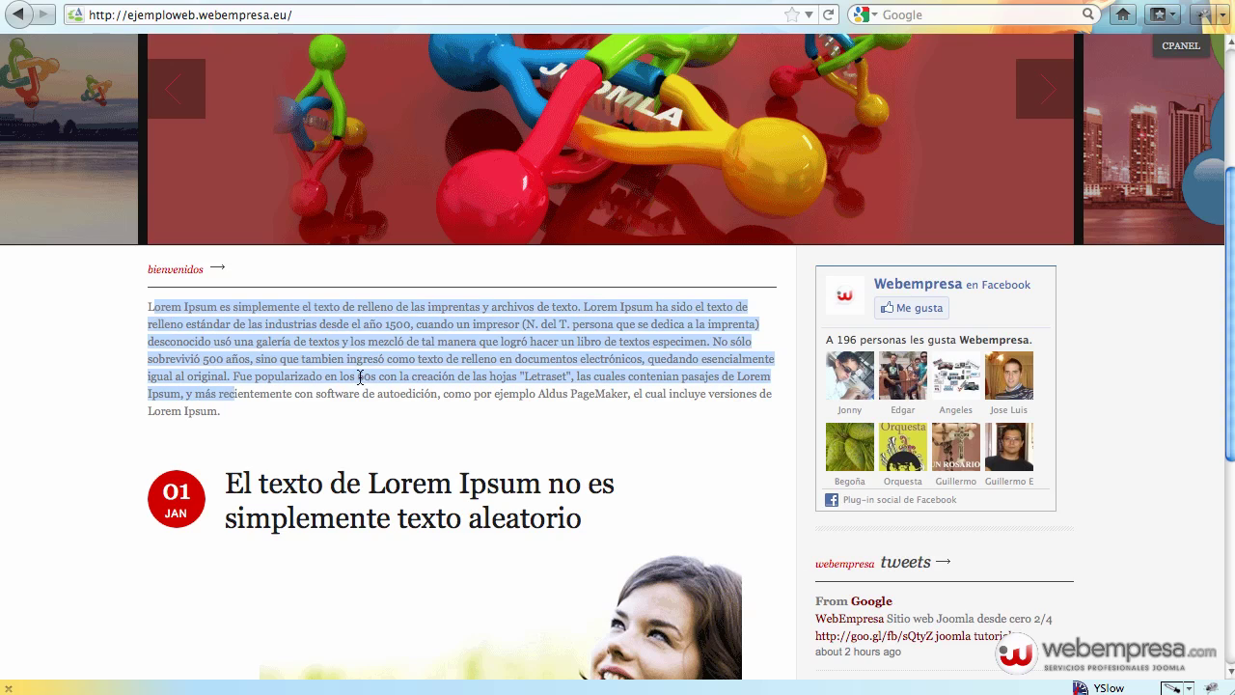
pyautogui.scroll(-8, 441, 395)
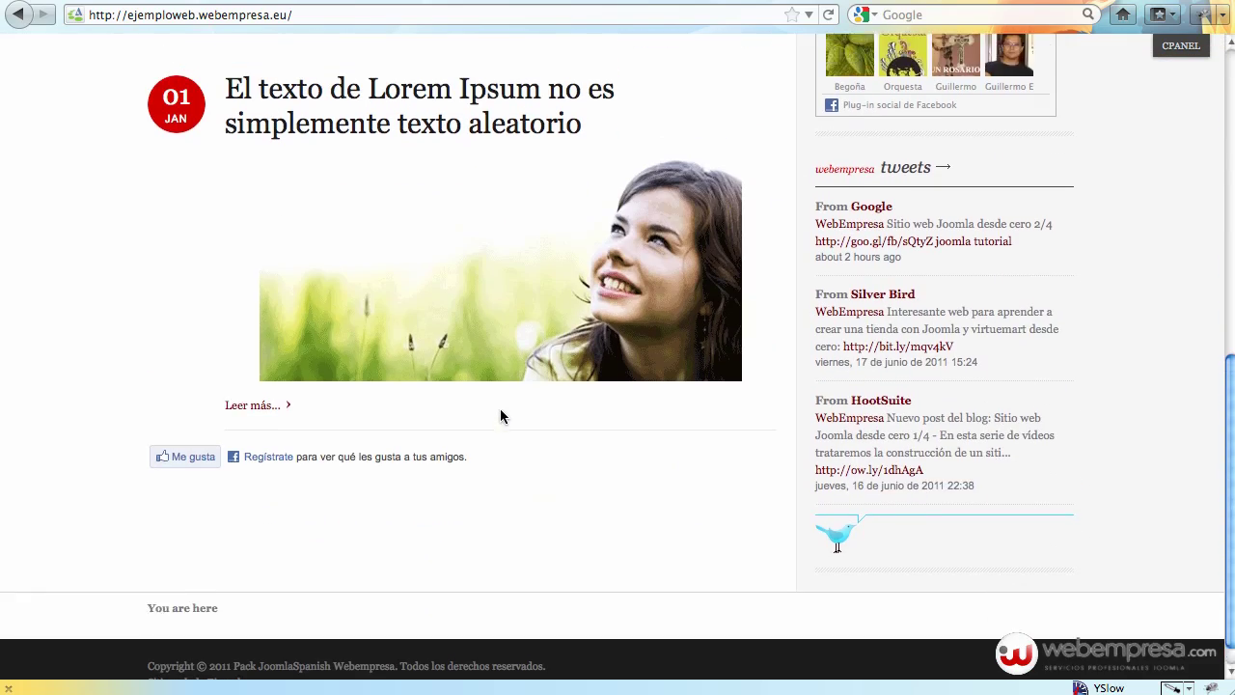
pyautogui.scroll(9, 500, 413)
pyautogui.scroll(5, 500, 413)
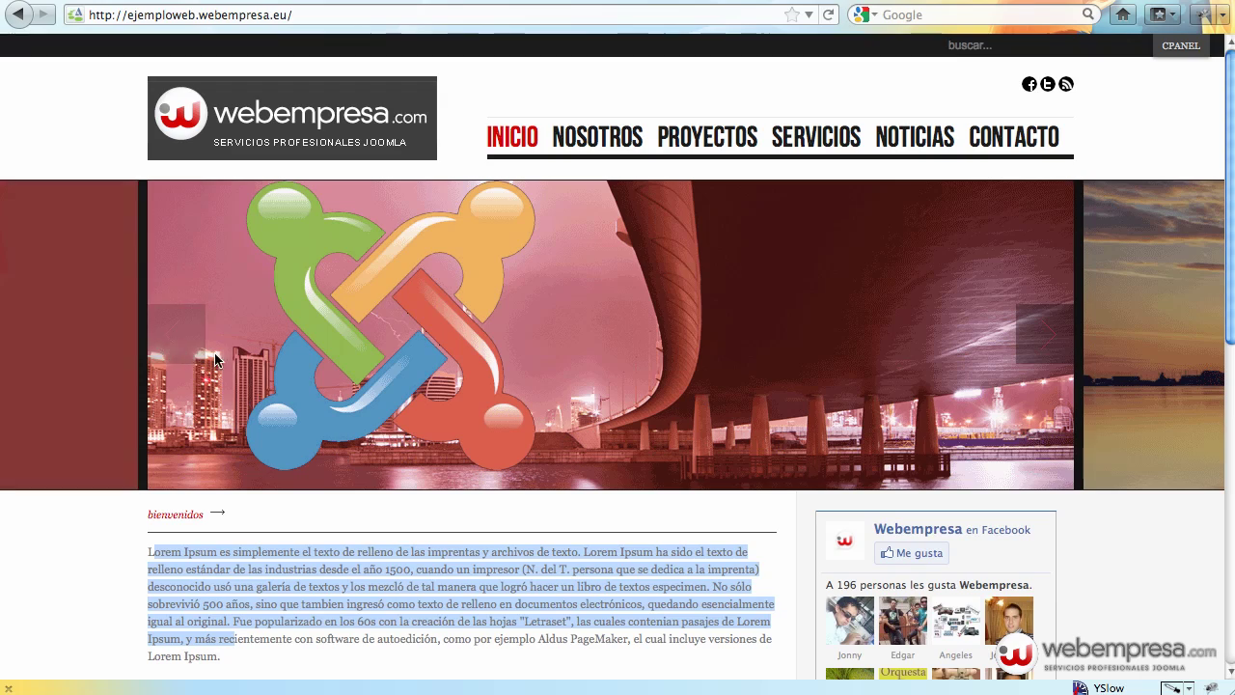
pyautogui.click(547, 573)
pyautogui.scroll(-10, 452, 495)
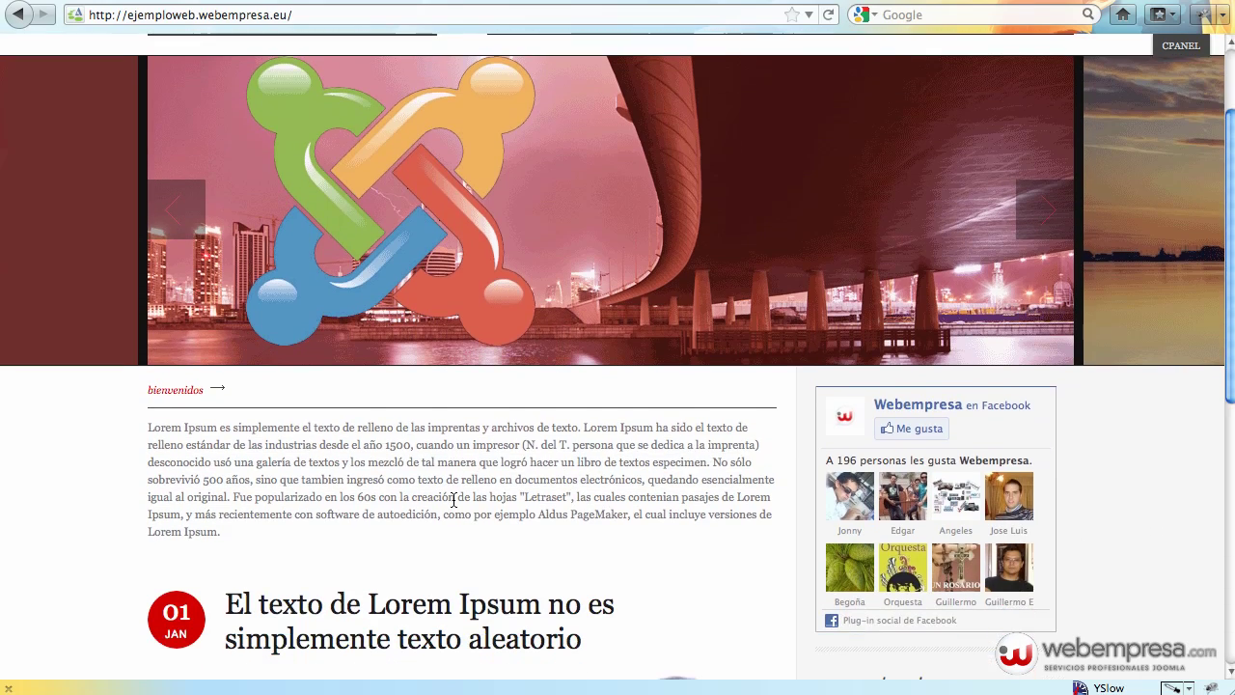
pyautogui.scroll(10, 453, 495)
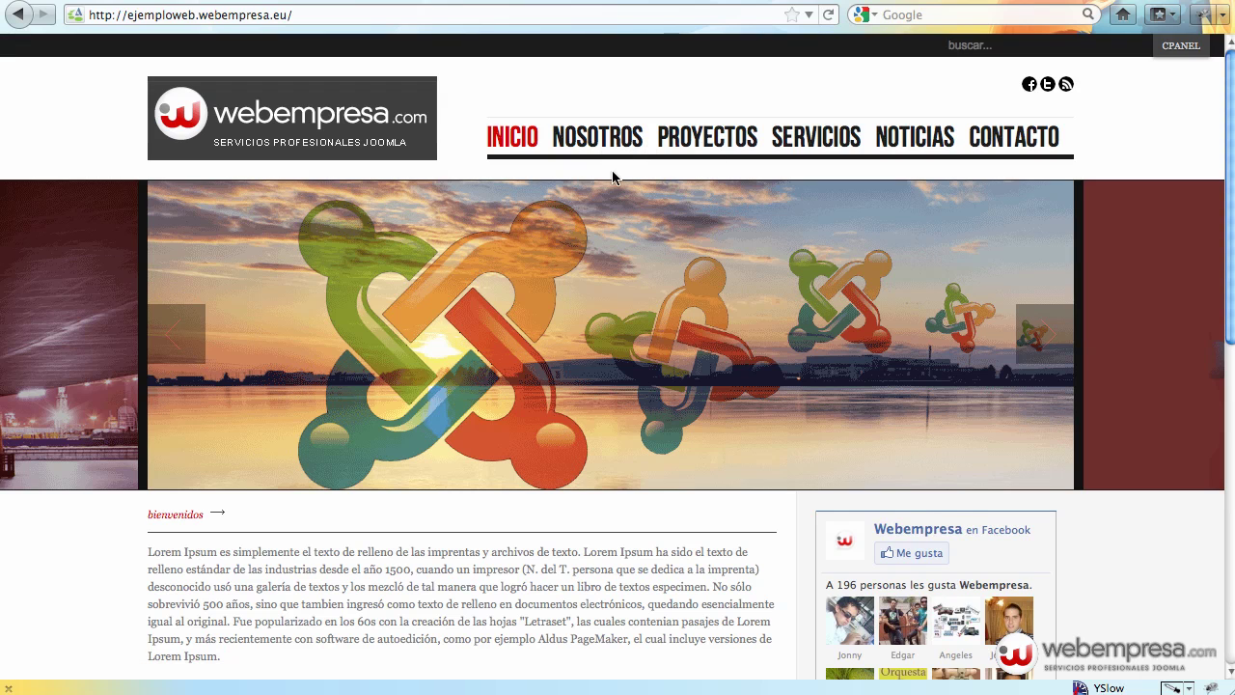
# Inspect the red date badge beside the home page article's title.
pyautogui.scroll(-8, 613, 178)
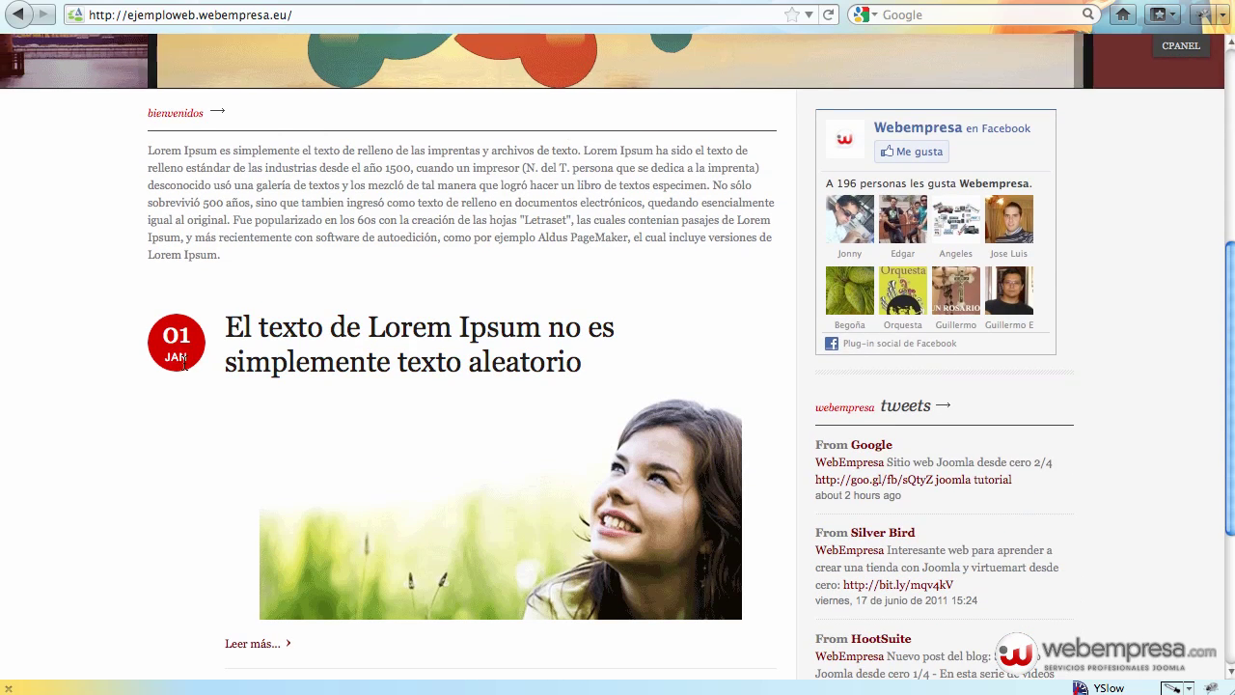
pyautogui.moveTo(184, 363); pyautogui.dragTo(165, 336)
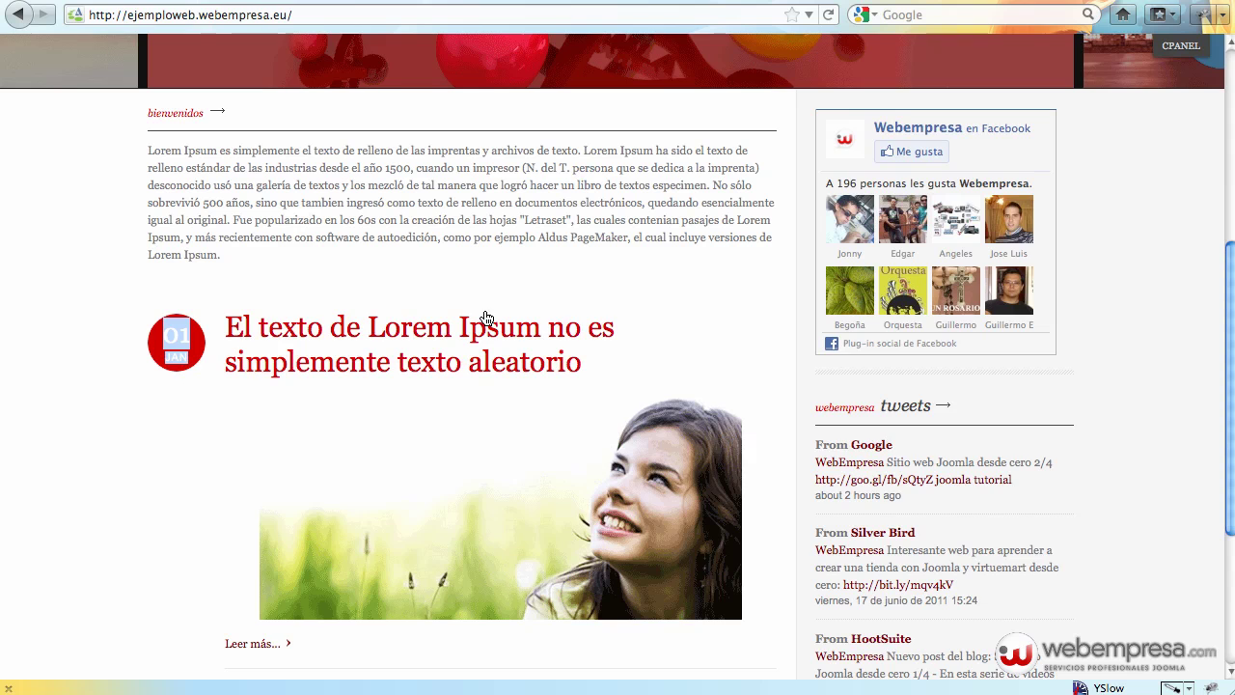
pyautogui.scroll(4, 563, 284)
pyautogui.click(376, 413)
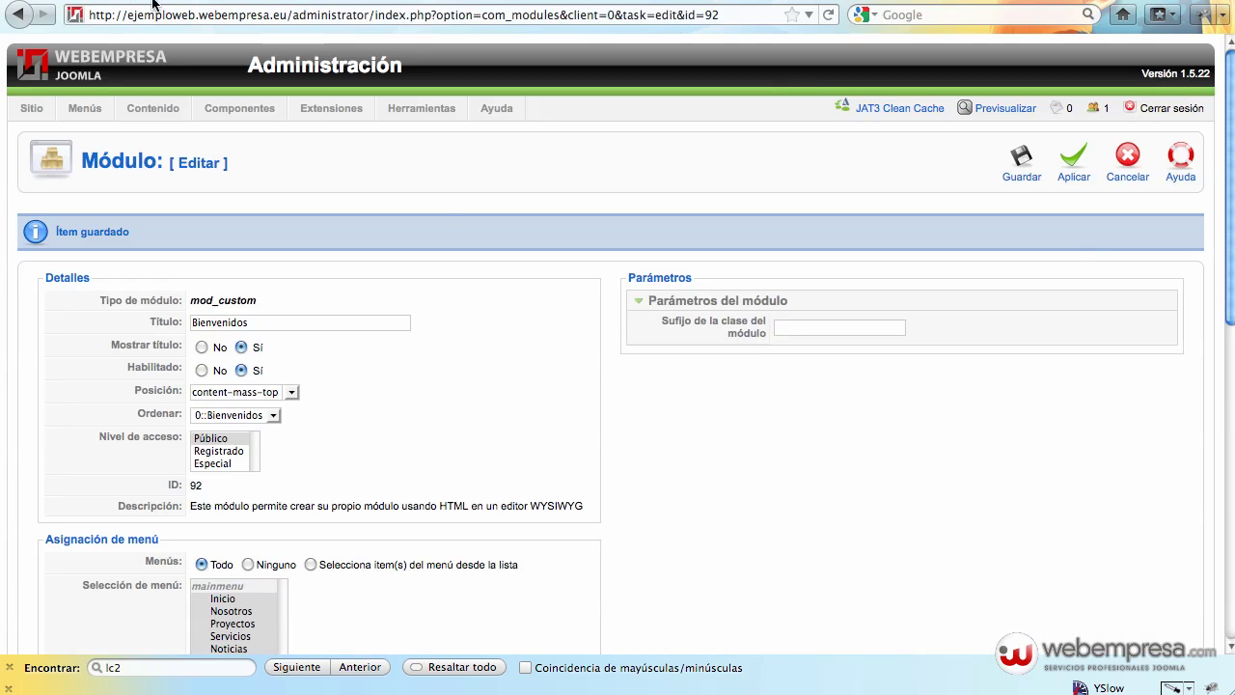
# Close the Bienvenidos module without further changes and open ninjaXplorer to browse the templates/ja_methys folder.
pyautogui.click(1127, 157)
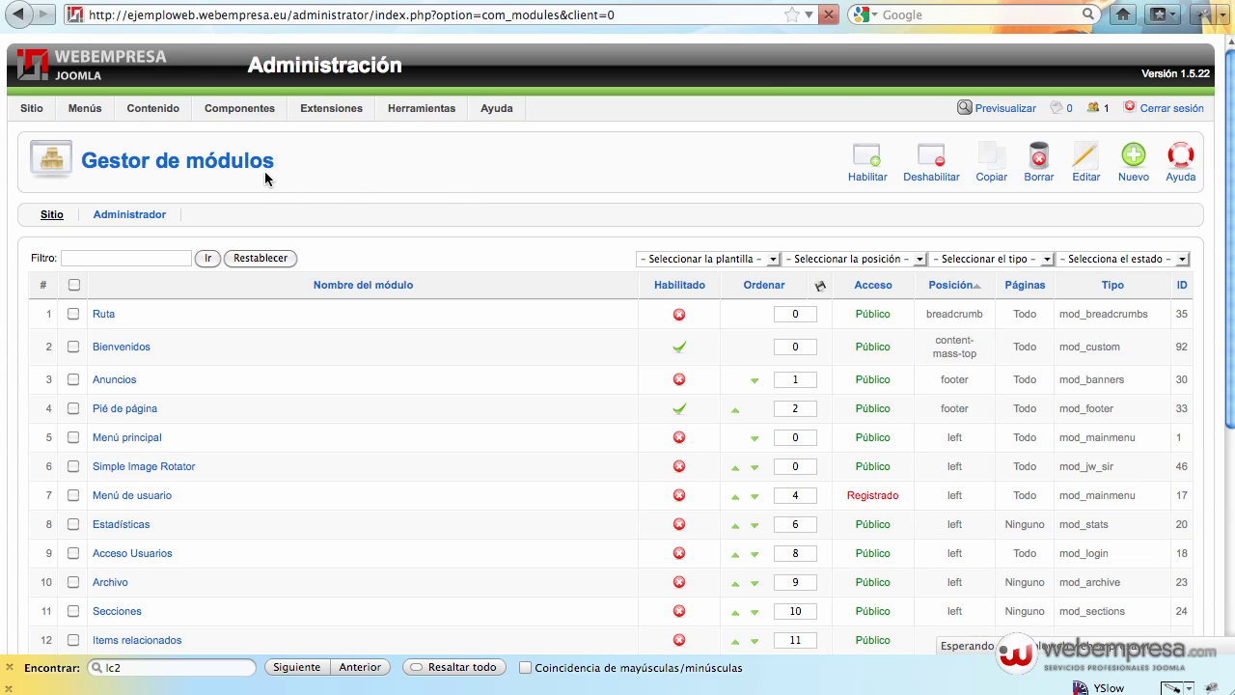
pyautogui.moveTo(240, 108)
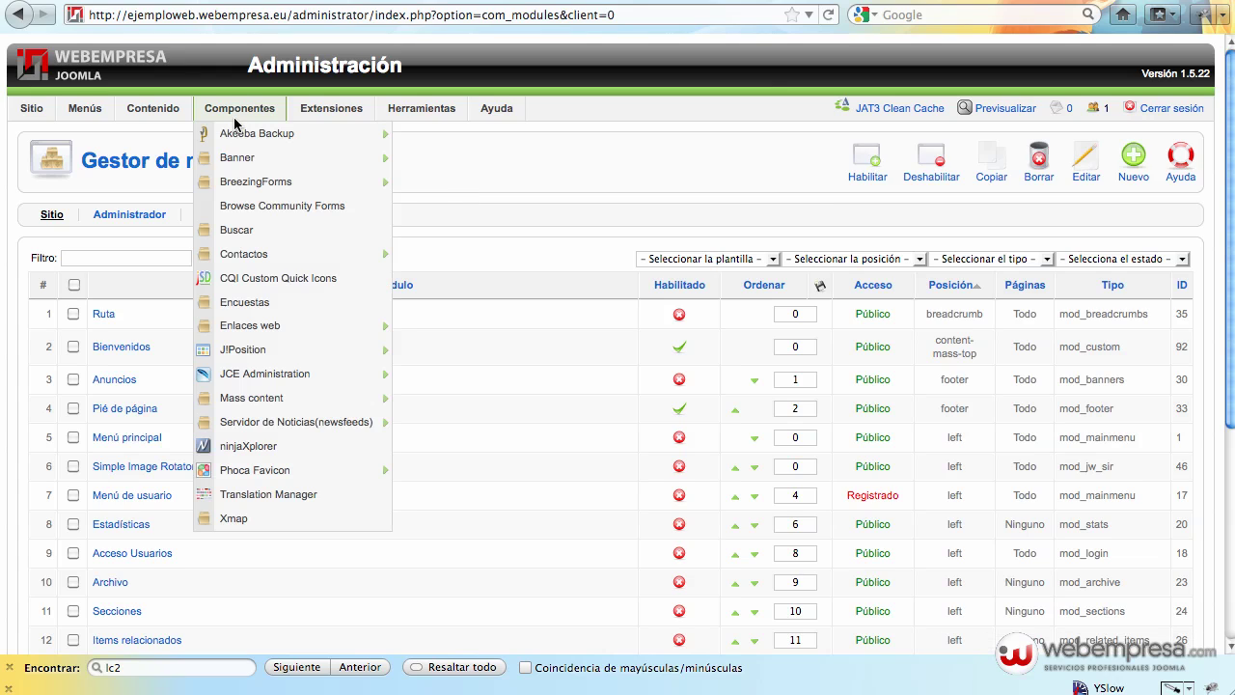
pyautogui.click(240, 449)
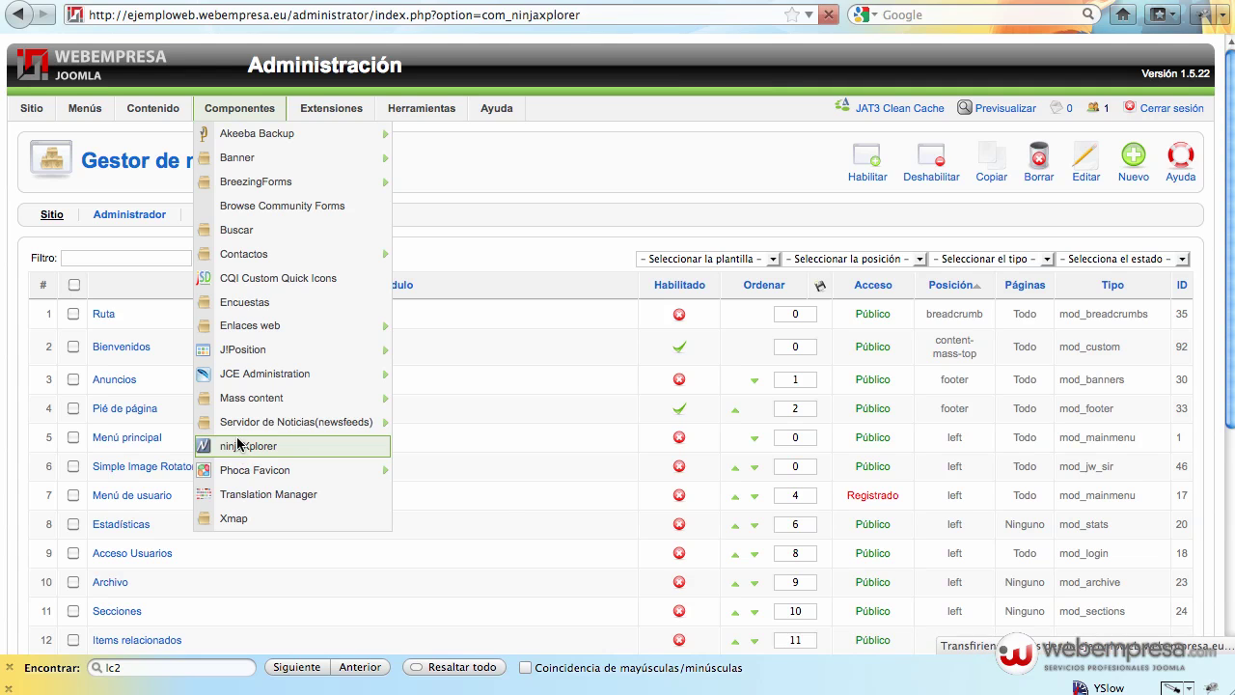
pyautogui.scroll(-4, 236, 437)
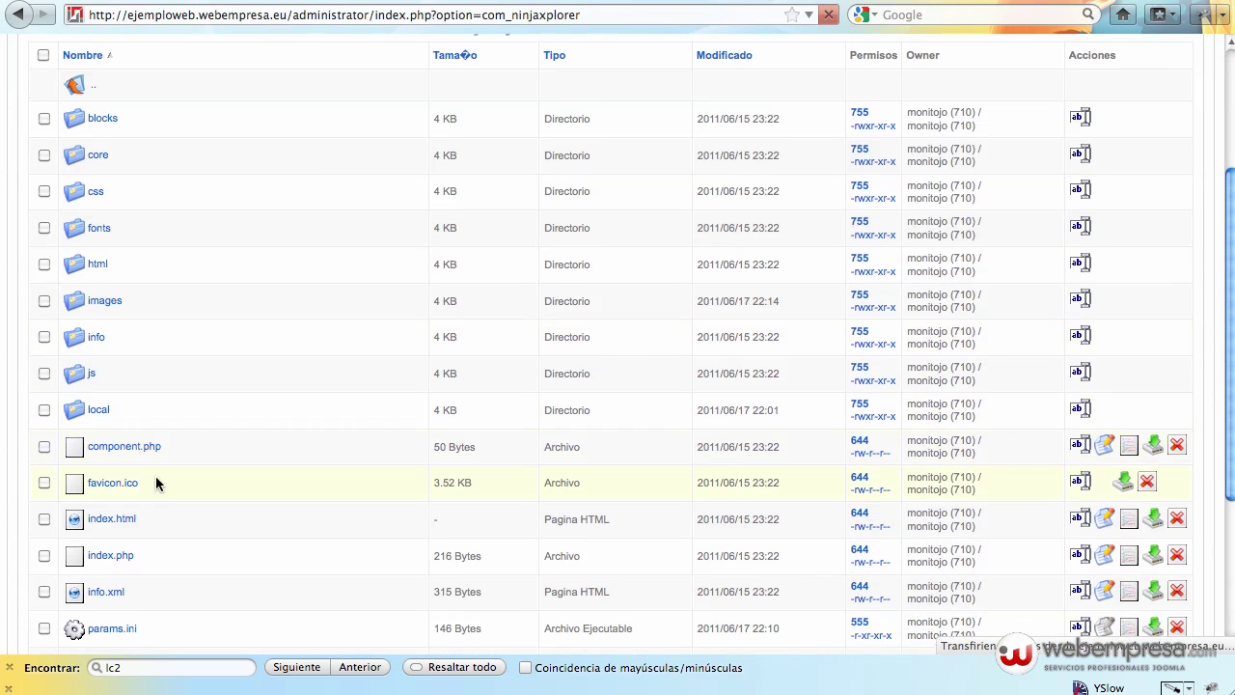
pyautogui.scroll(3, 163, 406)
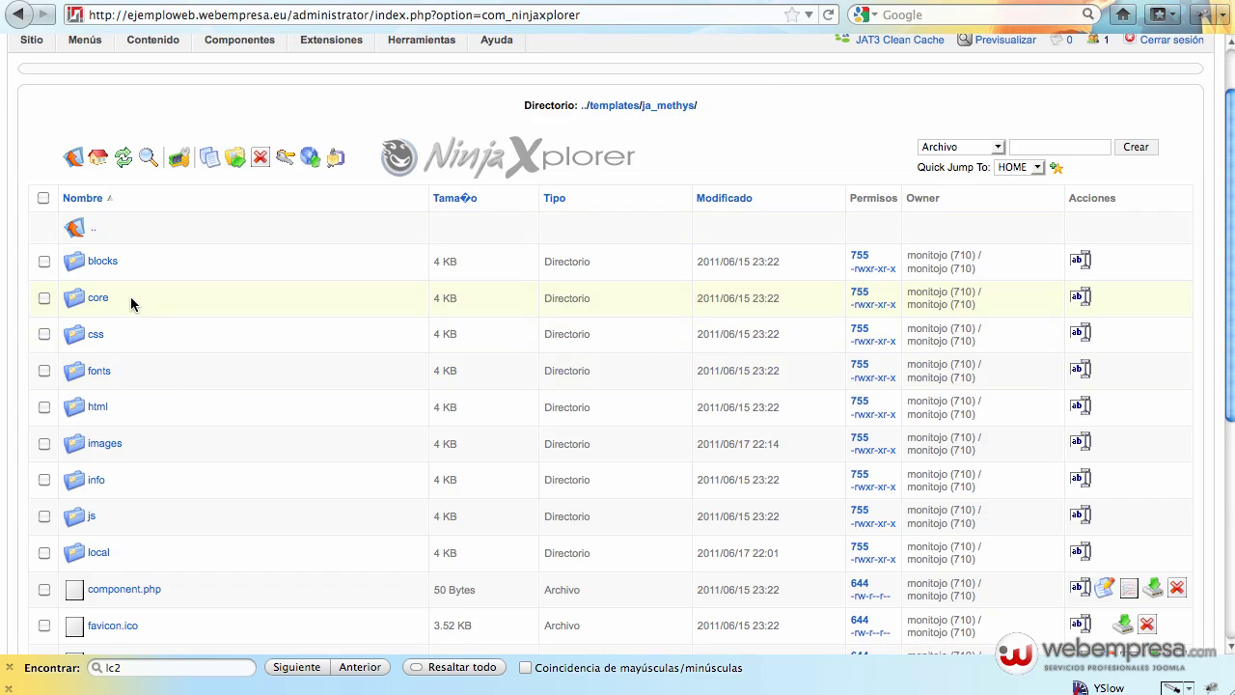
# Open default_item.php from the template's html/com_content/frontpage folder for editing.
pyautogui.click(105, 413)
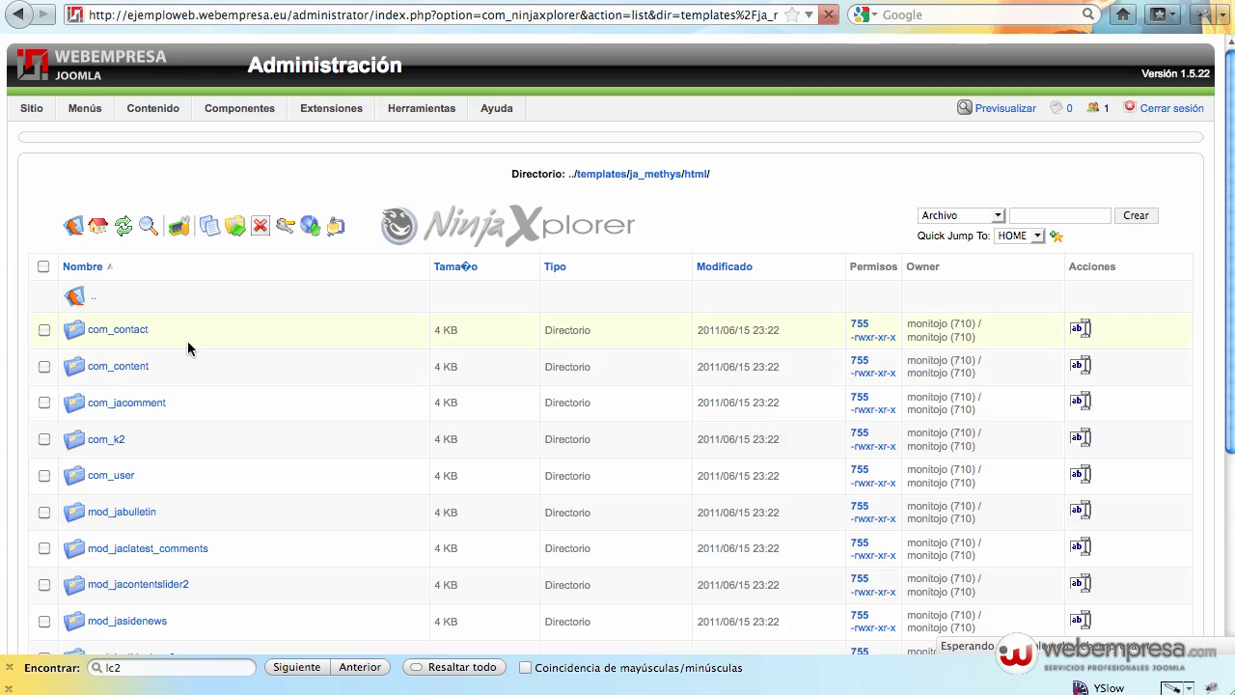
pyautogui.click(128, 371)
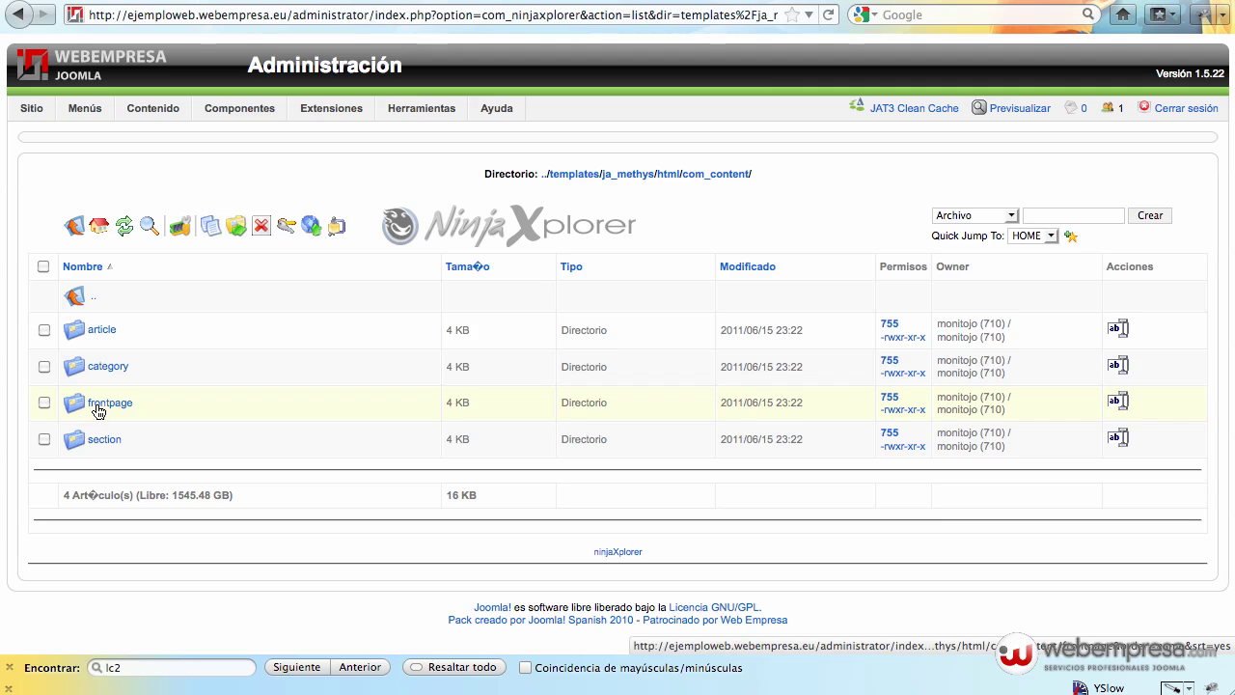
pyautogui.click(109, 410)
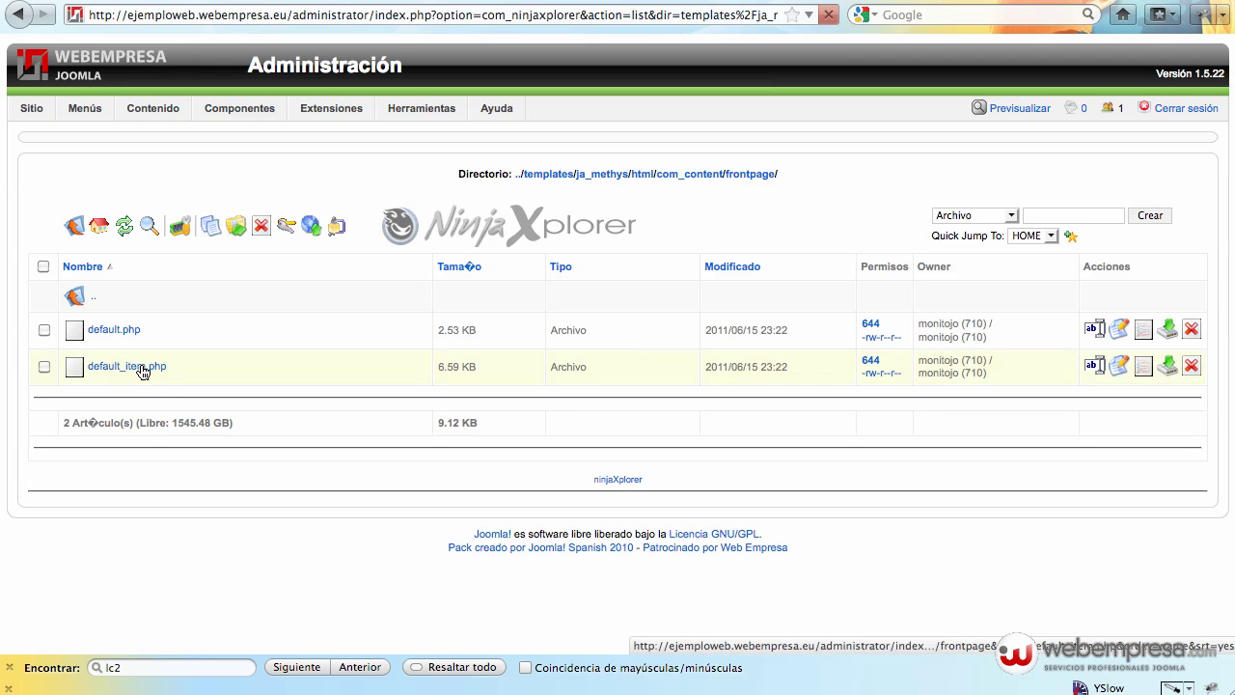
pyautogui.click(118, 370)
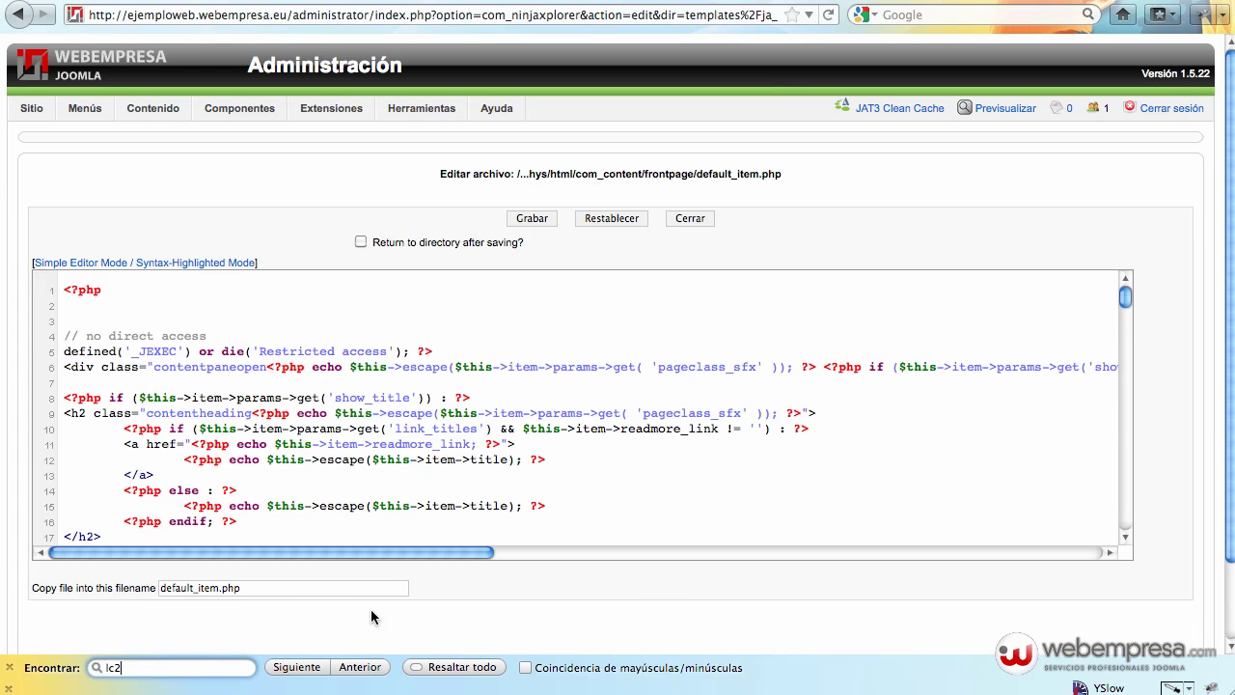
# Find lc2 in the file, replace DATE_FORMAT_LC2 in the created-date line with %Y-%M-%D, and save the file.
pyautogui.click(373, 676)
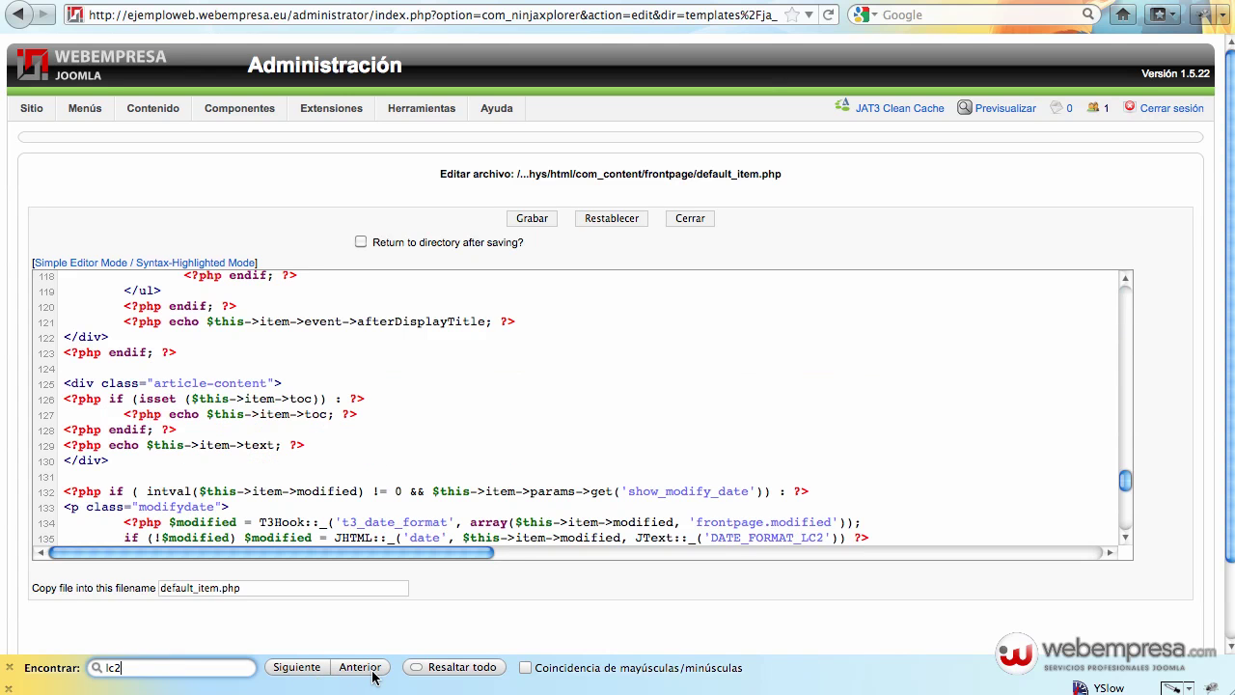
pyautogui.scroll(-3, 663, 469)
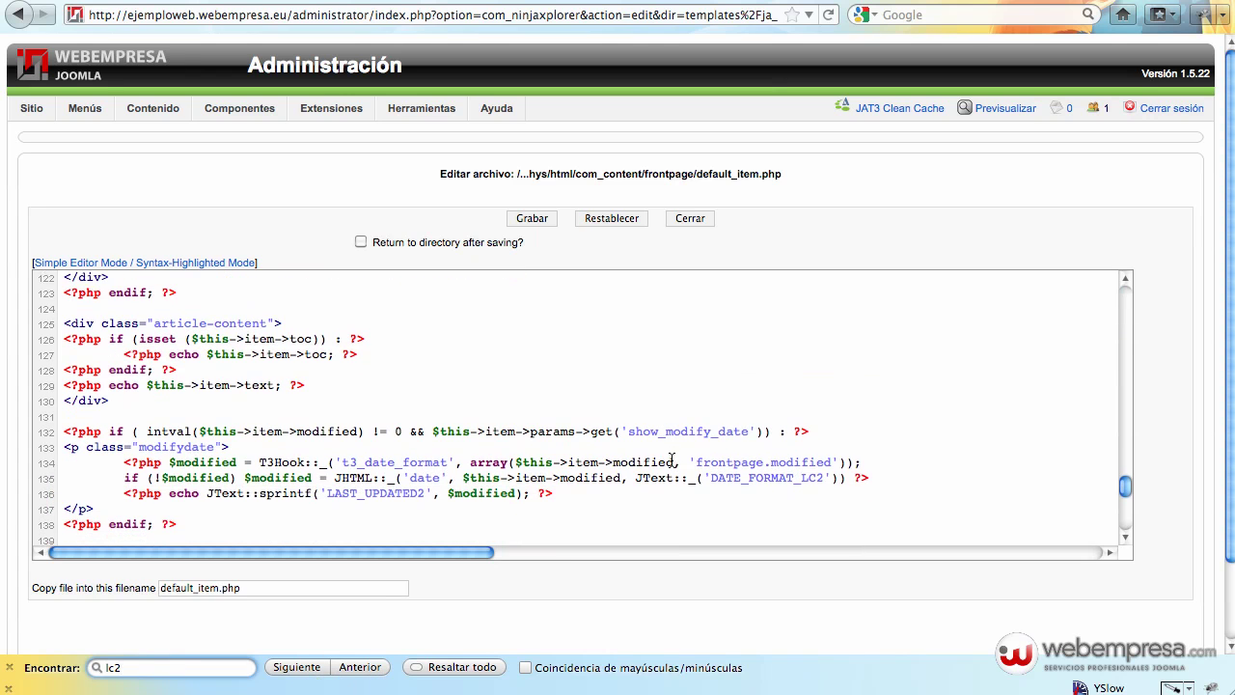
pyautogui.scroll(-1, 673, 464)
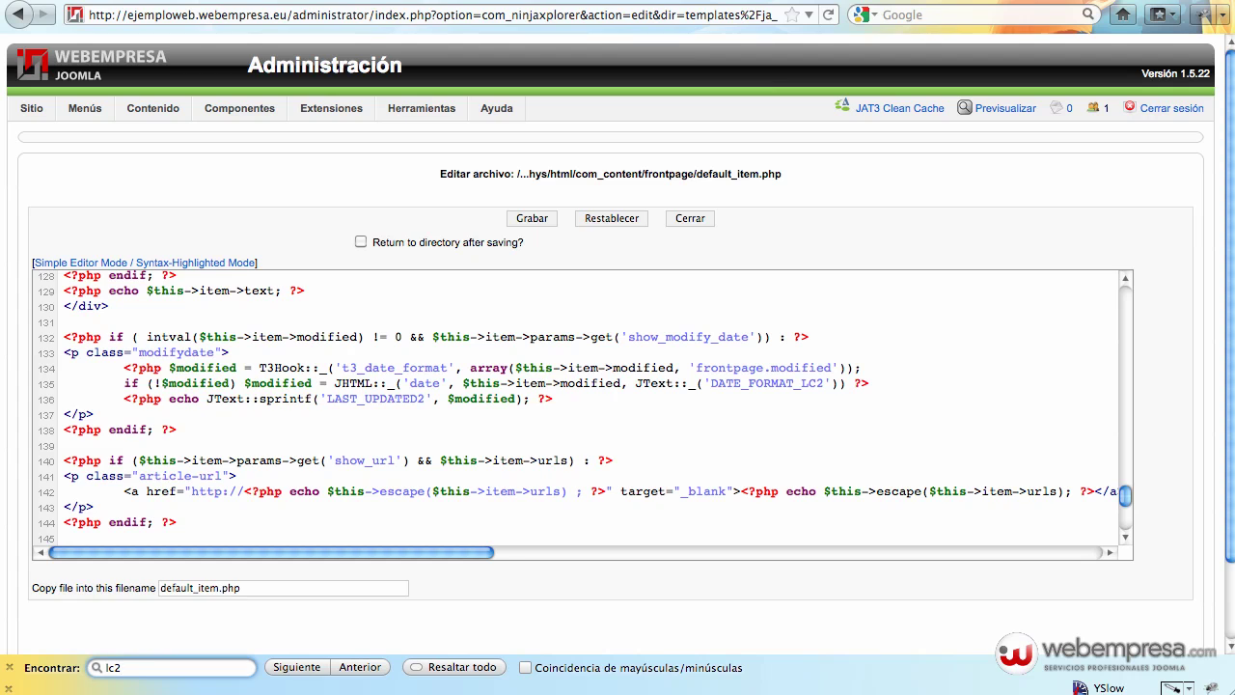
pyautogui.click(305, 673)
pyautogui.scroll(2, 620, 391)
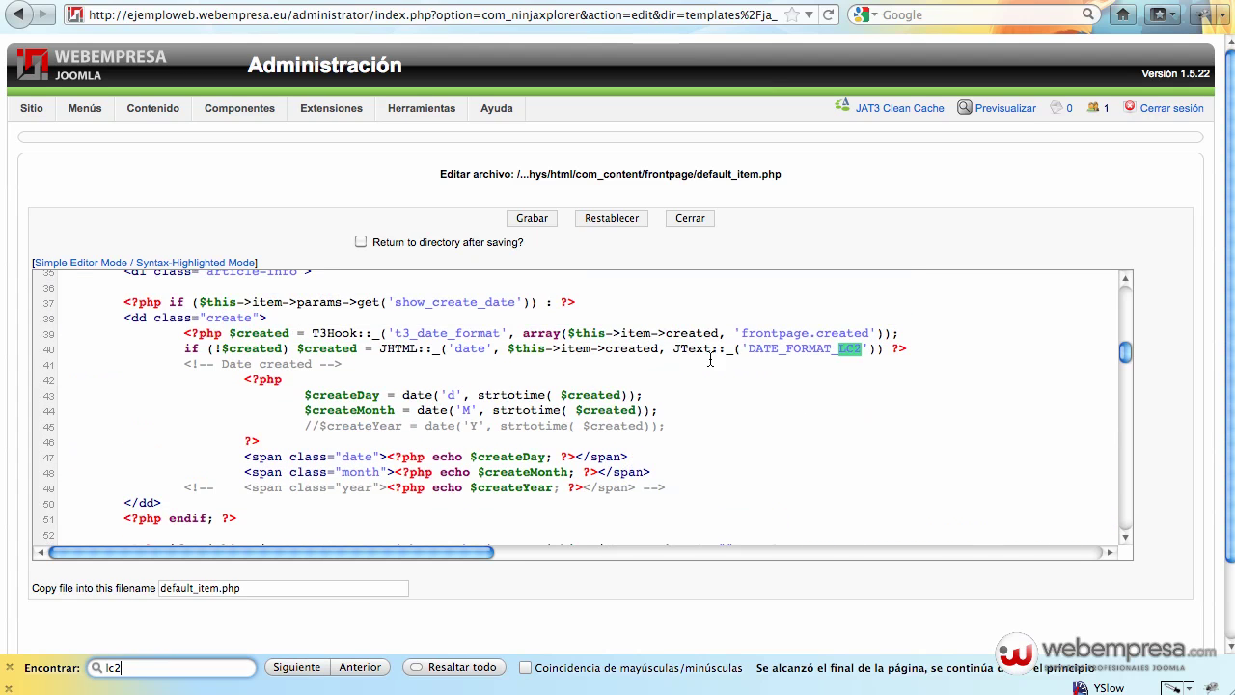
pyautogui.doubleClick(804, 348)
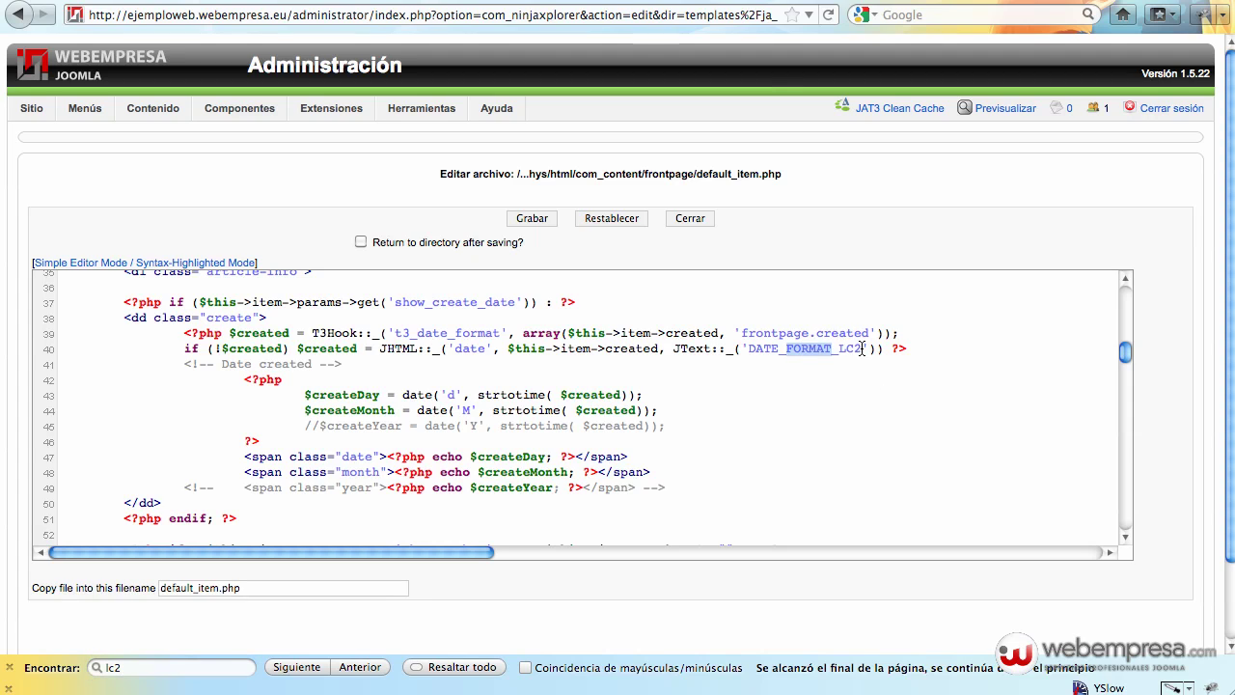
pyautogui.moveTo(862, 349); pyautogui.dragTo(762, 358)
pyautogui.write('%')
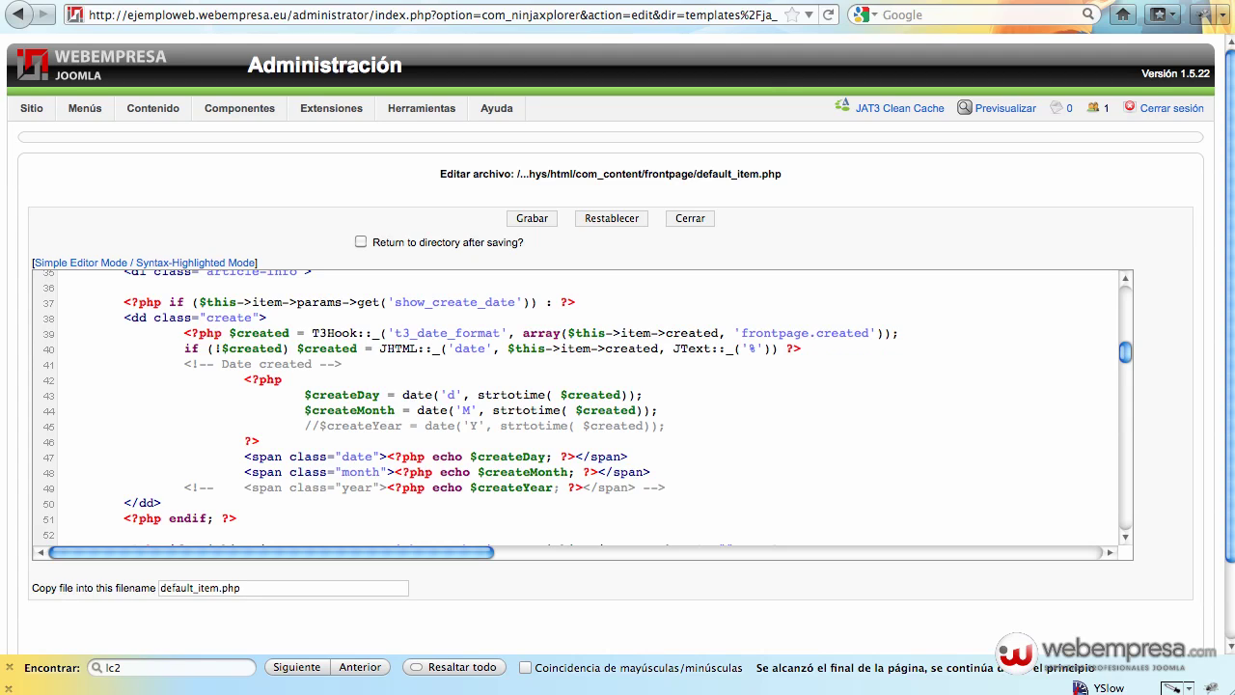
pyautogui.write('Y-%M-%D')
pyautogui.click(535, 221)
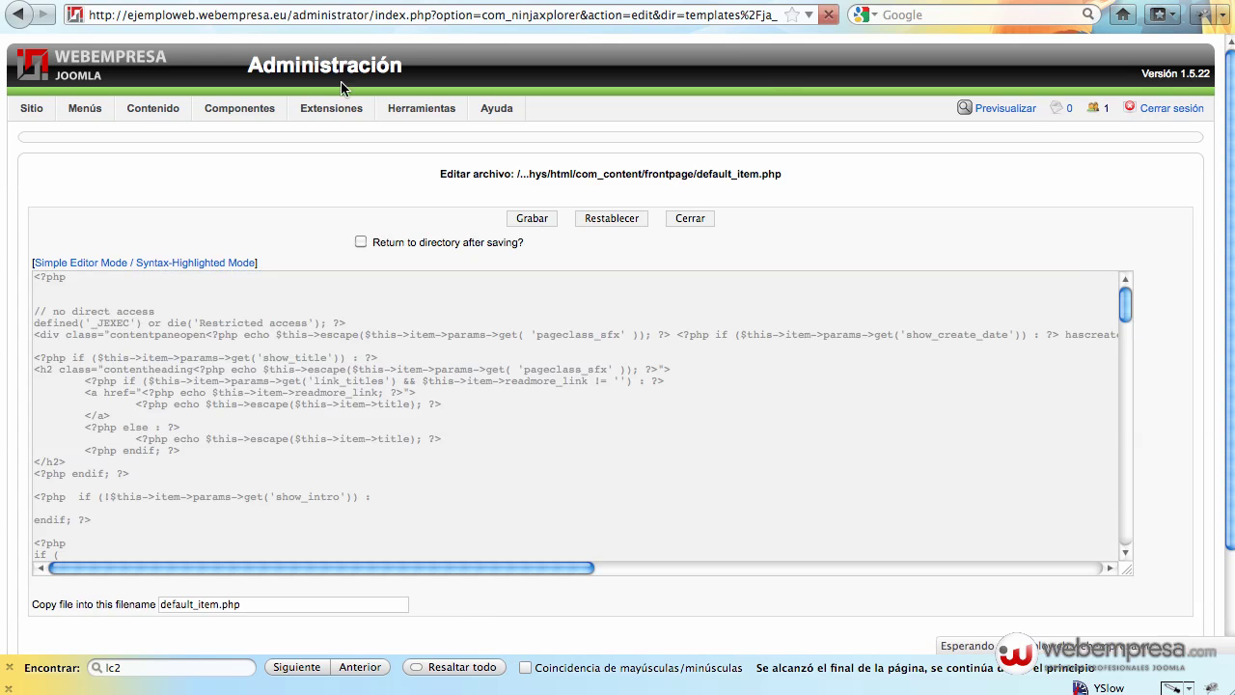
# Reload the public home page and check the red date badge beside the article title.
pyautogui.click(391, 1)
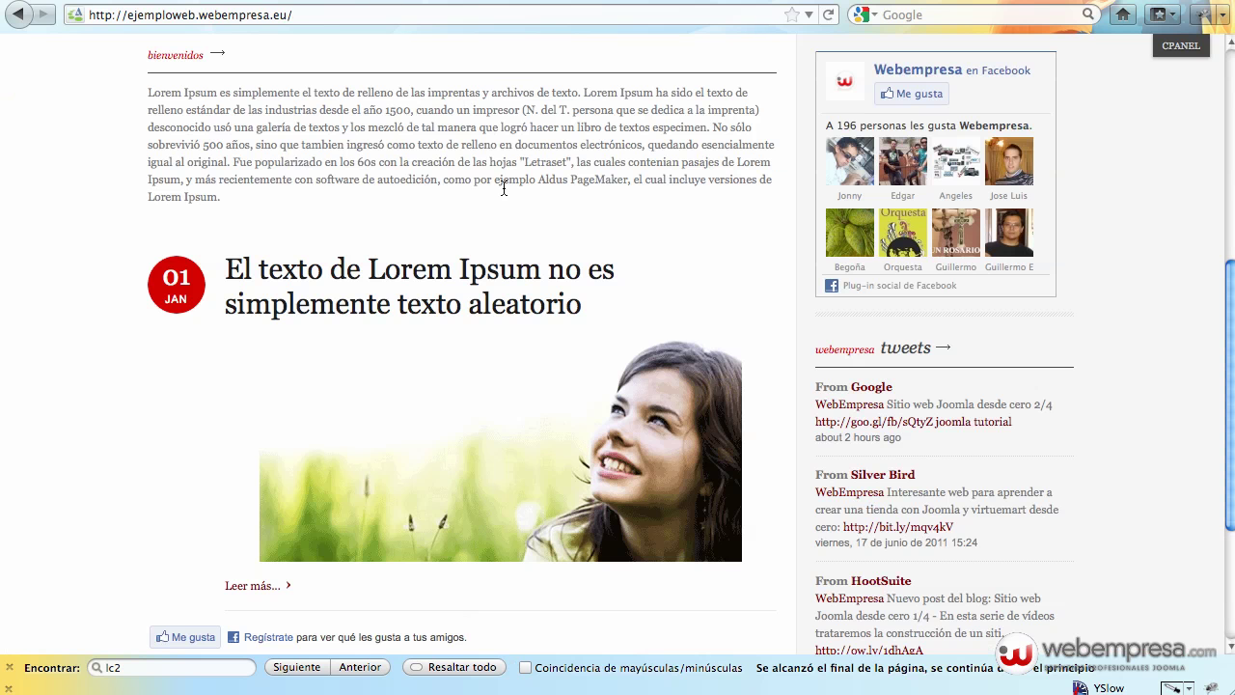
pyautogui.press('super+r')
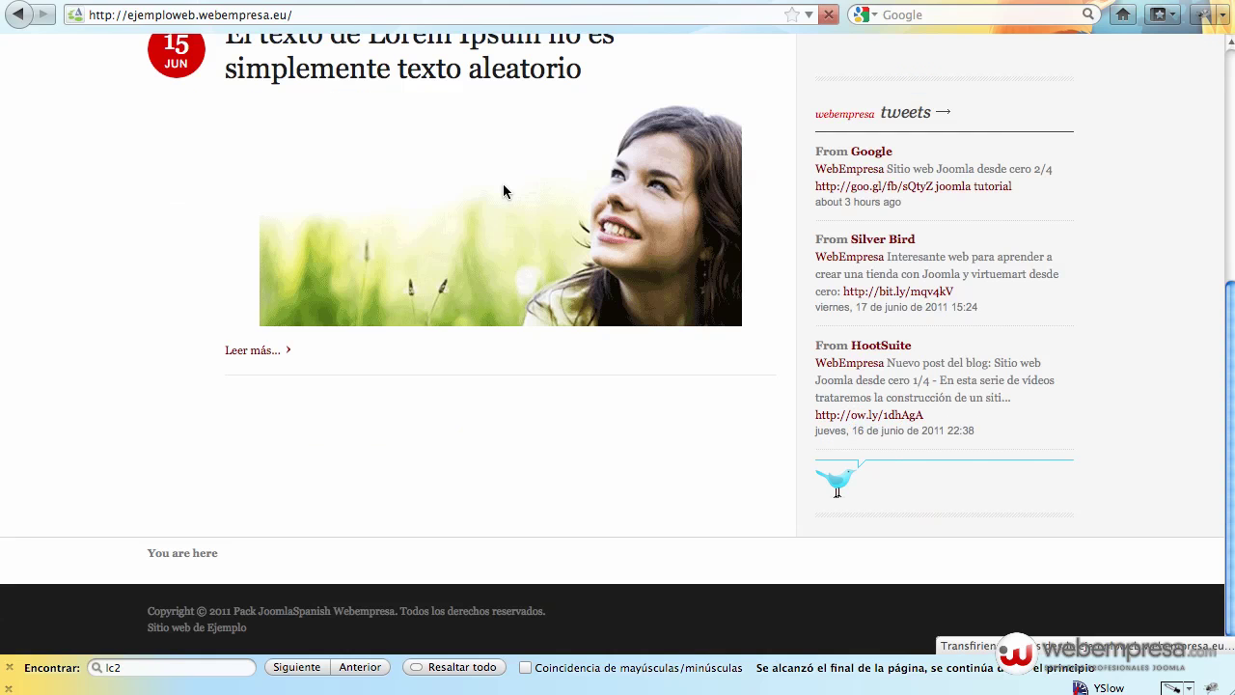
pyautogui.scroll(2, 477, 396)
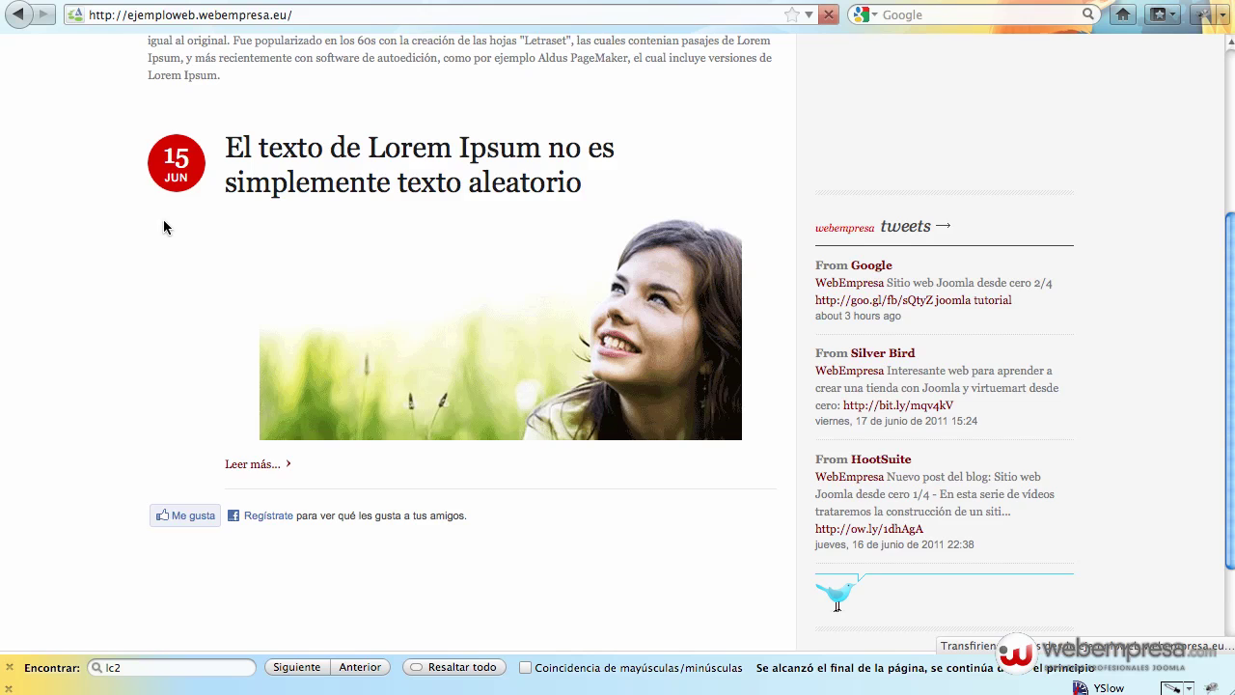
pyautogui.scroll(3, 289, 290)
pyautogui.scroll(-10, 209, 377)
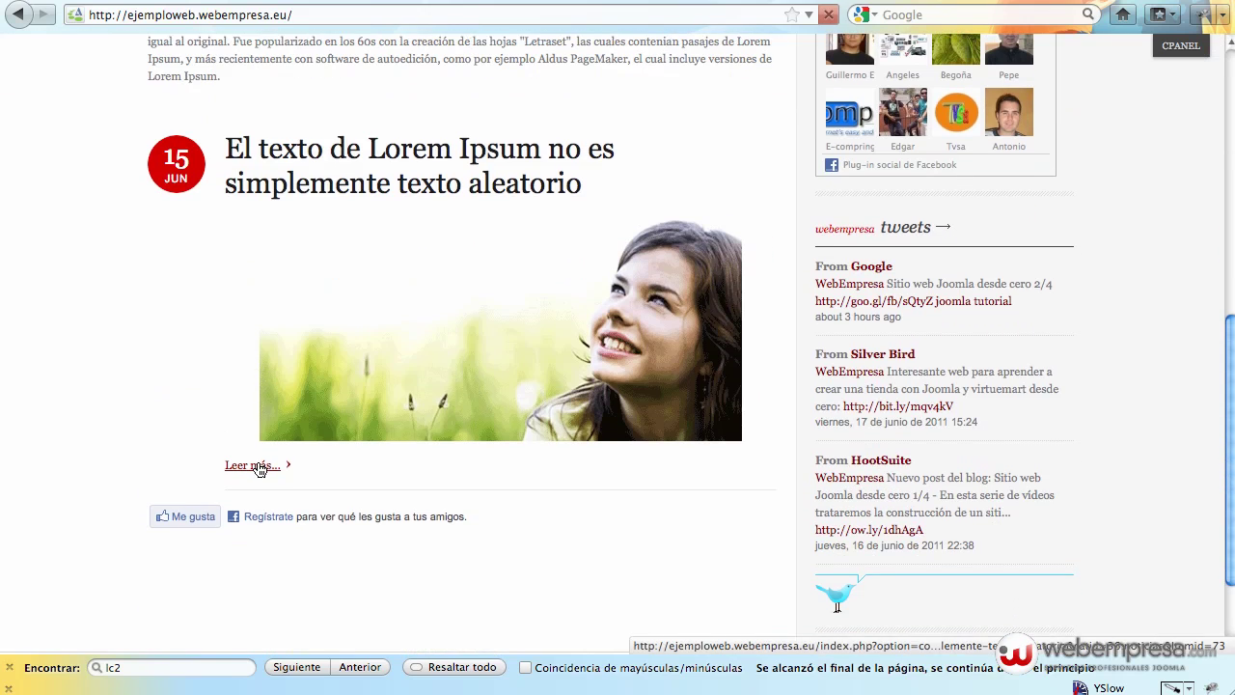
# Open the home page article in full, examine its date line and the Bienvenidos text above it, and go to Proyectos.
pyautogui.click(257, 467)
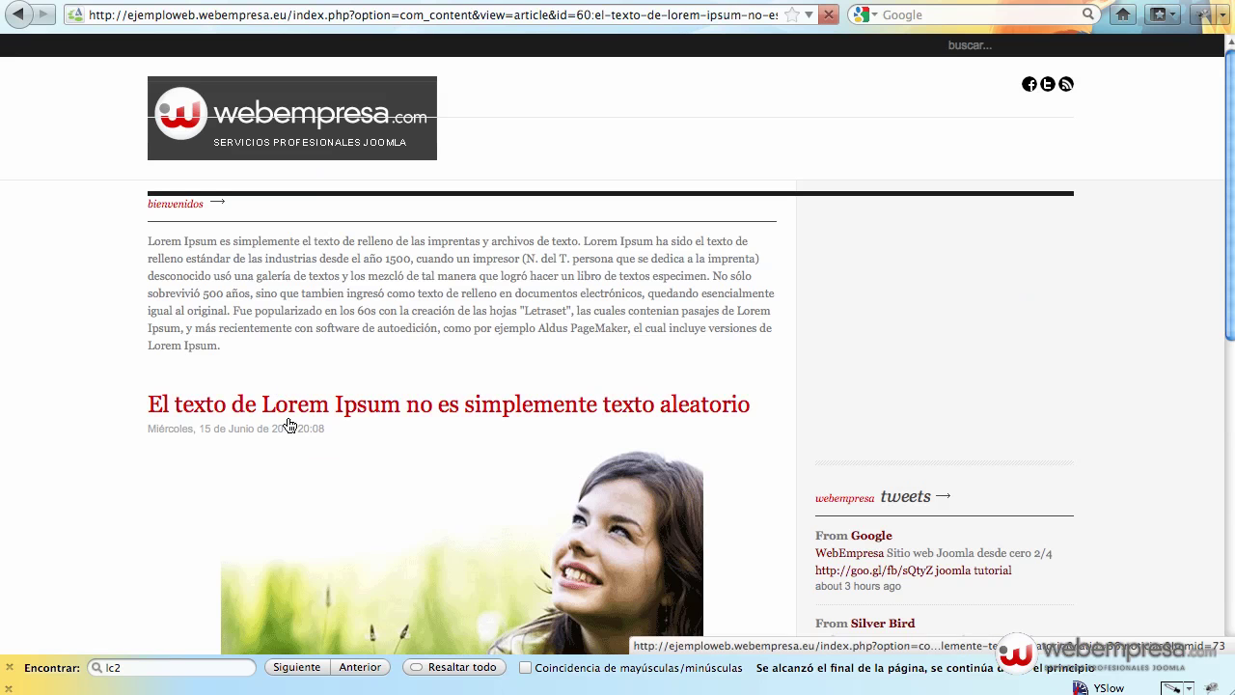
pyautogui.moveTo(331, 431); pyautogui.dragTo(129, 421)
pyautogui.click(290, 430)
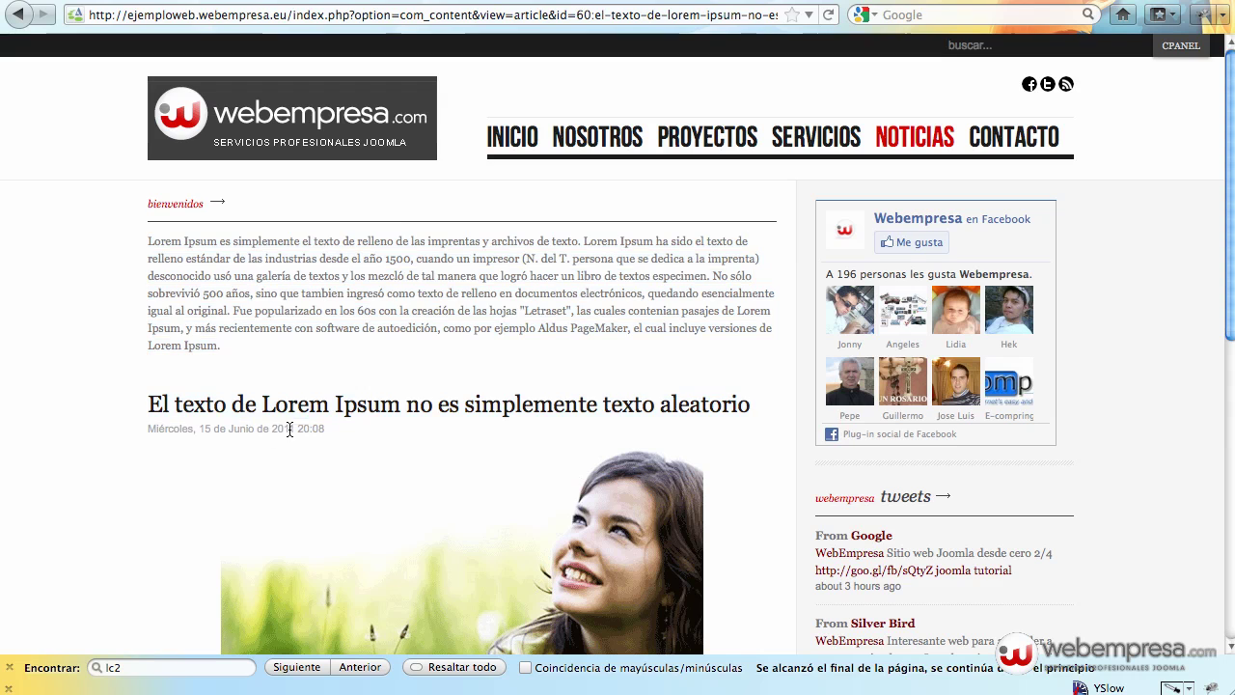
pyautogui.scroll(-4, 317, 423)
pyautogui.scroll(4, 316, 422)
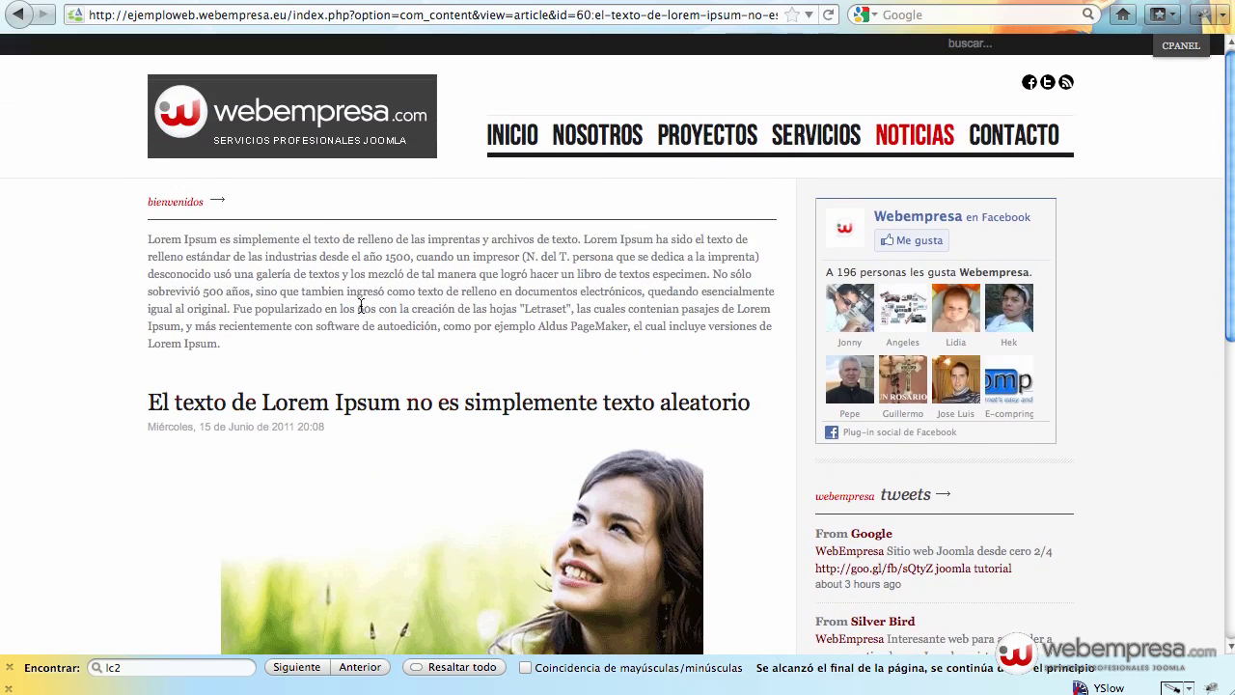
pyautogui.click(709, 133)
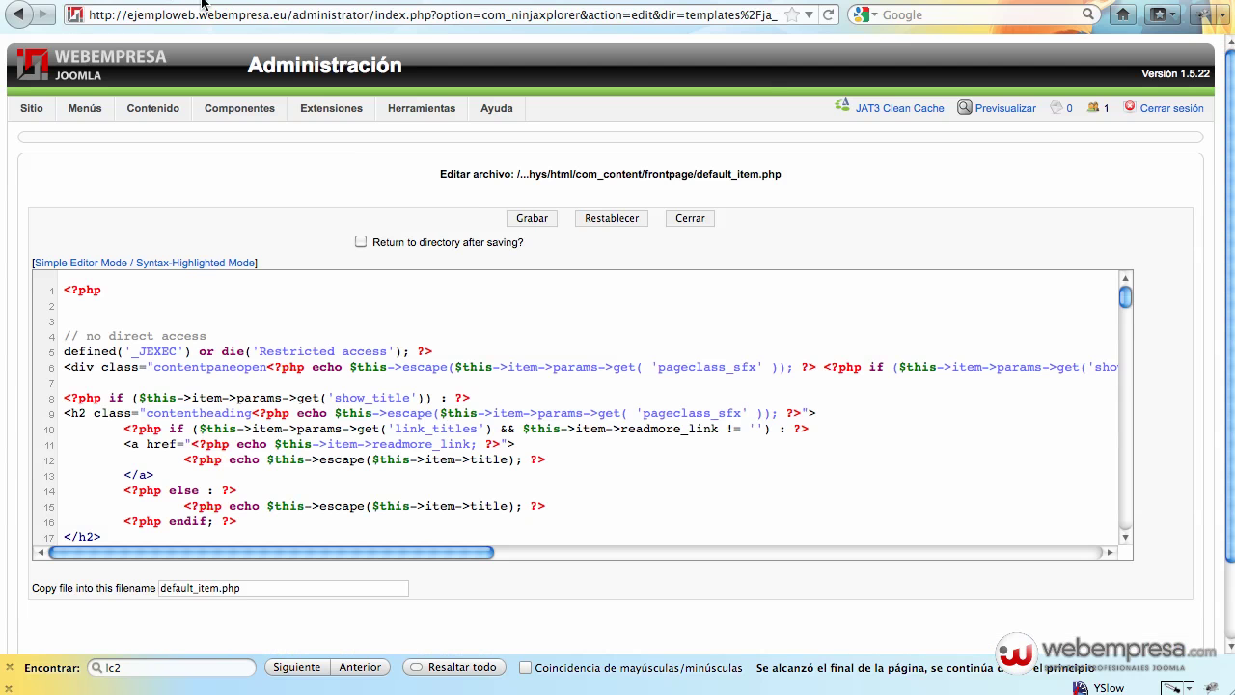
# Close the template file, assign the Bienvenidos module only to the Inicio menu item, and save the module.
pyautogui.click(687, 221)
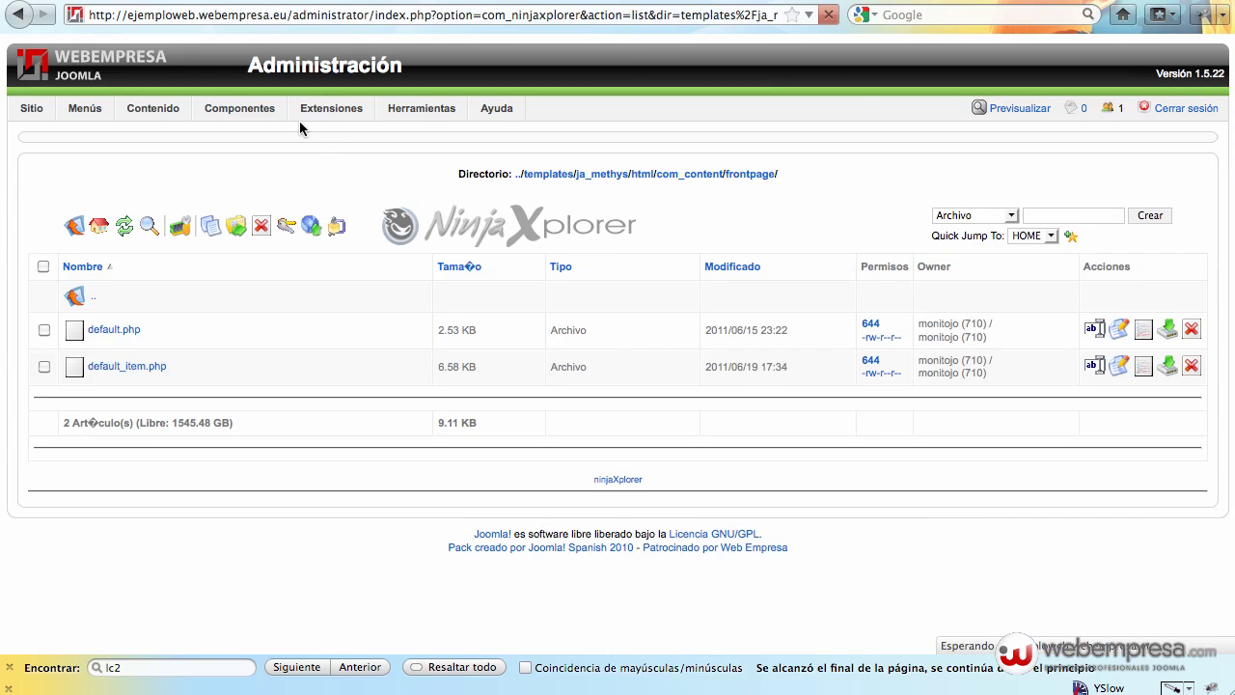
pyautogui.moveTo(330, 121)
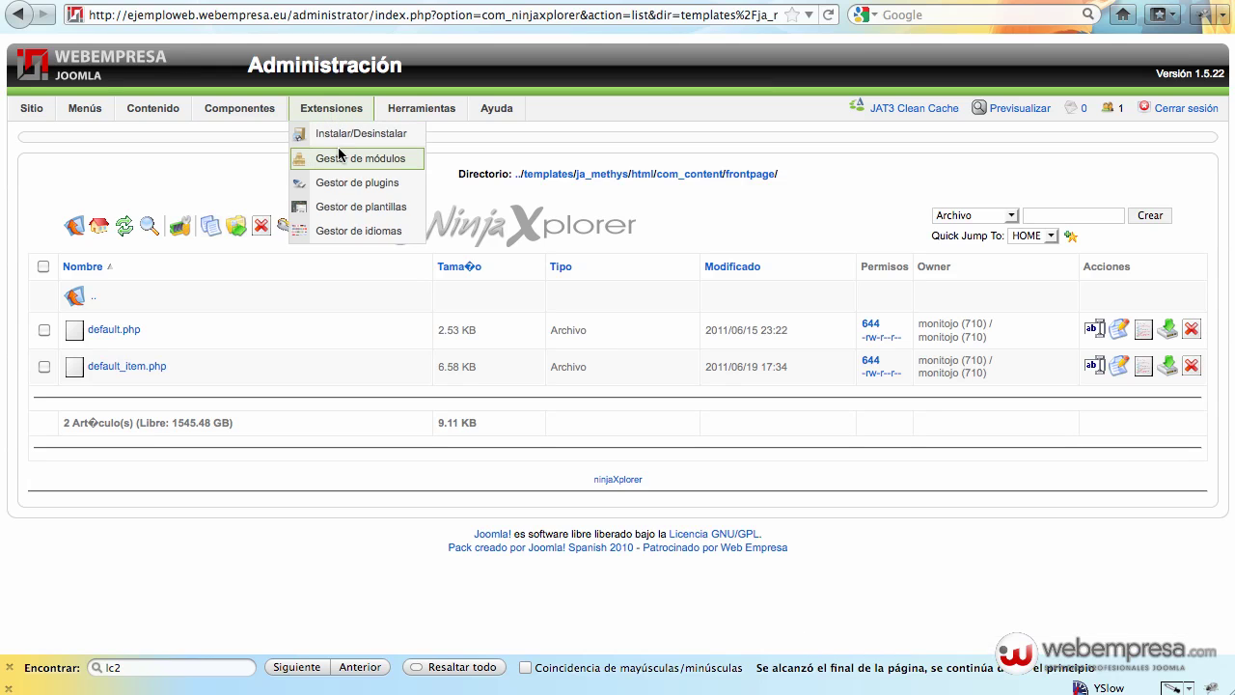
pyautogui.click(340, 157)
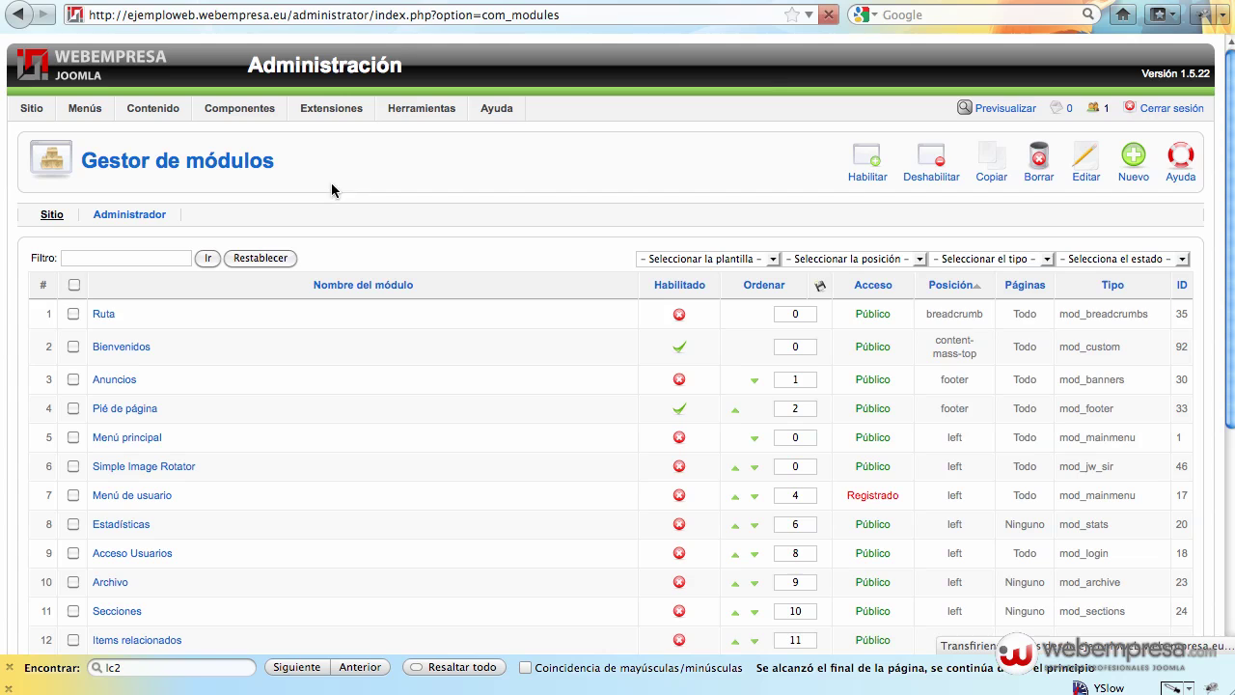
pyautogui.click(120, 340)
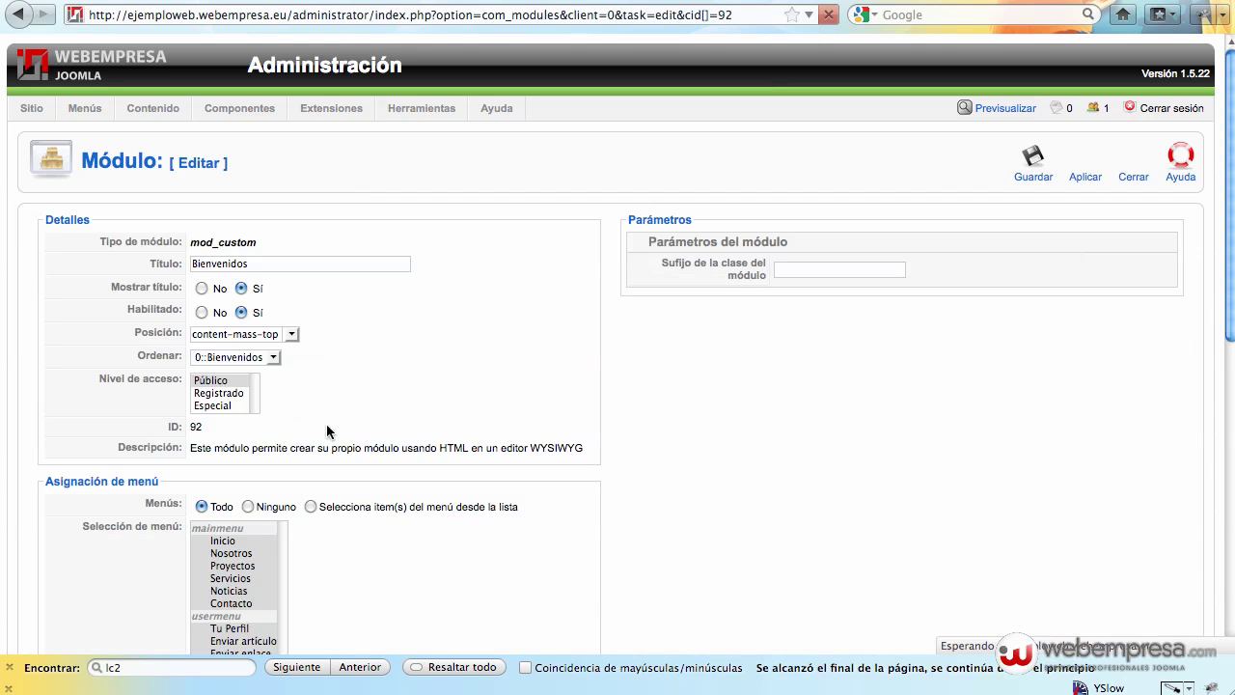
pyautogui.click(310, 506)
pyautogui.click(246, 543)
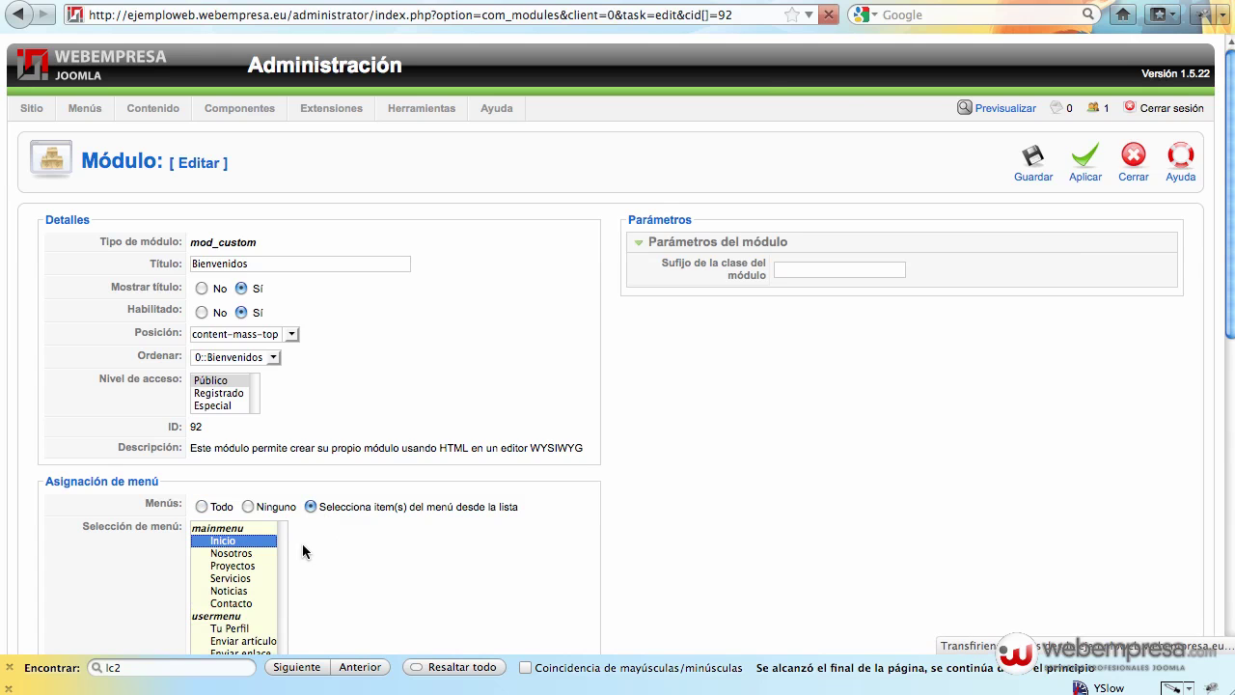
pyautogui.click(1033, 169)
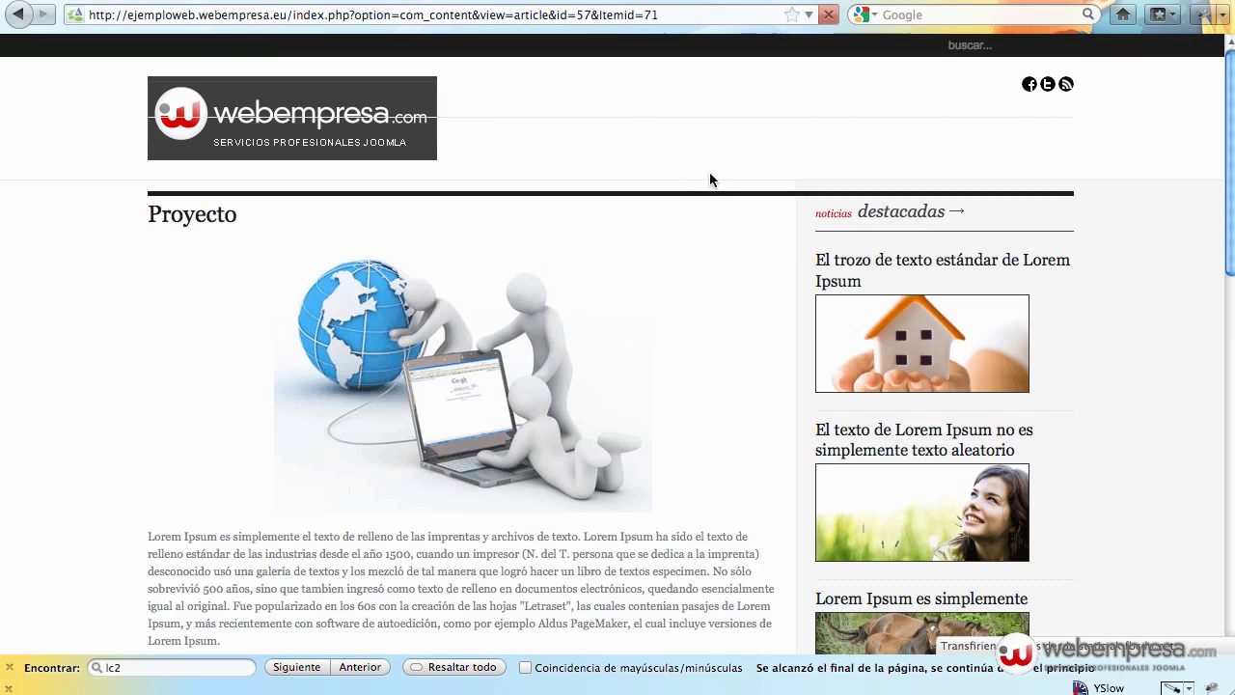
# Check the public Proyectos page for the Bienvenidos module and compare it with the Inicio page.
pyautogui.scroll(-15, 387, 273)
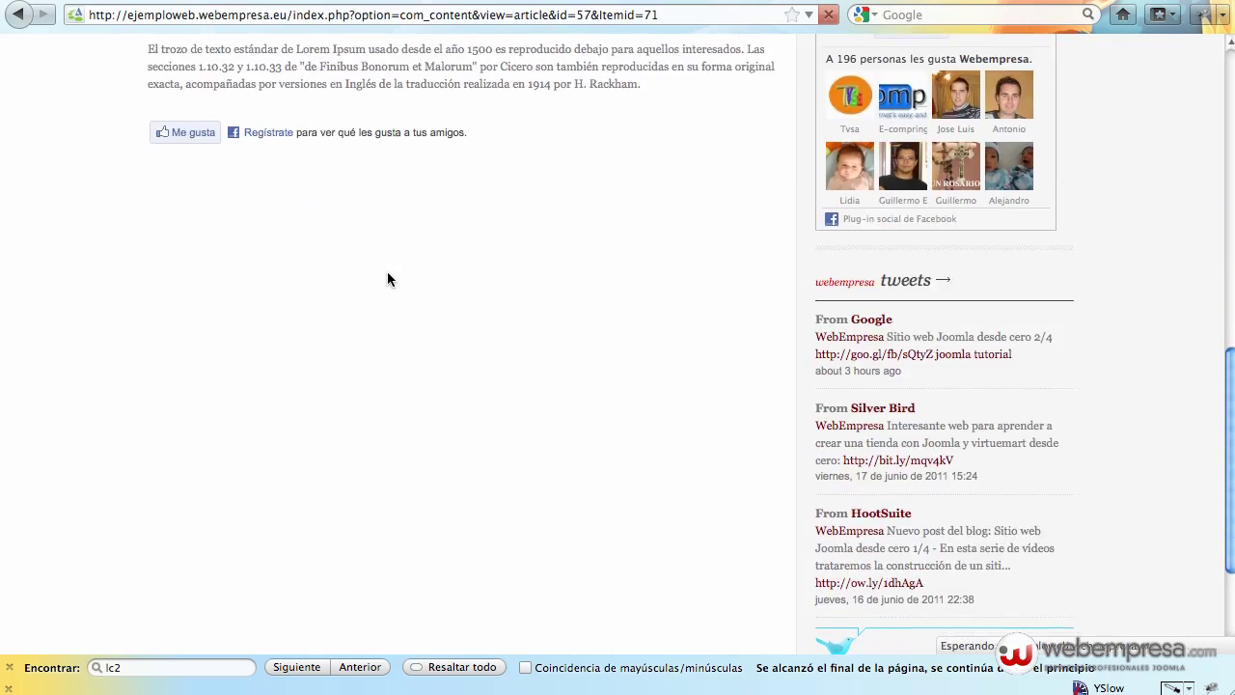
pyautogui.scroll(15, 519, 270)
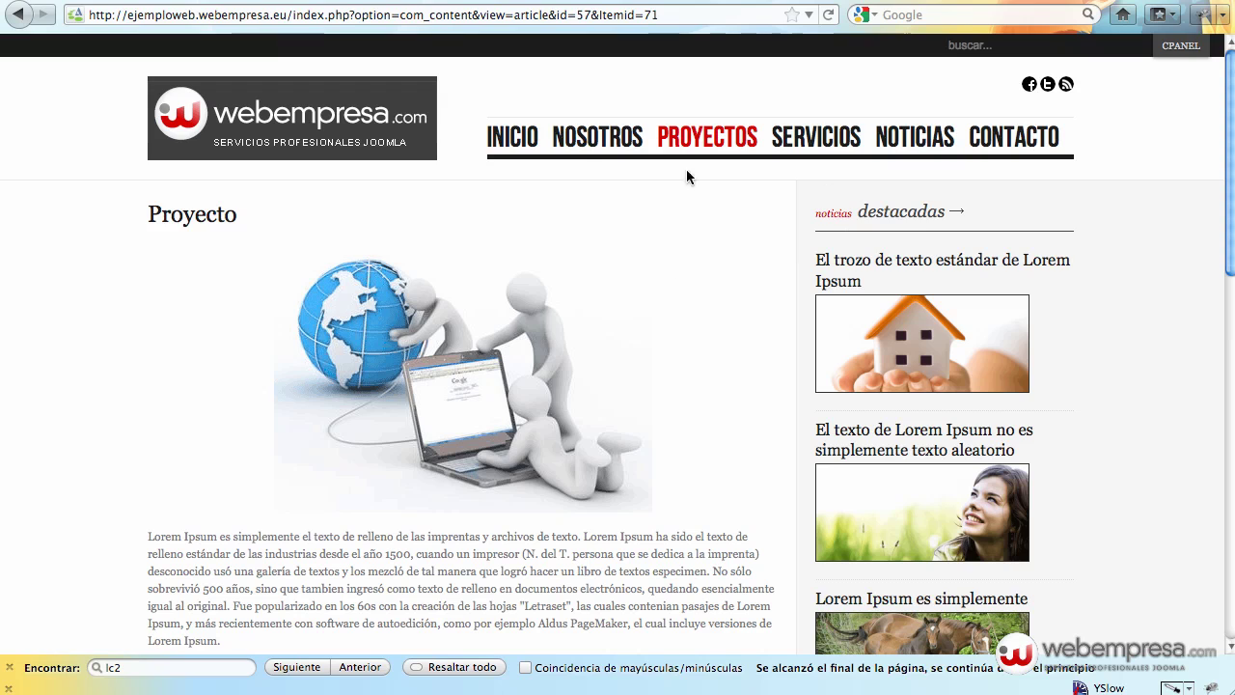
pyautogui.click(519, 152)
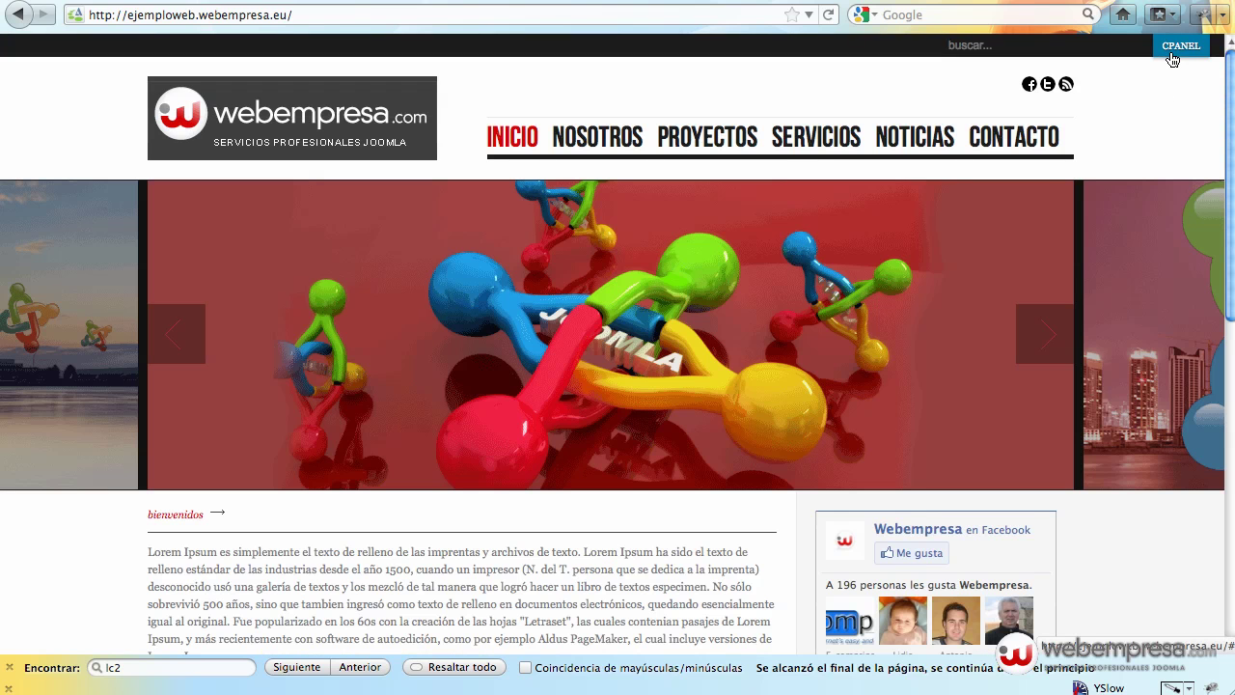
pyautogui.scroll(-2, 802, 246)
pyautogui.scroll(-10, 804, 246)
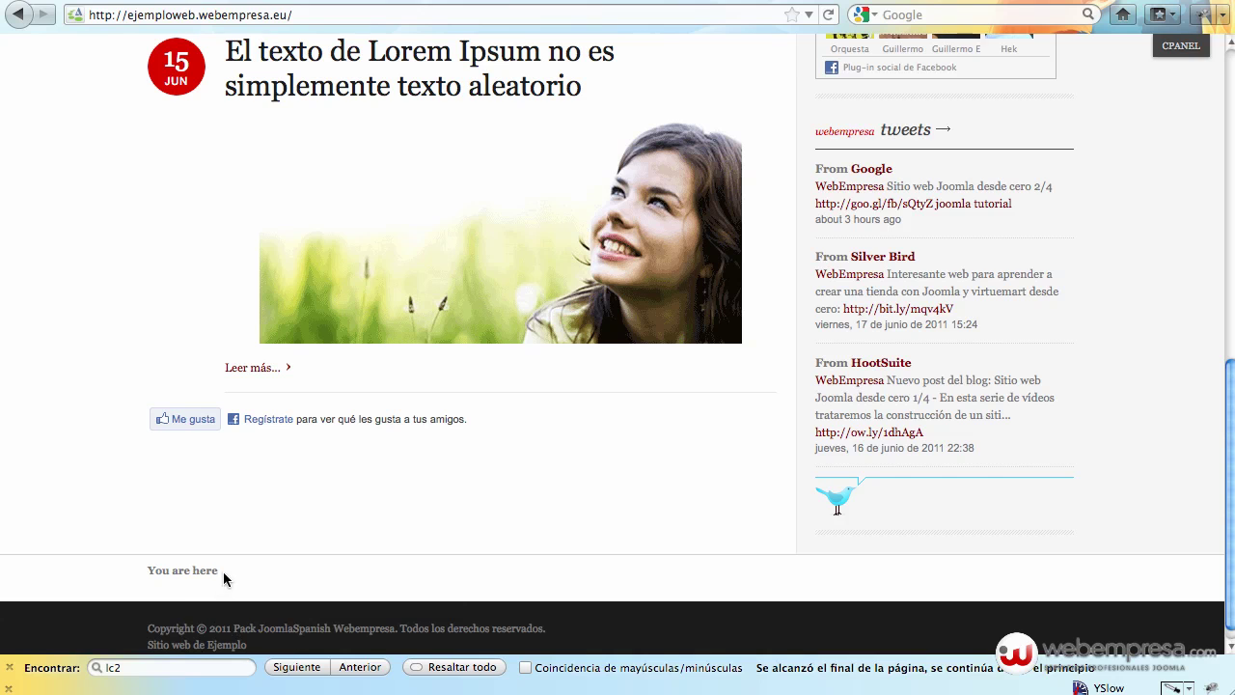
# Inspect the "You are here" line above the home page footer and review the rest of the page.
pyautogui.moveTo(224, 577)
pyautogui.mouseDown()
pyautogui.moveTo(141, 573)
pyautogui.moveTo(233, 575)
pyautogui.mouseUp()
pyautogui.click(154, 576)
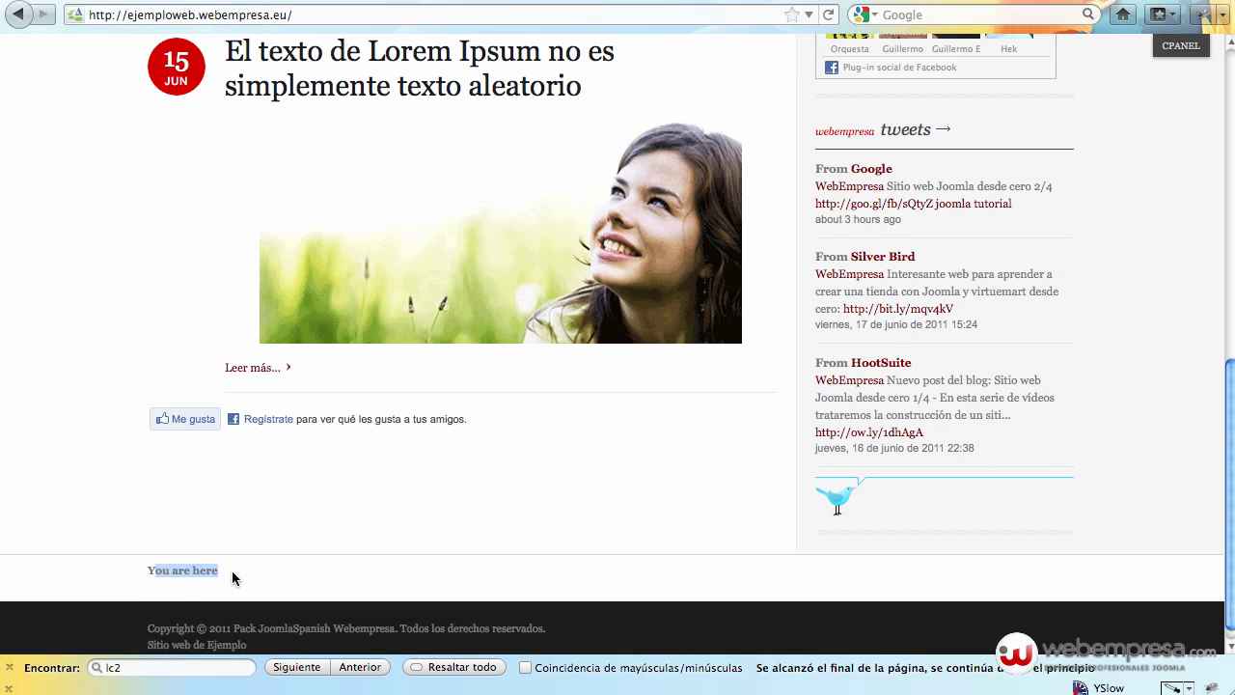
pyautogui.click(200, 578)
pyautogui.scroll(5, 315, 573)
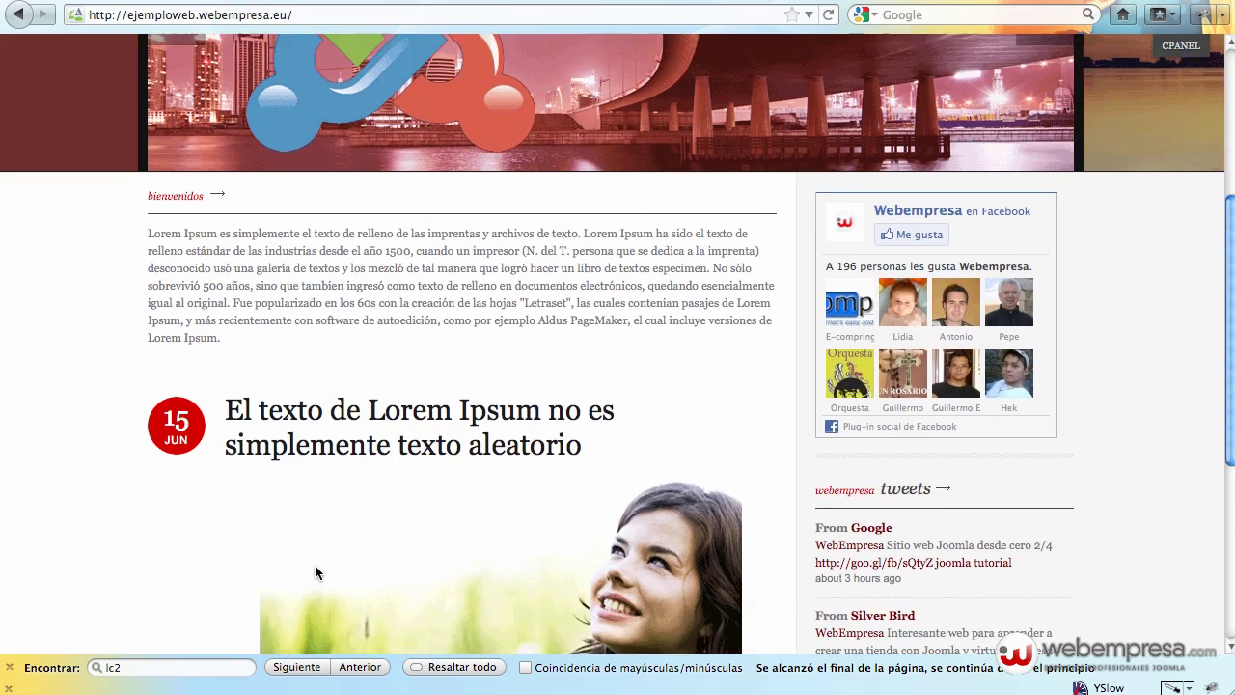
pyautogui.scroll(-4, 315, 572)
pyautogui.scroll(8, 106, 390)
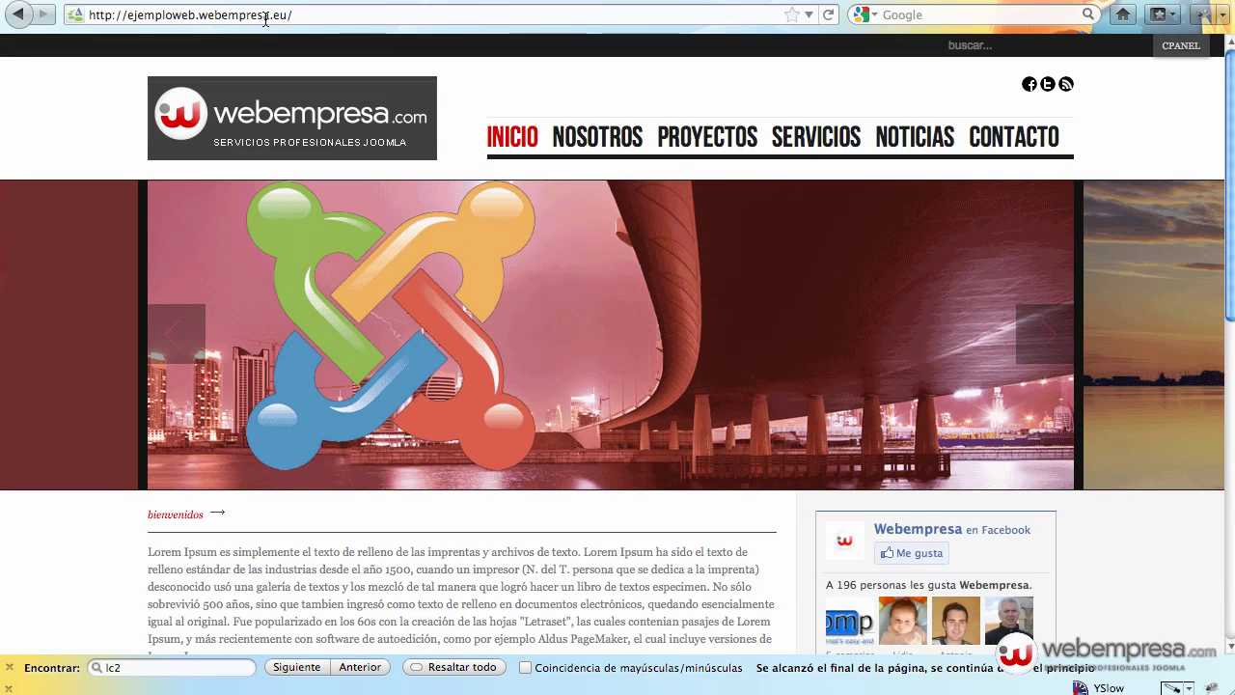
# Return to the administration site and open the JA_METHYS template for editing in the template manager.
pyautogui.click(154, 1)
pyautogui.moveTo(349, 110)
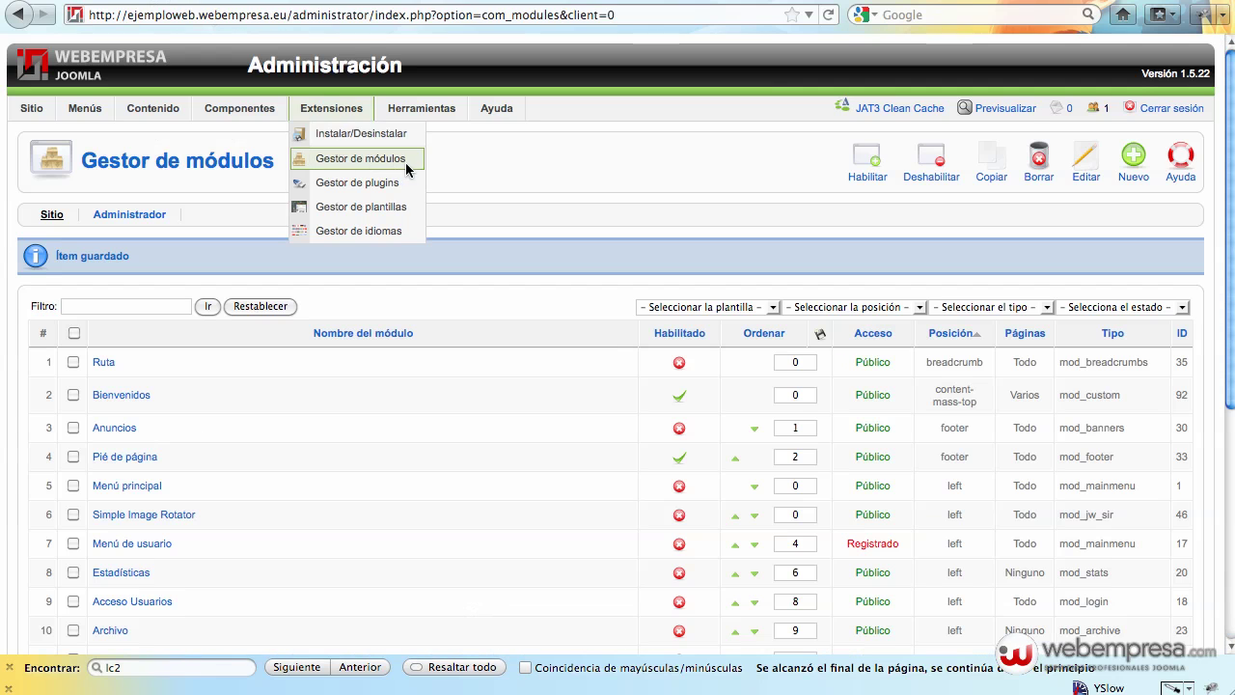
pyautogui.click(358, 211)
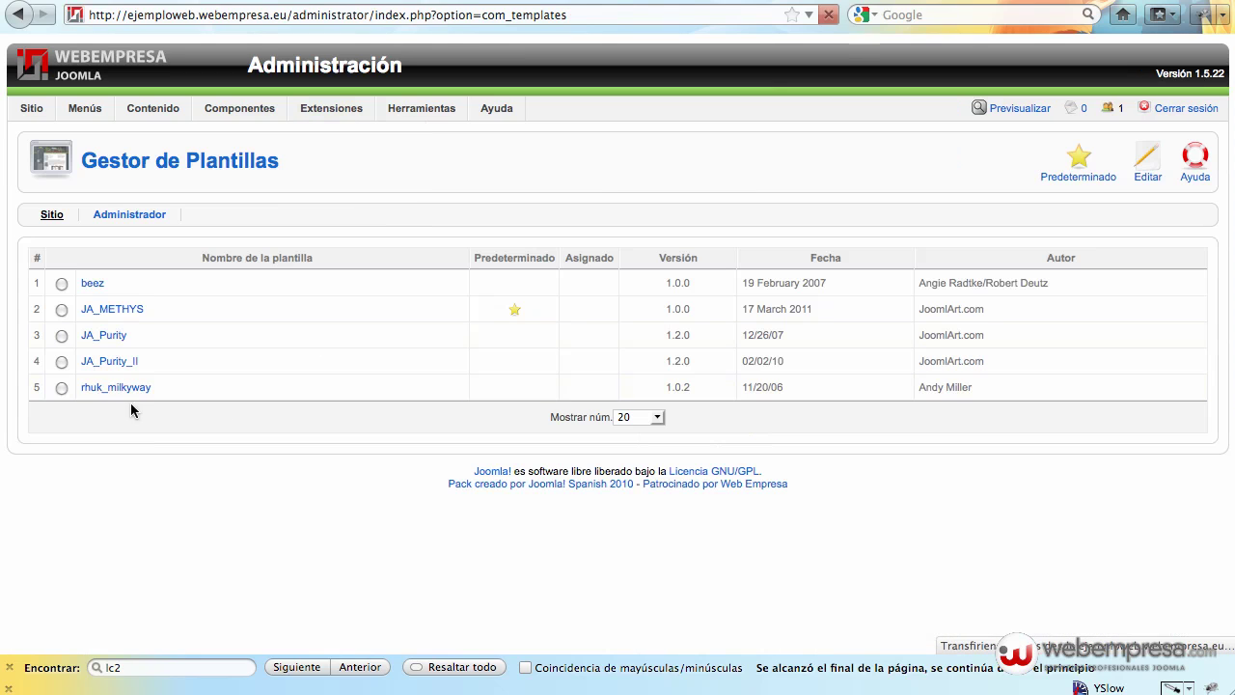
pyautogui.click(113, 311)
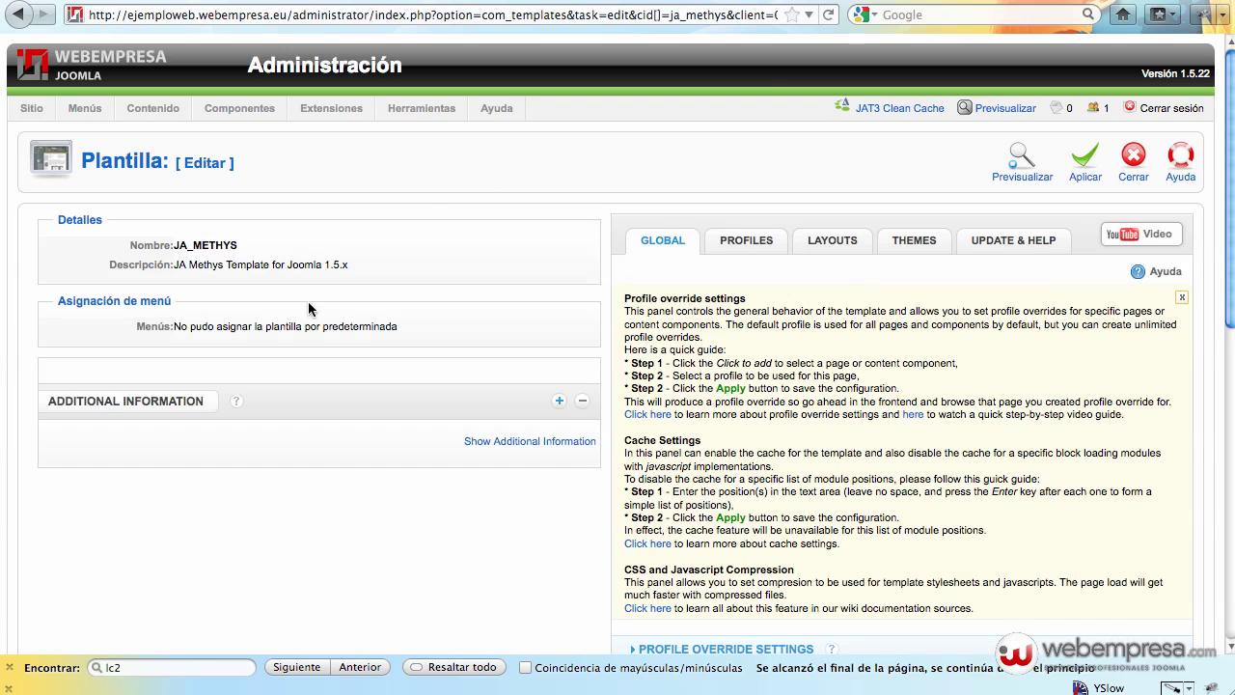
# In the template's Default profile, set the Screen, Profile, Layouts, Direction and Menu Tools options to Ocultar.
pyautogui.click(751, 247)
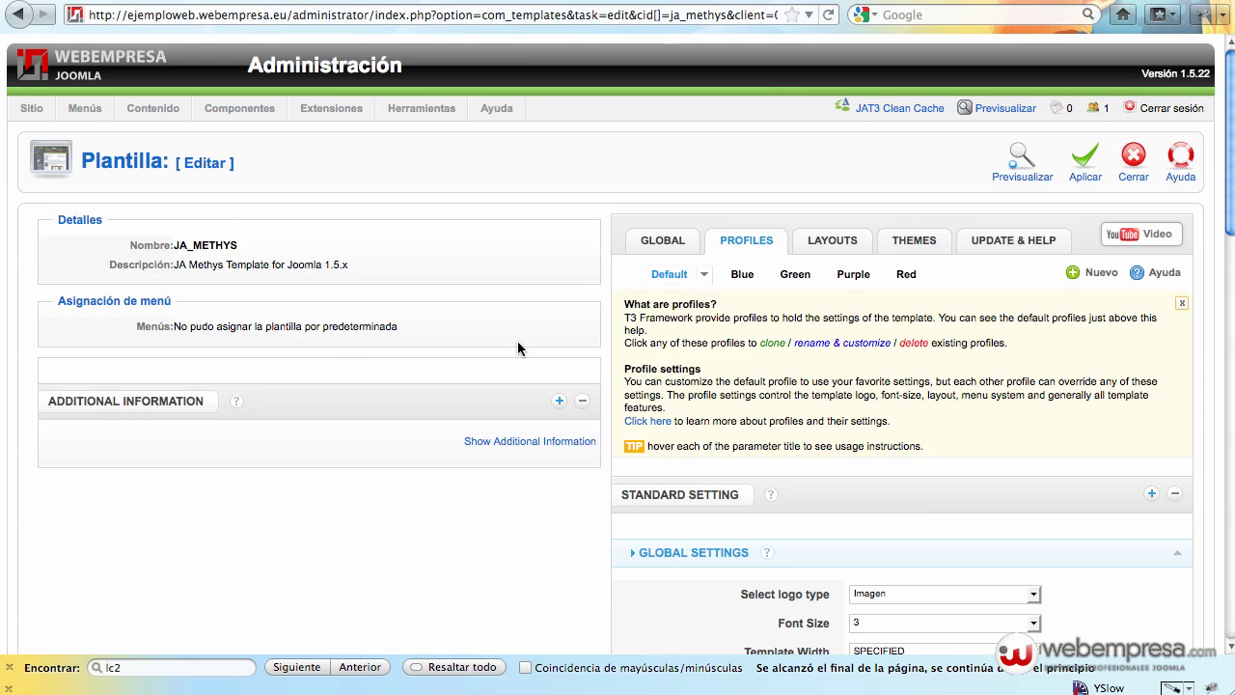
pyautogui.scroll(-15, 1085, 409)
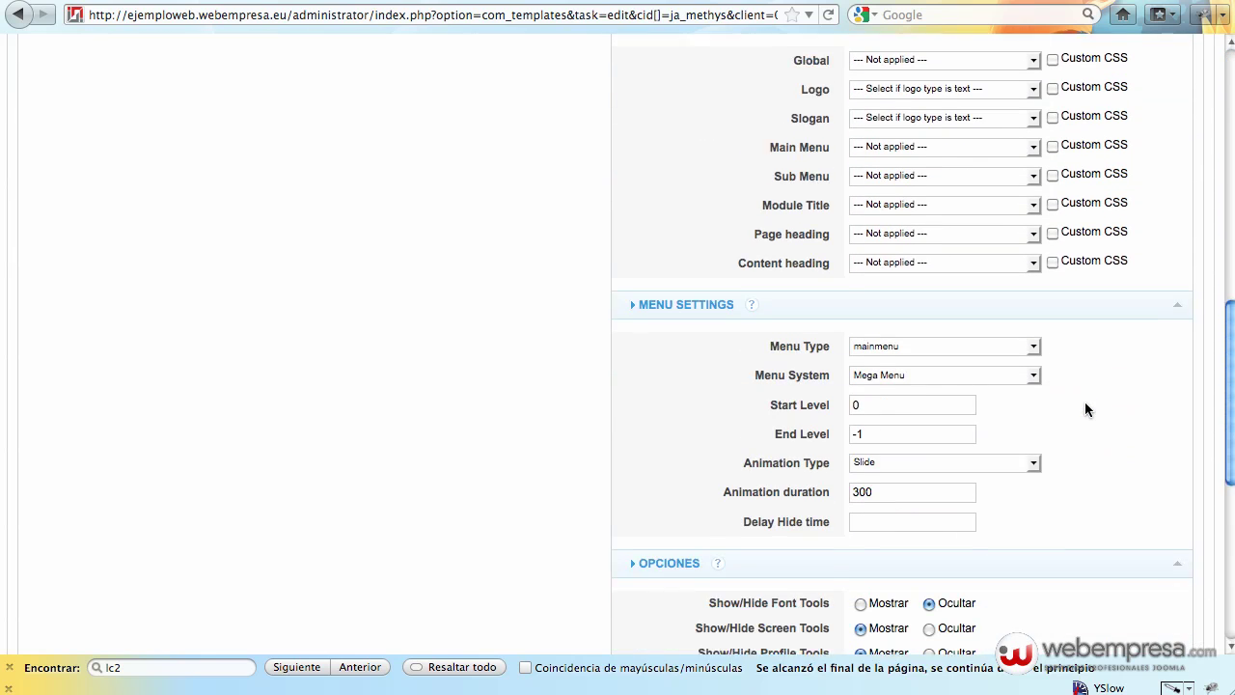
pyautogui.scroll(-3, 1085, 409)
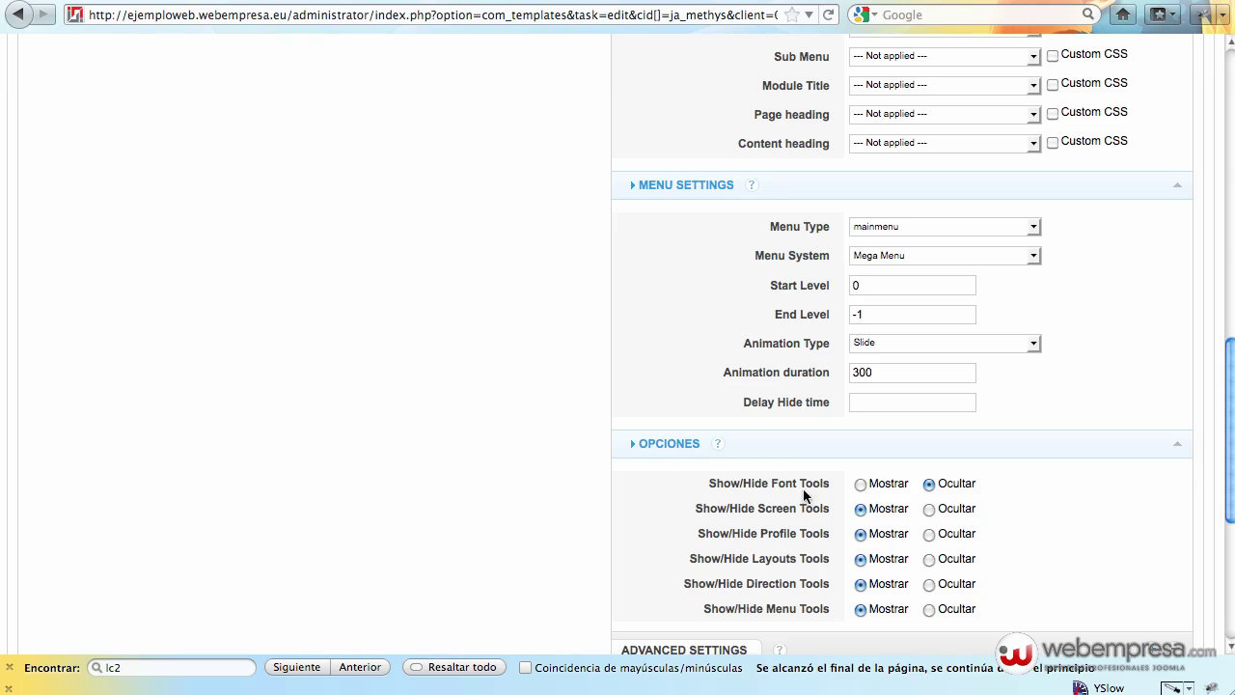
pyautogui.click(929, 560)
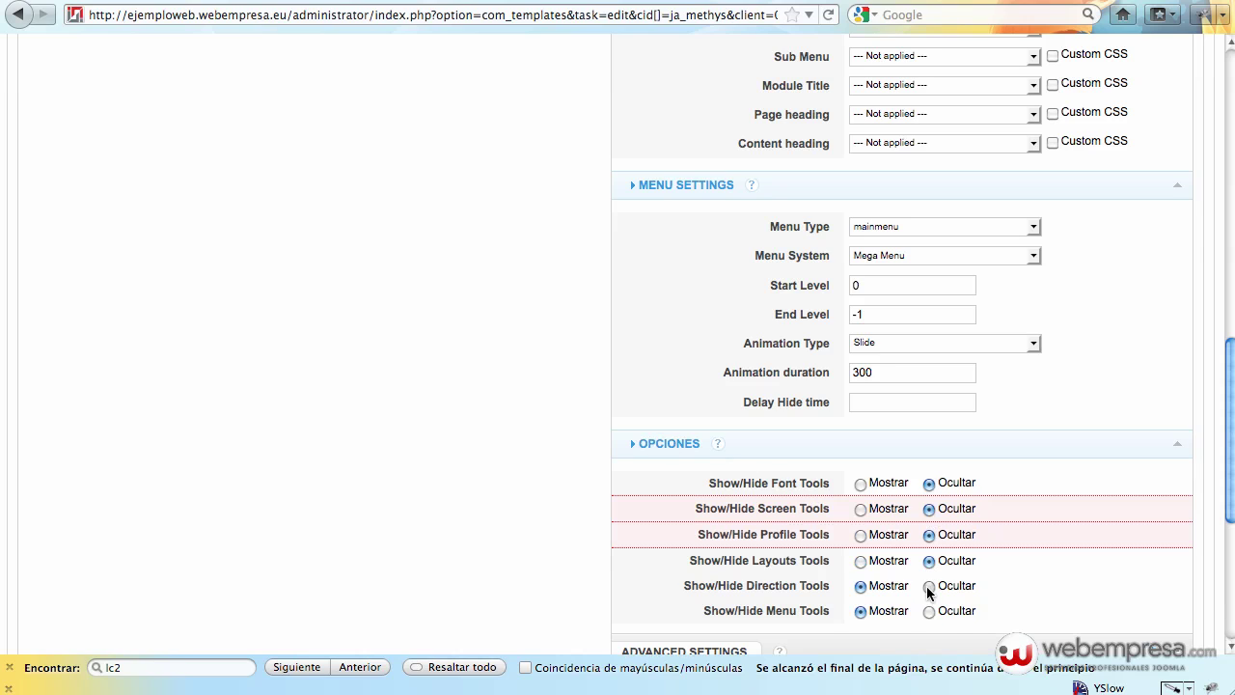
pyautogui.click(928, 584)
pyautogui.click(928, 609)
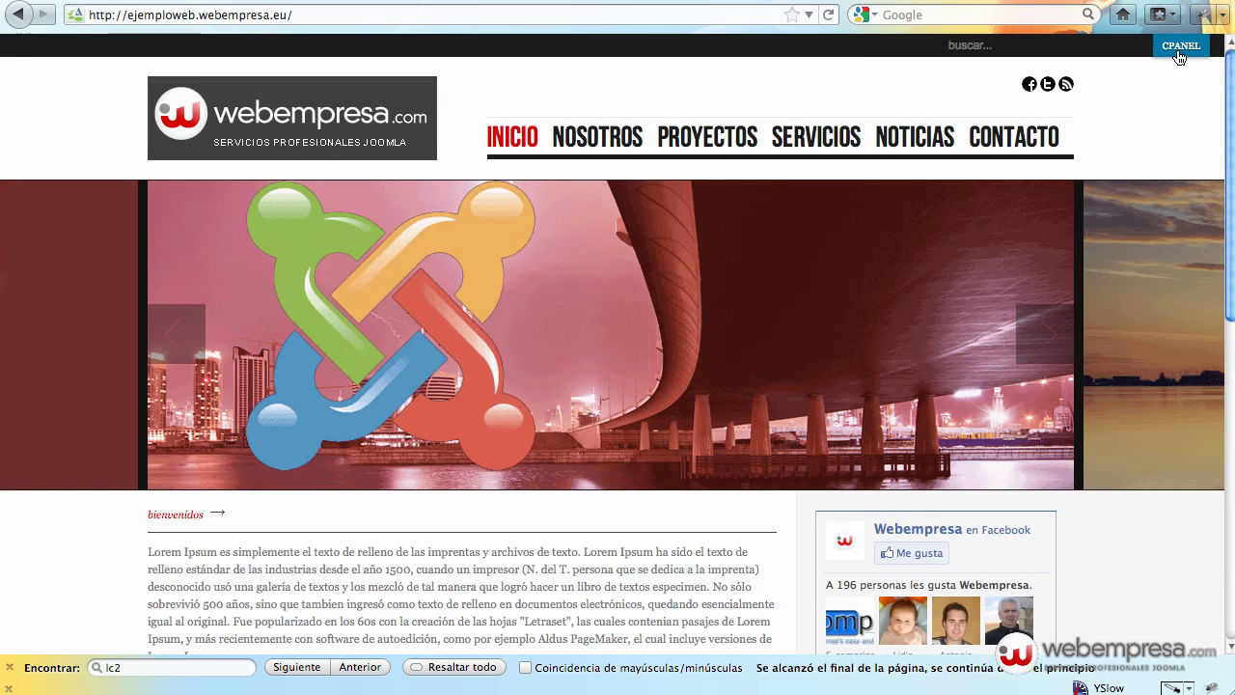
# Check the Cpanel control on the public home page, return to the template settings and apply the profile changes.
pyautogui.click(1181, 48)
pyautogui.click(1181, 49)
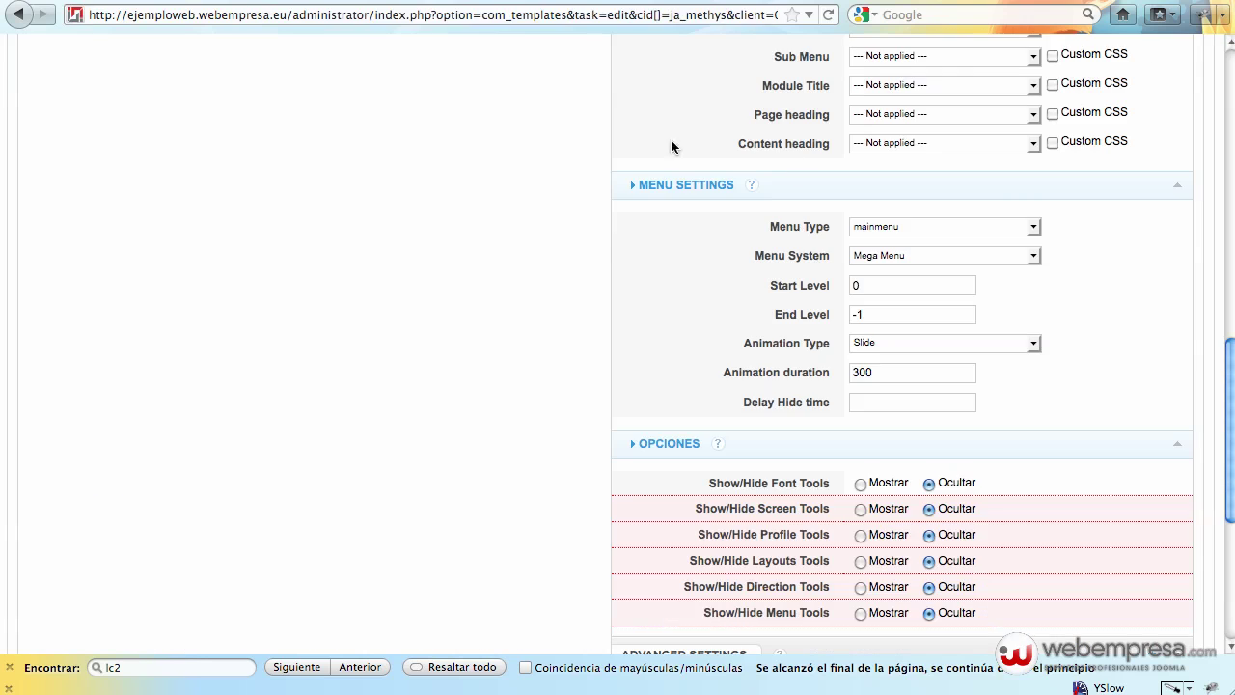
pyautogui.scroll(3, 1032, 180)
pyautogui.scroll(-8, 1031, 179)
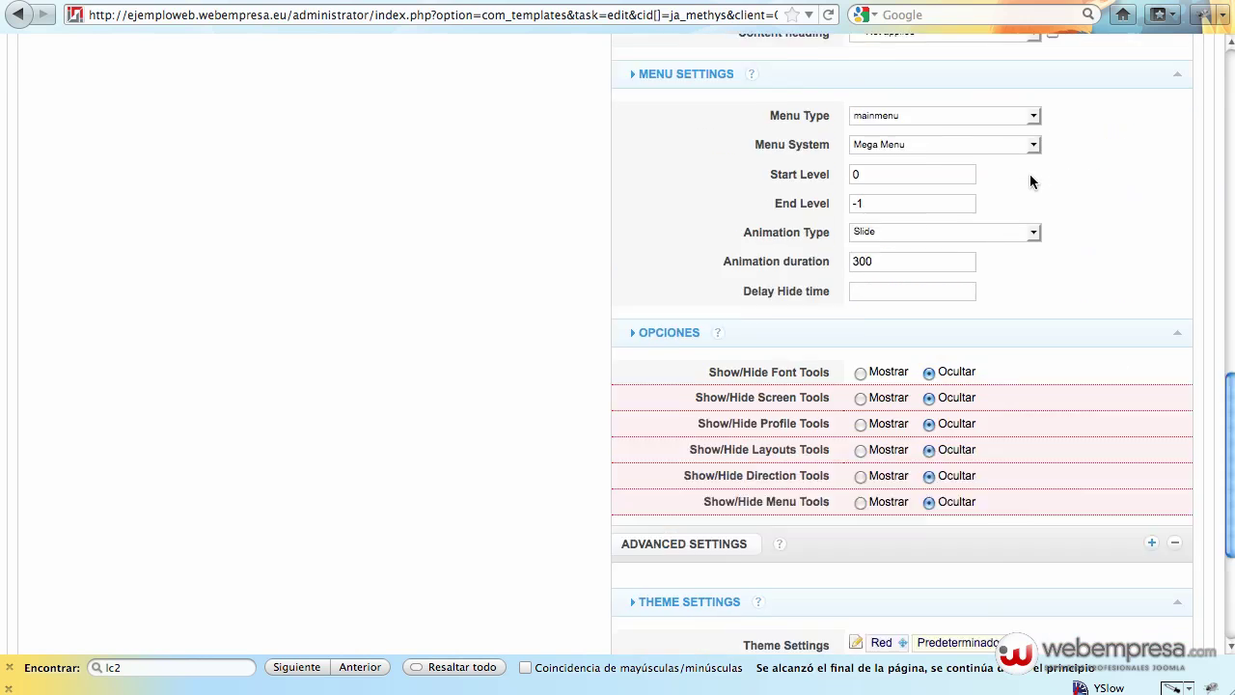
pyautogui.scroll(5, 1029, 180)
pyautogui.scroll(10, 1030, 180)
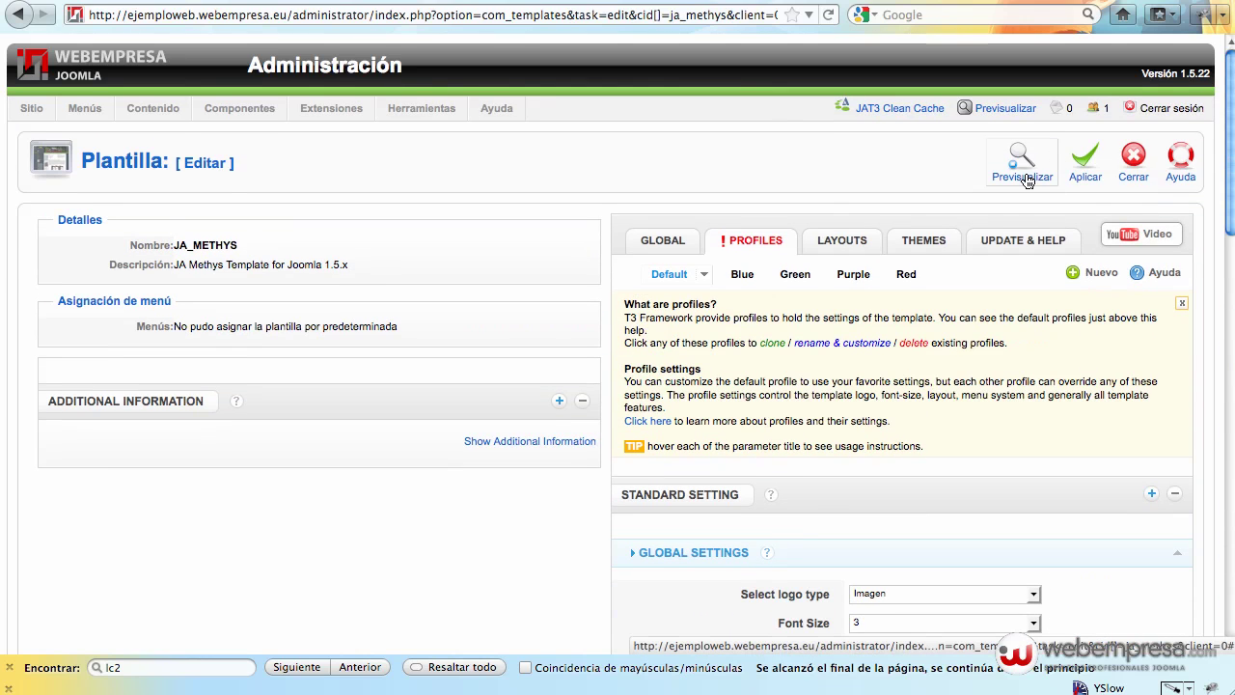
pyautogui.click(1080, 170)
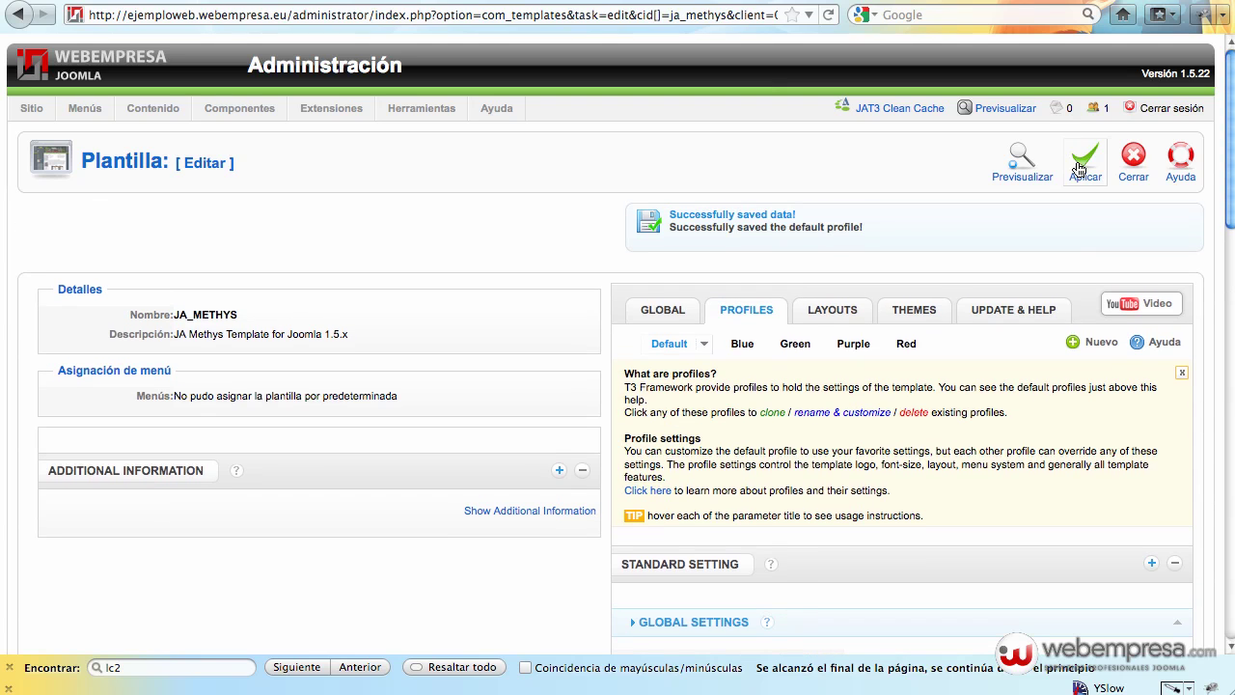
# Reload the public home page and inspect the header bar and the "You are here" line above the footer.
pyautogui.click(321, 0)
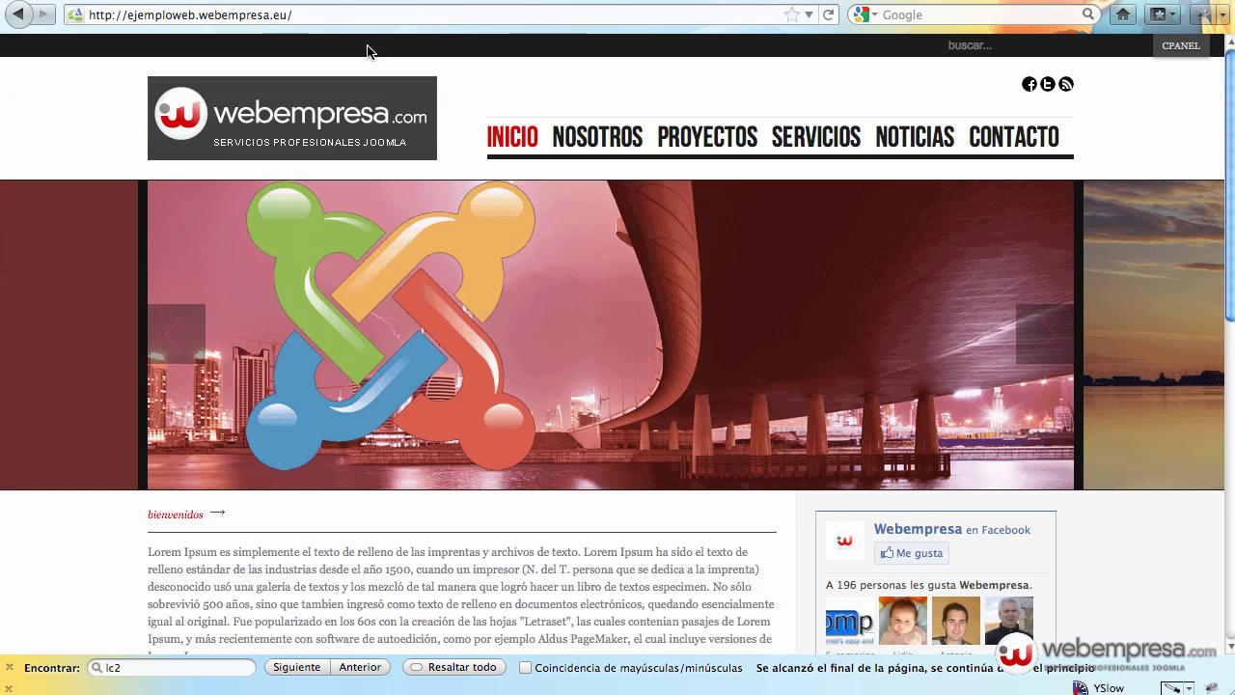
pyautogui.press('super+r')
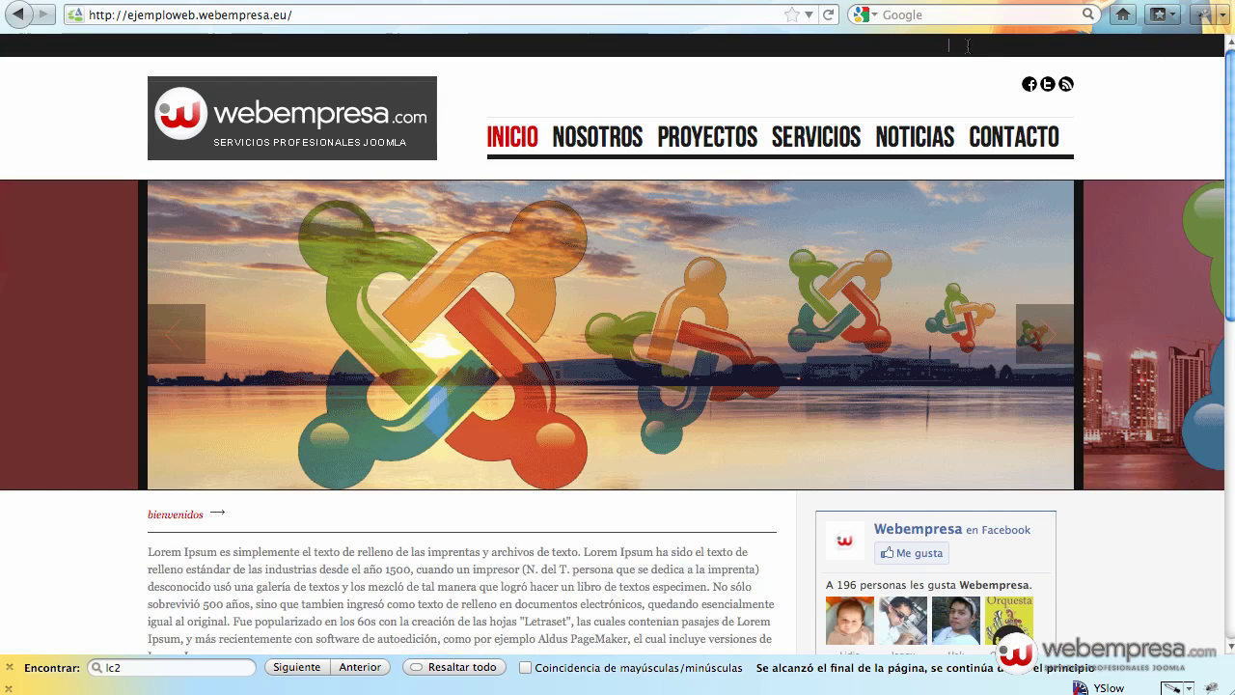
pyautogui.scroll(-10, 1077, 190)
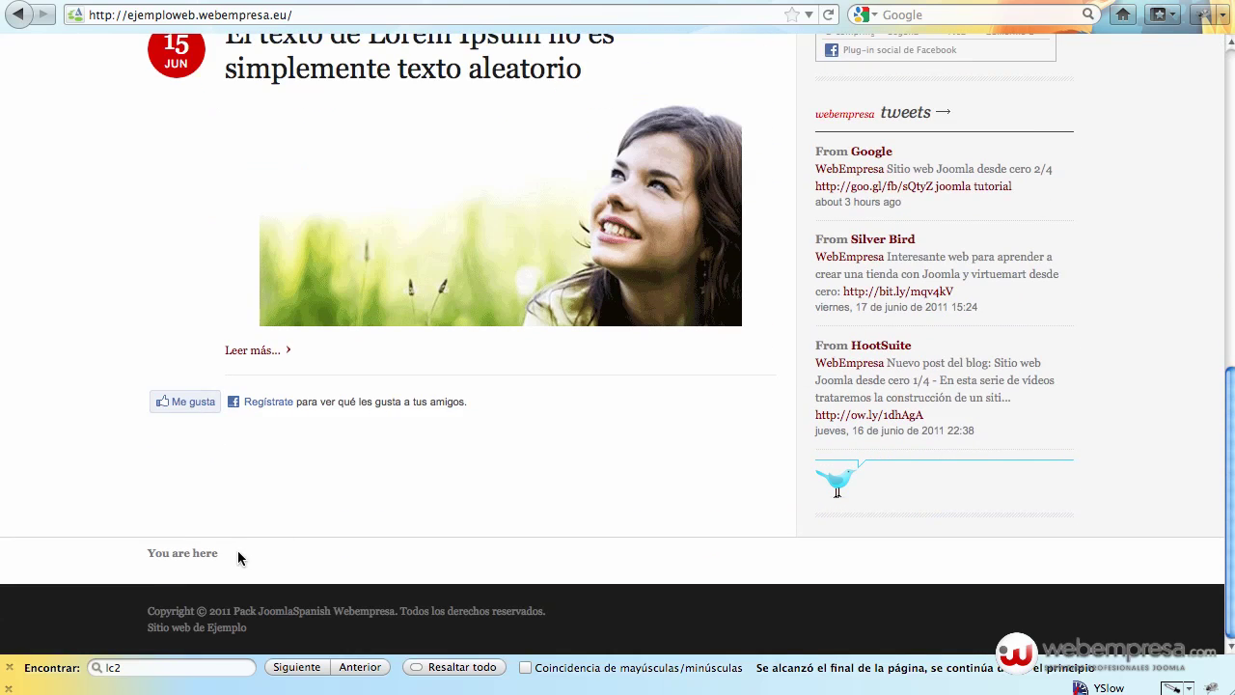
pyautogui.moveTo(238, 558)
pyautogui.mouseDown()
pyautogui.moveTo(145, 555)
pyautogui.moveTo(229, 559)
pyautogui.mouseUp()
pyautogui.click(186, 569)
pyautogui.click(259, 560)
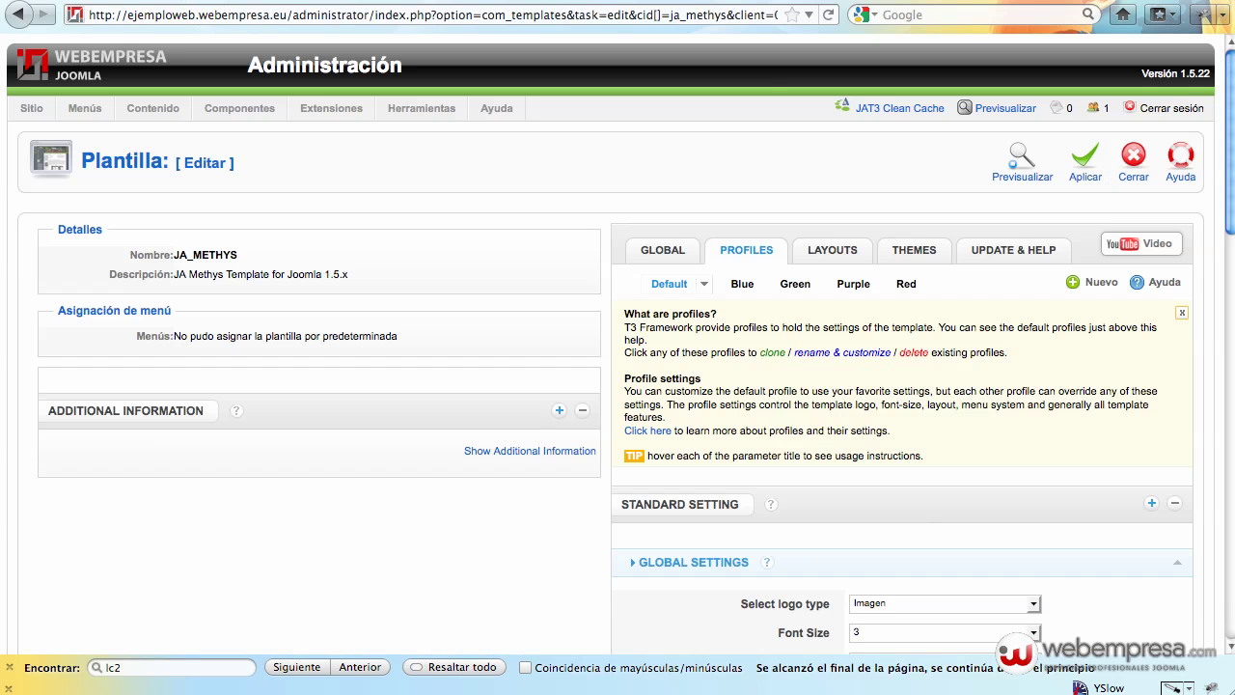
# Close the template editor in the administration site and open the ninjaXplorer file manager.
pyautogui.click(1133, 164)
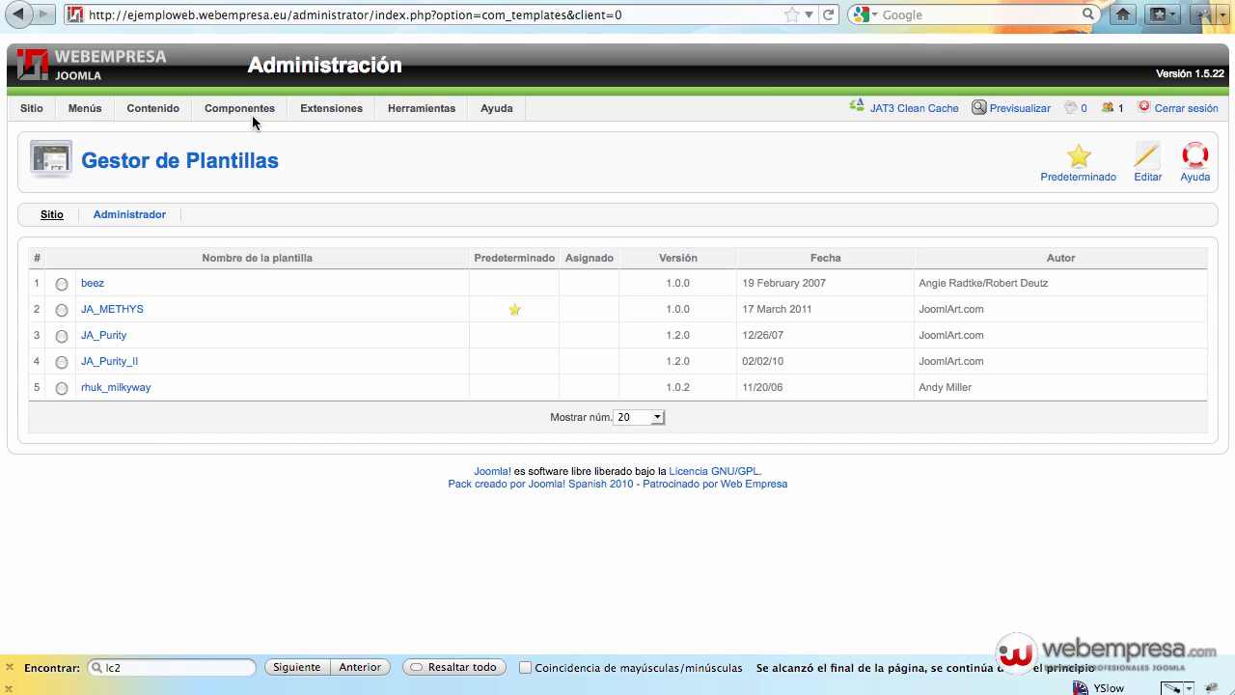
pyautogui.moveTo(182, 117)
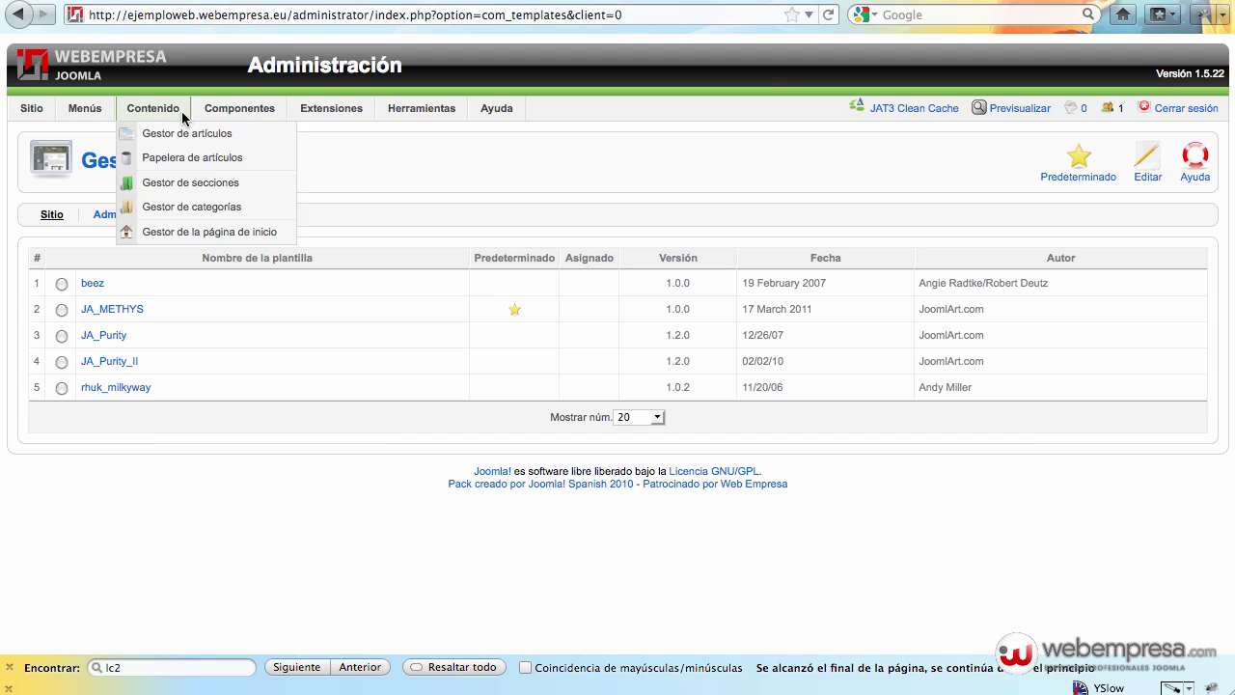
pyautogui.moveTo(240, 110)
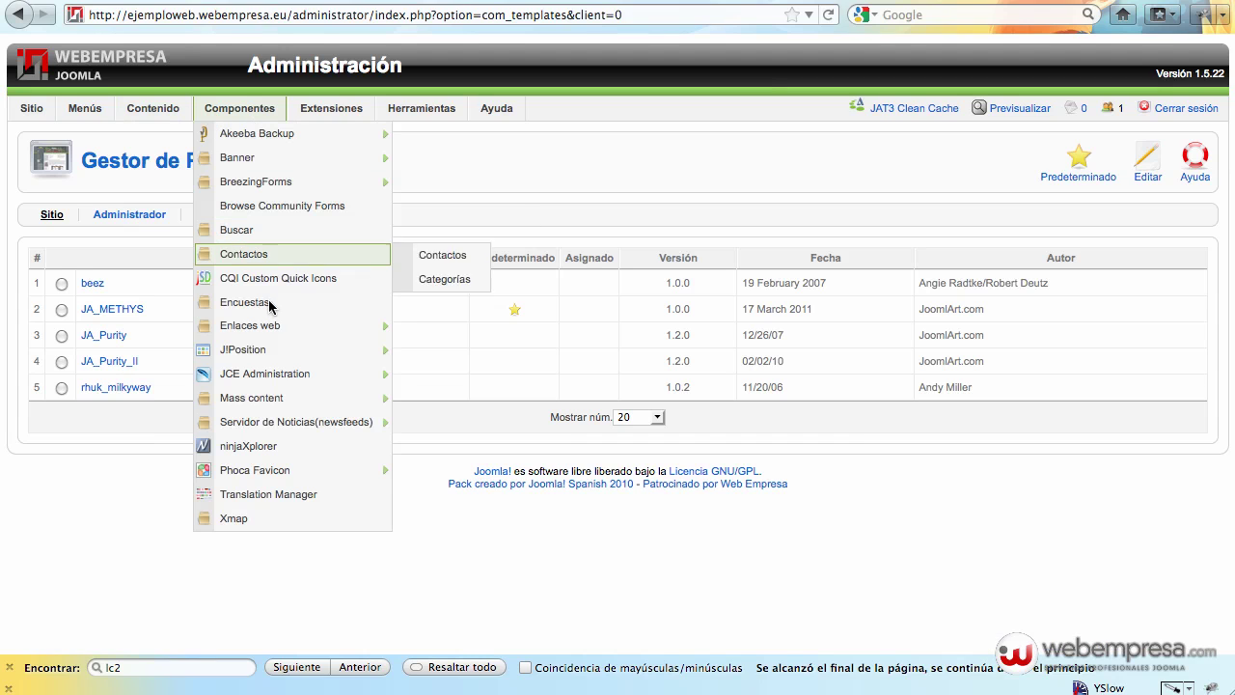
pyautogui.click(272, 447)
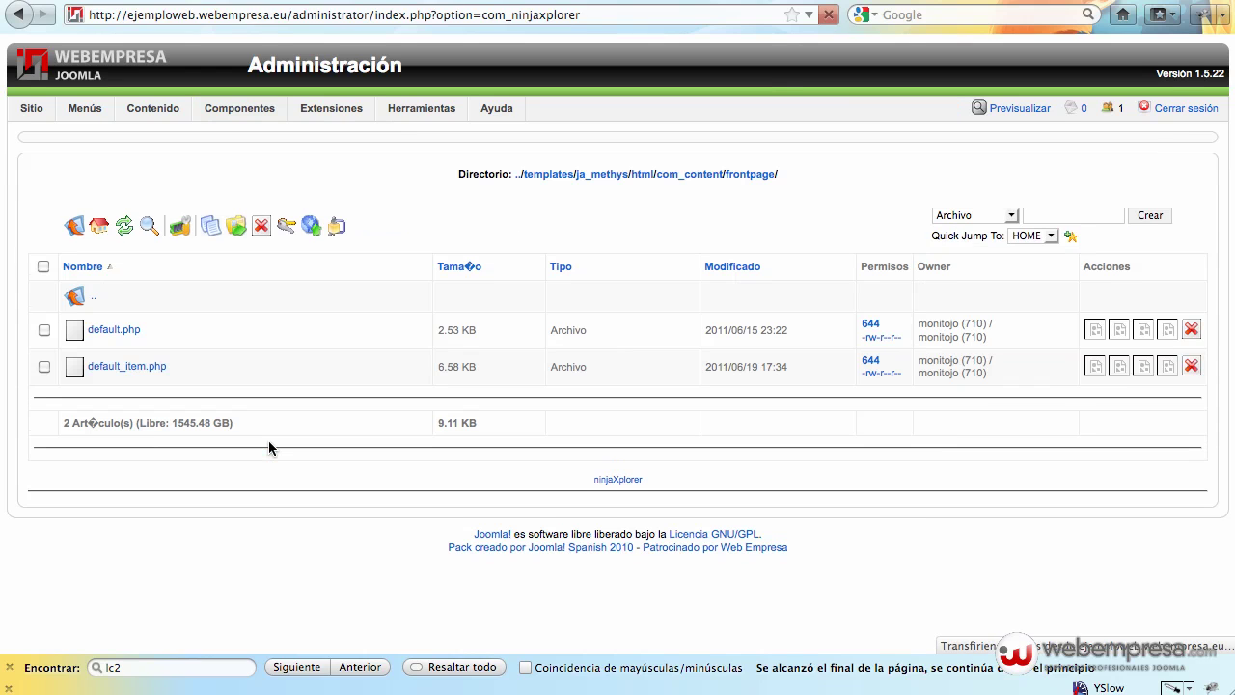
# Go to the site's root directory in the file manager and open the language/en-GB folder.
pyautogui.click(96, 231)
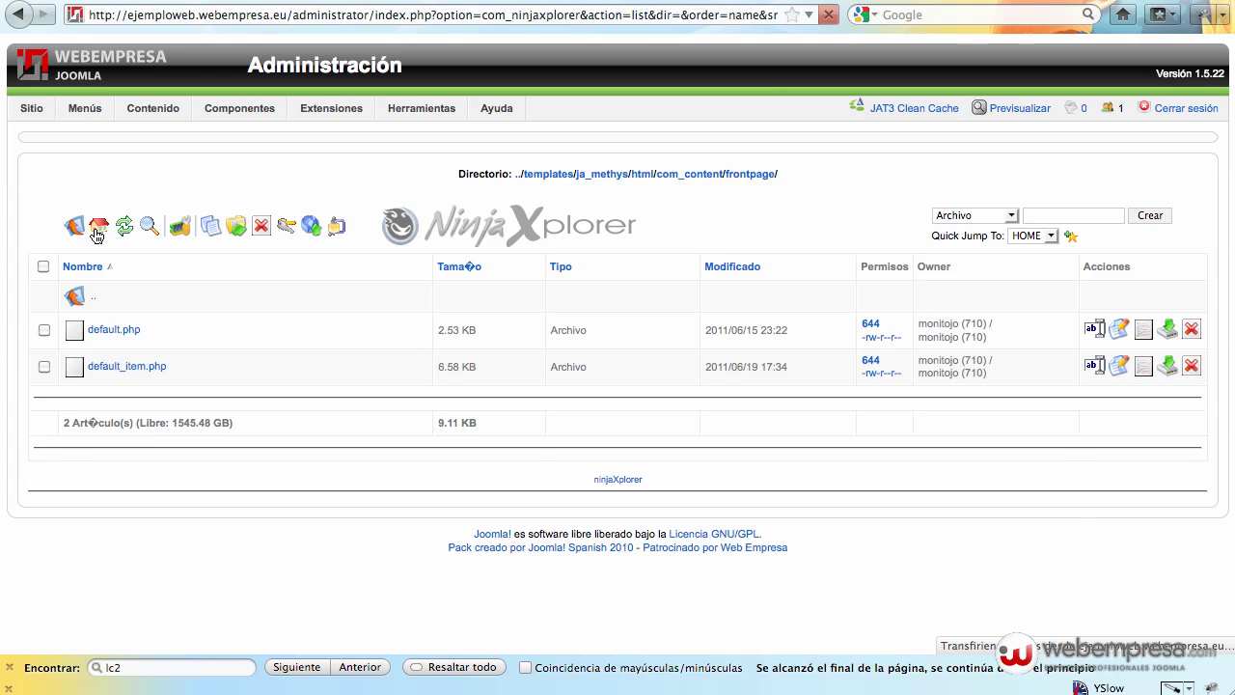
pyautogui.scroll(-1, 122, 290)
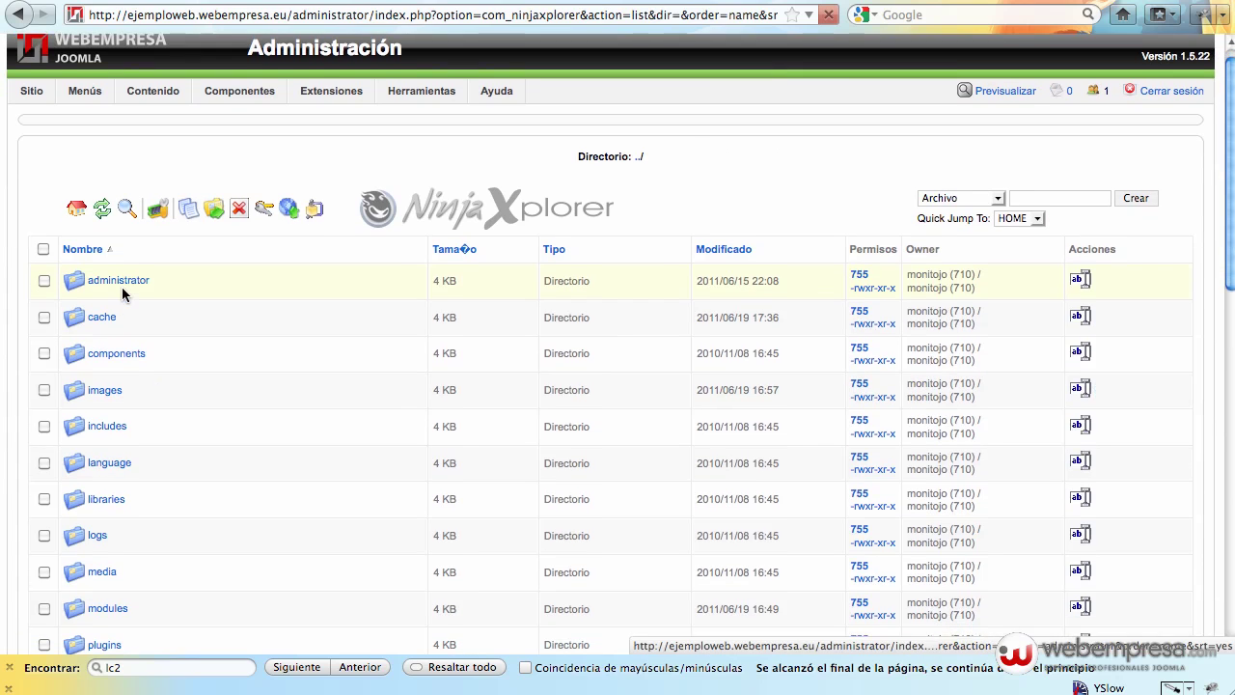
pyautogui.scroll(-1, 121, 289)
pyautogui.click(112, 439)
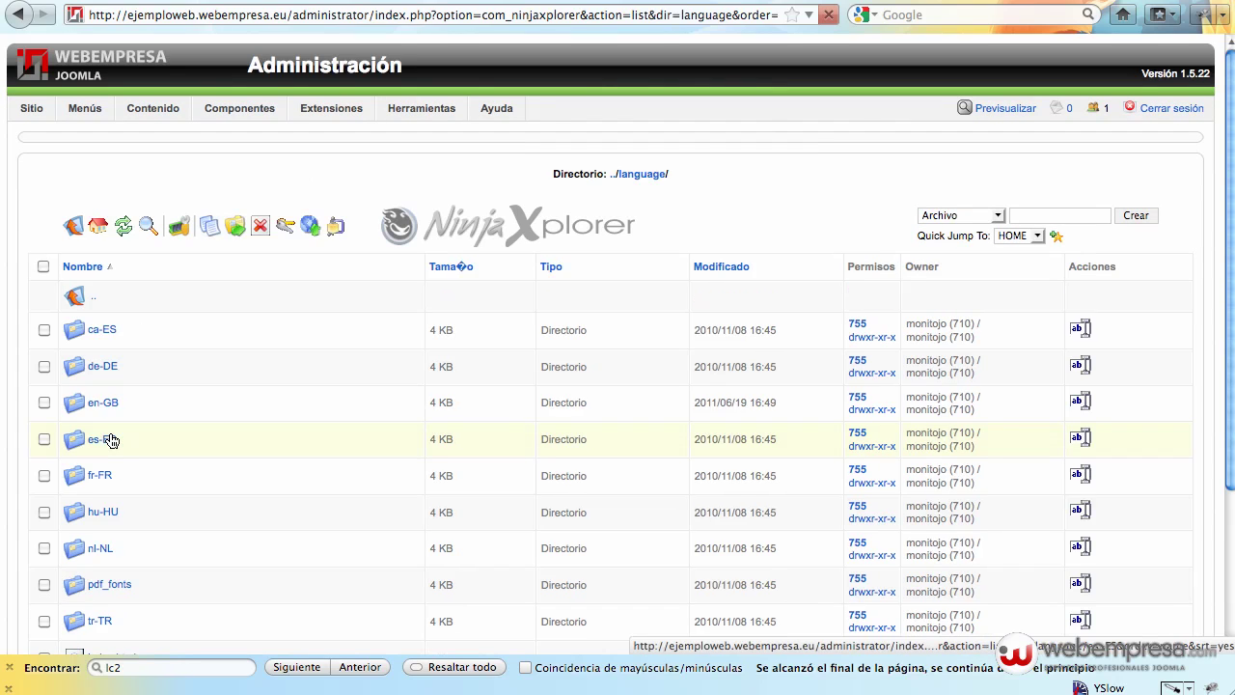
pyautogui.scroll(-3, 293, 447)
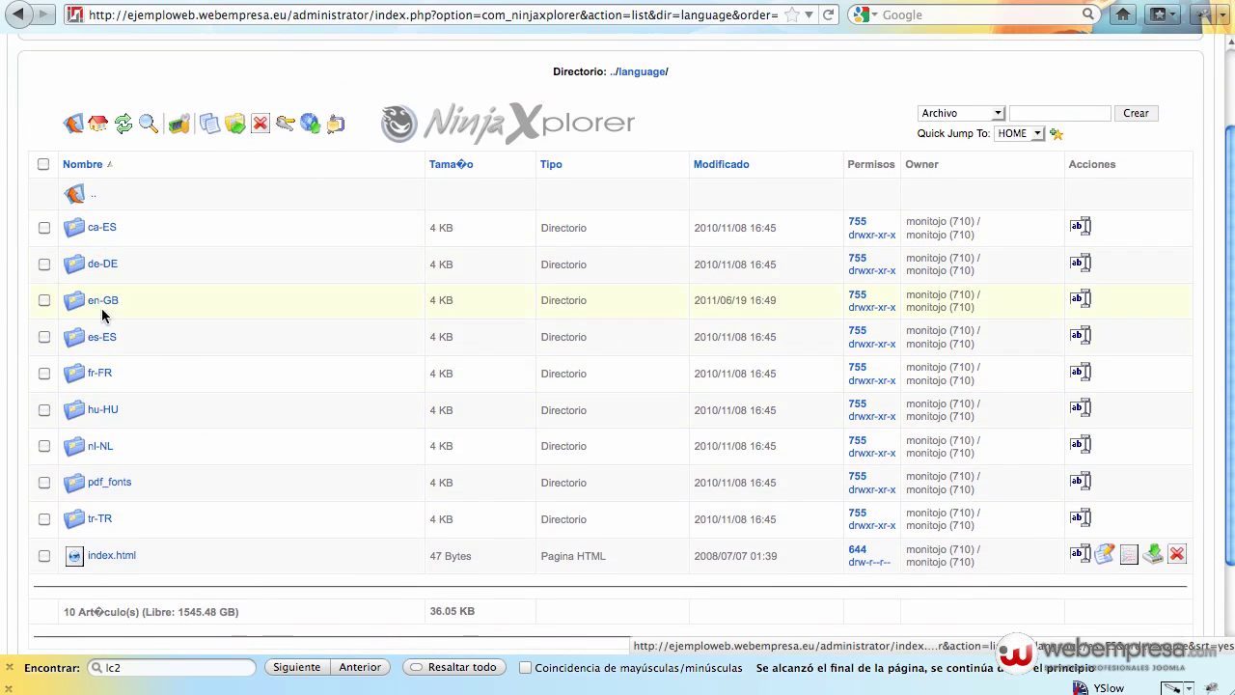
pyautogui.click(103, 305)
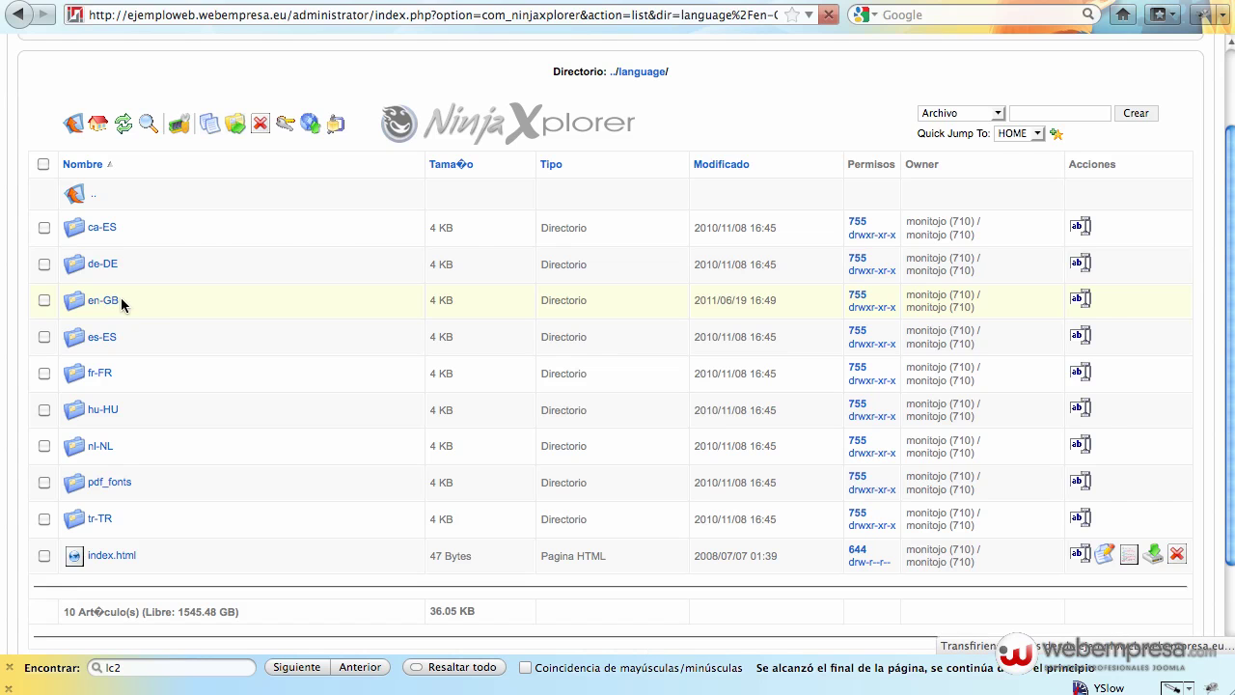
# Find and select the file en-GB.tpl_ja_methys.ini in the en-GB folder.
pyautogui.scroll(-3, 185, 305)
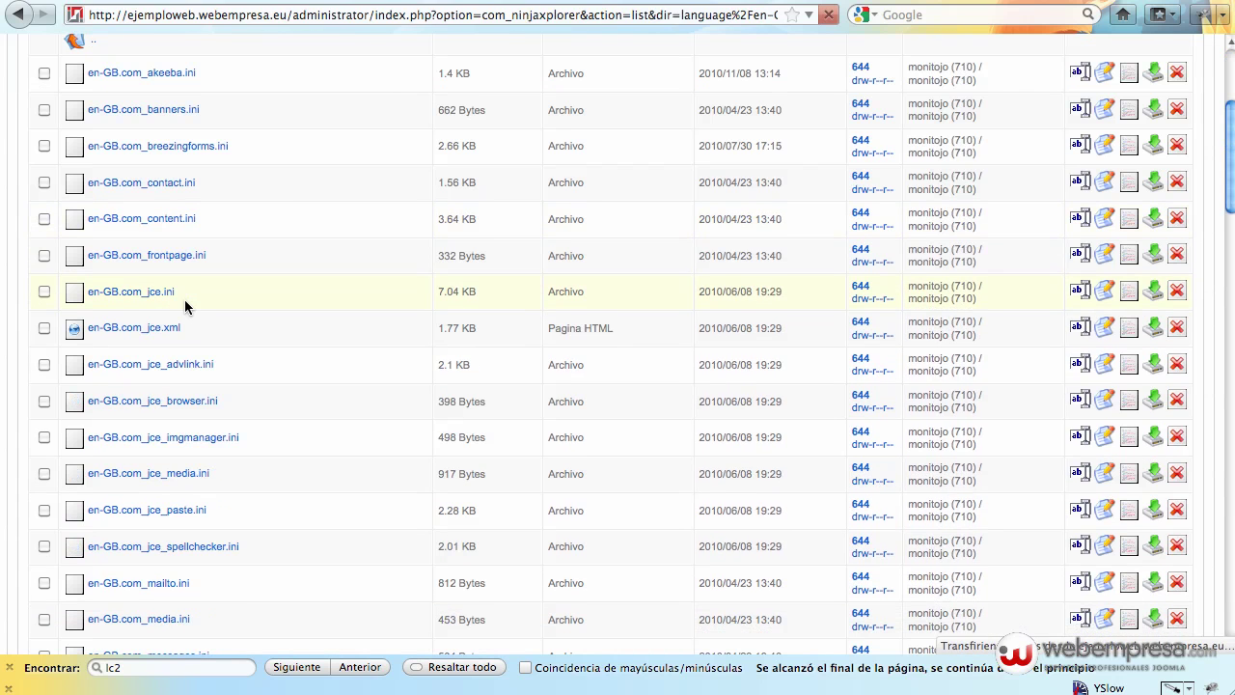
pyautogui.scroll(-9, 185, 306)
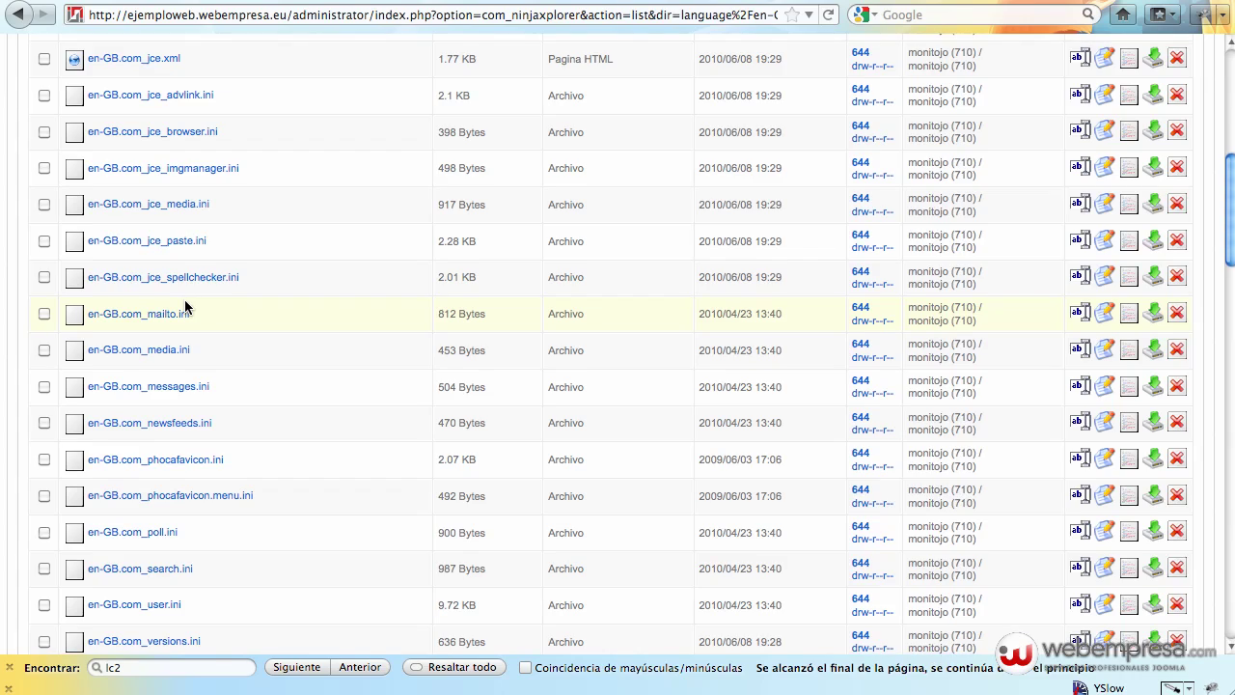
pyautogui.scroll(-20, 185, 307)
pyautogui.scroll(-8, 185, 306)
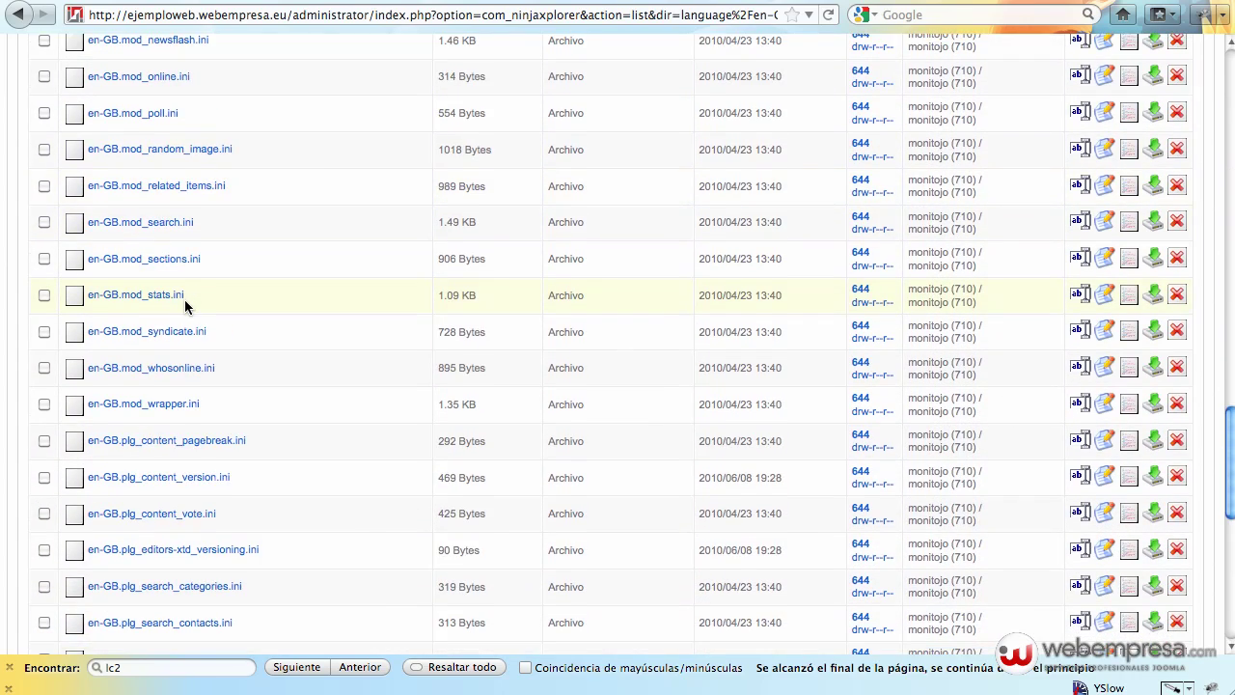
pyautogui.scroll(-10, 185, 307)
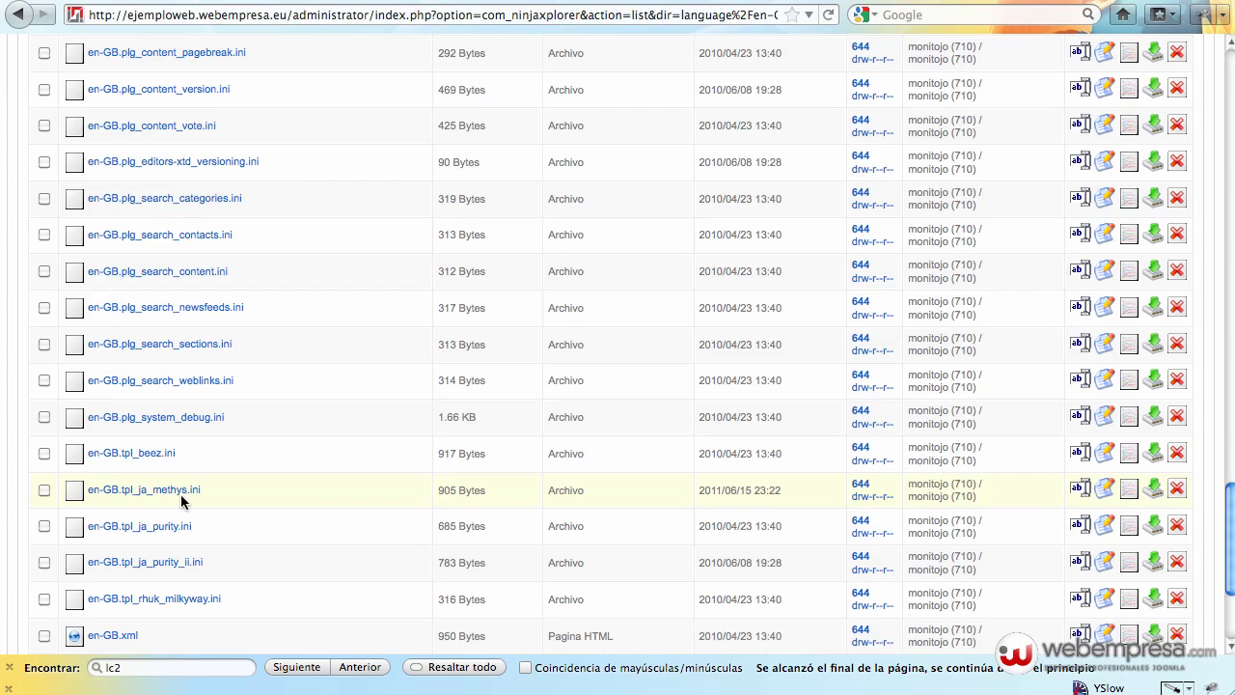
pyautogui.click(45, 489)
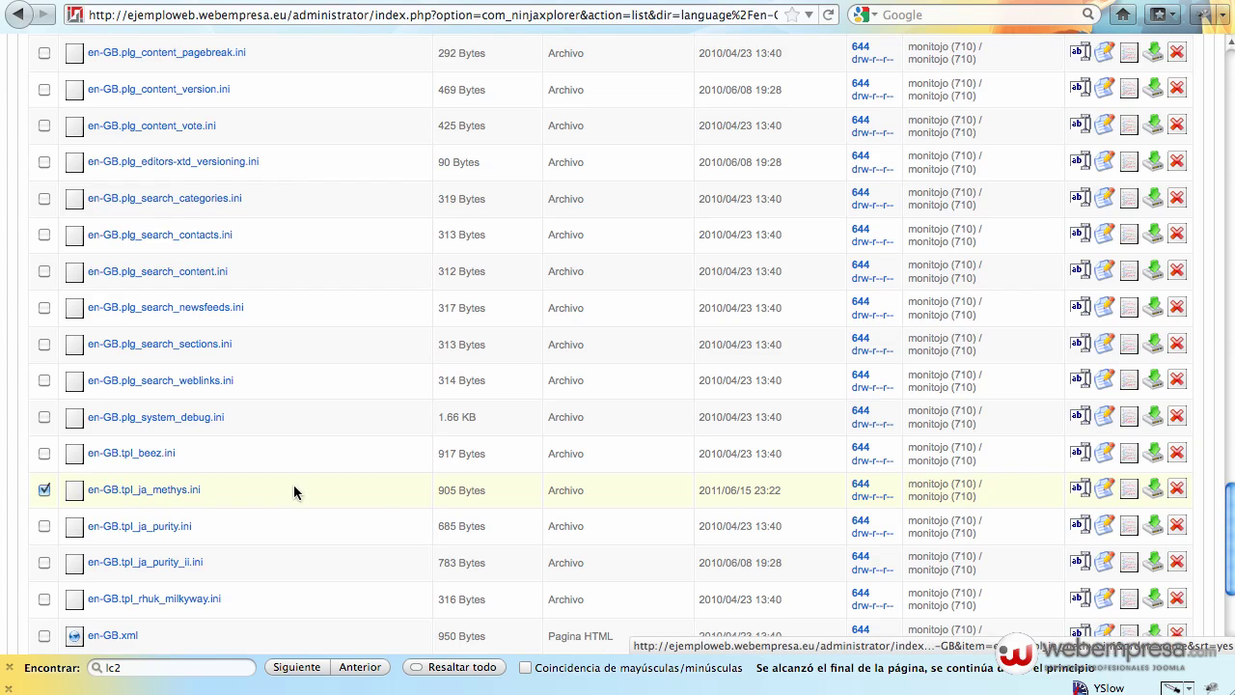
# Start copying the selected language file and choose /language/es-ES as its destination.
pyautogui.scroll(1, 1066, 478)
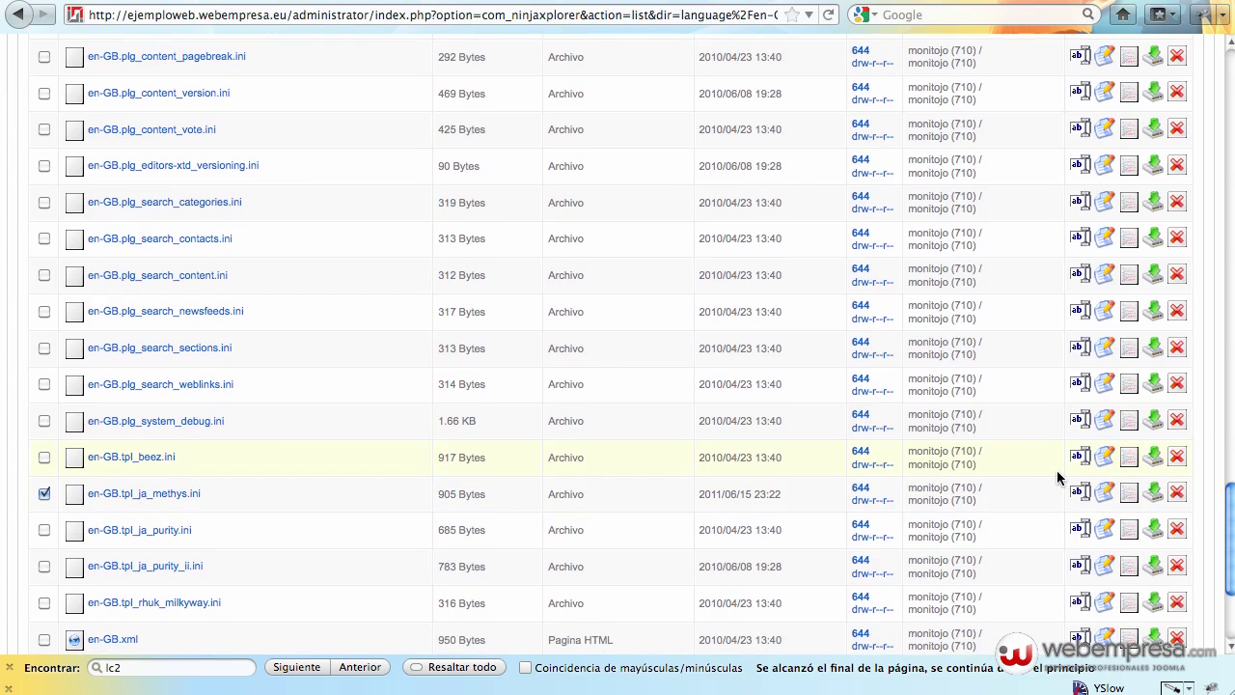
pyautogui.scroll(20, 922, 463)
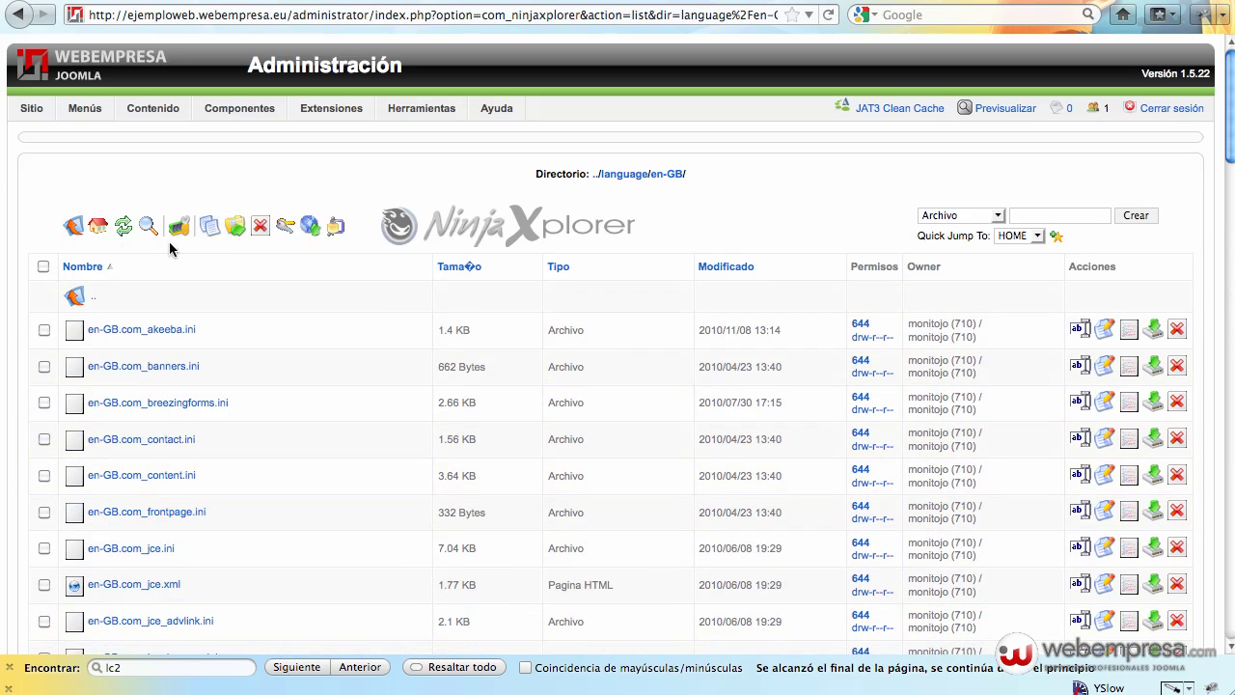
pyautogui.click(209, 232)
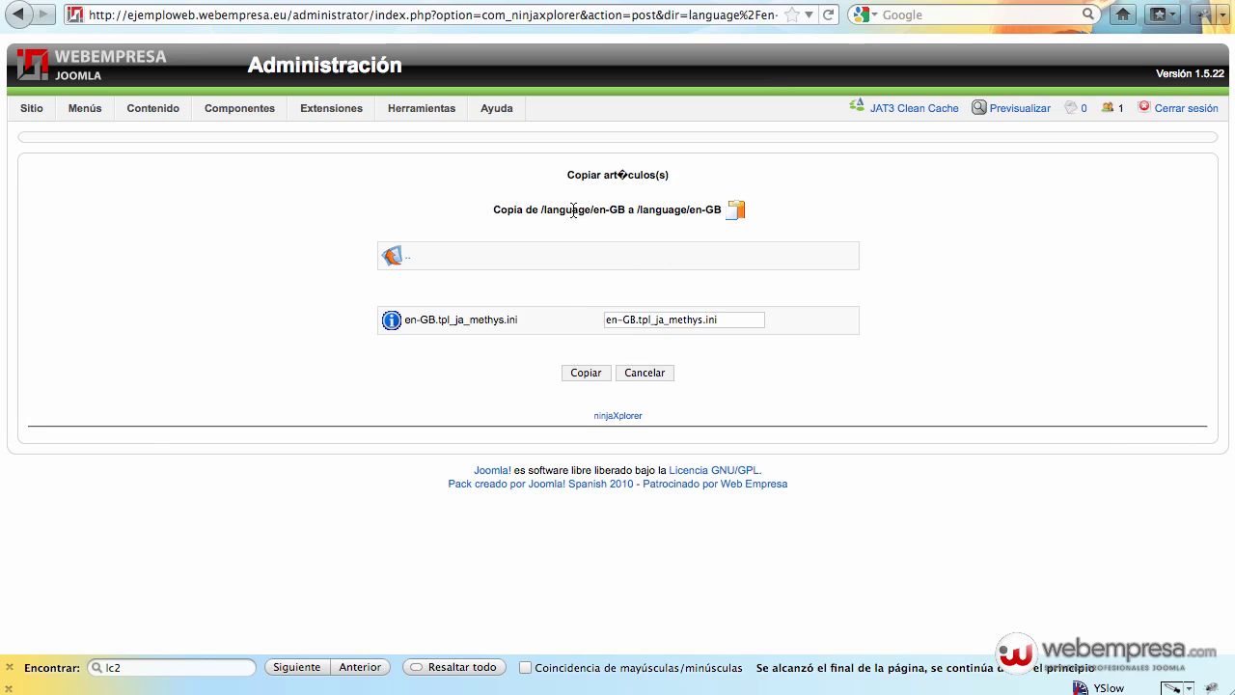
pyautogui.click(402, 266)
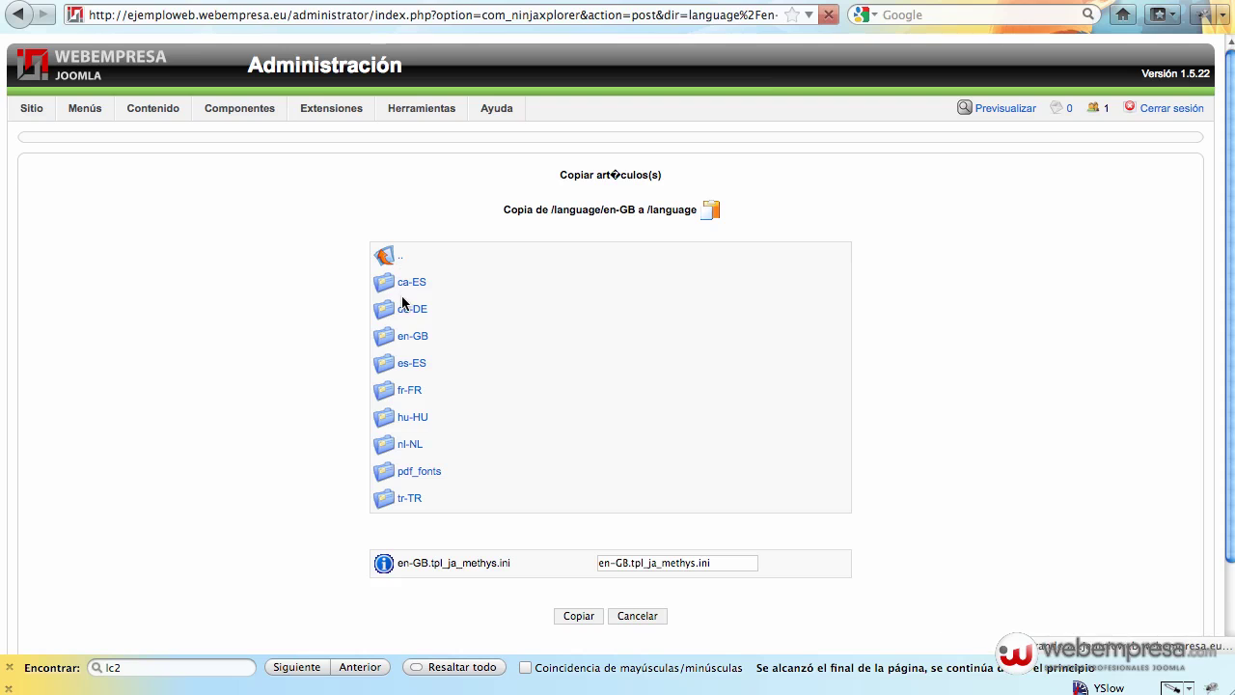
pyautogui.click(408, 368)
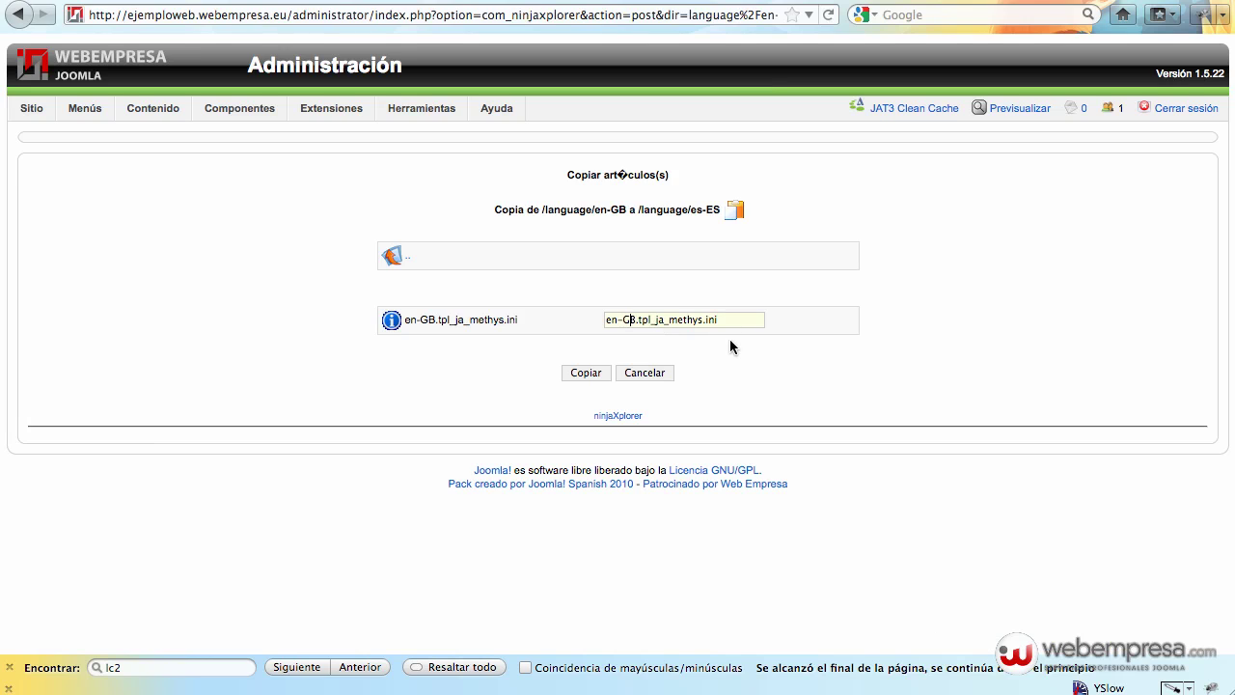
# Give the copy's file name the es-ES language prefix and complete the copy.
pyautogui.press('Delete')
pyautogui.write('s')
pyautogui.press('BackSpace')
pyautogui.press('BackSpace')
pyautogui.write('ES')
pyautogui.click(586, 374)
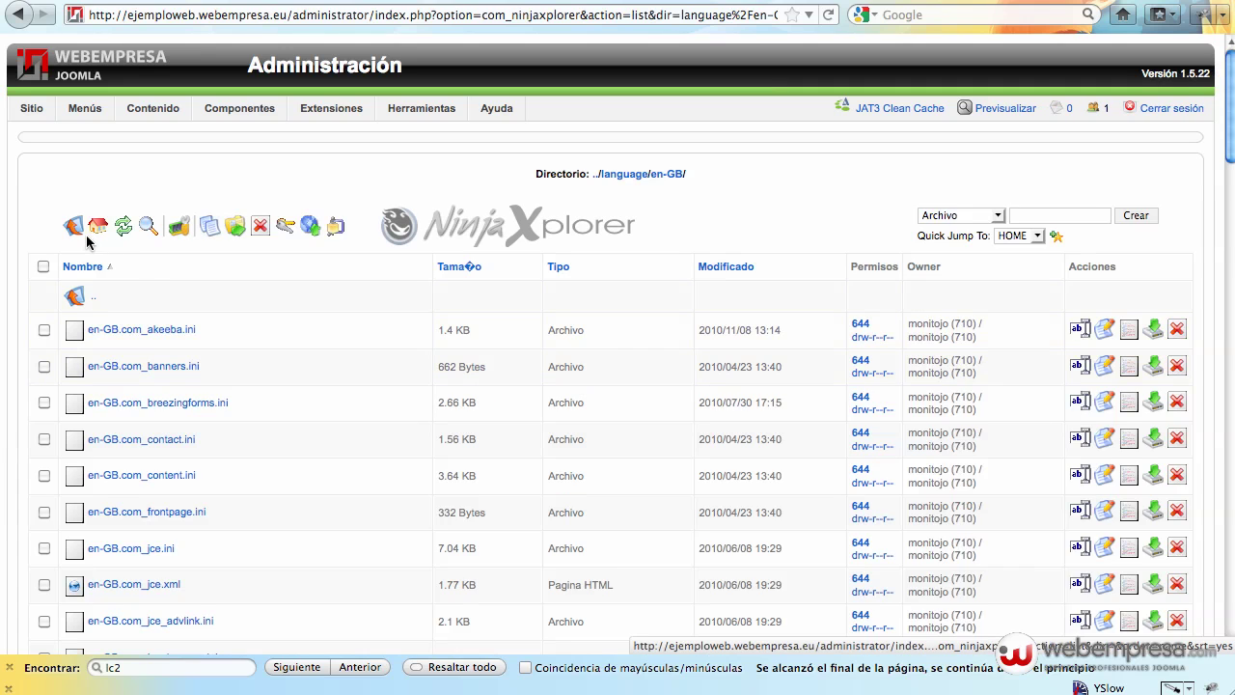
# Go to the language/es-ES folder and open es-ES.tpl_ja_methys.ini for editing.
pyautogui.click(79, 312)
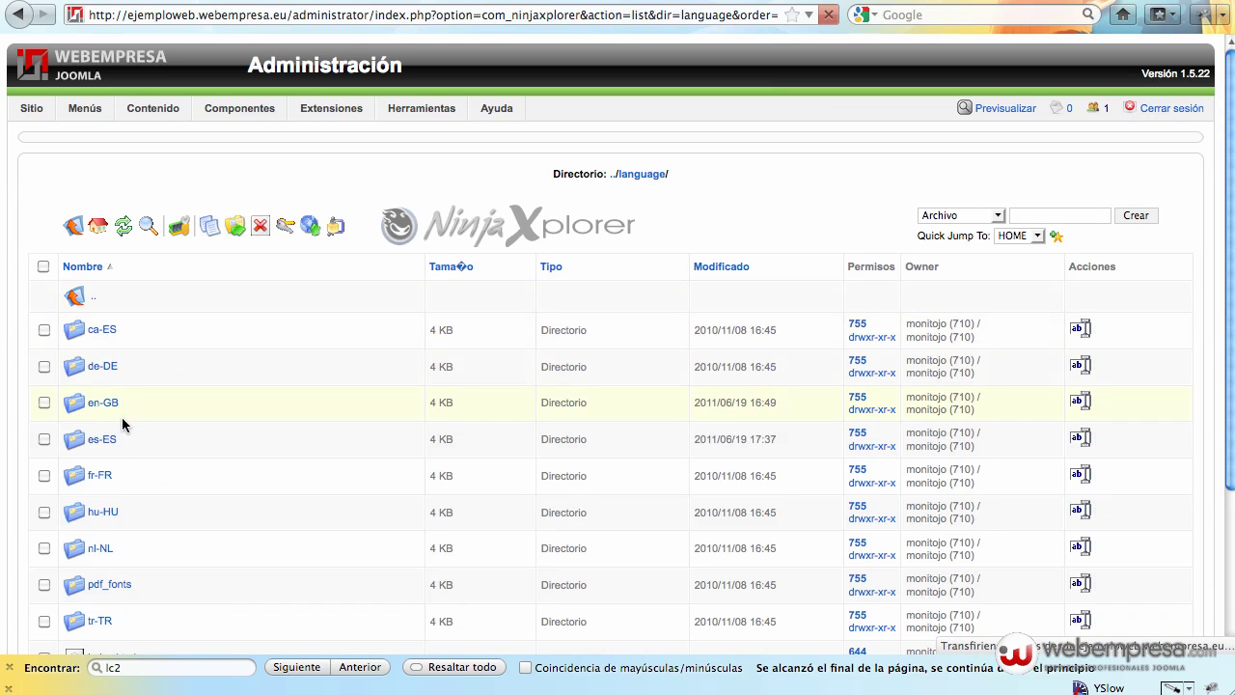
pyautogui.click(102, 446)
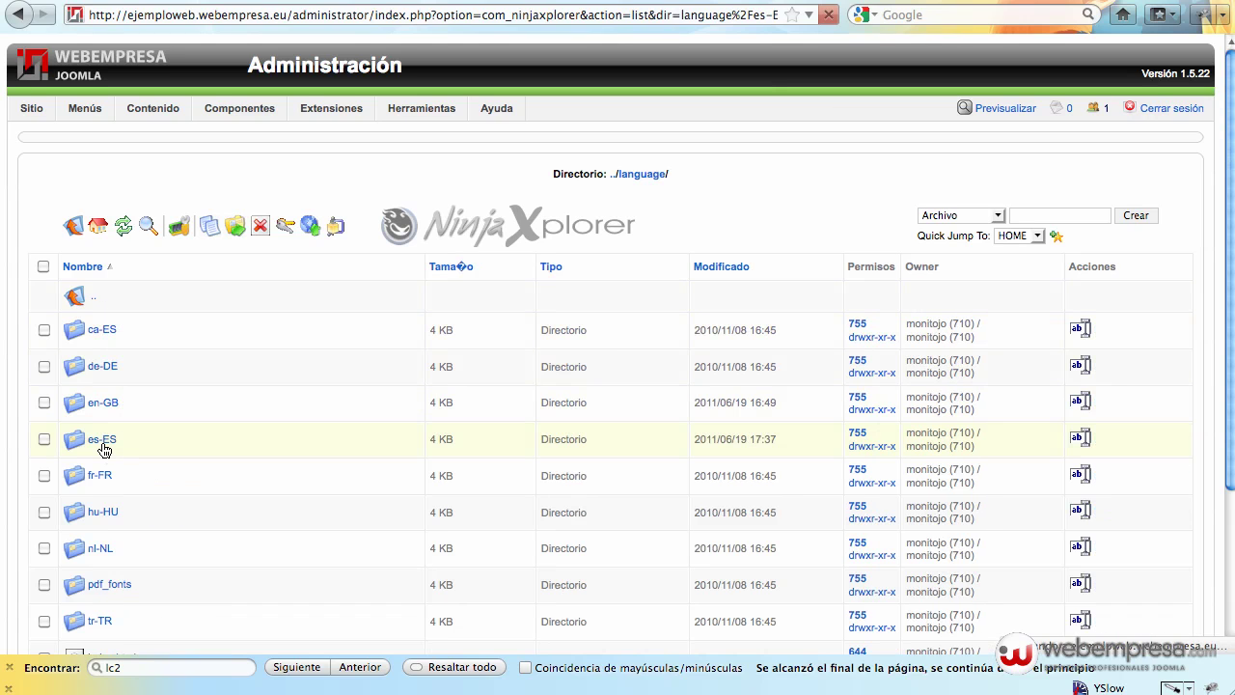
pyautogui.scroll(-15, 217, 425)
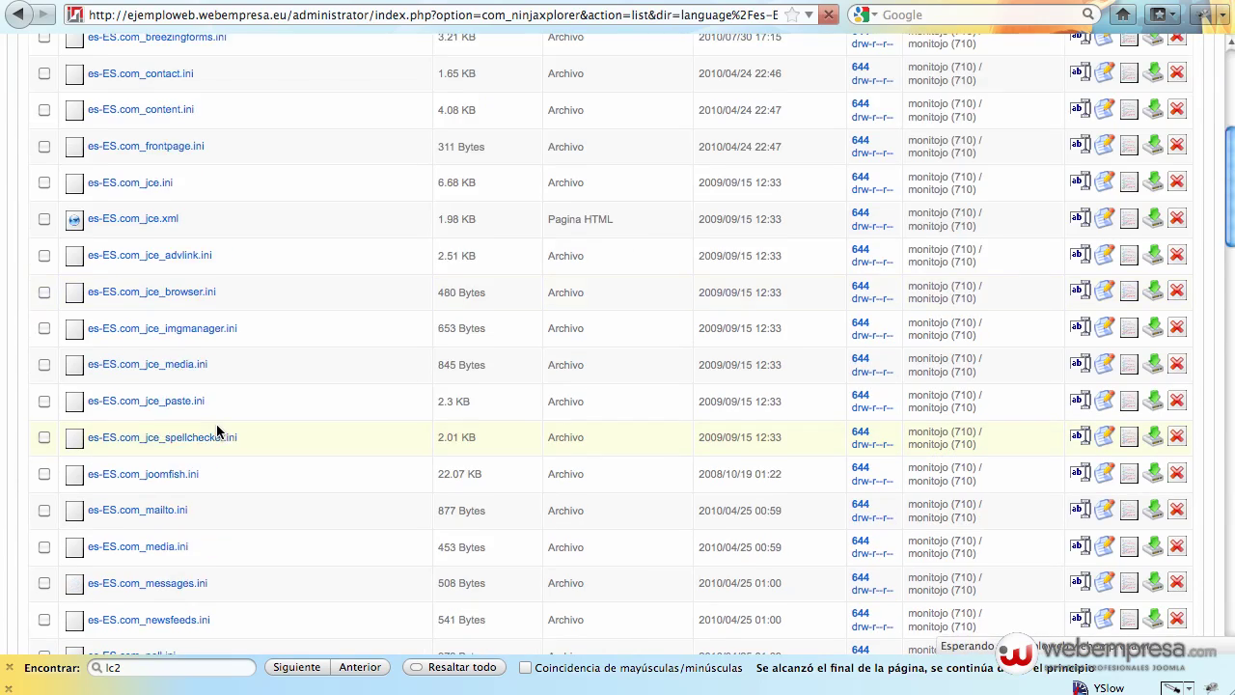
pyautogui.scroll(-10, 215, 424)
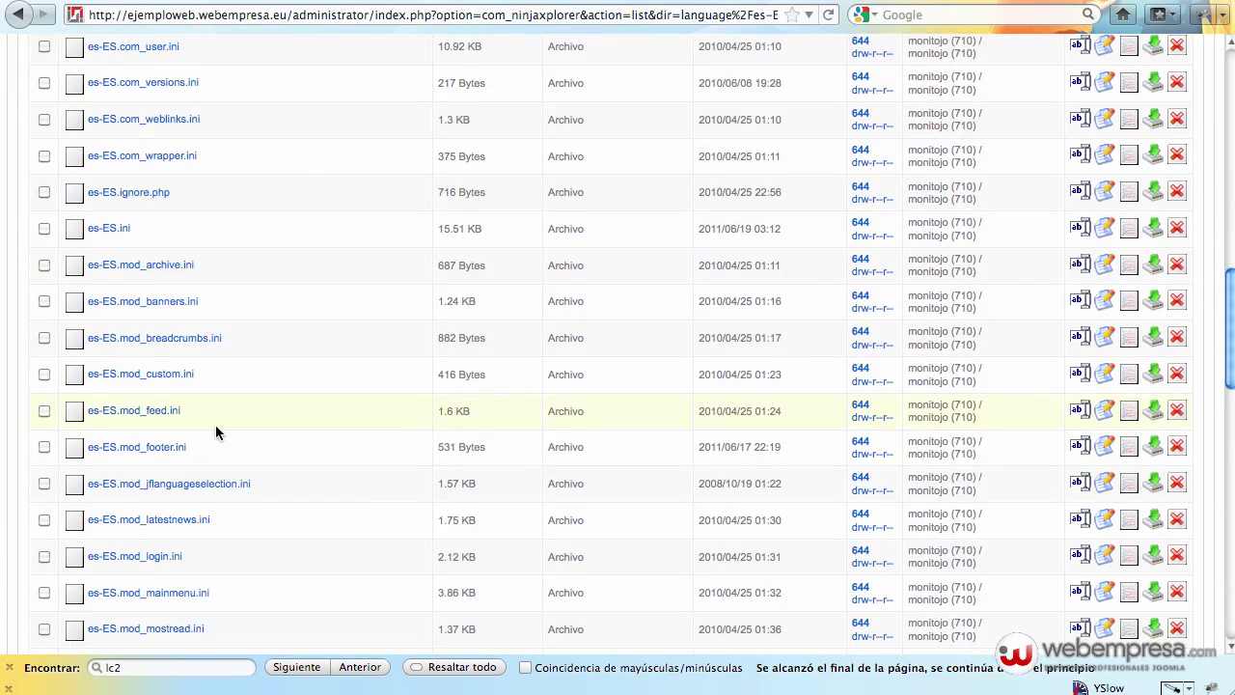
pyautogui.scroll(-5, 217, 425)
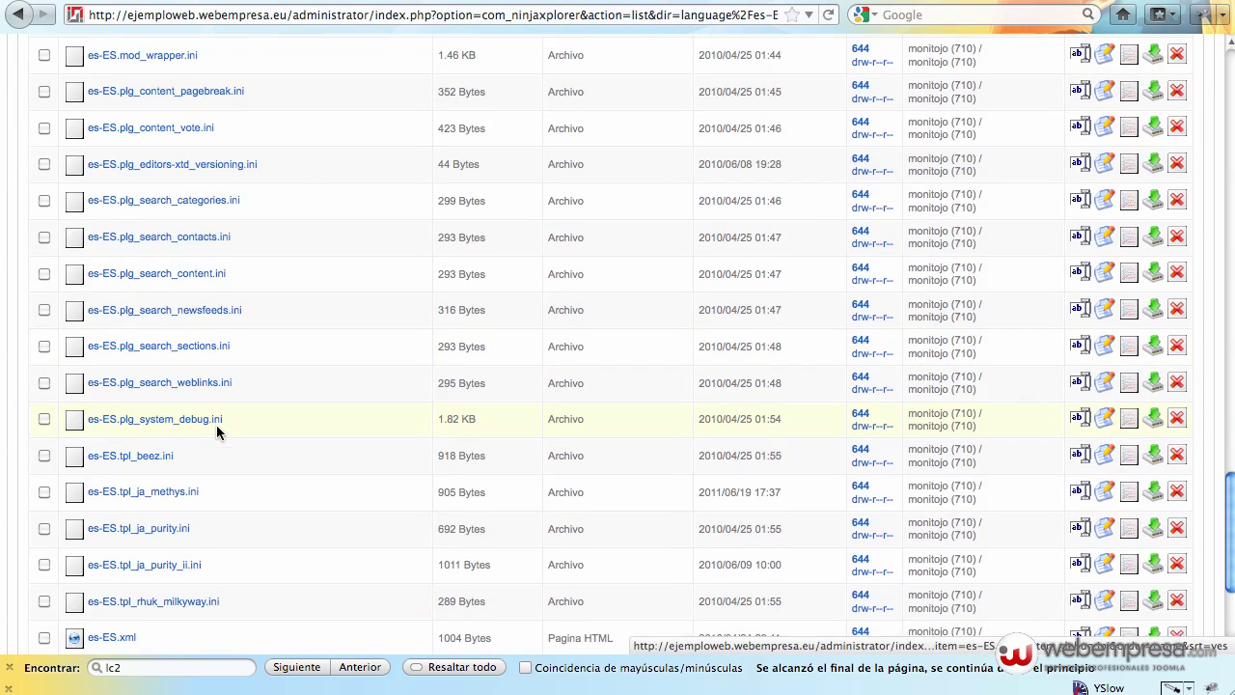
pyautogui.click(177, 492)
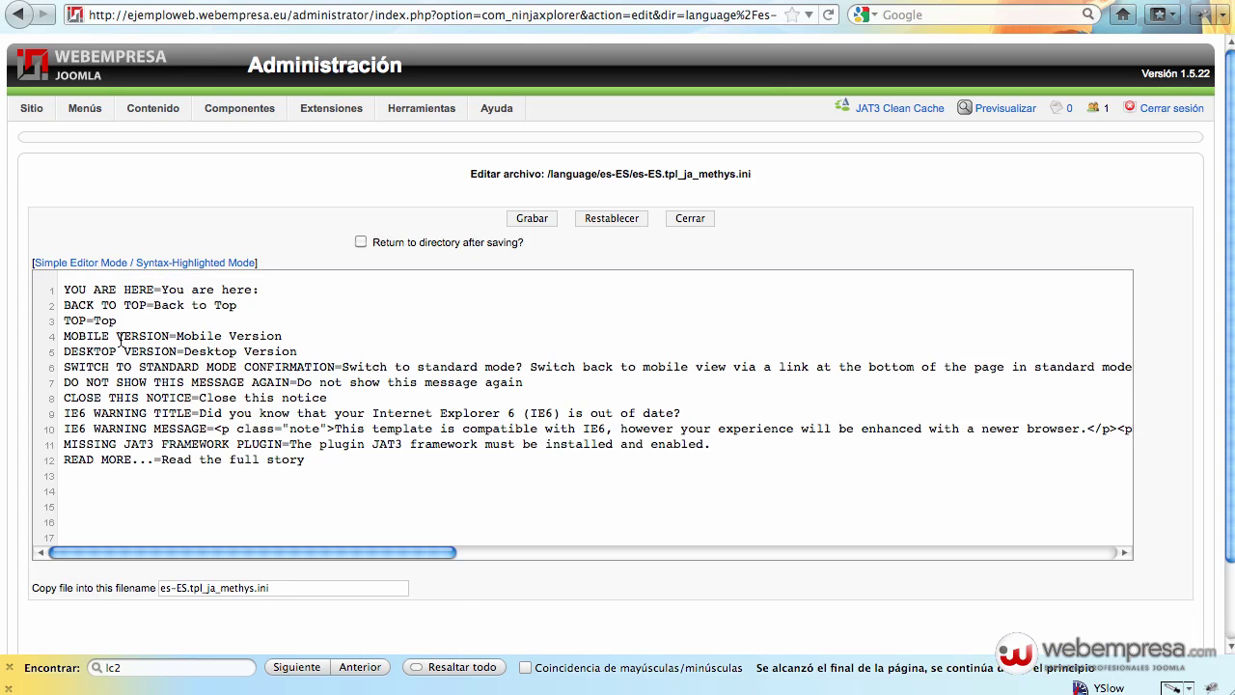
pyautogui.moveTo(163, 292); pyautogui.dragTo(254, 295)
pyautogui.write('t')
pyautogui.press('BackSpace')
pyautogui.write('TU ESTA')
pyautogui.press('BackSpace')
pyautogui.press('BackSpace')
pyautogui.press('BackSpace')
pyautogui.press('BackSpace')
pyautogui.press('BackSpace')
pyautogui.press('BackSpace')
pyautogui.write('u estas a')
pyautogui.press('BackSpace')
pyautogui.press('BackSpace')
pyautogui.press('BackSpace')
pyautogui.press('BackSpace')
pyautogui.press('BackSpace')
pyautogui.press('BackSpace')
pyautogui.press('BackSpace')
pyautogui.press('BackSpace')
pyautogui.press('BackSpace')
pyautogui.press('BackSpace')
# Translate the YOU ARE HERE string as "Ruta:", save the language file and reload the site's home page to check it.
pyautogui.moveTo(162, 290); pyautogui.dragTo(253, 291)
pyautogui.write('Ruta')
pyautogui.click(534, 218)
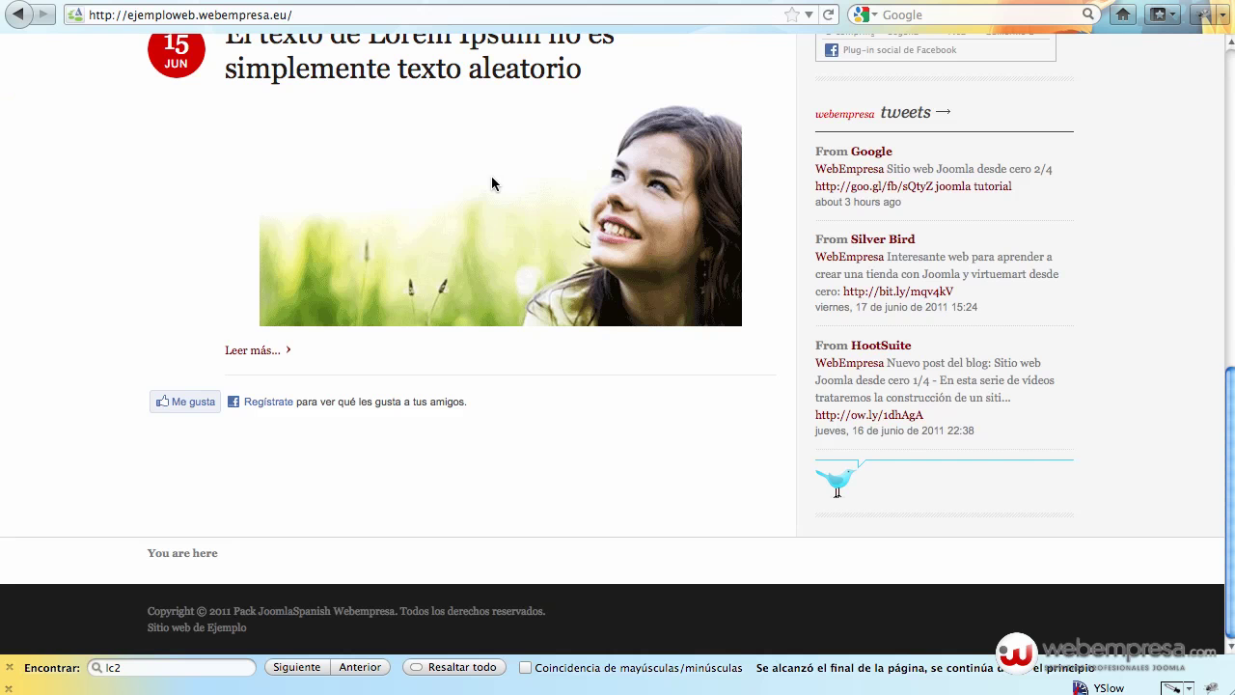
pyautogui.press('super+r')
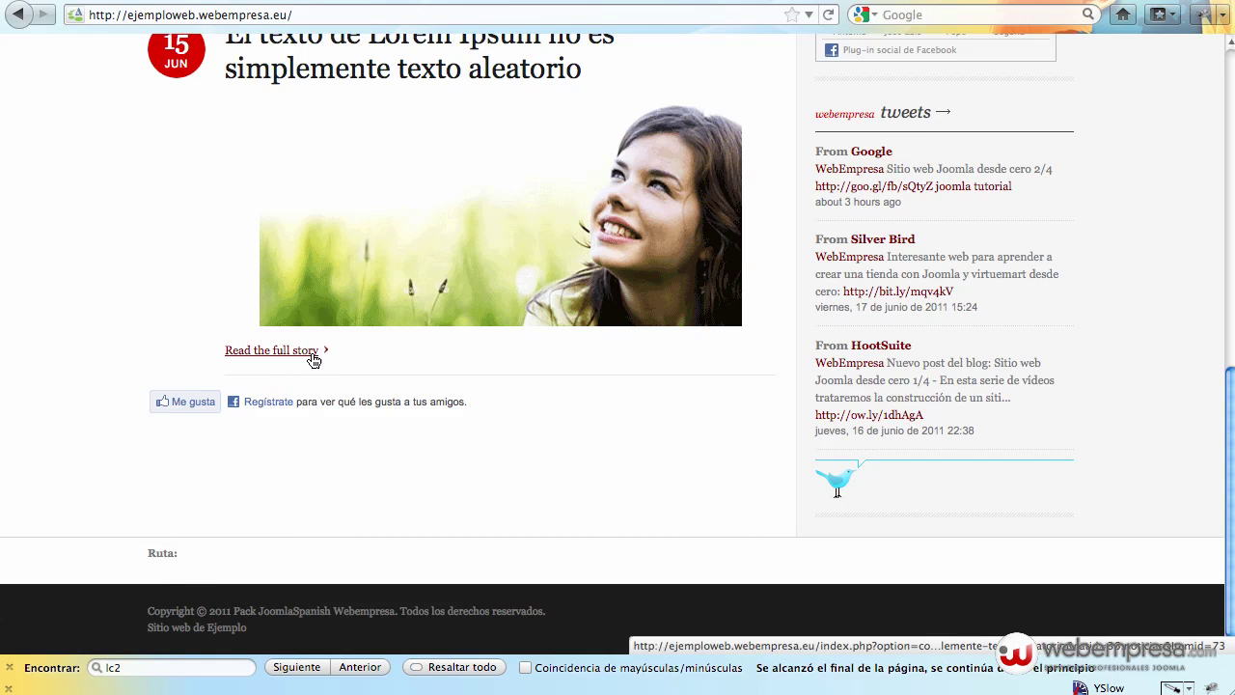
pyautogui.scroll(2, 320, 358)
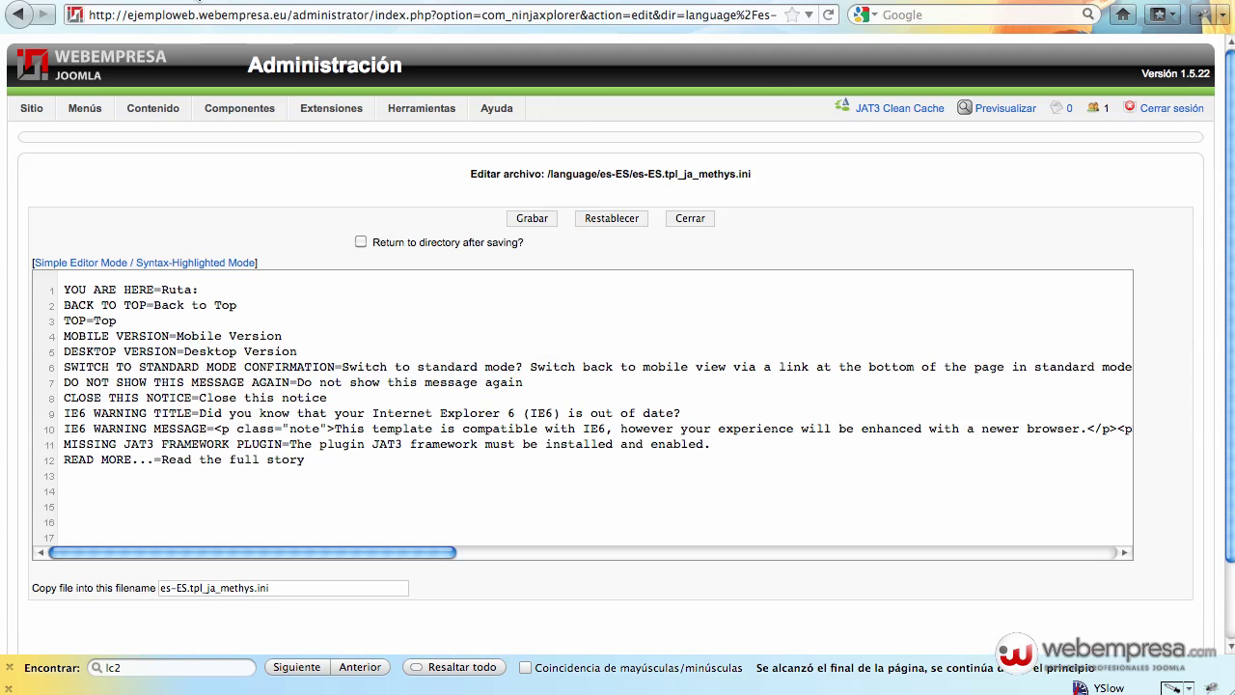
# Find the READ MORE... string in the language file, translate it as "Leer más..." and save the file.
pyautogui.moveTo(239, 108)
pyautogui.write('rea')
pyautogui.press('super+r')
pyautogui.press('Escape')
pyautogui.click(199, 445)
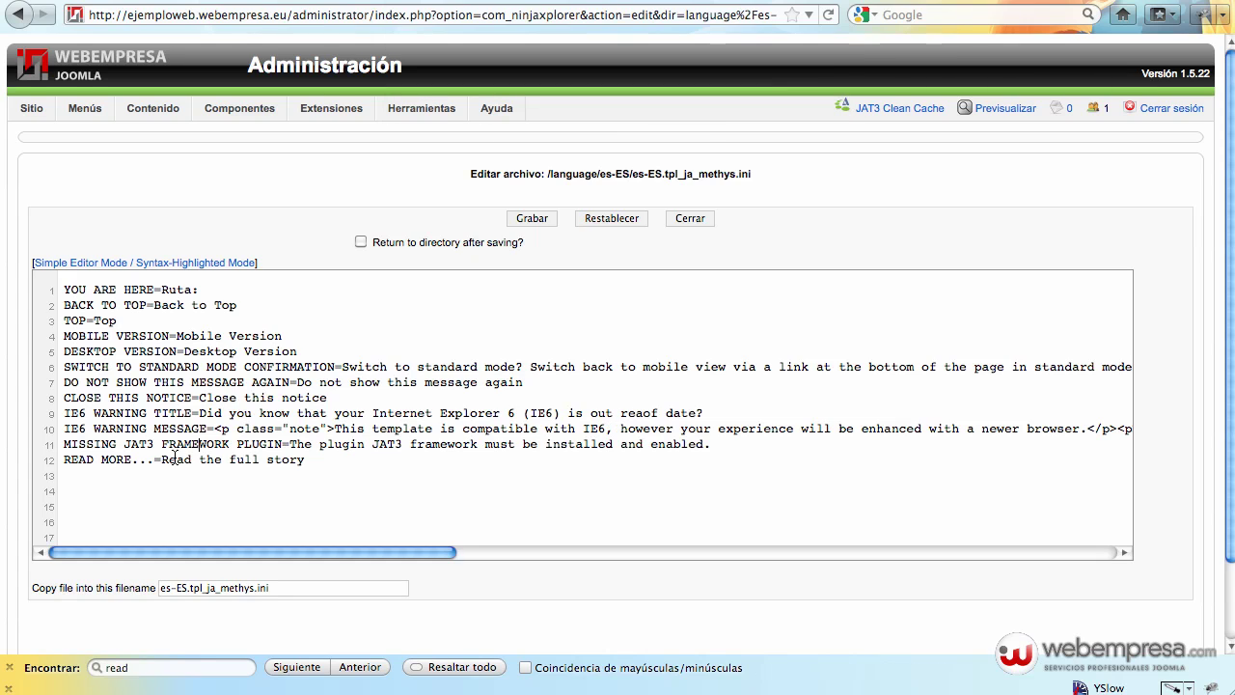
pyautogui.moveTo(162, 462); pyautogui.dragTo(338, 465)
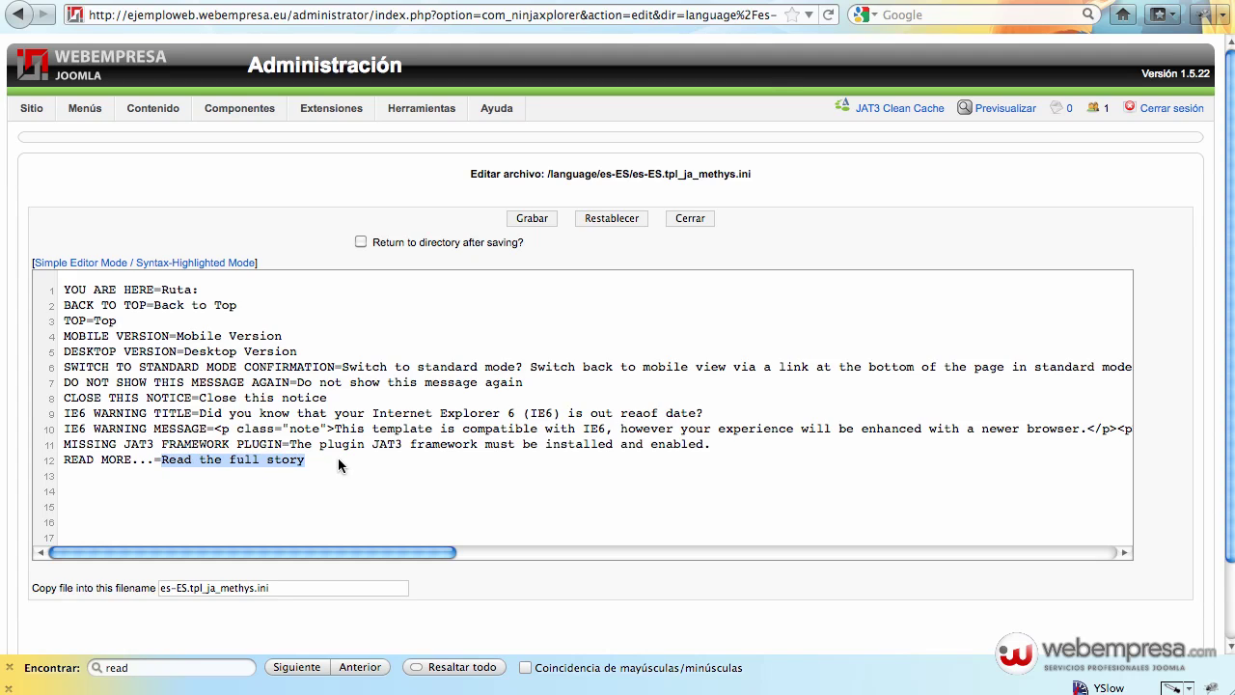
pyautogui.write('Leer m')
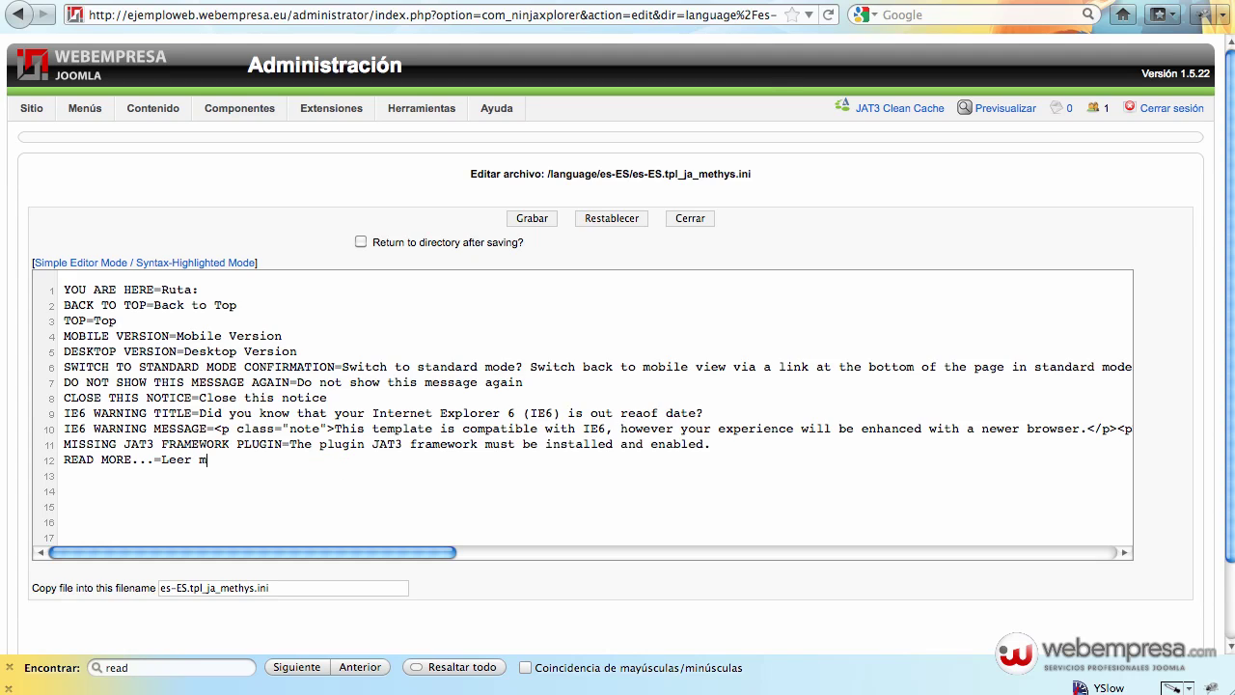
pyautogui.write('ás...')
pyautogui.click(539, 220)
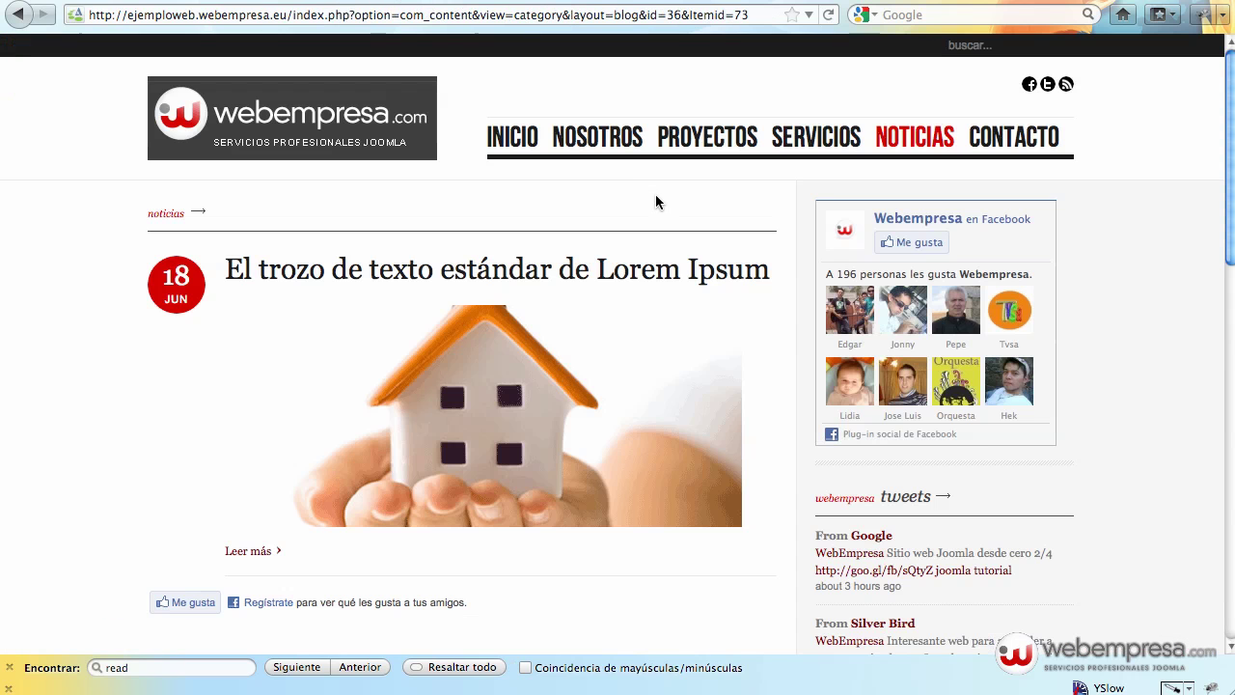
# Check the translated read-more links on the site's Noticias page and home page.
pyautogui.click(631, 258)
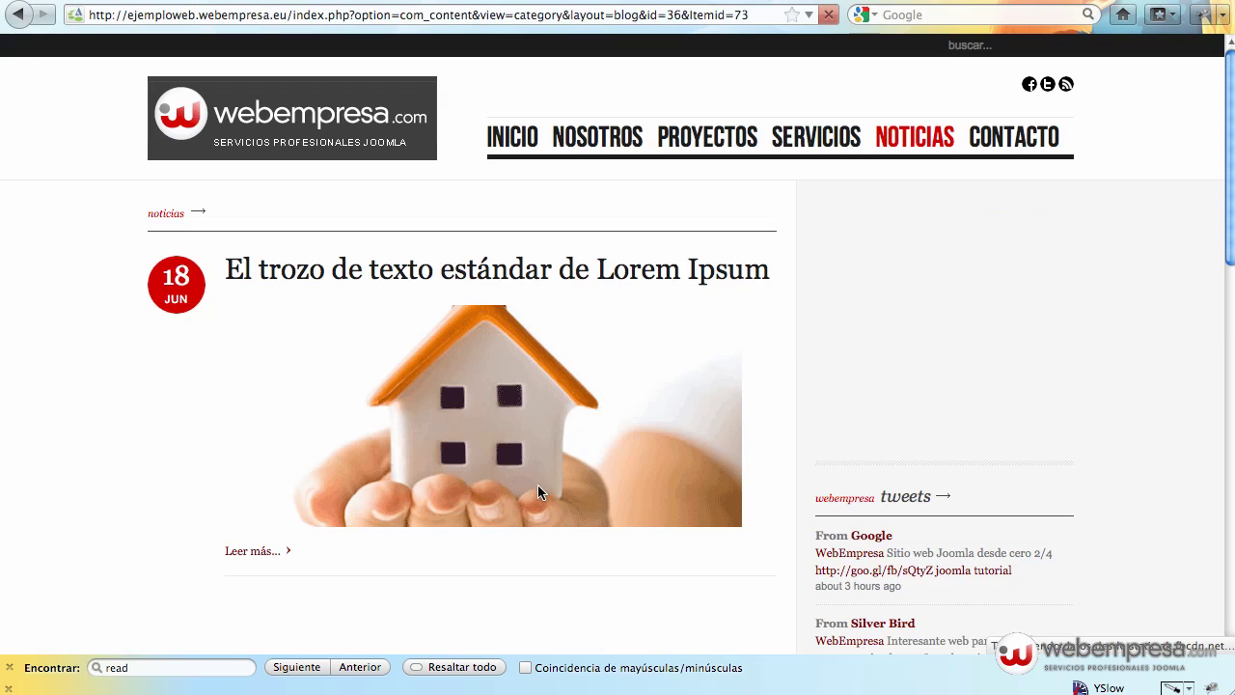
pyautogui.click(519, 144)
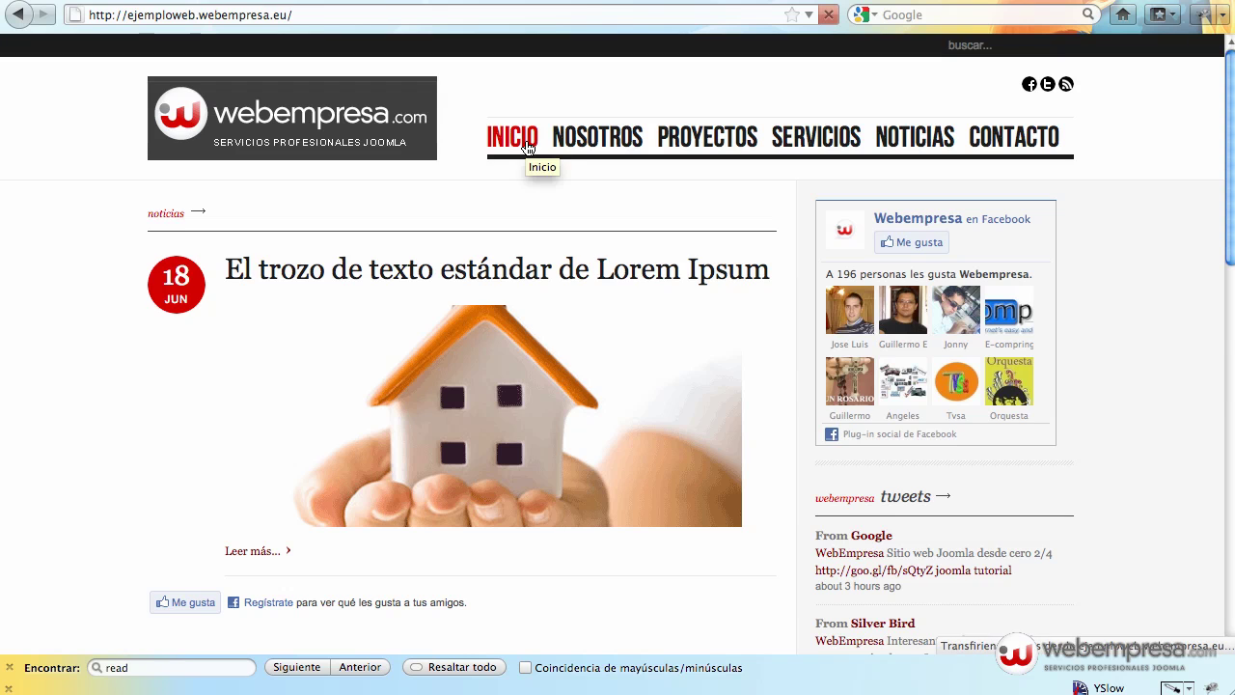
pyautogui.scroll(-6, 532, 188)
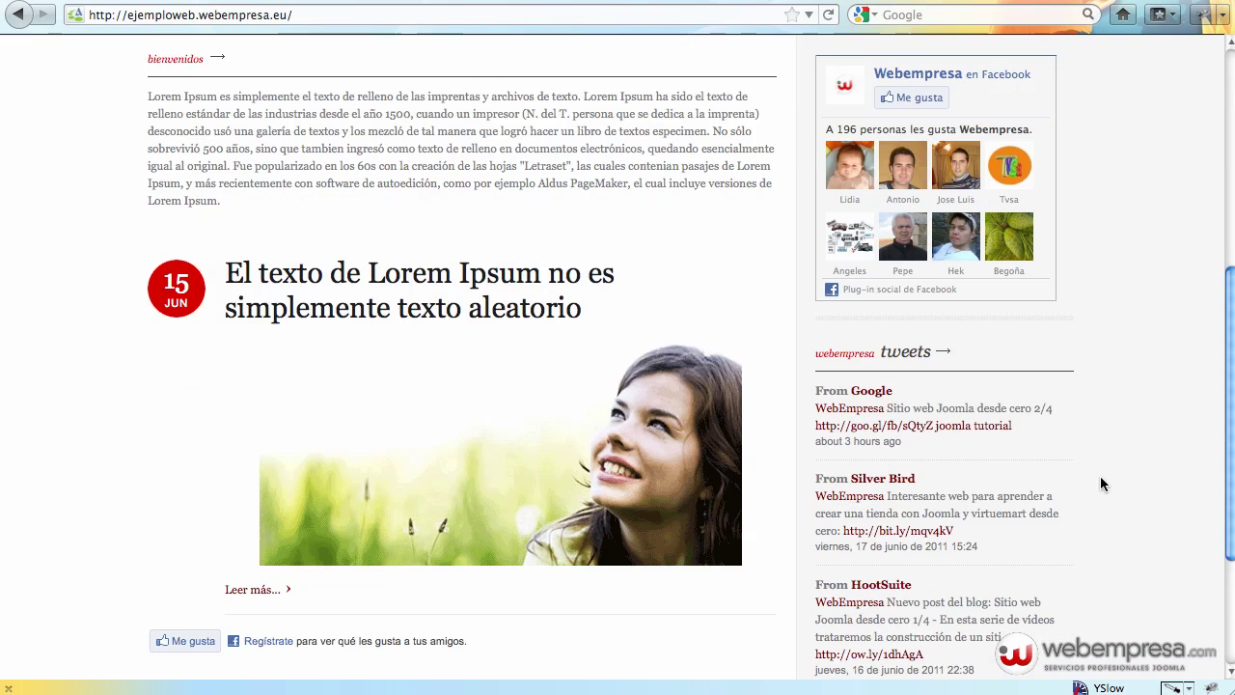
pyautogui.scroll(3, 1100, 476)
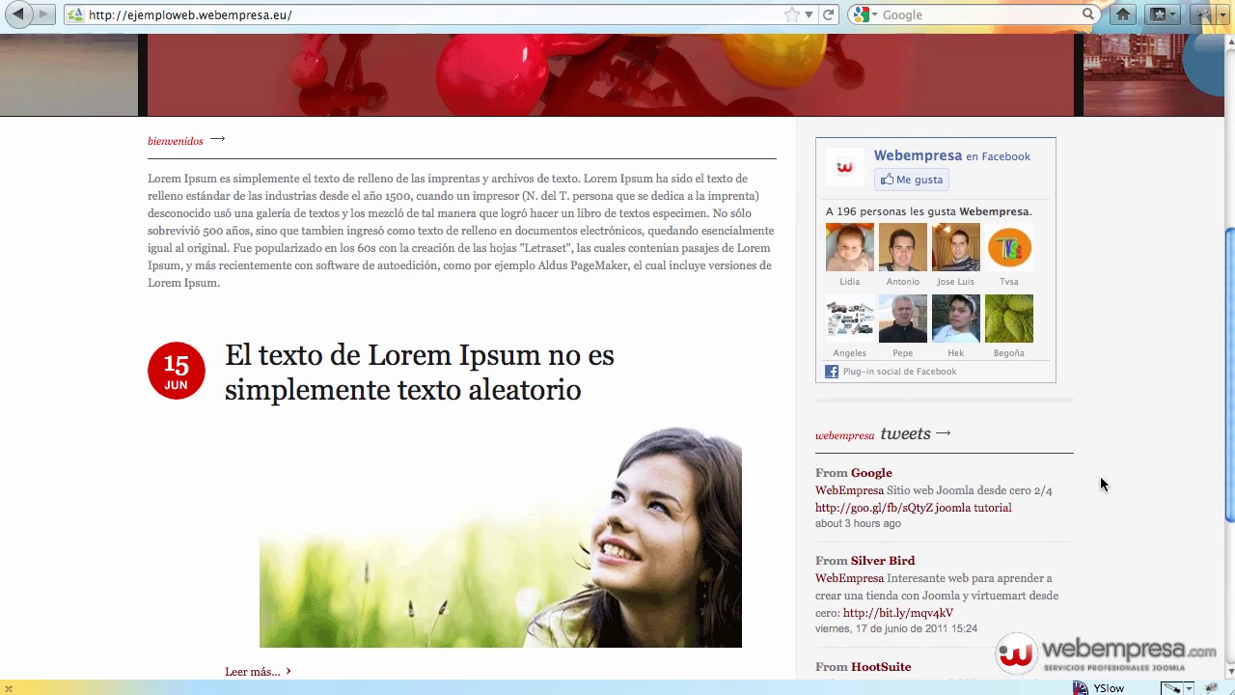
pyautogui.scroll(6, 1126, 471)
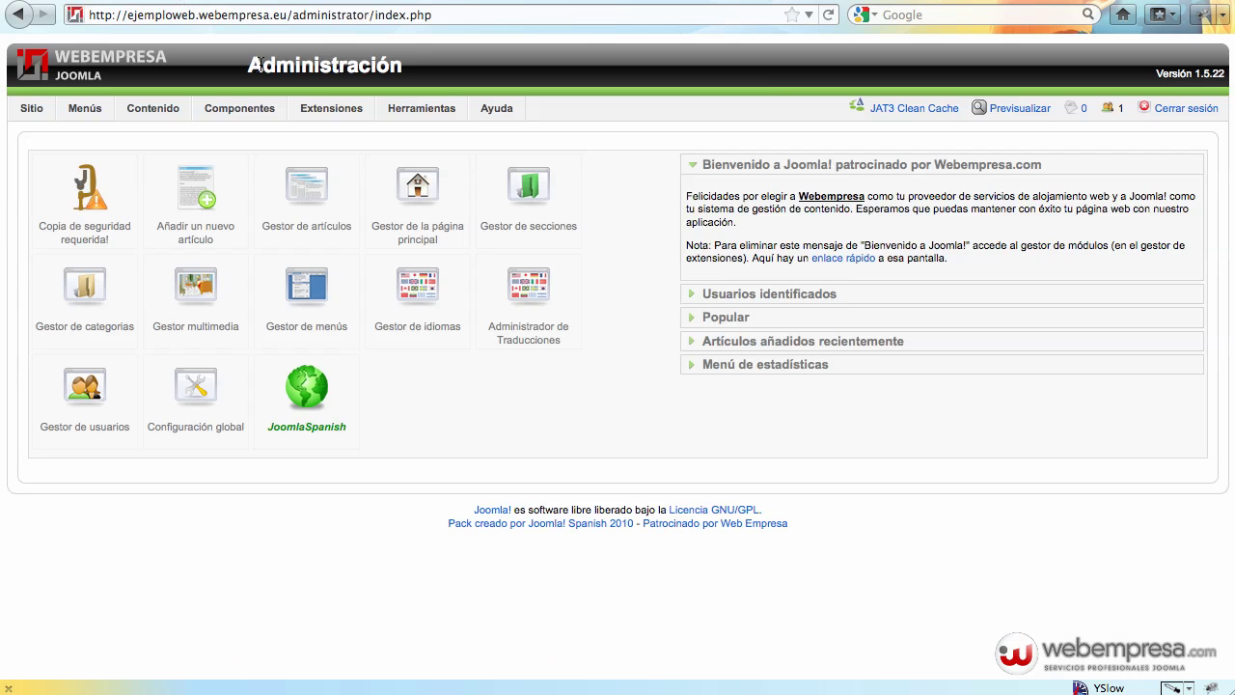
# Open the JA_METHYS template's settings from the template manager and set Enable Development Mode to No.
pyautogui.moveTo(359, 116)
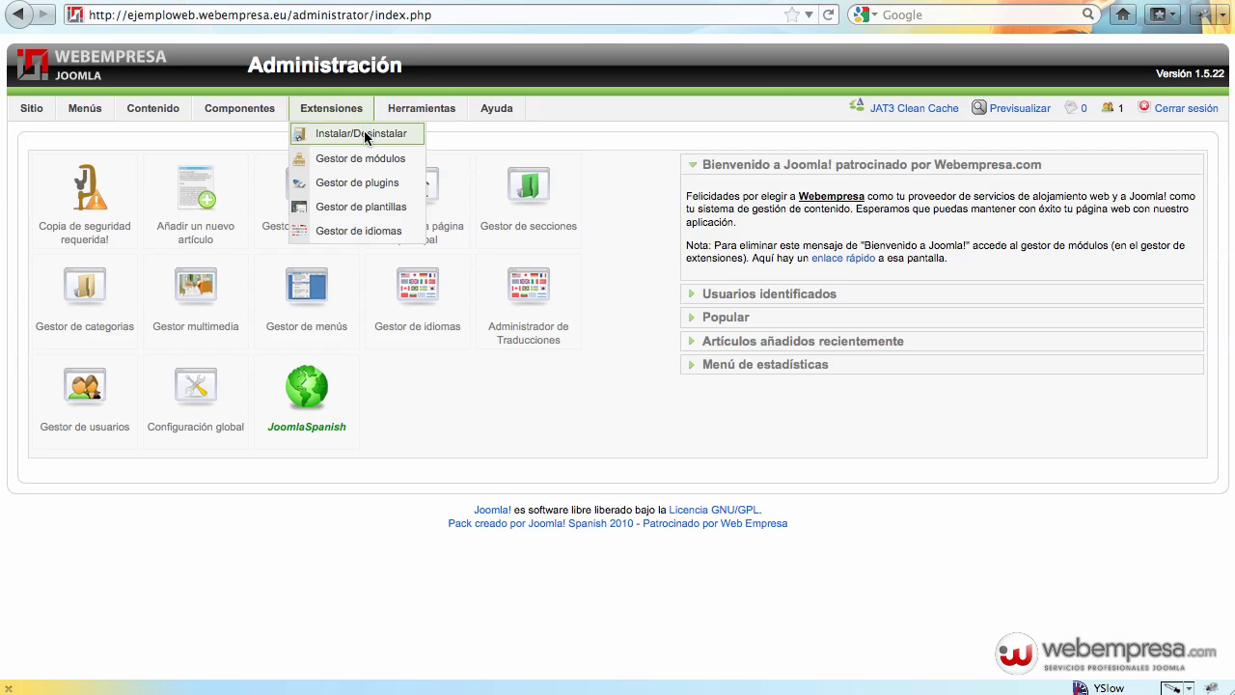
pyautogui.click(343, 209)
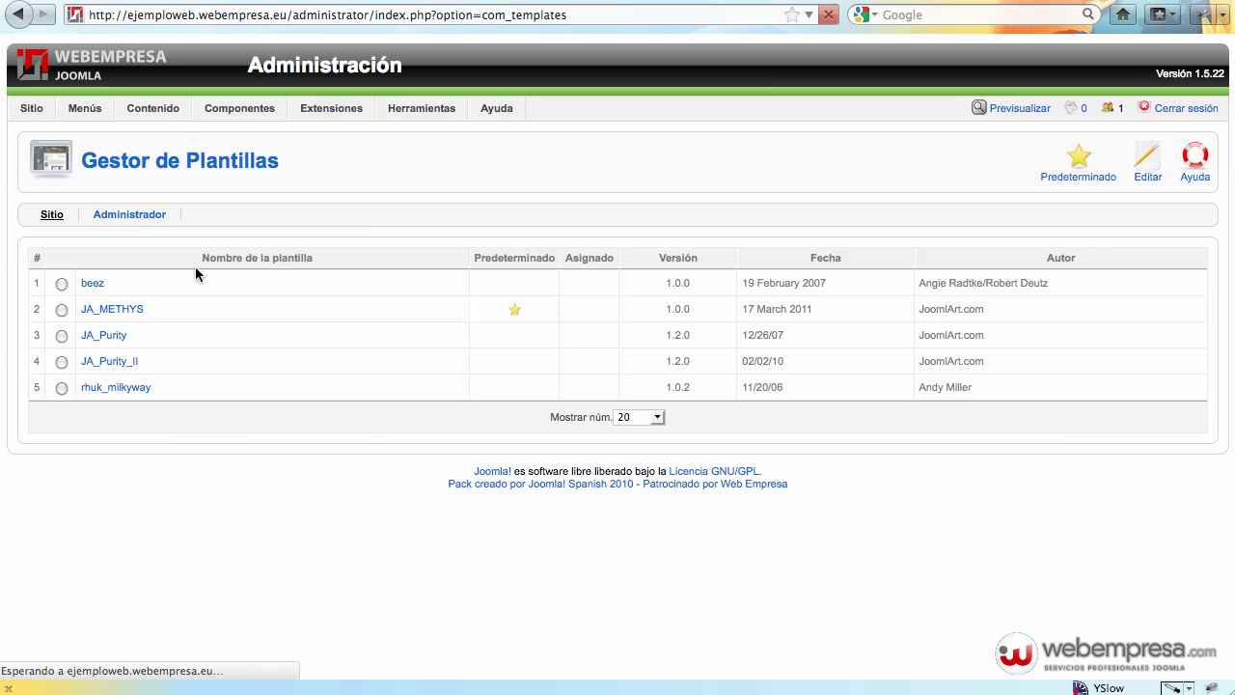
pyautogui.click(139, 312)
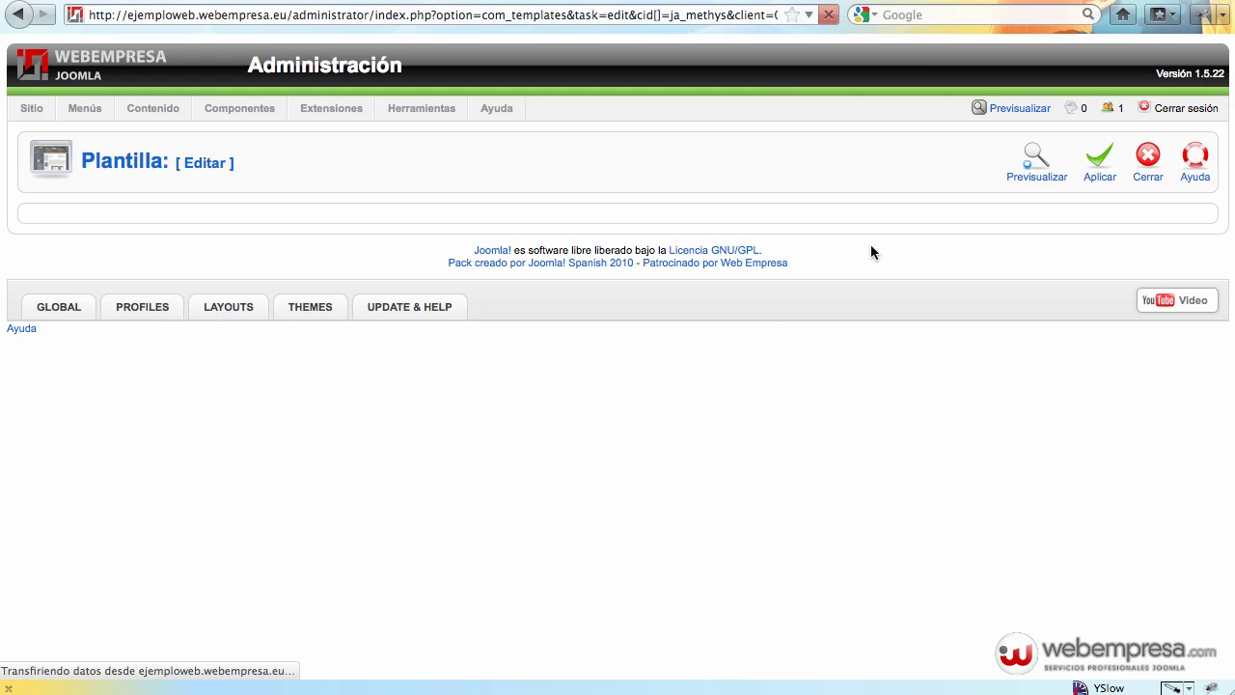
pyautogui.scroll(-5, 873, 253)
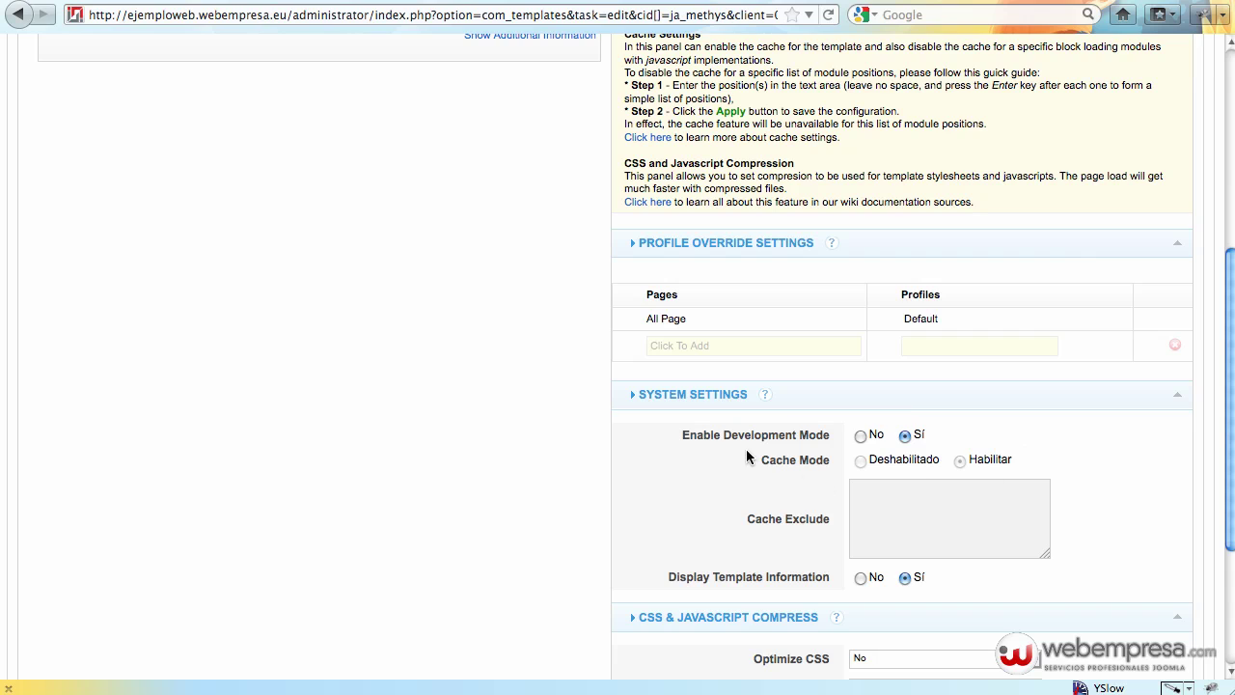
pyautogui.click(861, 436)
# Set both Optimize CSS and Optimize JS to Join & Minify & Compress and apply the template settings.
pyautogui.scroll(-3, 1110, 436)
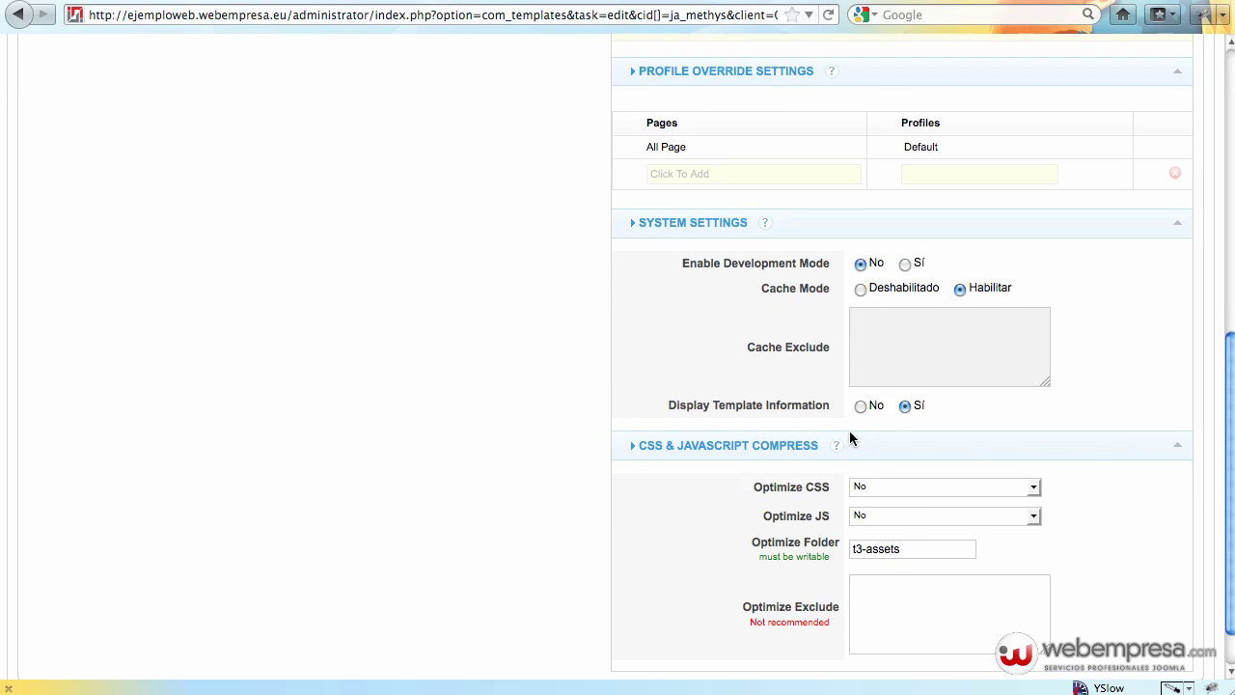
pyautogui.scroll(-1, 788, 389)
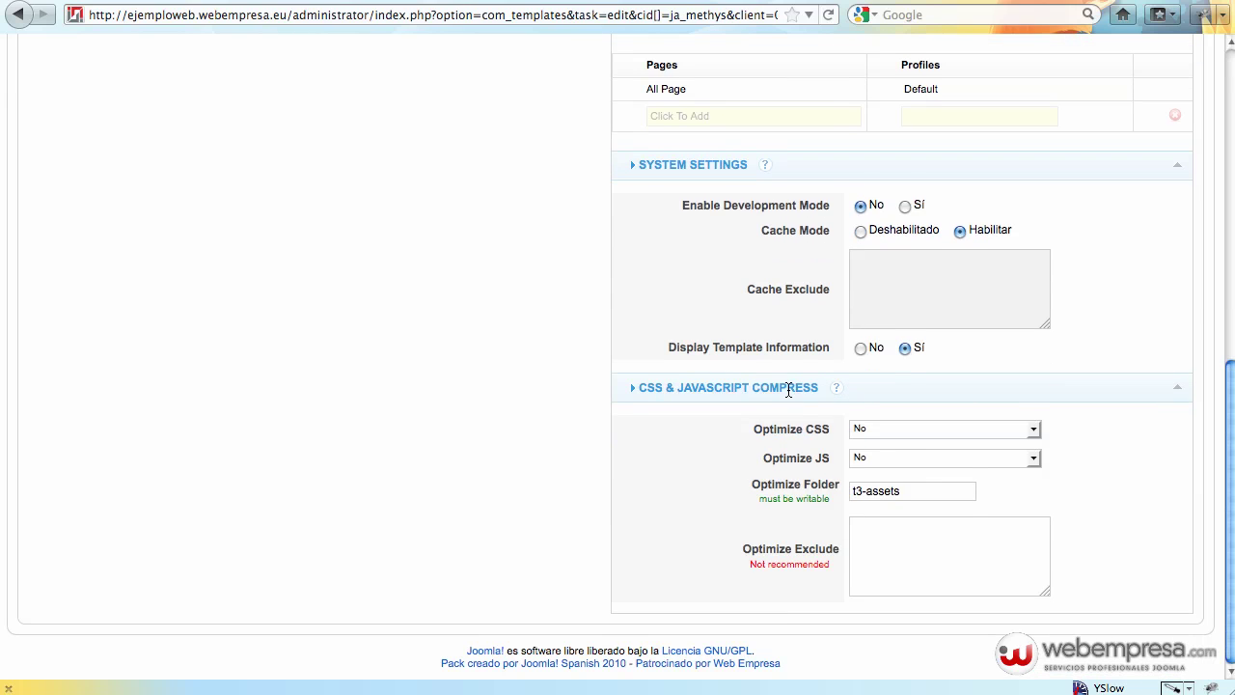
pyautogui.click(858, 434)
pyautogui.click(937, 486)
pyautogui.click(908, 457)
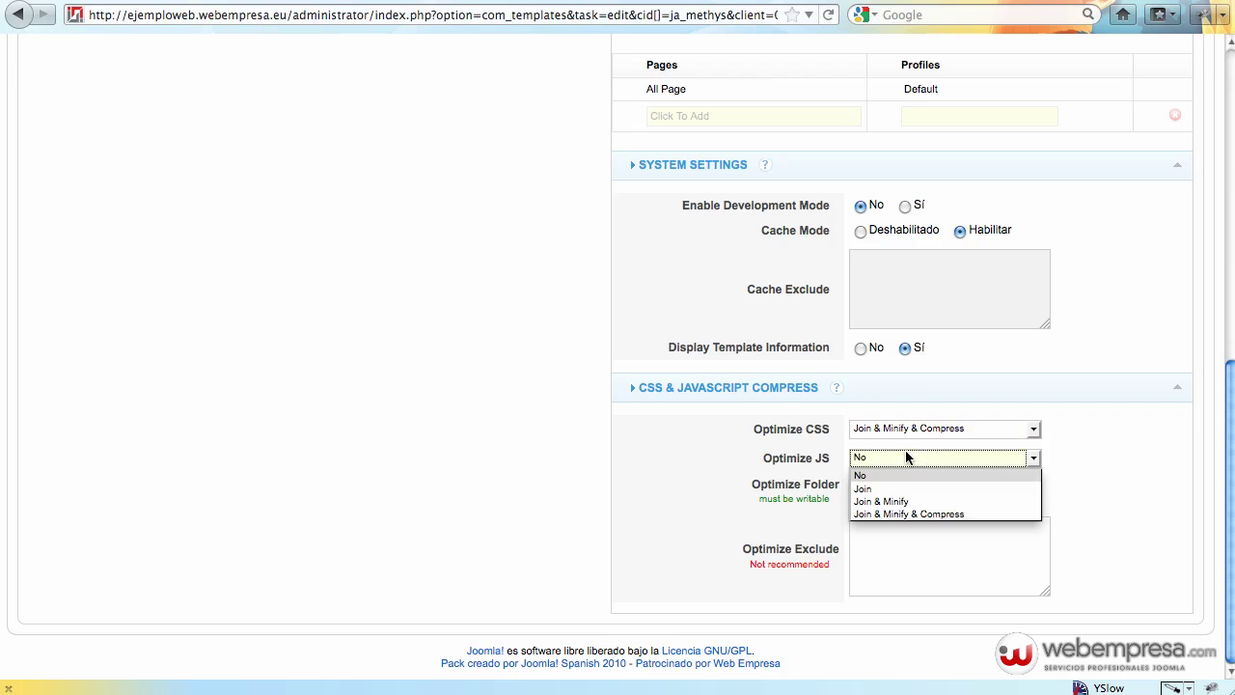
pyautogui.click(912, 513)
pyautogui.moveTo(807, 432)
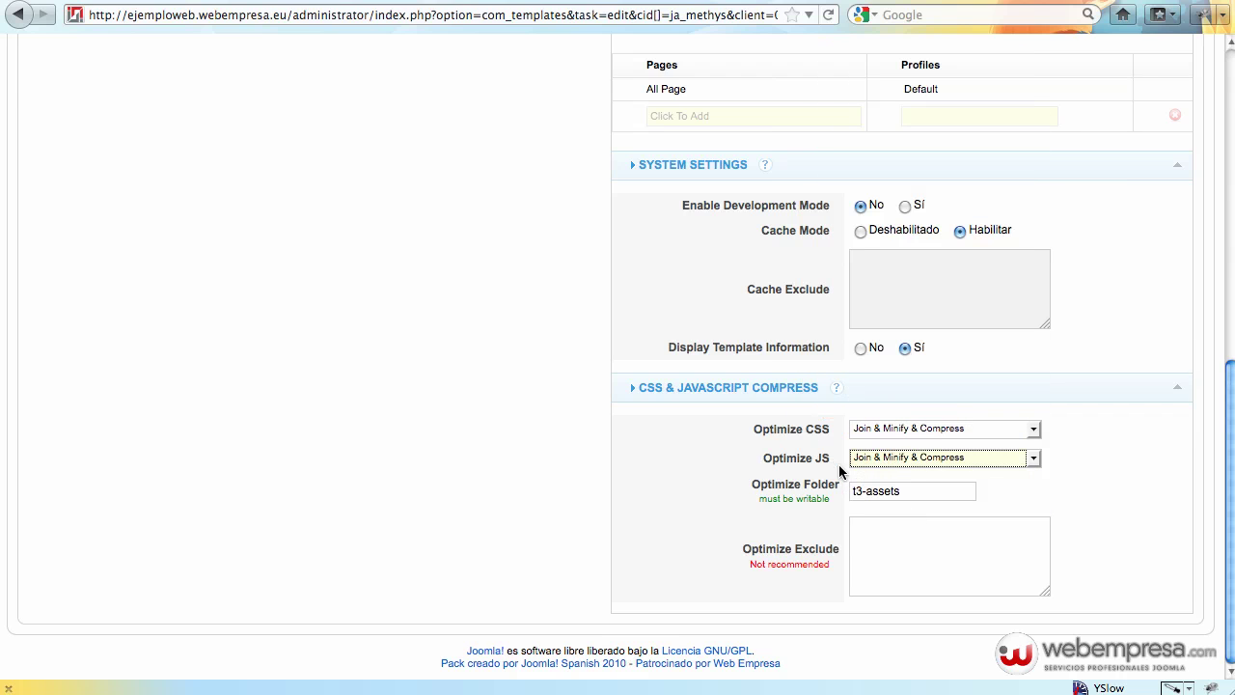
pyautogui.scroll(10, 1112, 410)
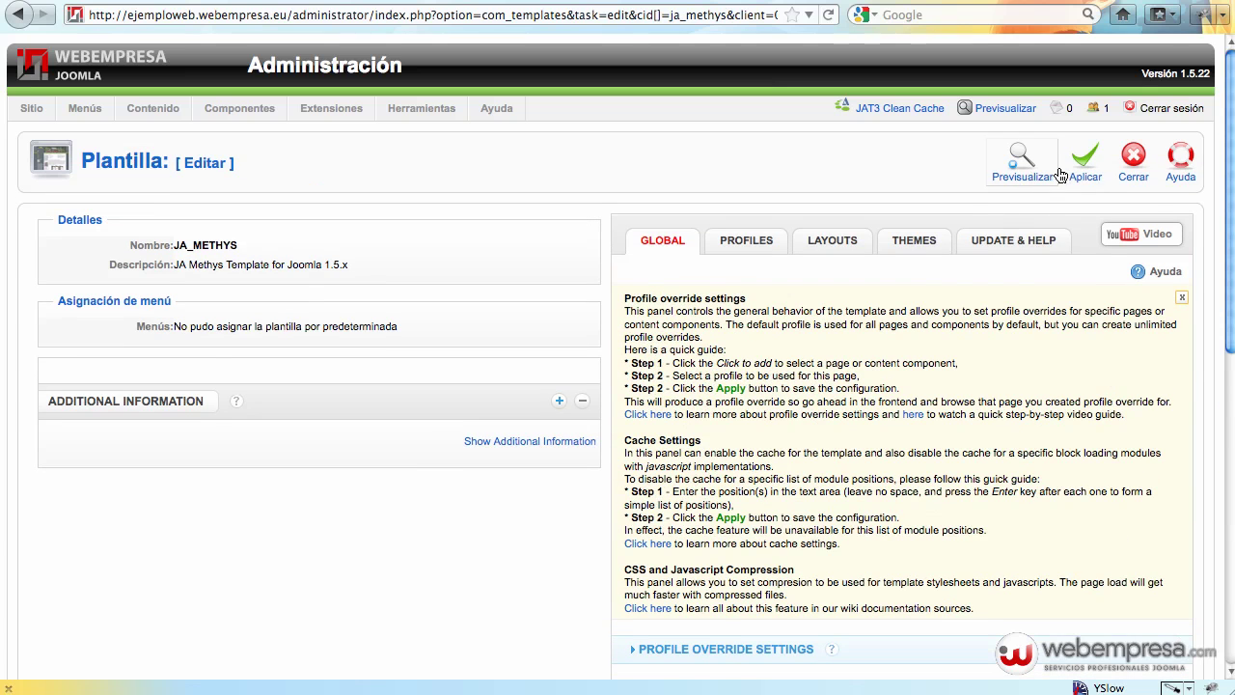
pyautogui.click(1081, 171)
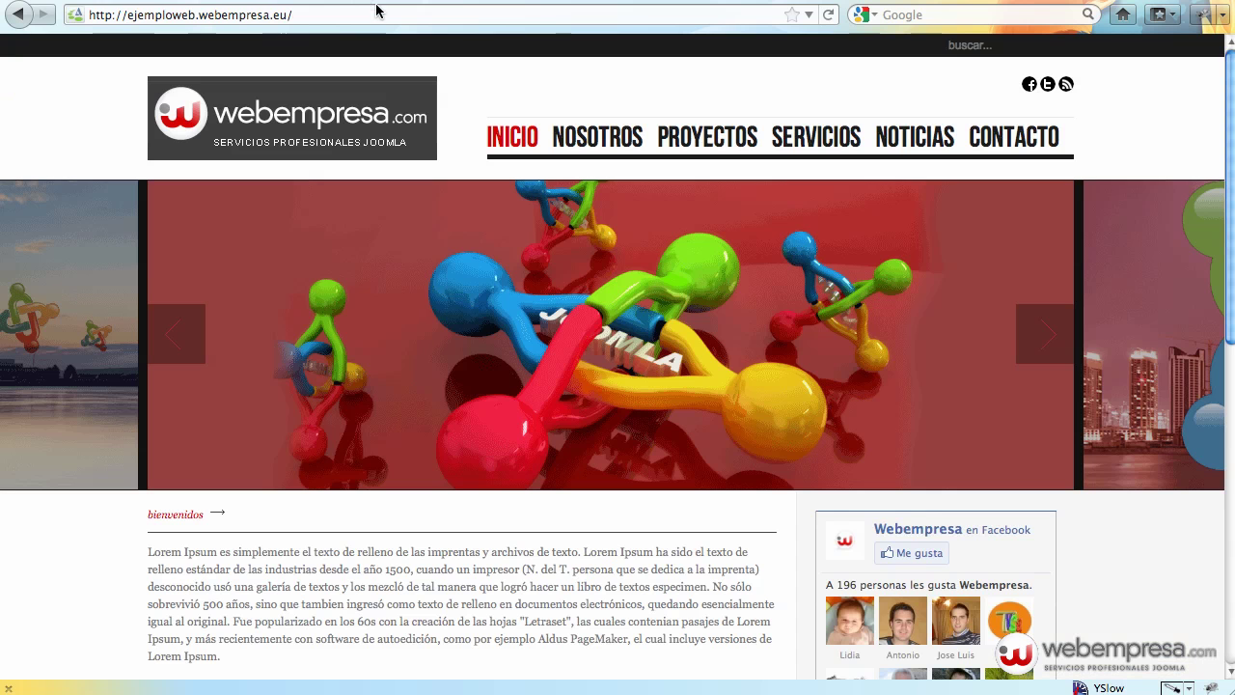
# Reload the site's home page to check how it displays with the new compression settings.
pyautogui.click(376, 15)
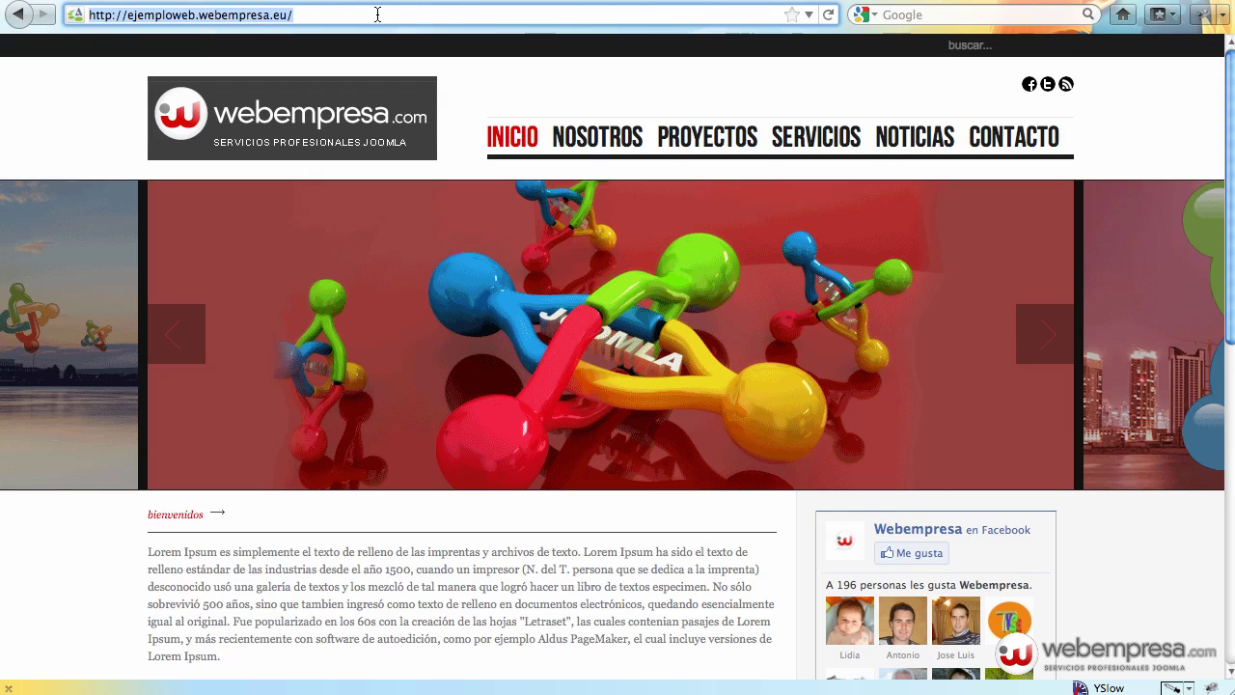
pyautogui.press('Return')
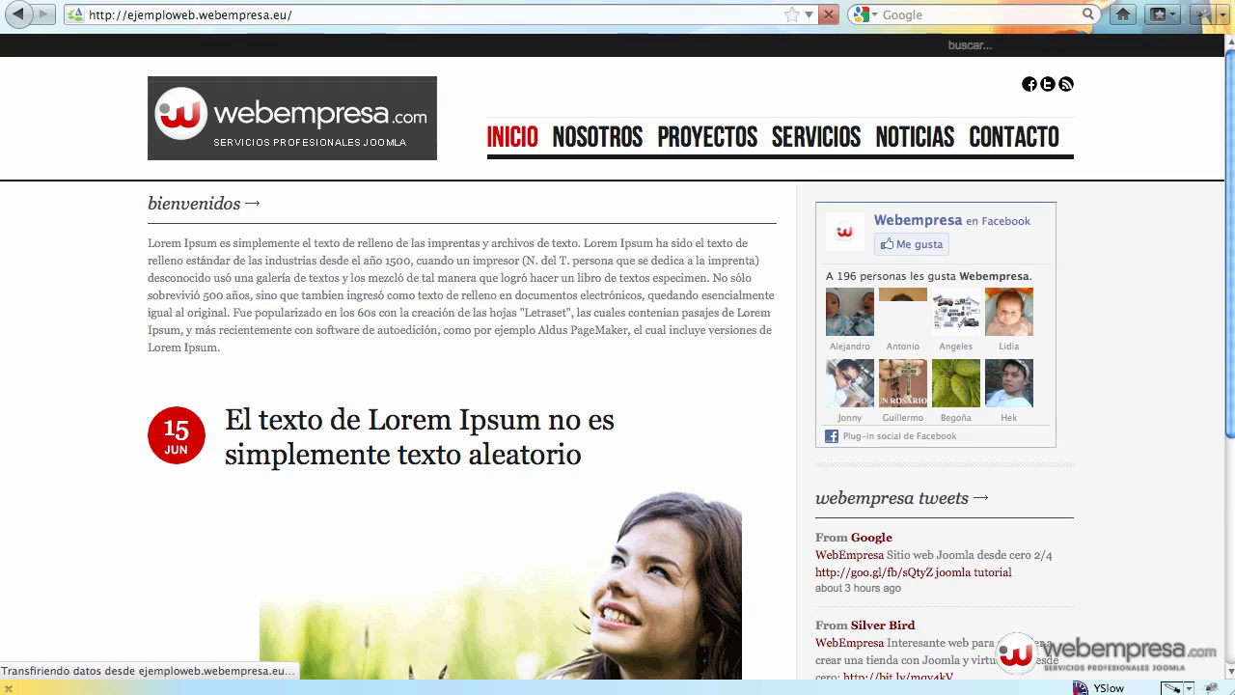
pyautogui.press('super+l')
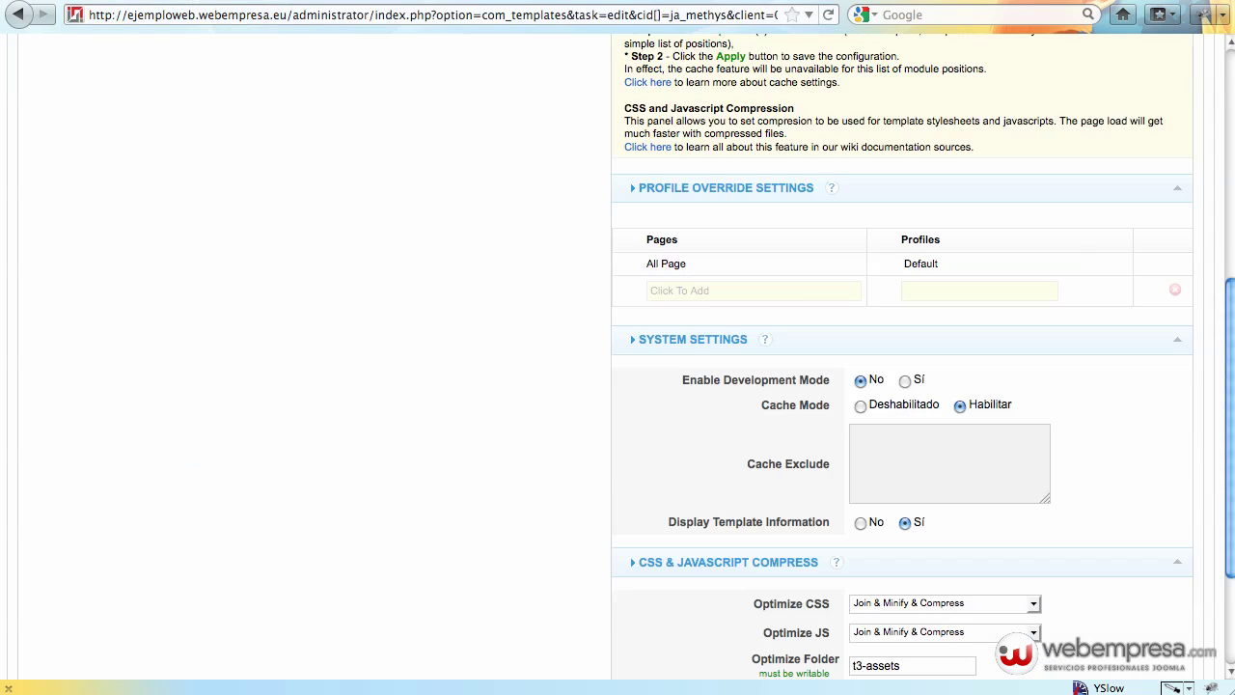
# Set the JA_METHYS template's Optimize JS option to No and apply the template settings.
pyautogui.scroll(-3, 1130, 414)
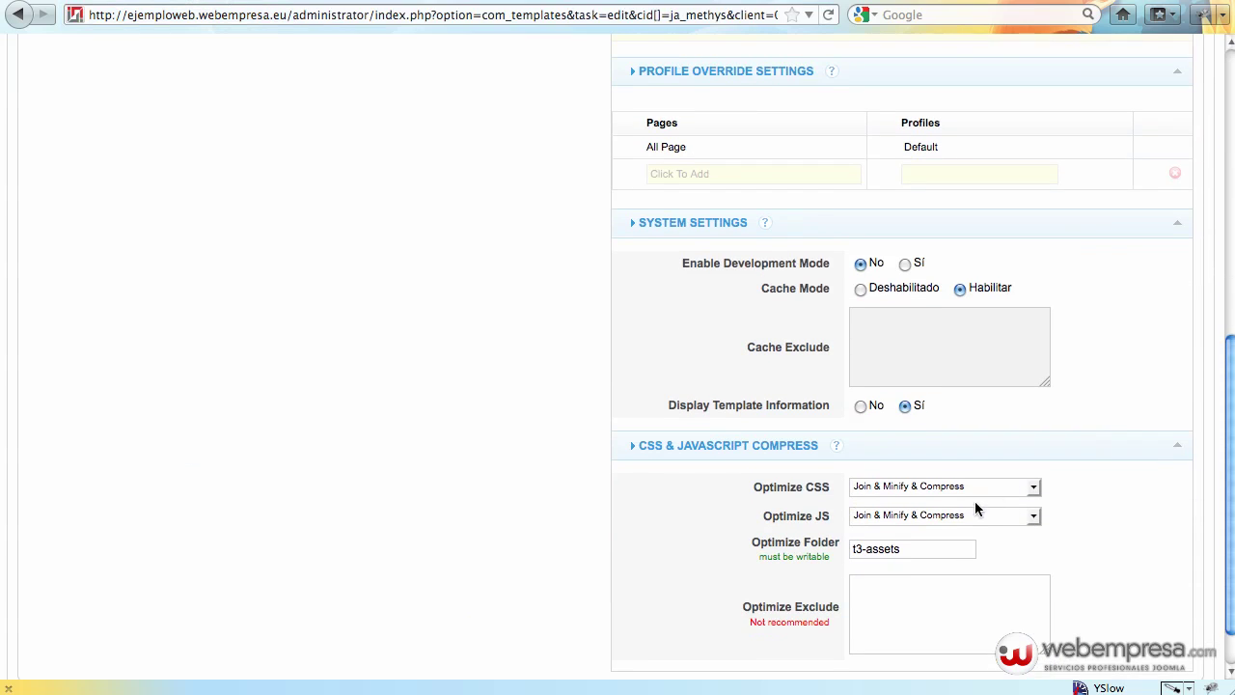
pyautogui.click(951, 515)
pyautogui.click(901, 533)
pyautogui.scroll(2, 1100, 492)
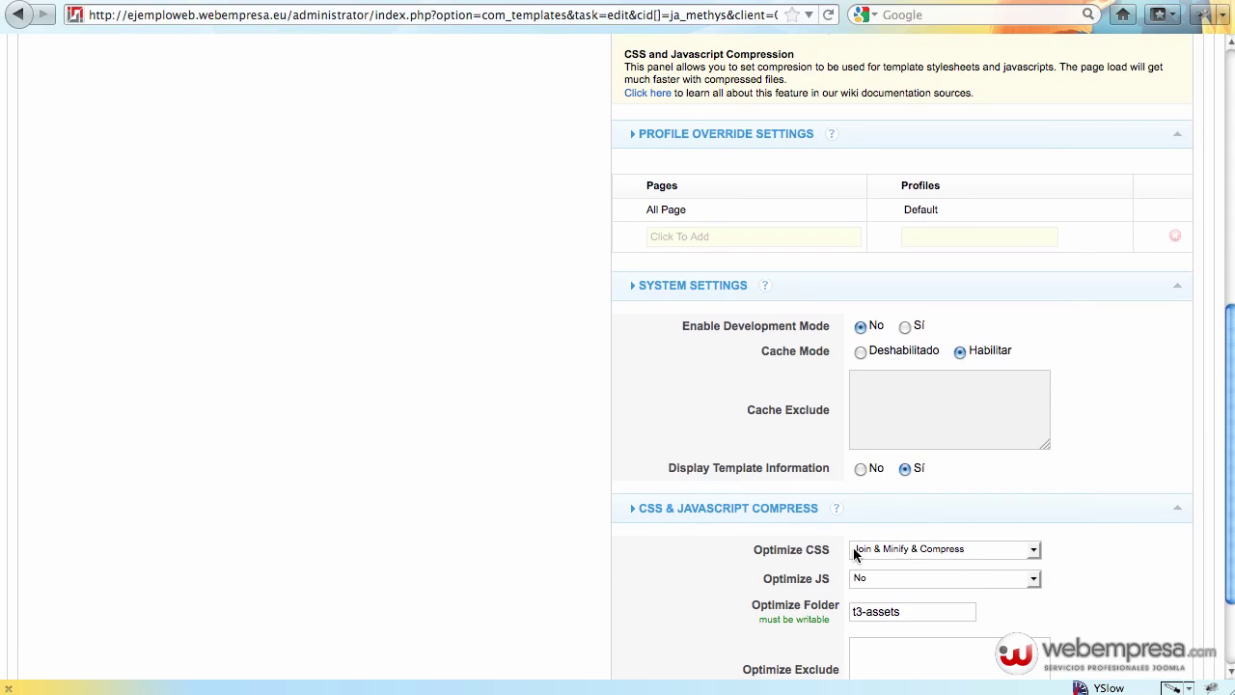
pyautogui.scroll(10, 1042, 502)
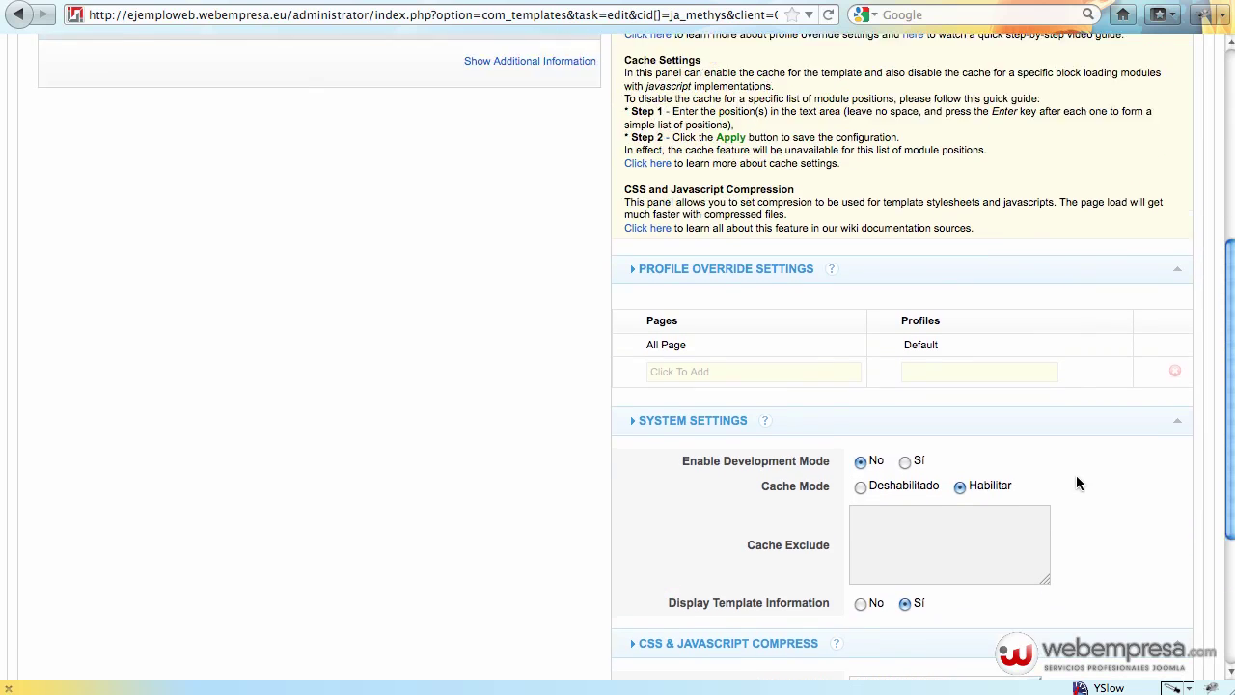
pyautogui.scroll(1, 1076, 480)
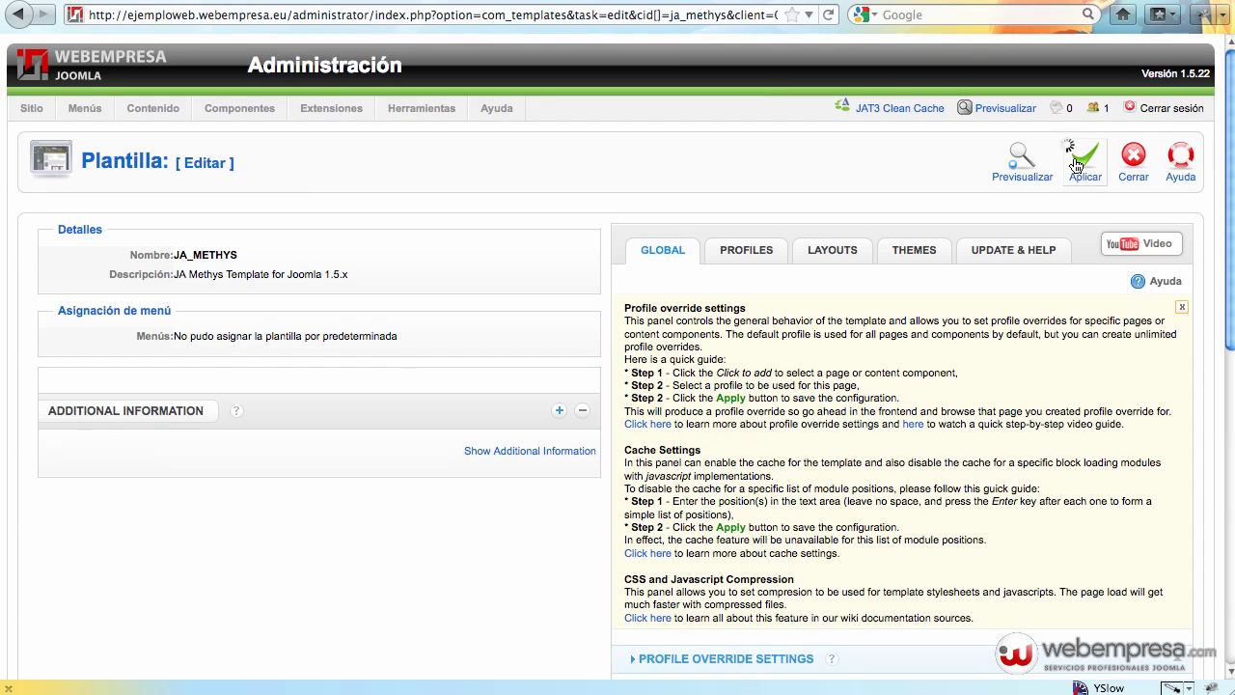
# Apply the JA_METHYS template settings and clean the JAT3 cache.
pyautogui.click(1076, 164)
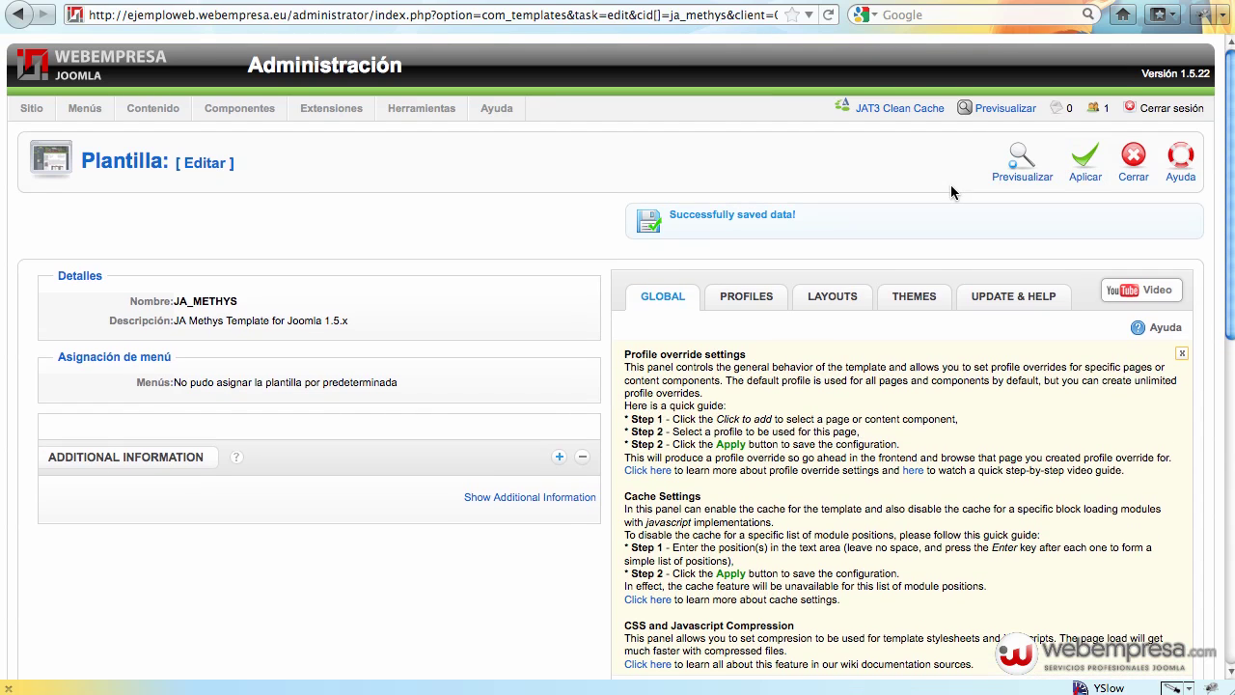
pyautogui.click(892, 108)
pyautogui.click(680, 319)
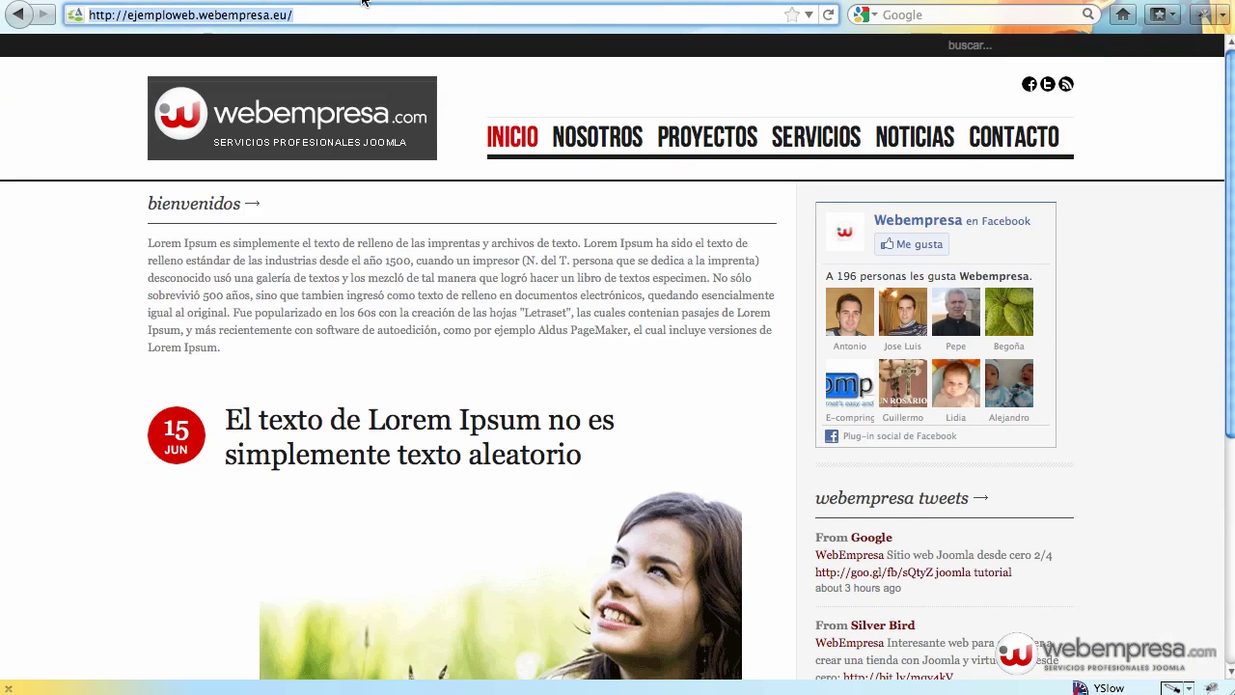
# Reload the site's home page, advance the image slideshow to the next slide and look over the rest of the page.
pyautogui.press('Return')
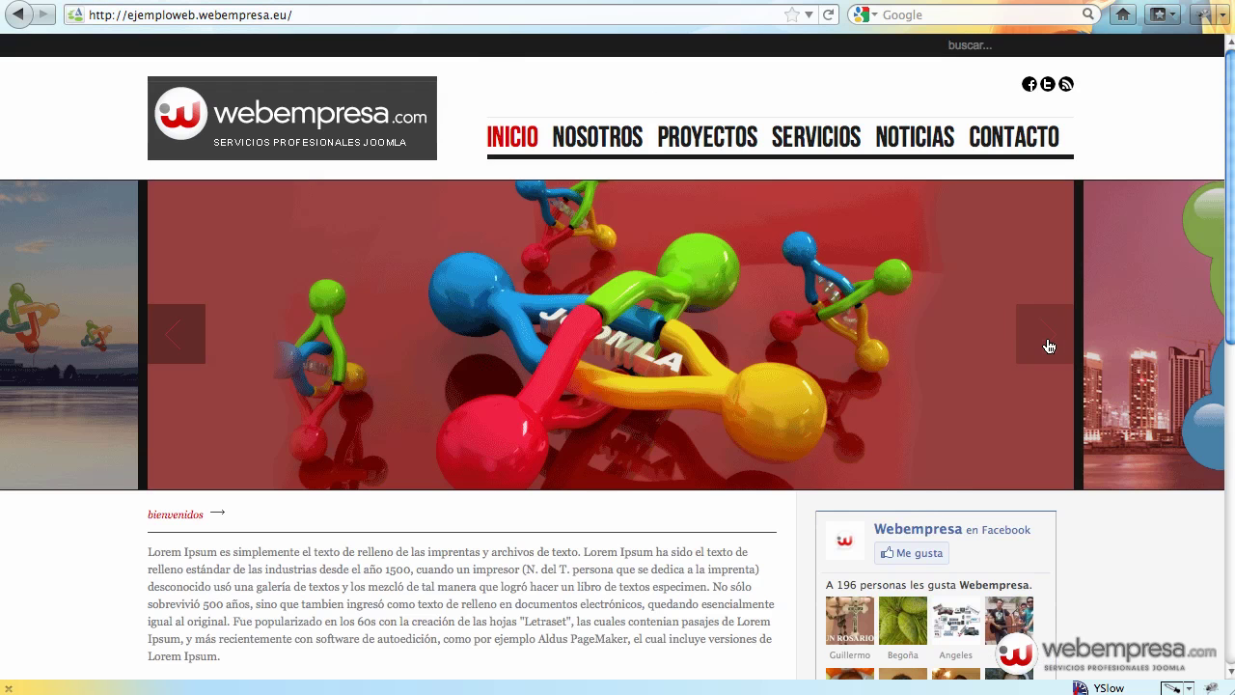
pyautogui.click(1048, 344)
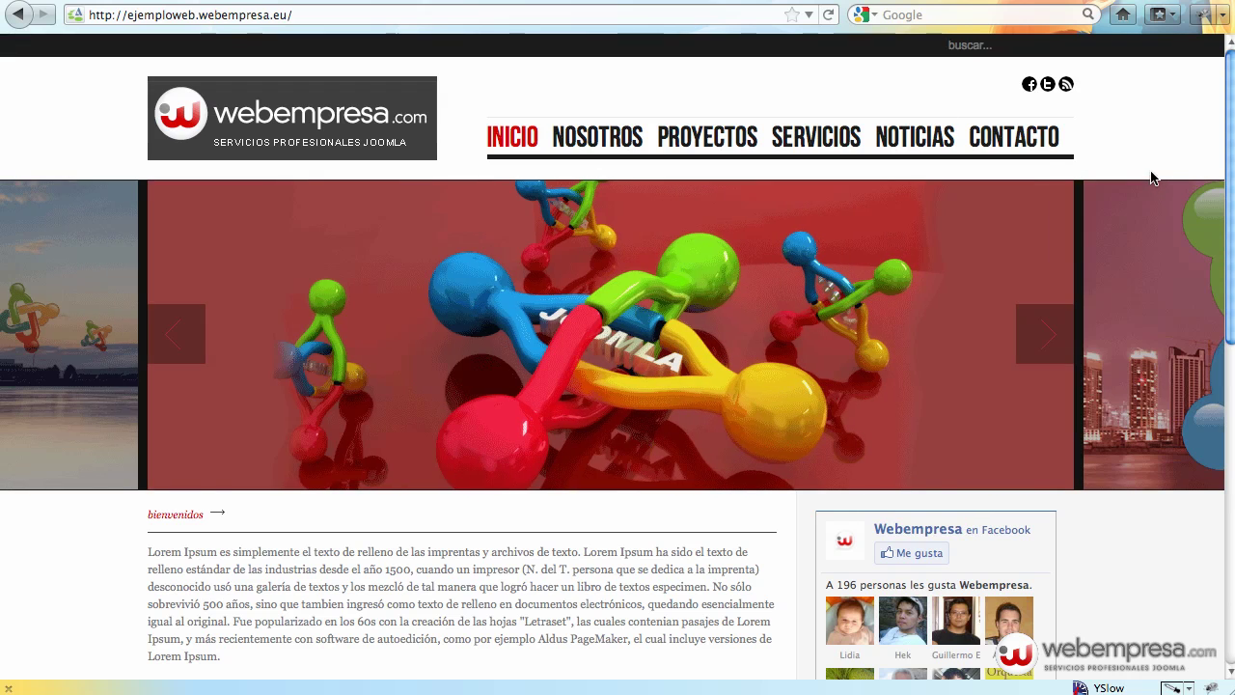
pyautogui.scroll(-7, 1150, 172)
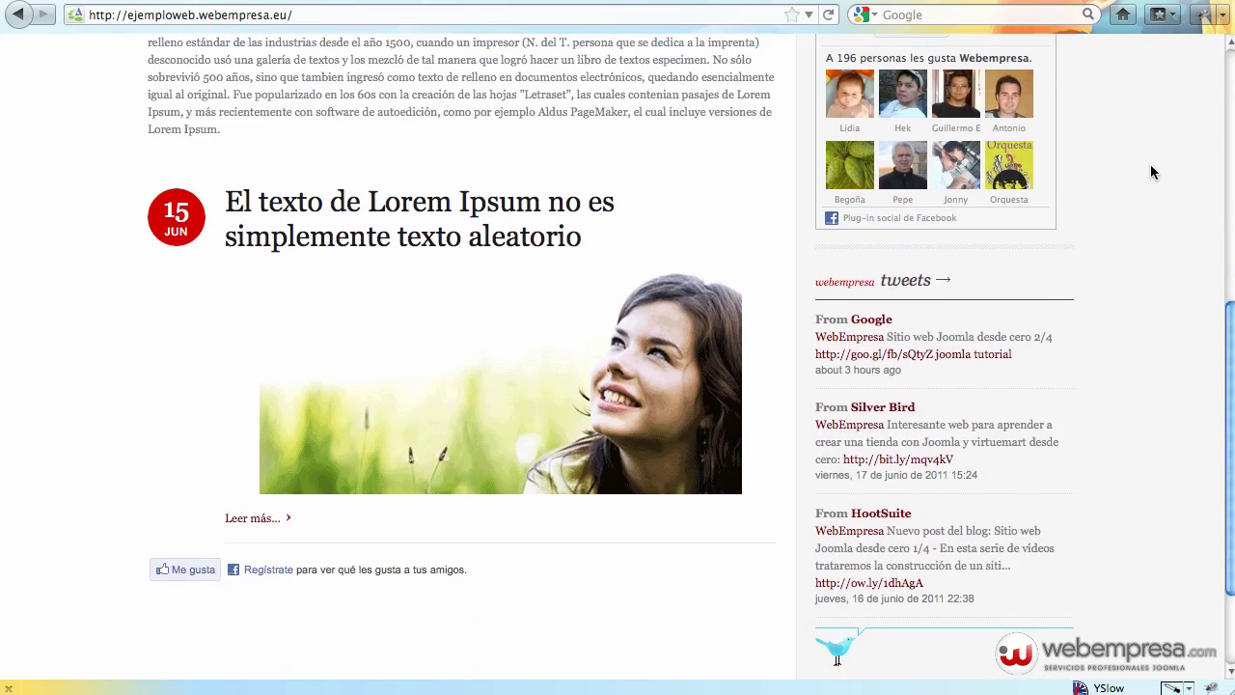
pyautogui.scroll(7, 1151, 171)
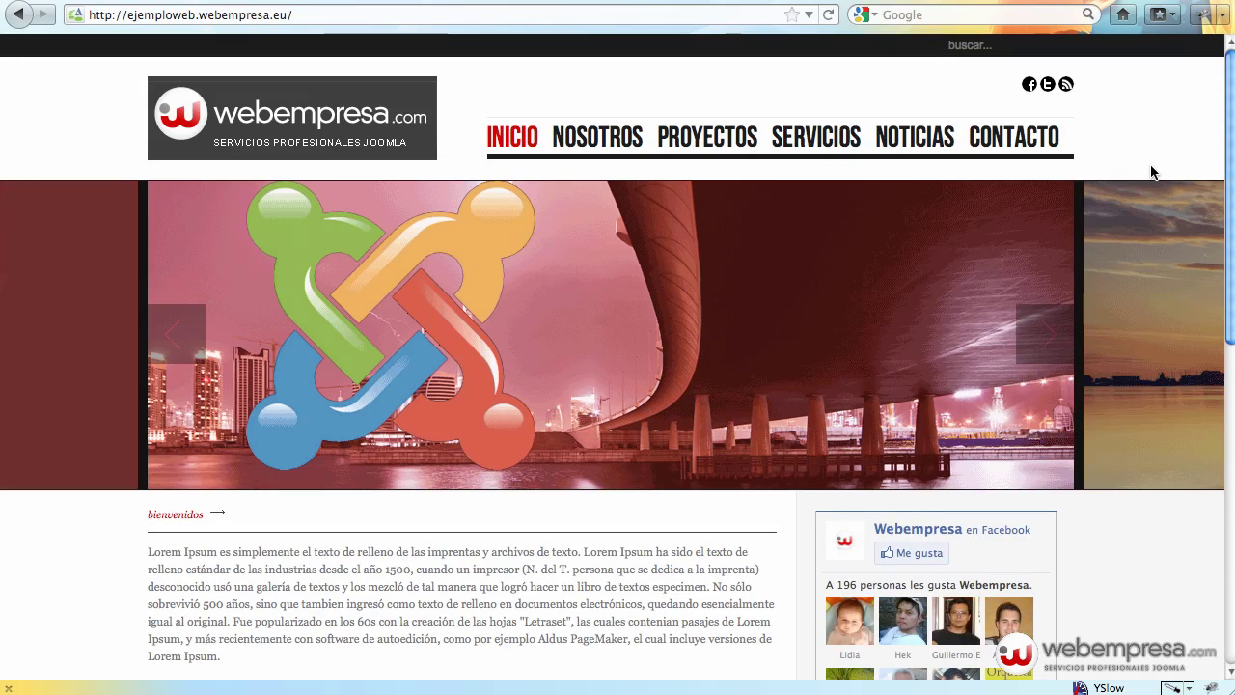